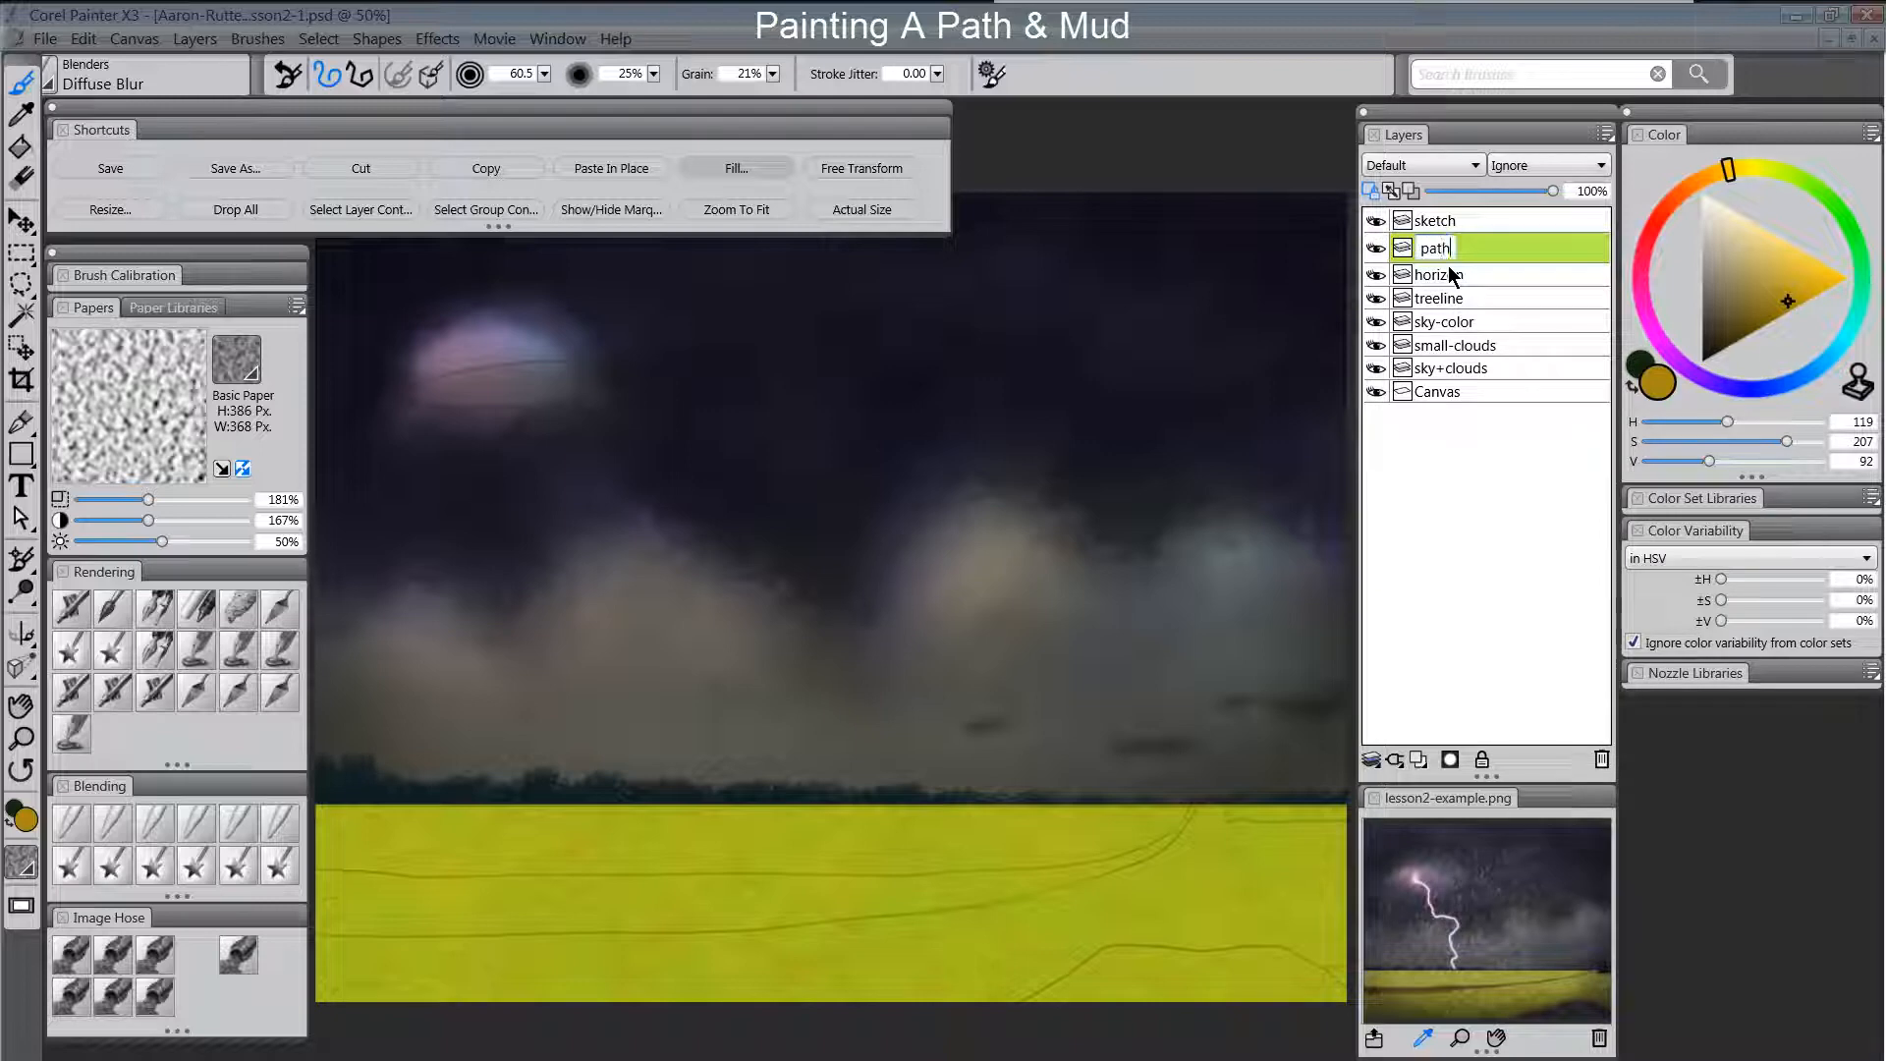
Name the new layer path, select the horizon layer's content, hide the selection marquee, and make the path layer active.
key("Return")
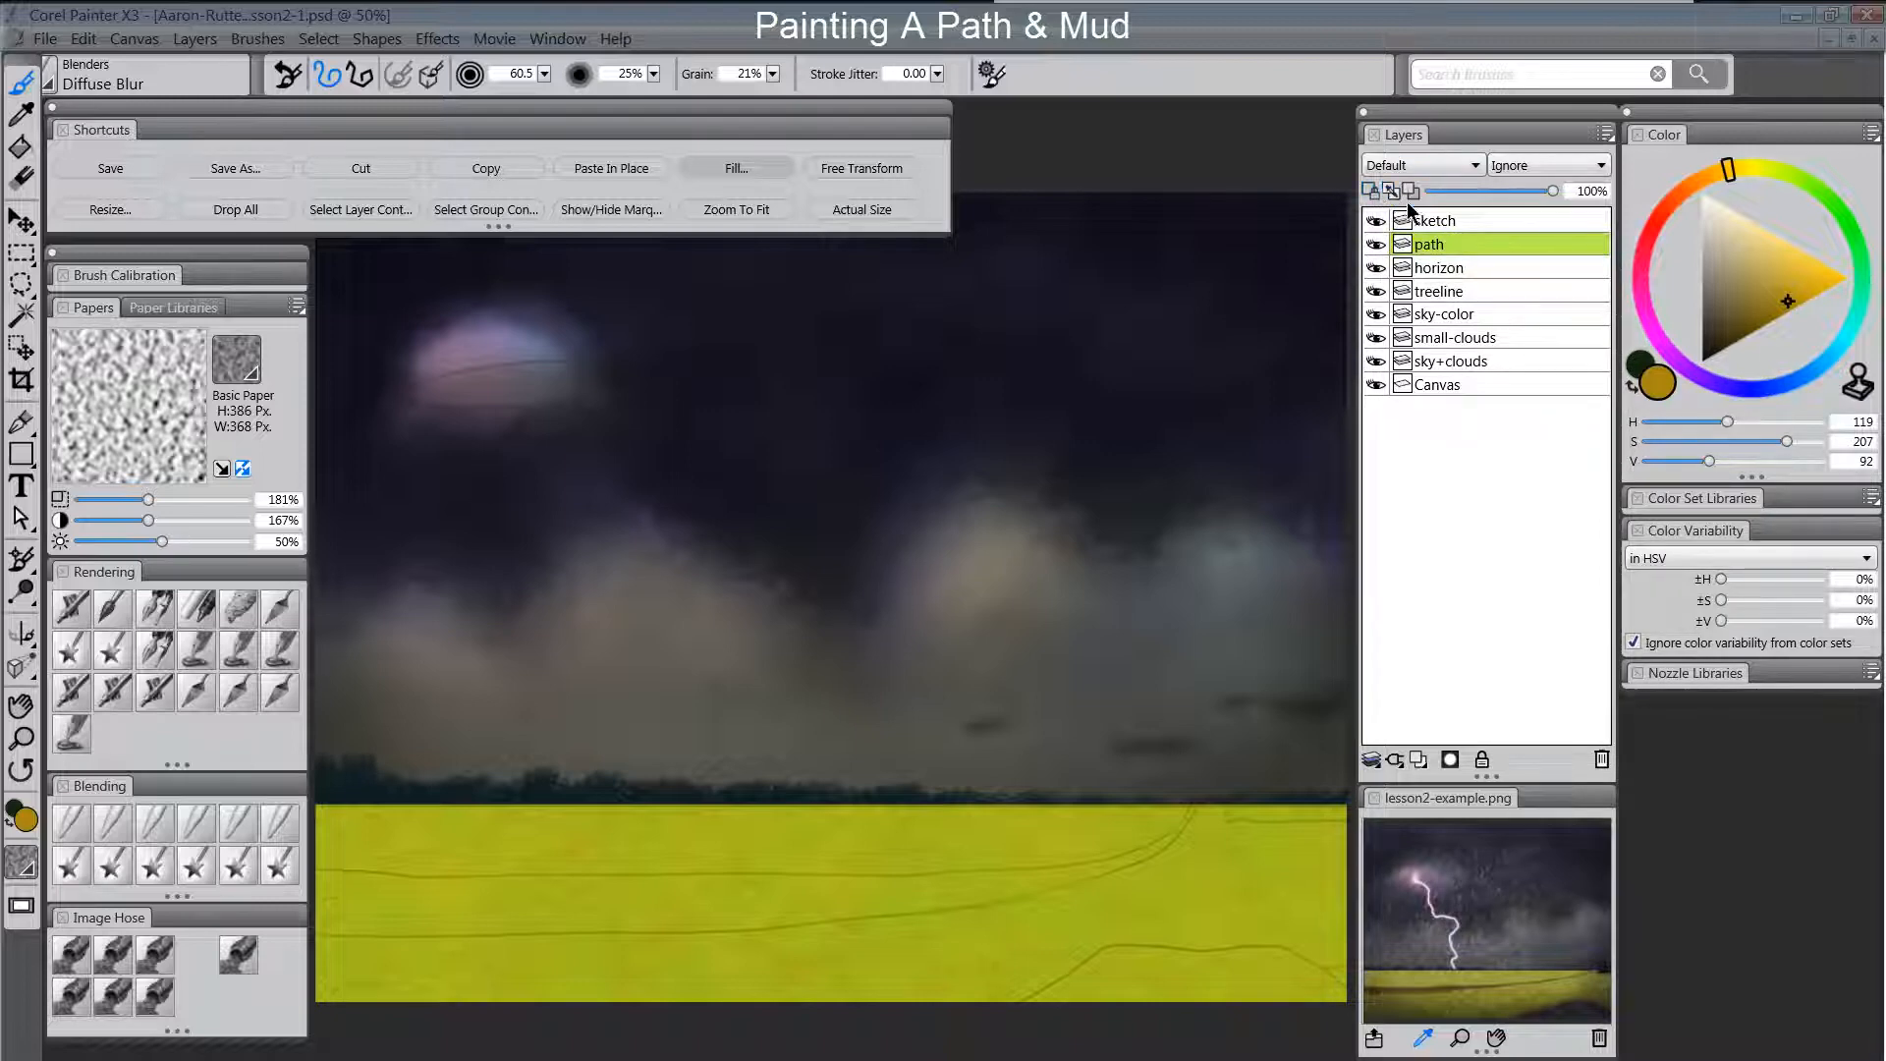
left_click(1449, 268)
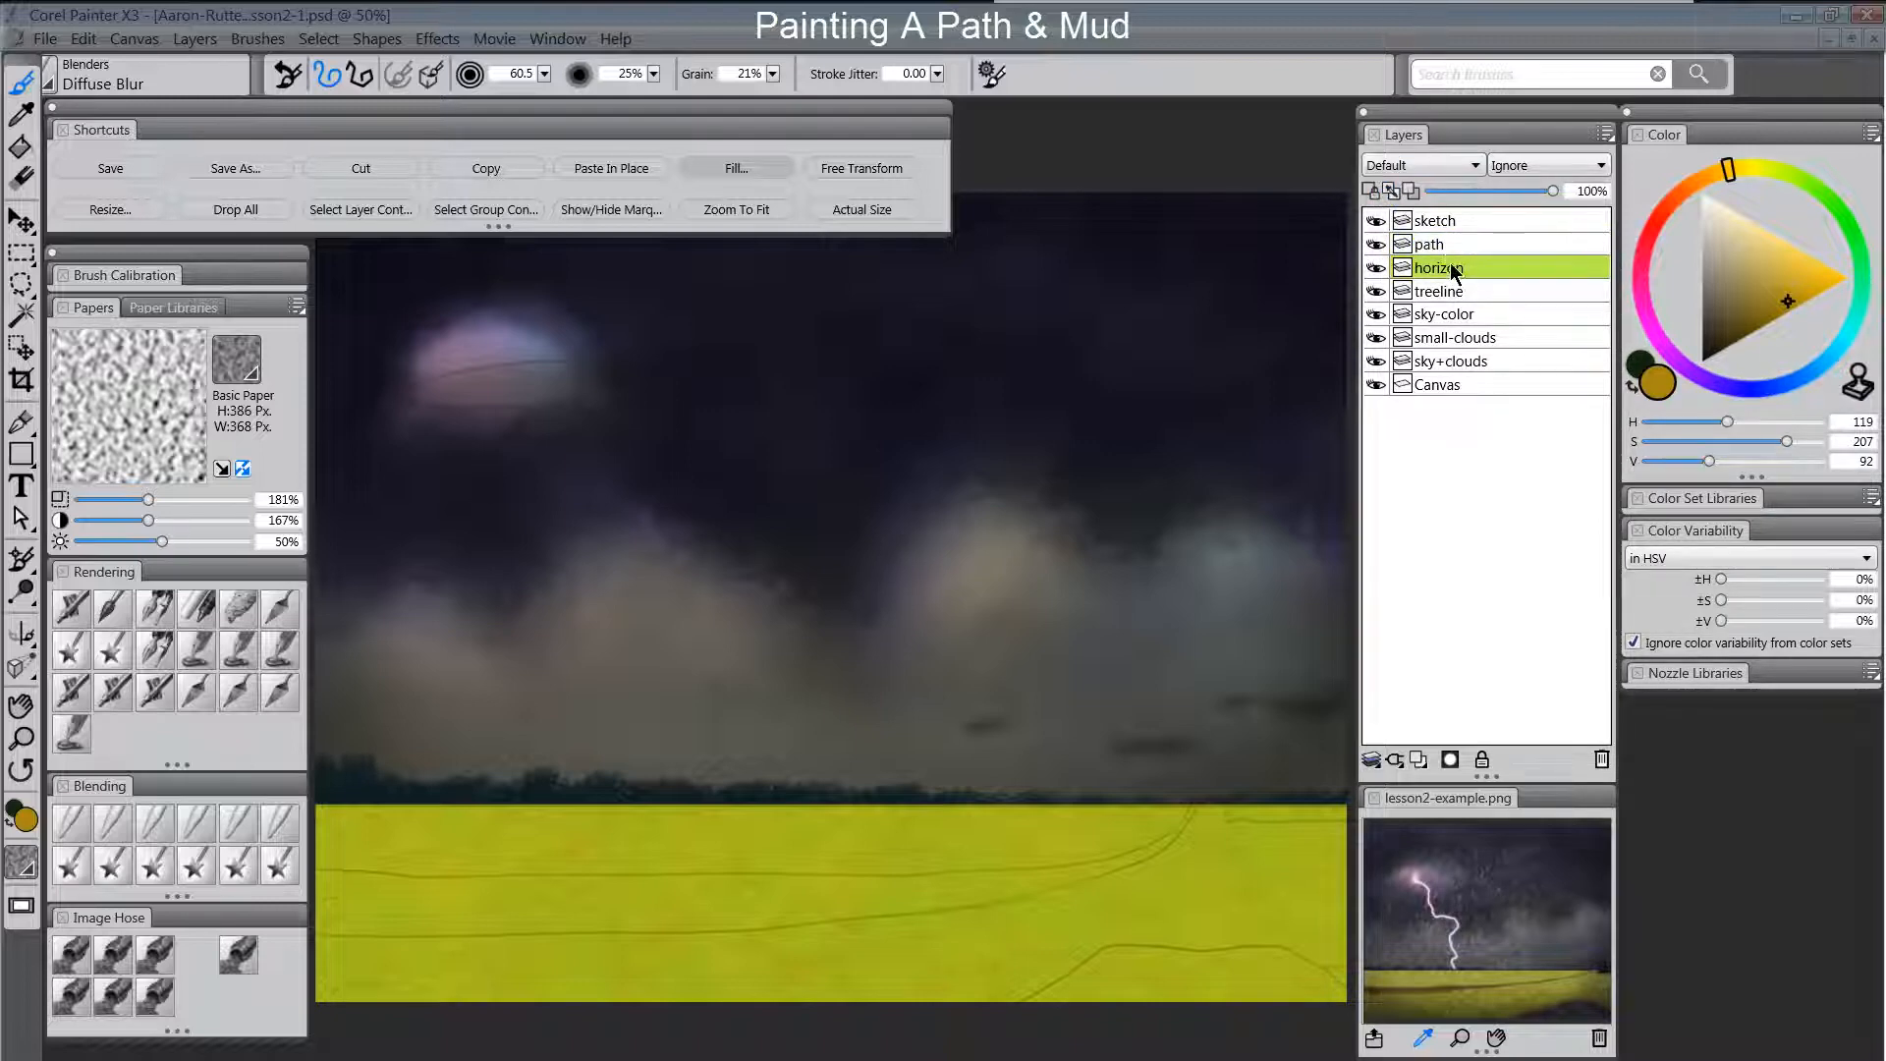
right_click(1454, 271)
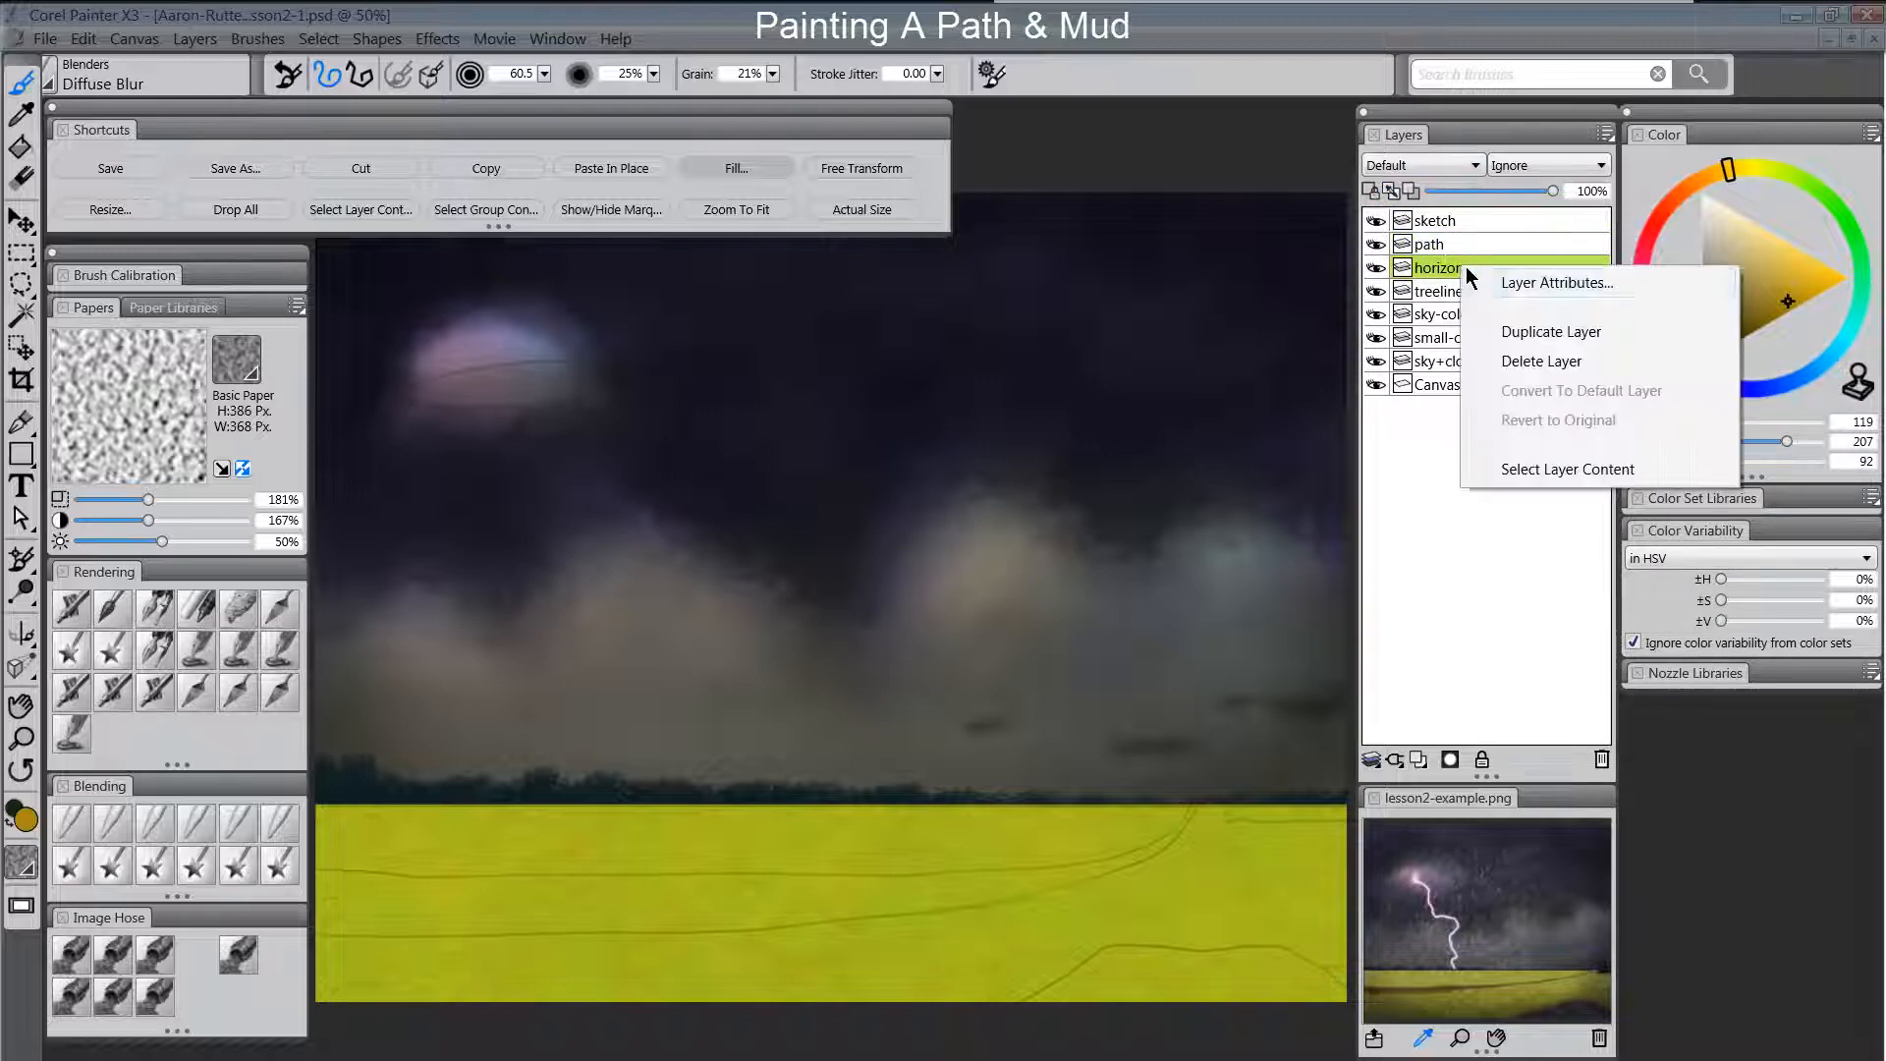
left_click(1544, 469)
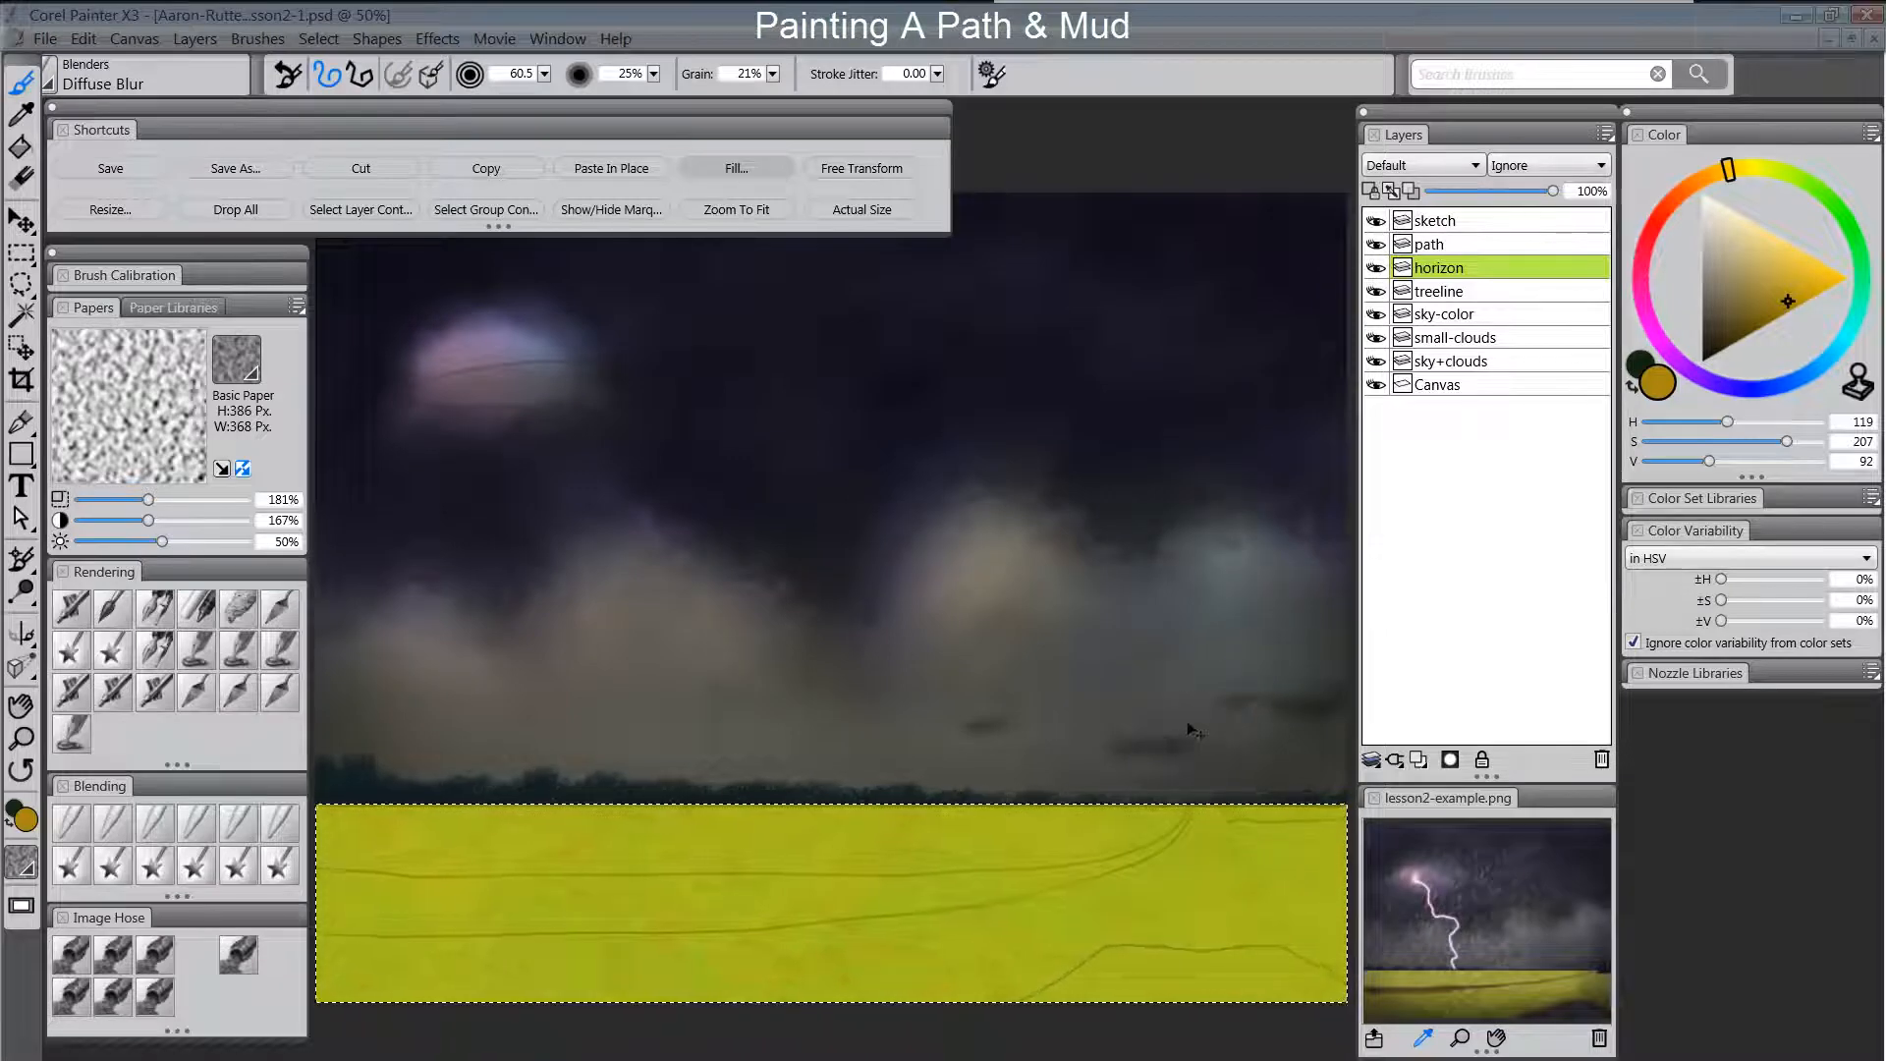
left_click(611, 209)
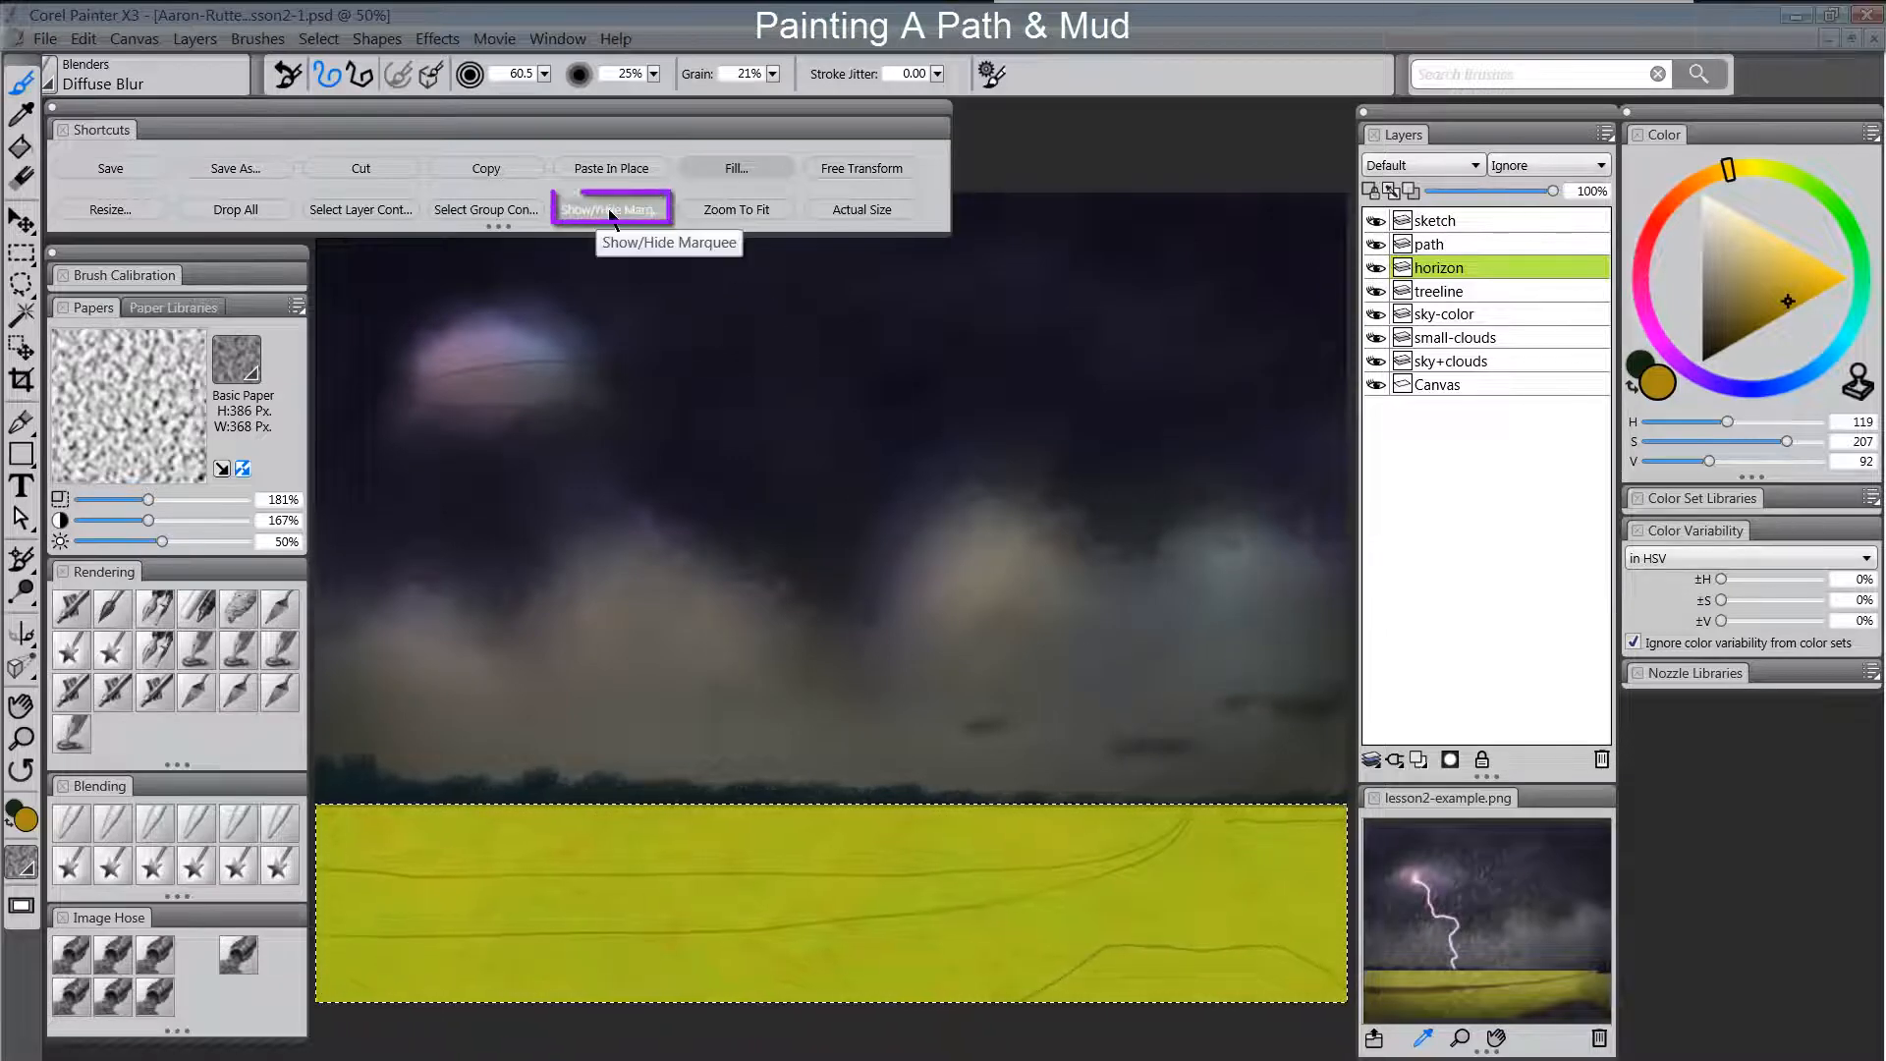
left_click(1438, 244)
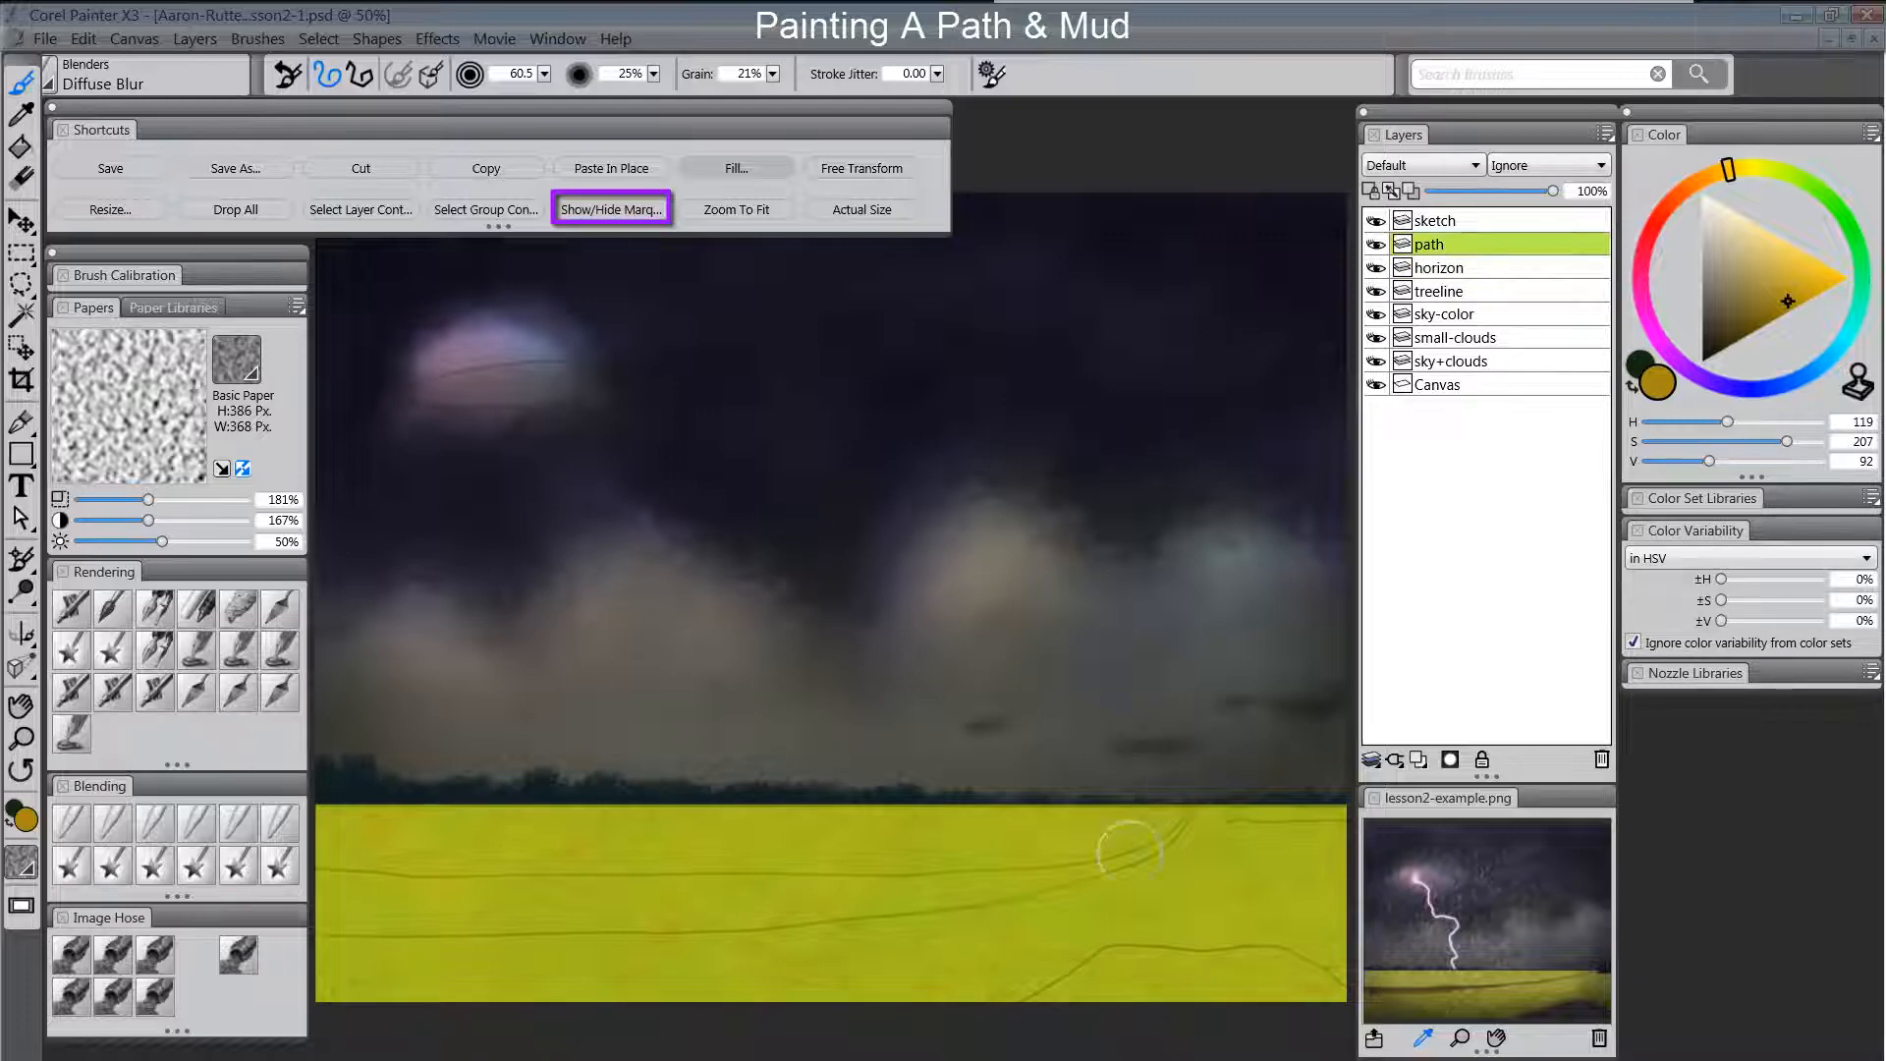
Choose the Scratchboard Tool and set the main color to a muted brown with H 104, S 100, V 72.
left_click(158, 610)
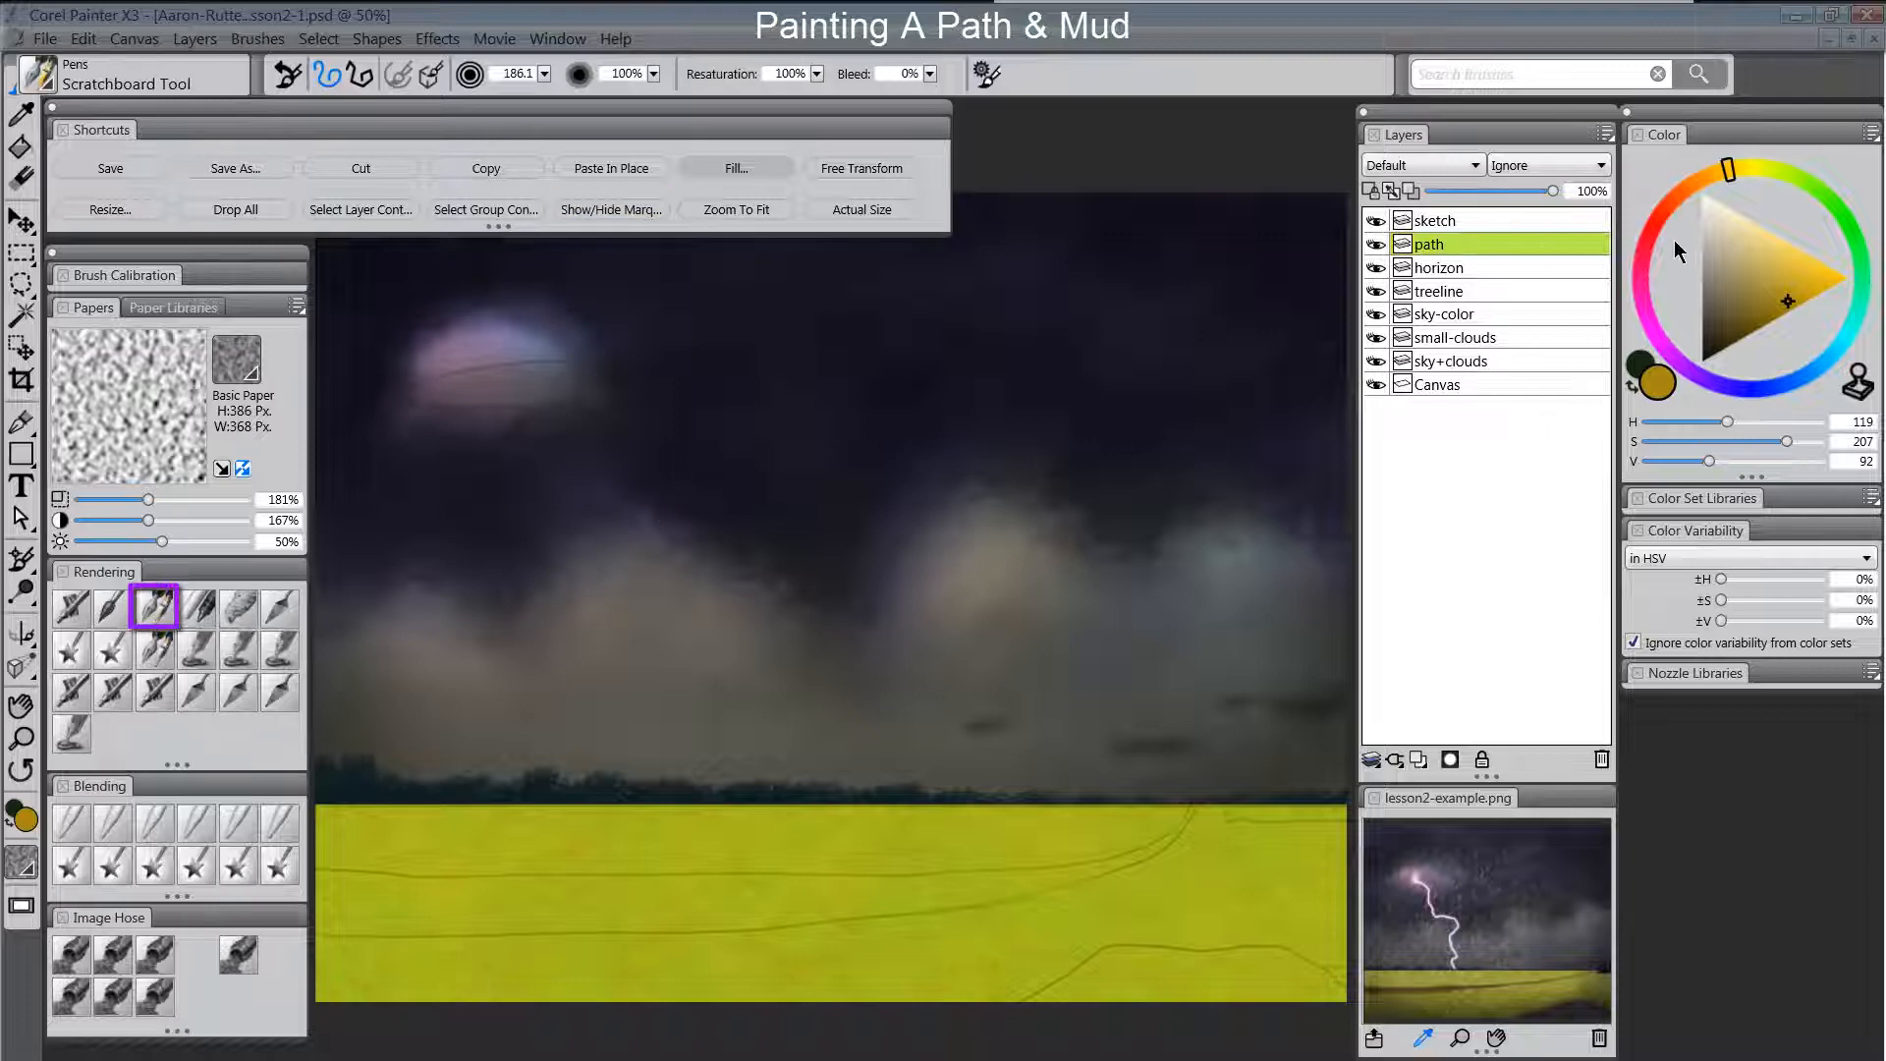
left_click(1683, 193)
left_click_drag(1764, 304, 1733, 316)
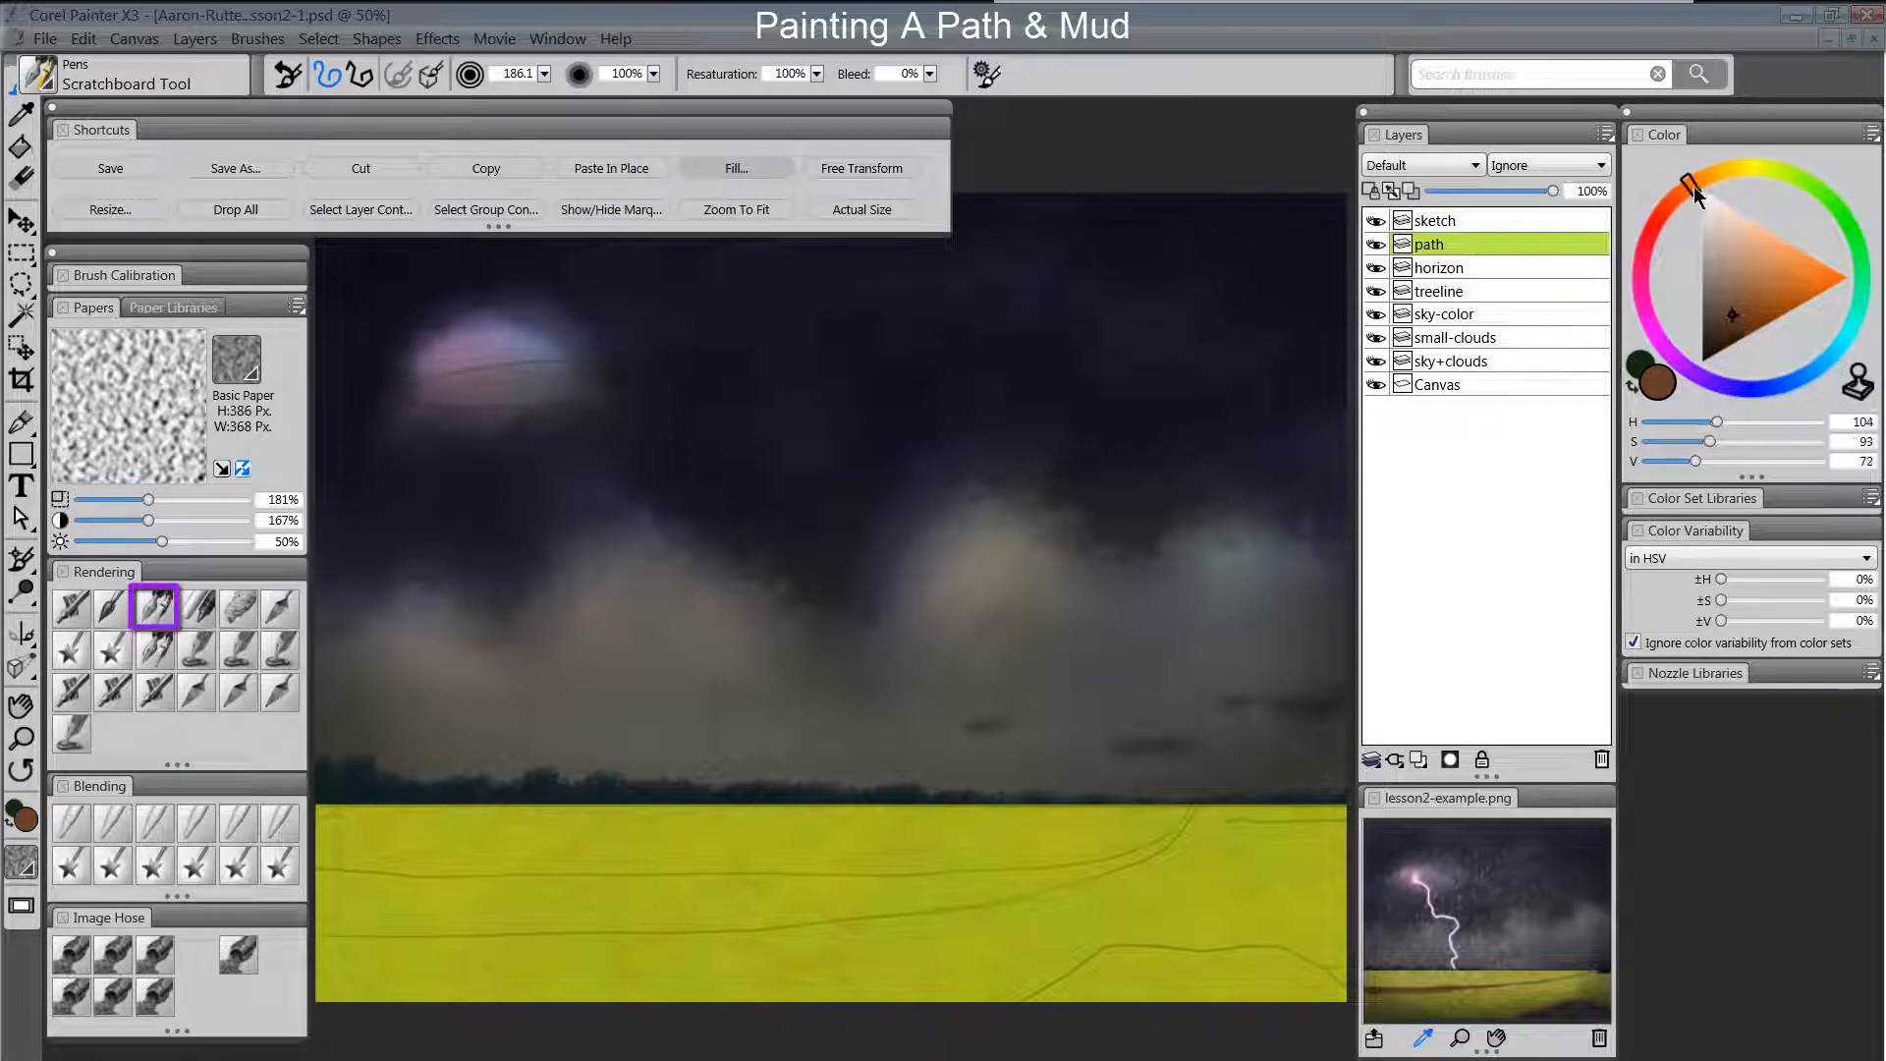
left_click(1736, 316)
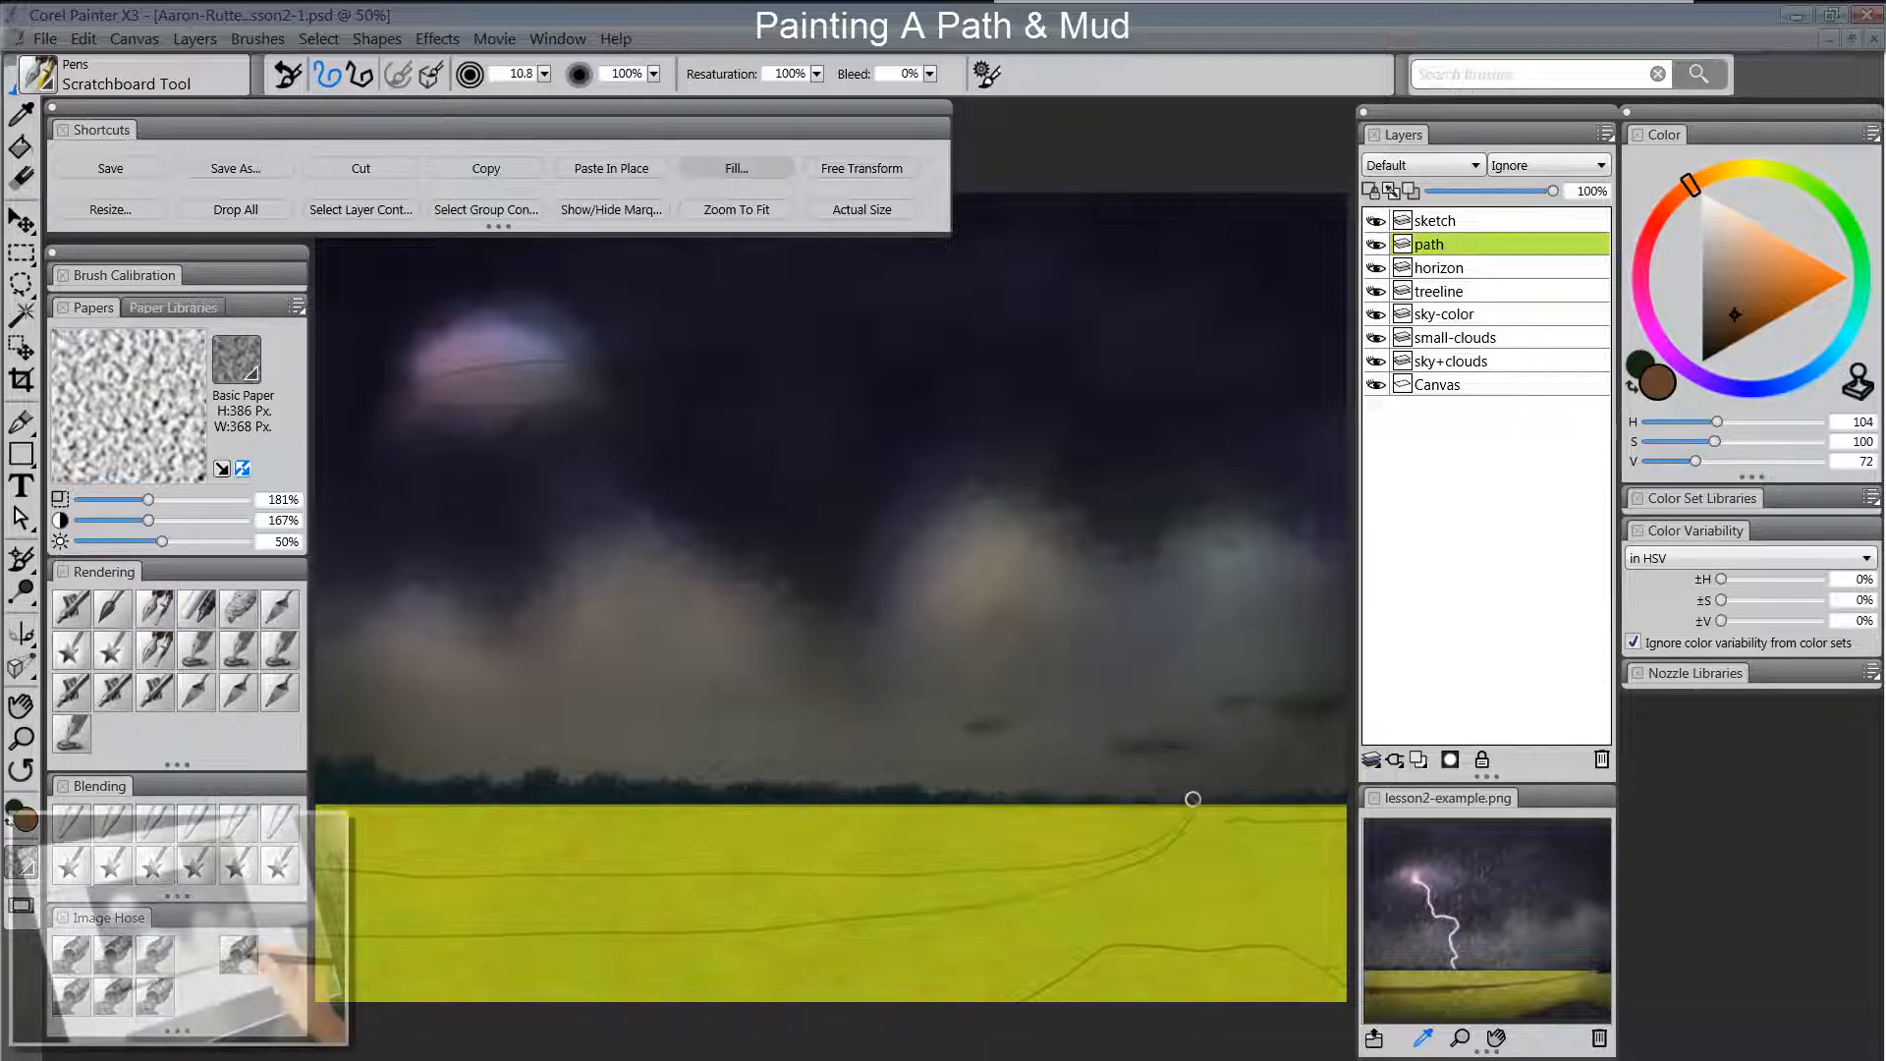
Paint the curved brown path from the horizon to the canvas's left edge and set the path layer's composite method to Multiply.
mouse_move(1190, 800)
left_mouse_down()
mouse_move(1140, 843)
mouse_move(987, 879)
left_mouse_up()
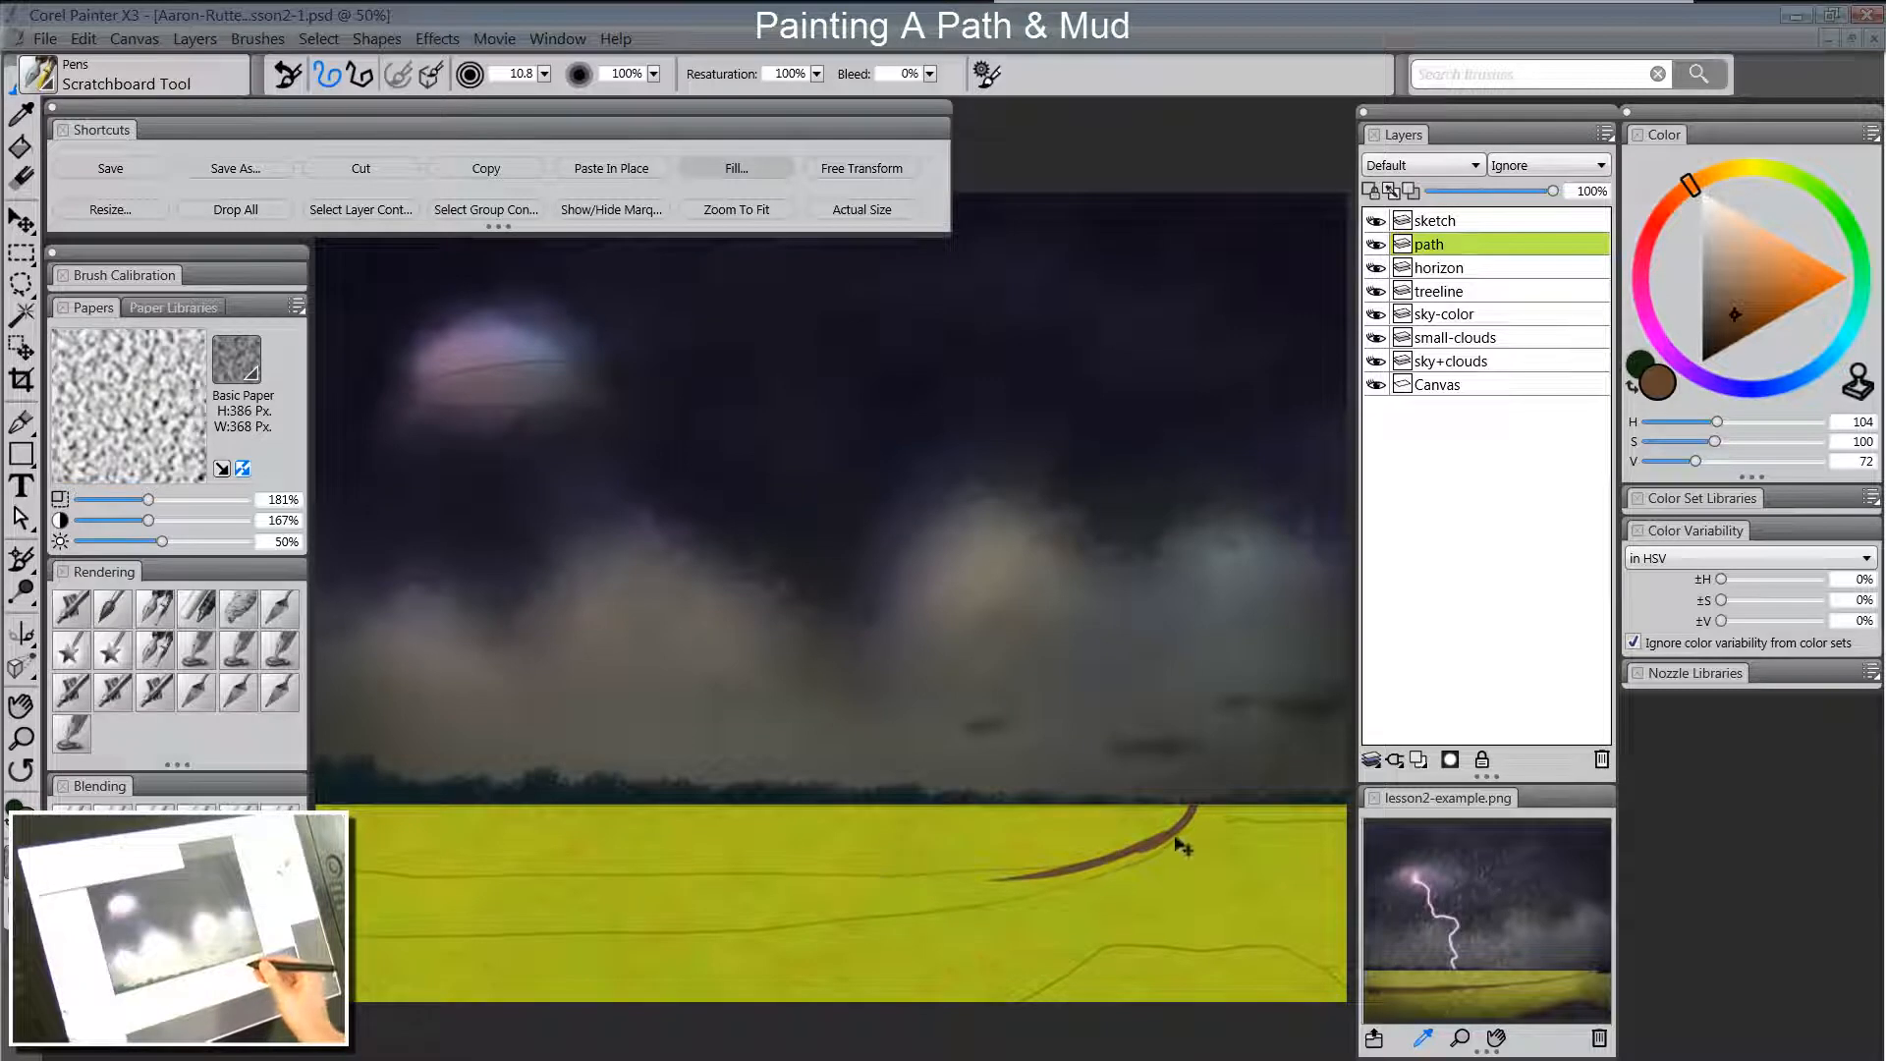
key("ctrl+z")
mouse_move(1155, 842)
left_mouse_down()
mouse_move(703, 882)
mouse_move(350, 873)
left_mouse_up()
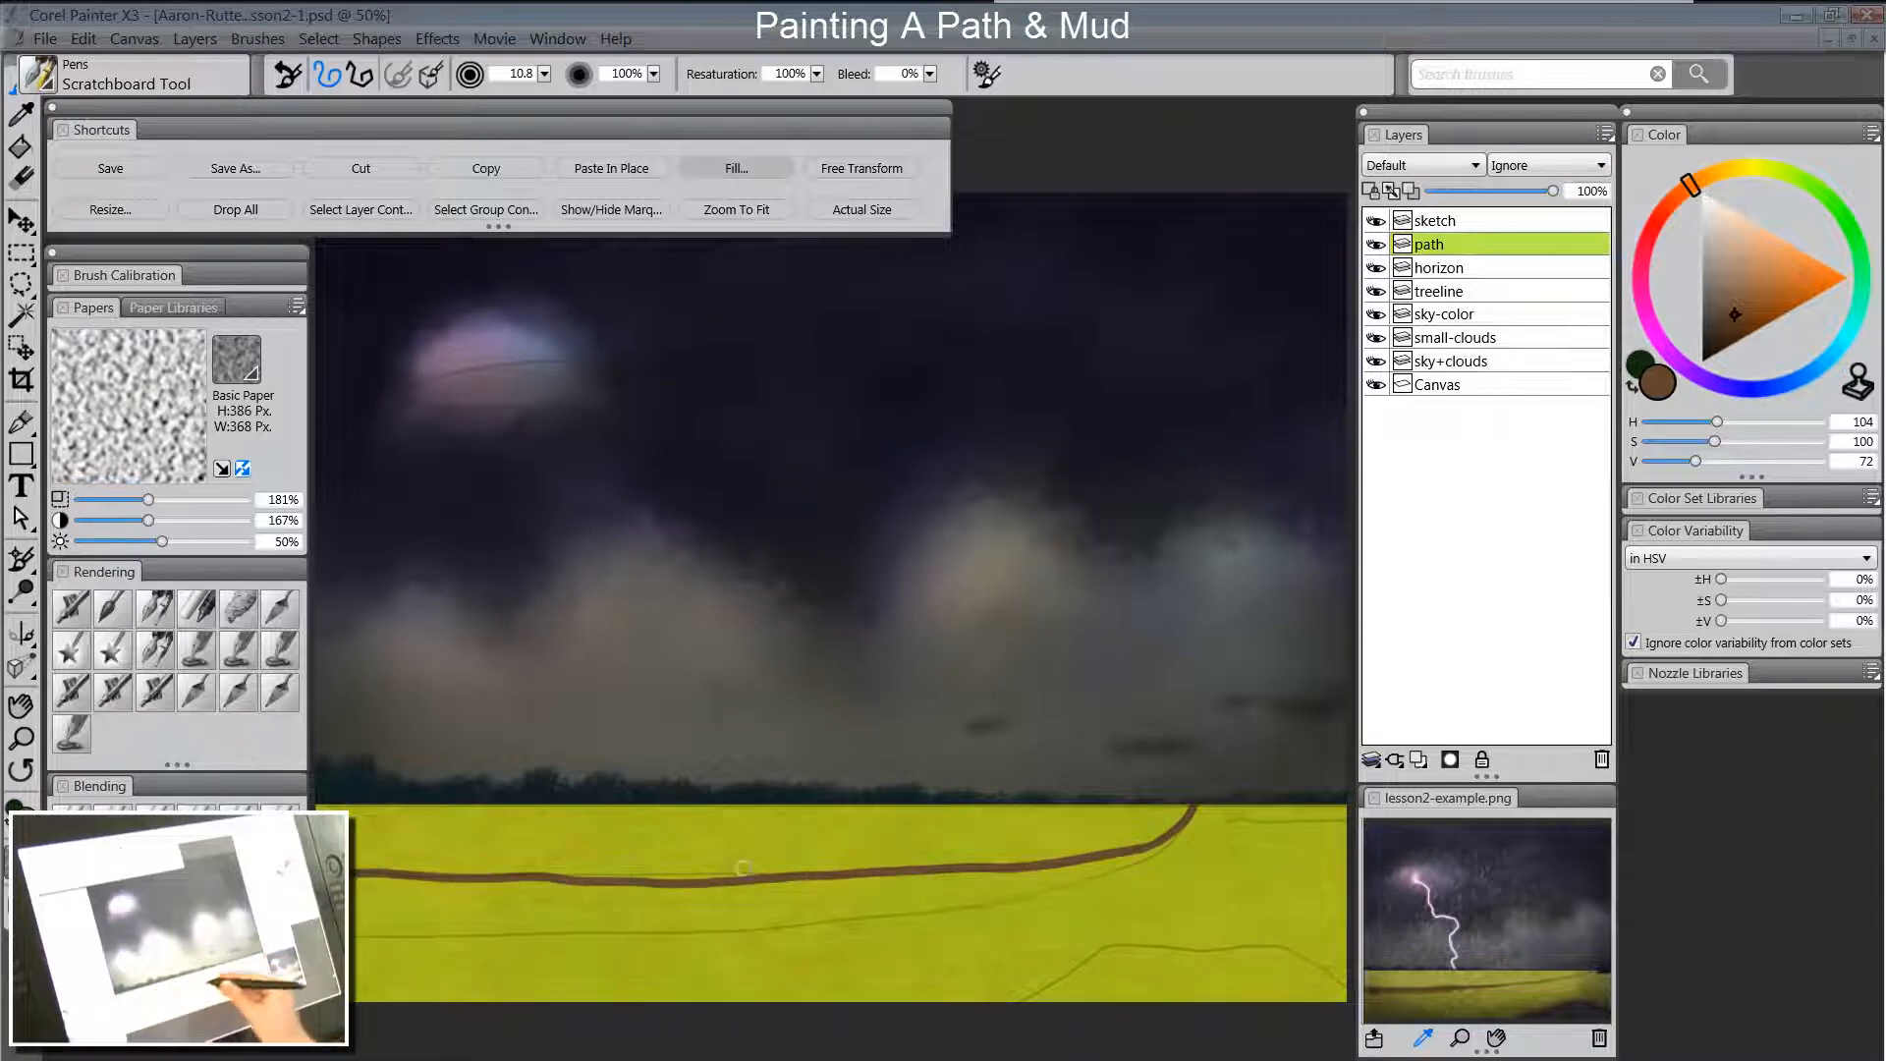
mouse_move(1186, 821)
left_mouse_down()
mouse_move(1003, 890)
mouse_move(596, 924)
mouse_move(418, 915)
mouse_move(437, 901)
mouse_move(373, 887)
mouse_move(654, 904)
mouse_move(538, 915)
mouse_move(1120, 851)
left_mouse_up()
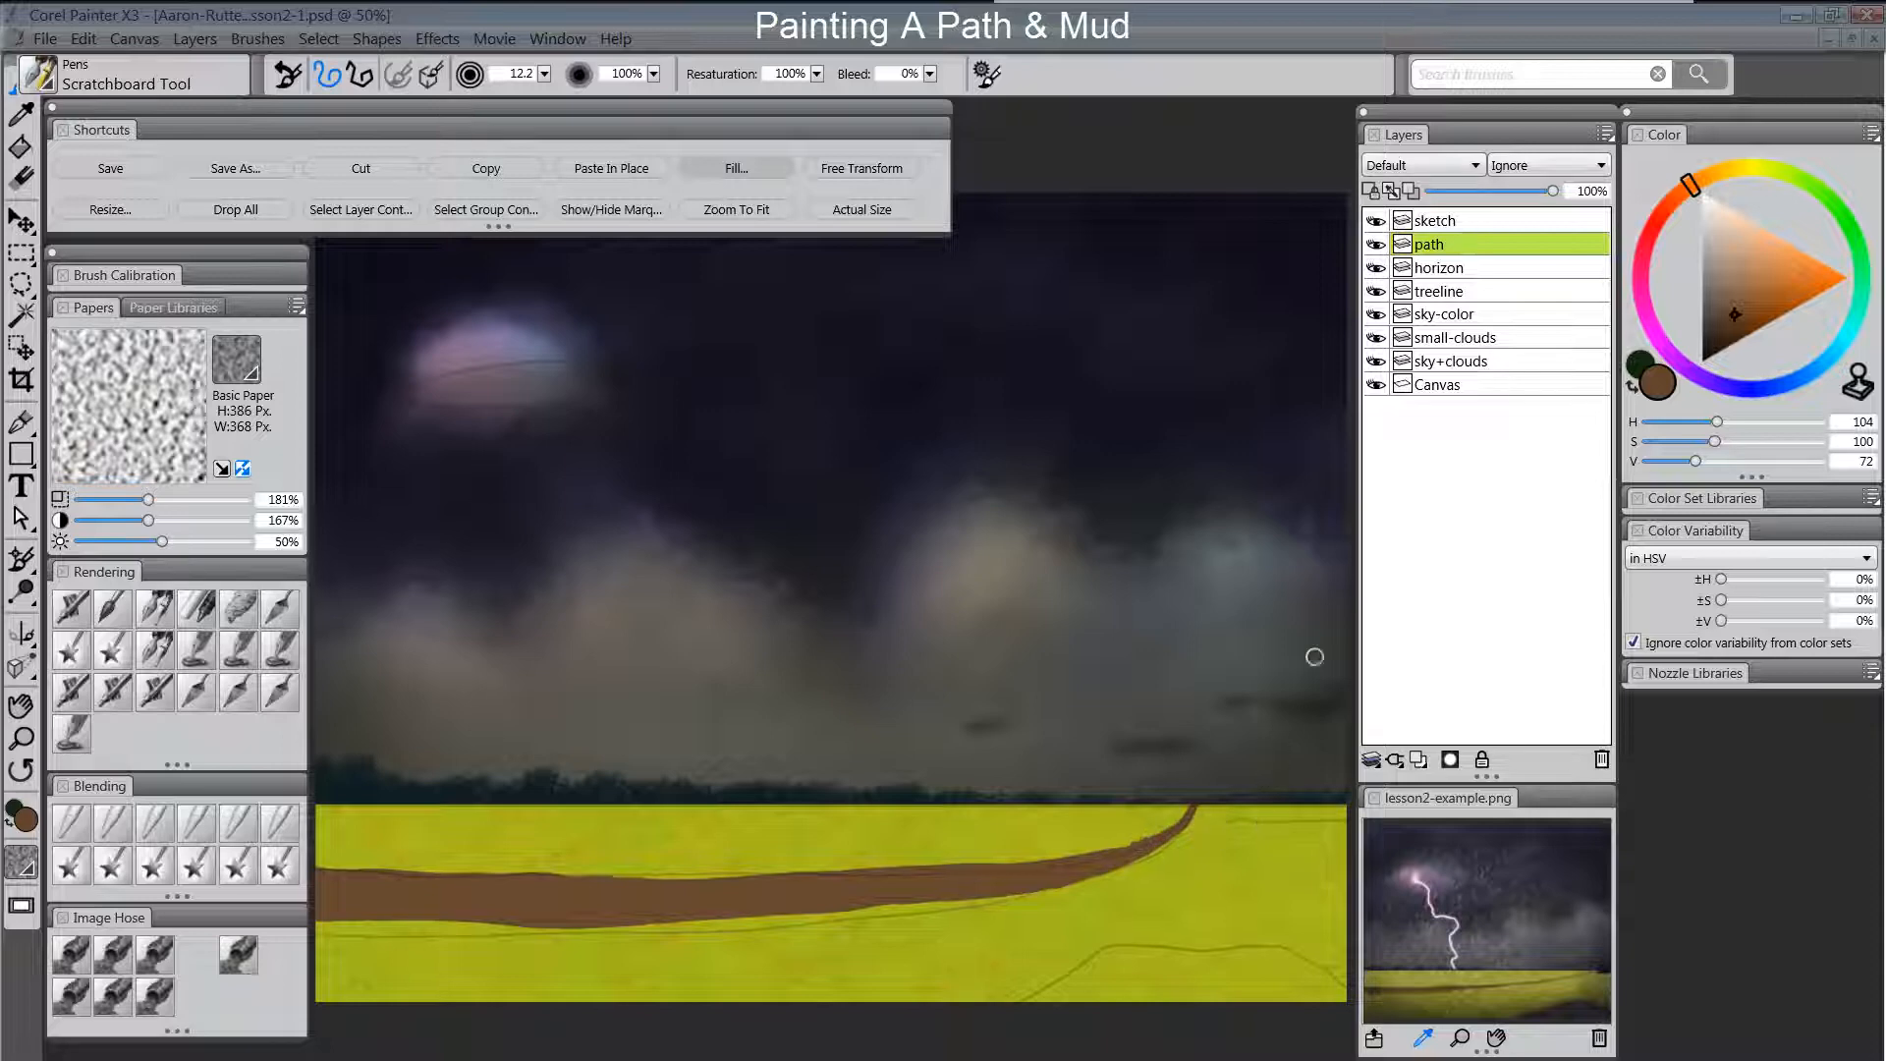
left_click(1413, 165)
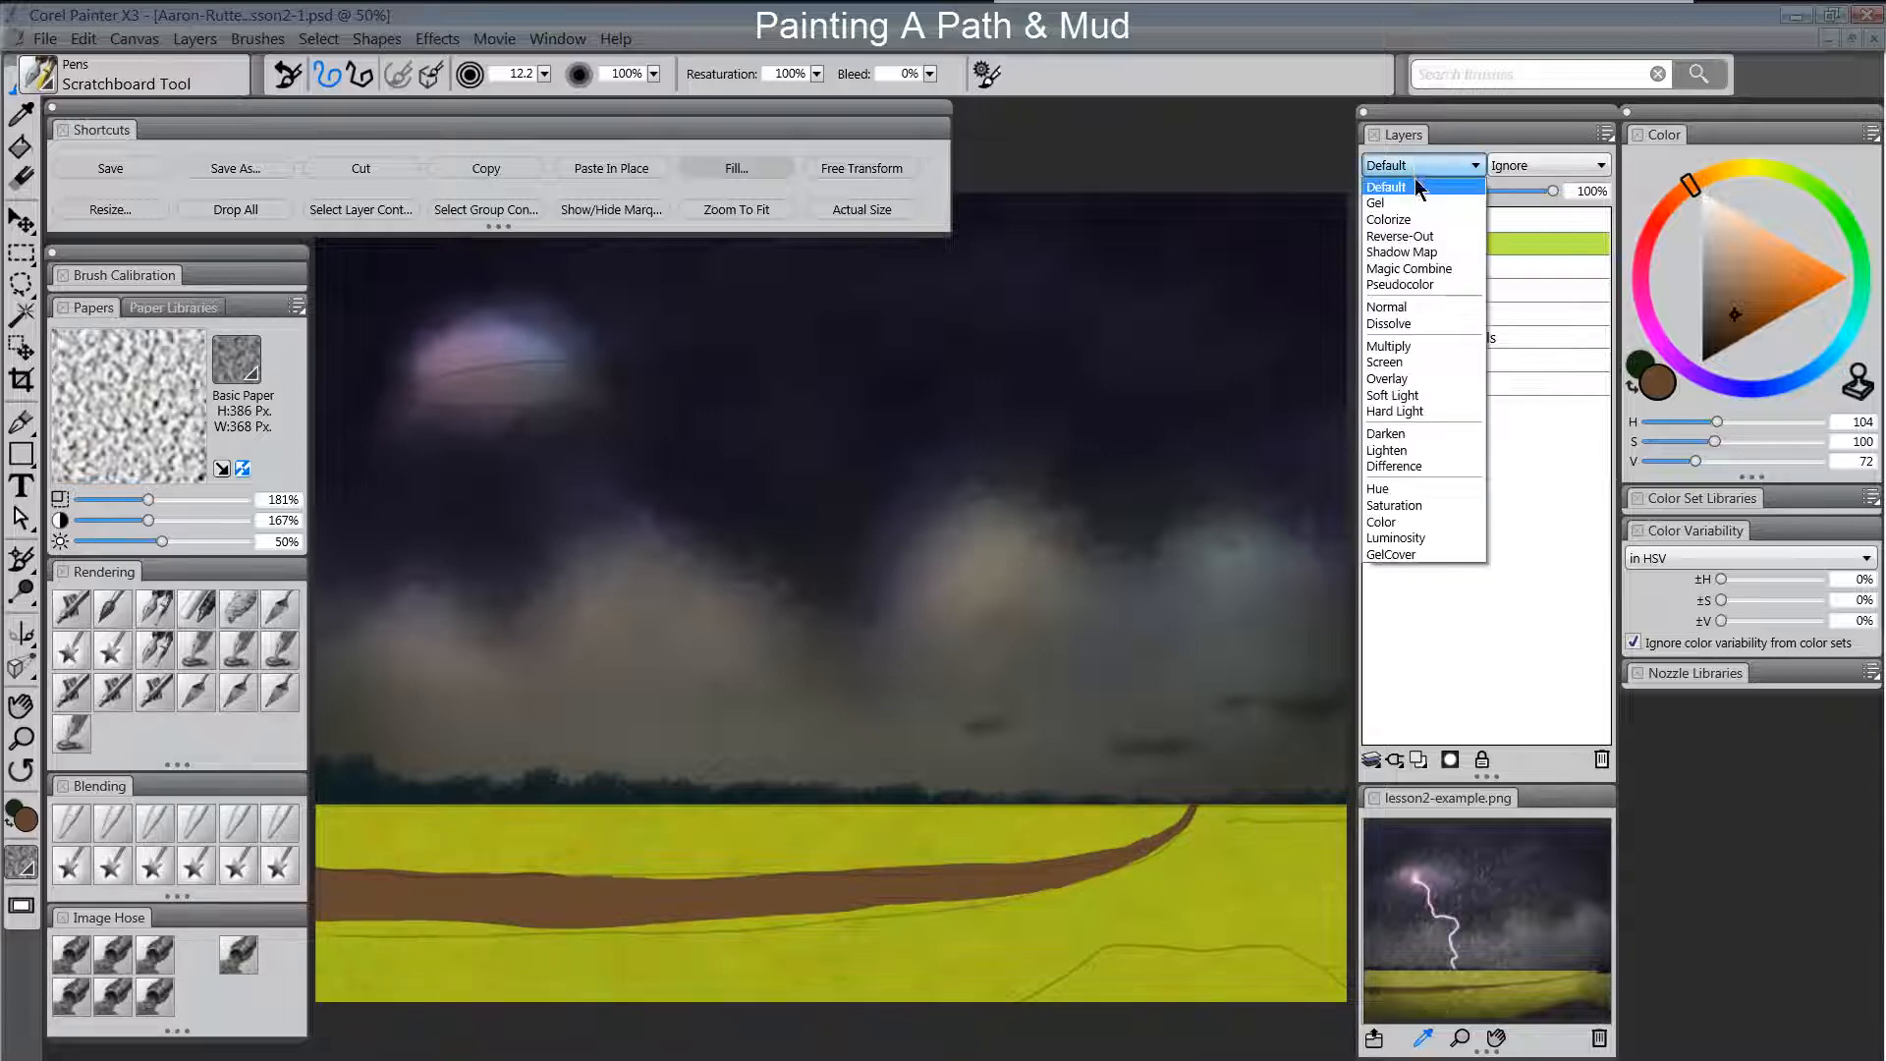
left_click(1411, 343)
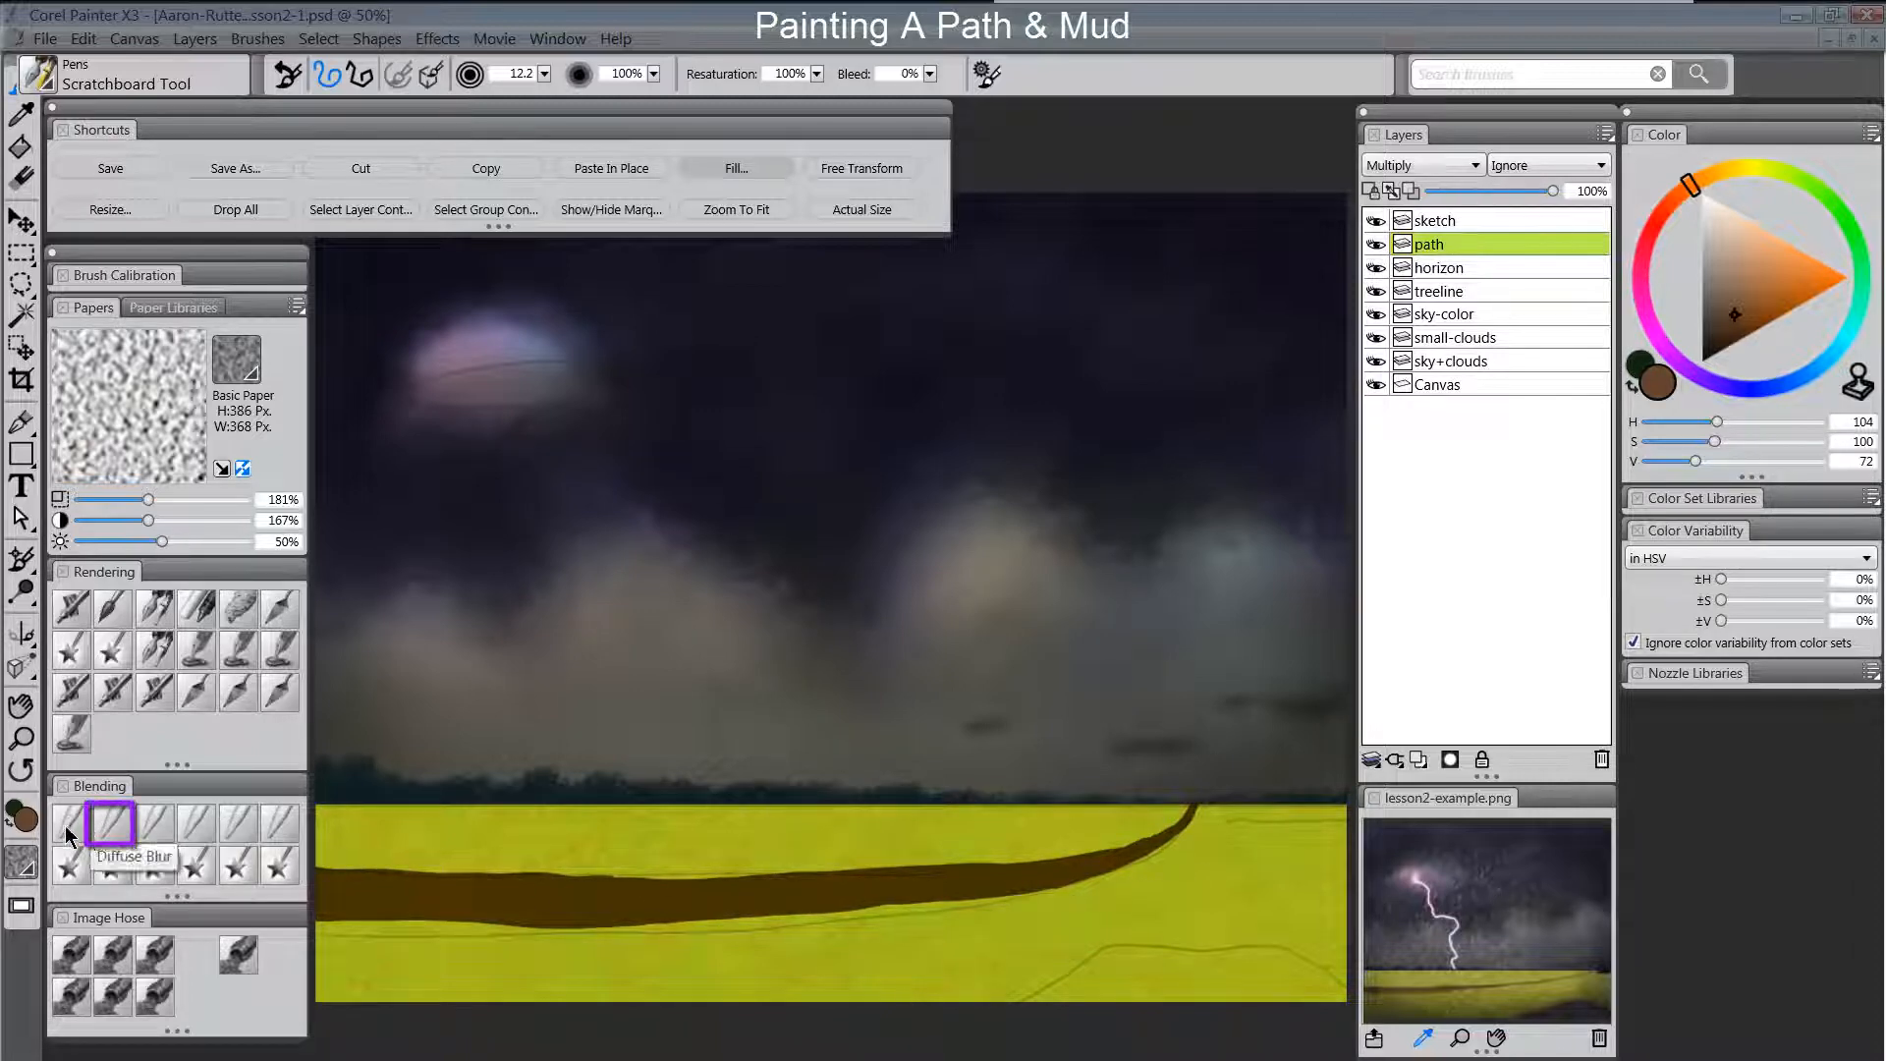
Roughen both edges of the path with the Coarse Oily Blender at size 28, and soften them with Diffuse Blur.
left_click(106, 821)
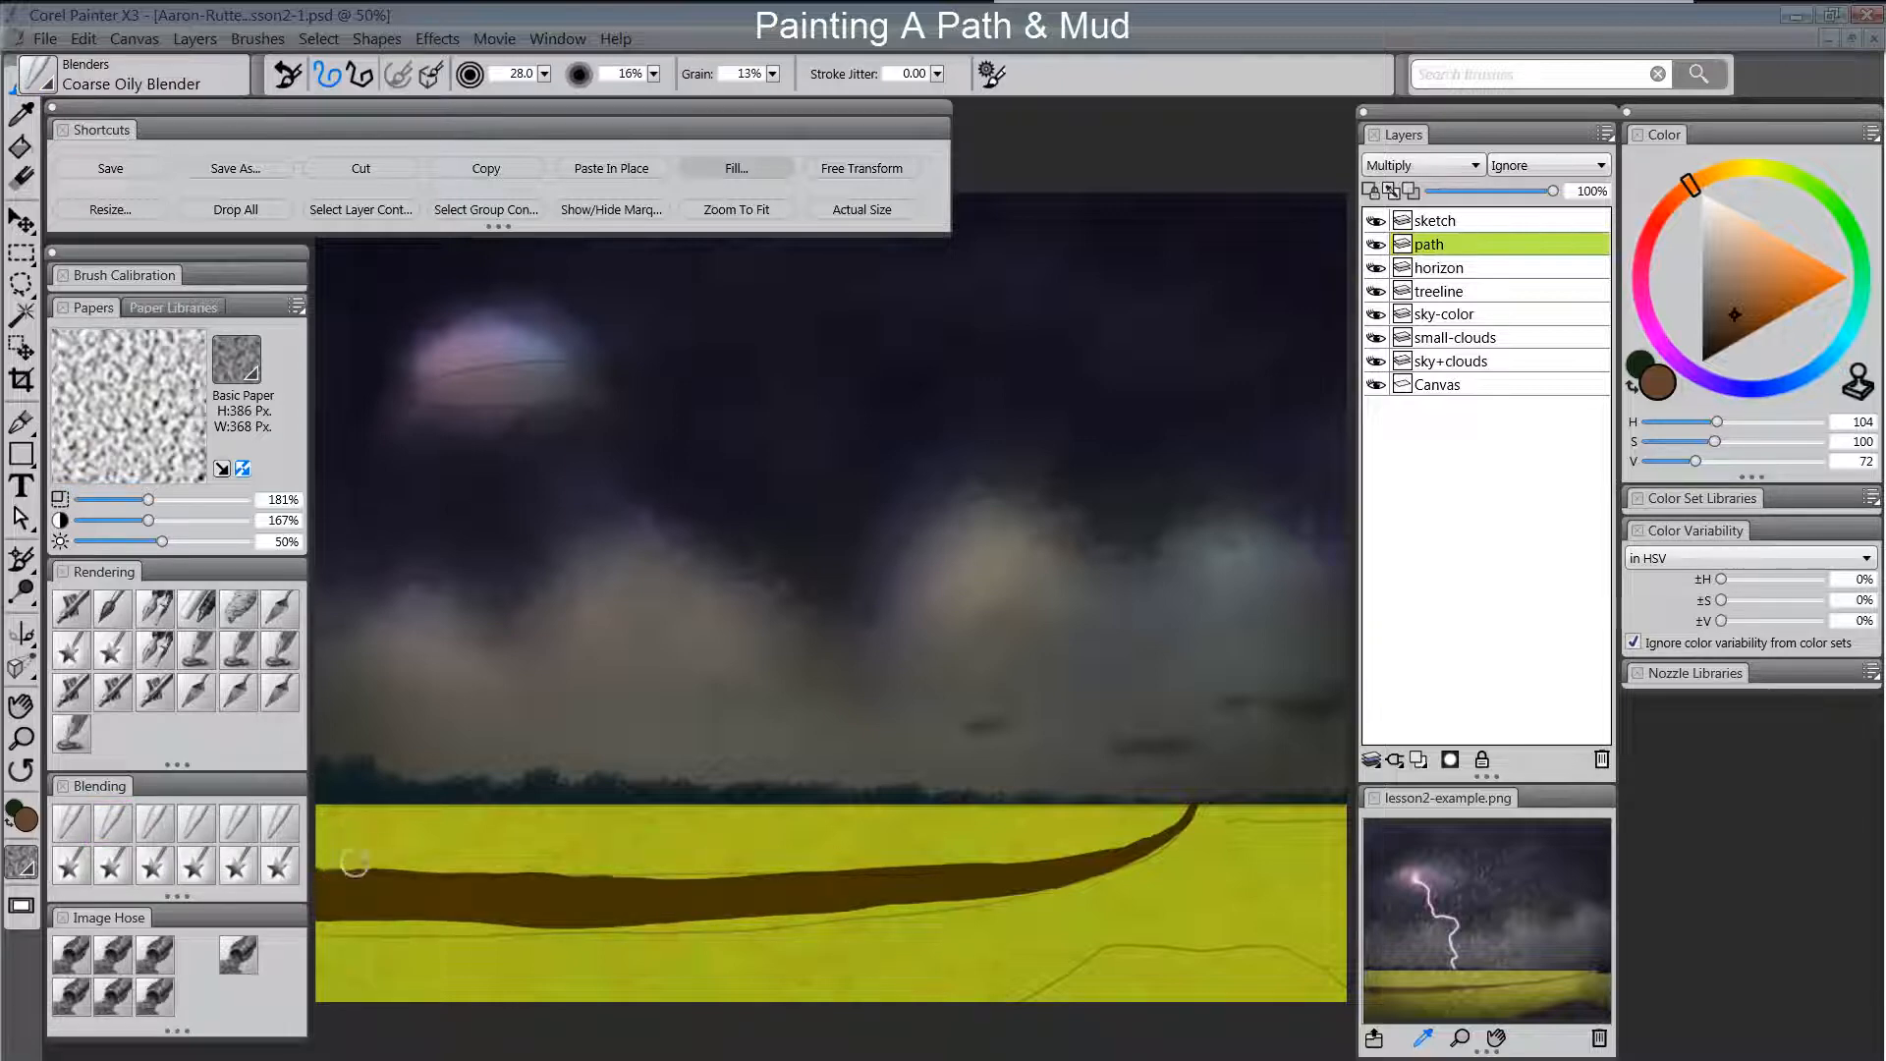
left_click_drag(397, 872, 458, 873)
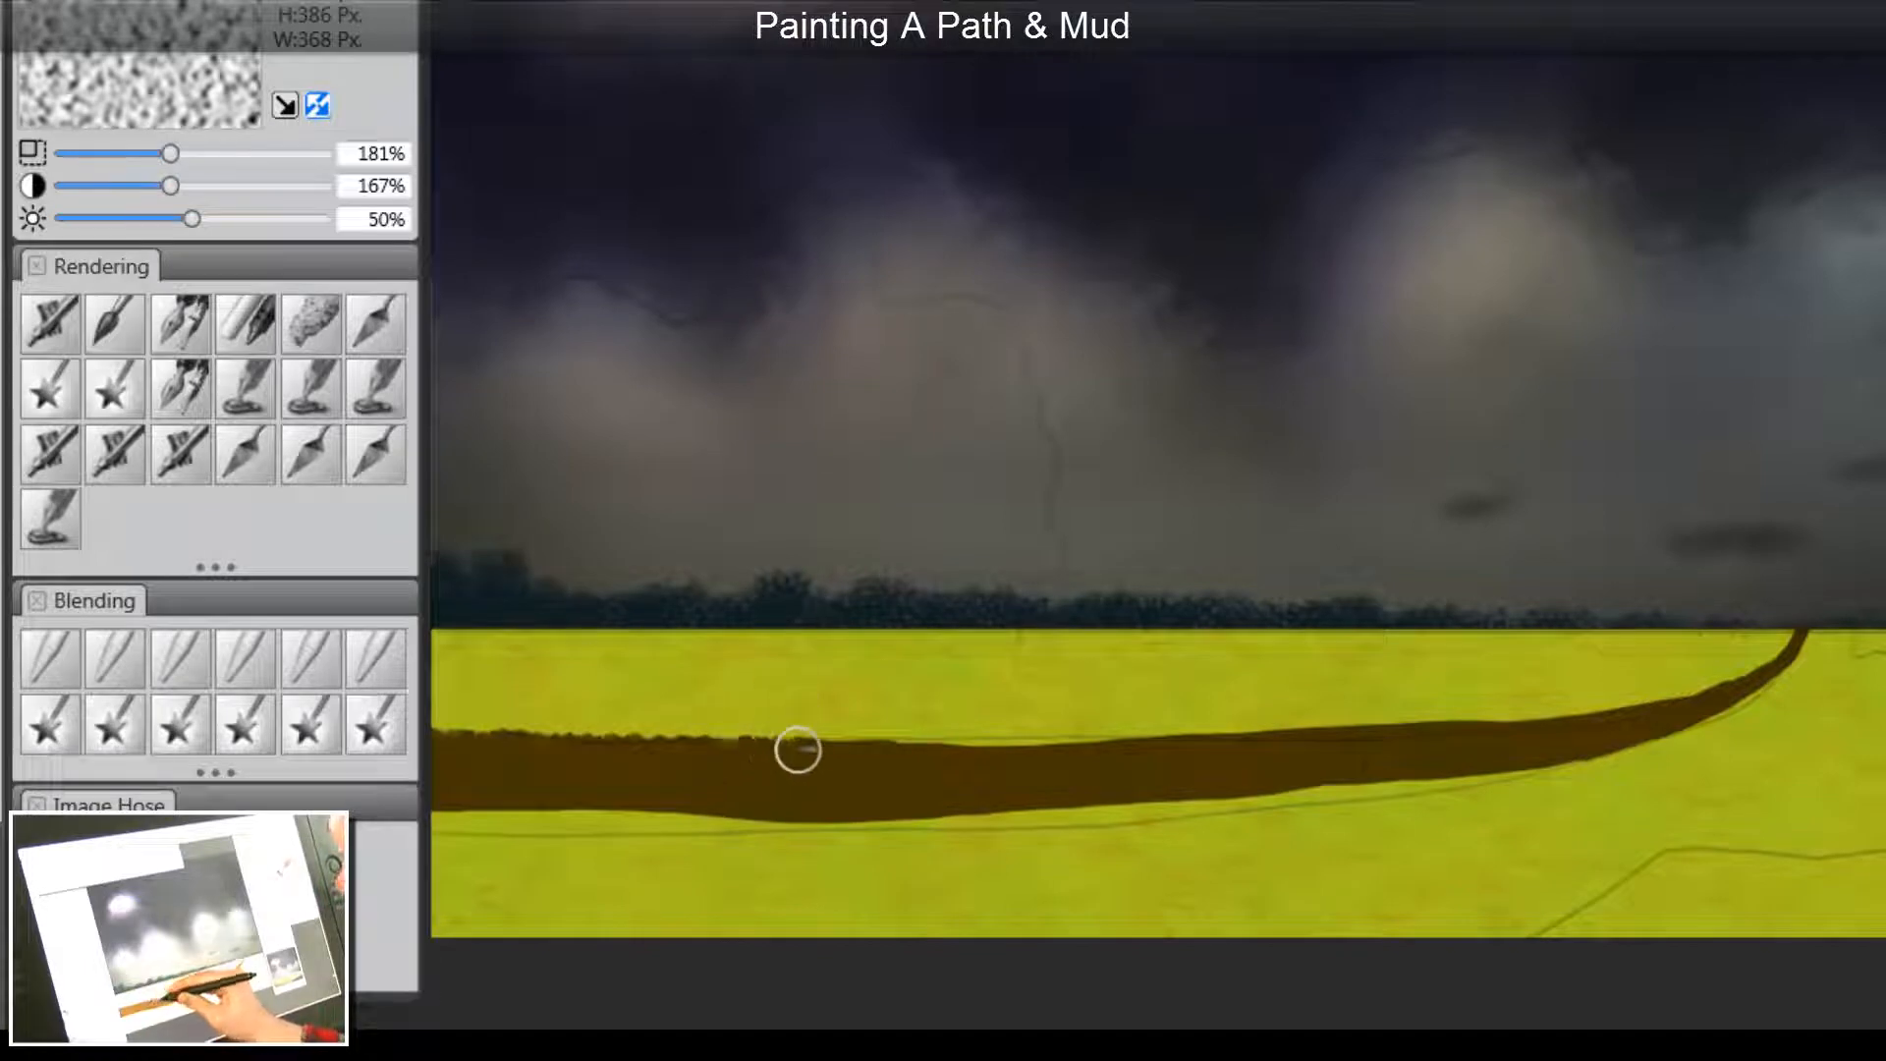
mouse_move(827, 699)
left_mouse_down()
mouse_move(858, 763)
mouse_move(920, 707)
left_mouse_up()
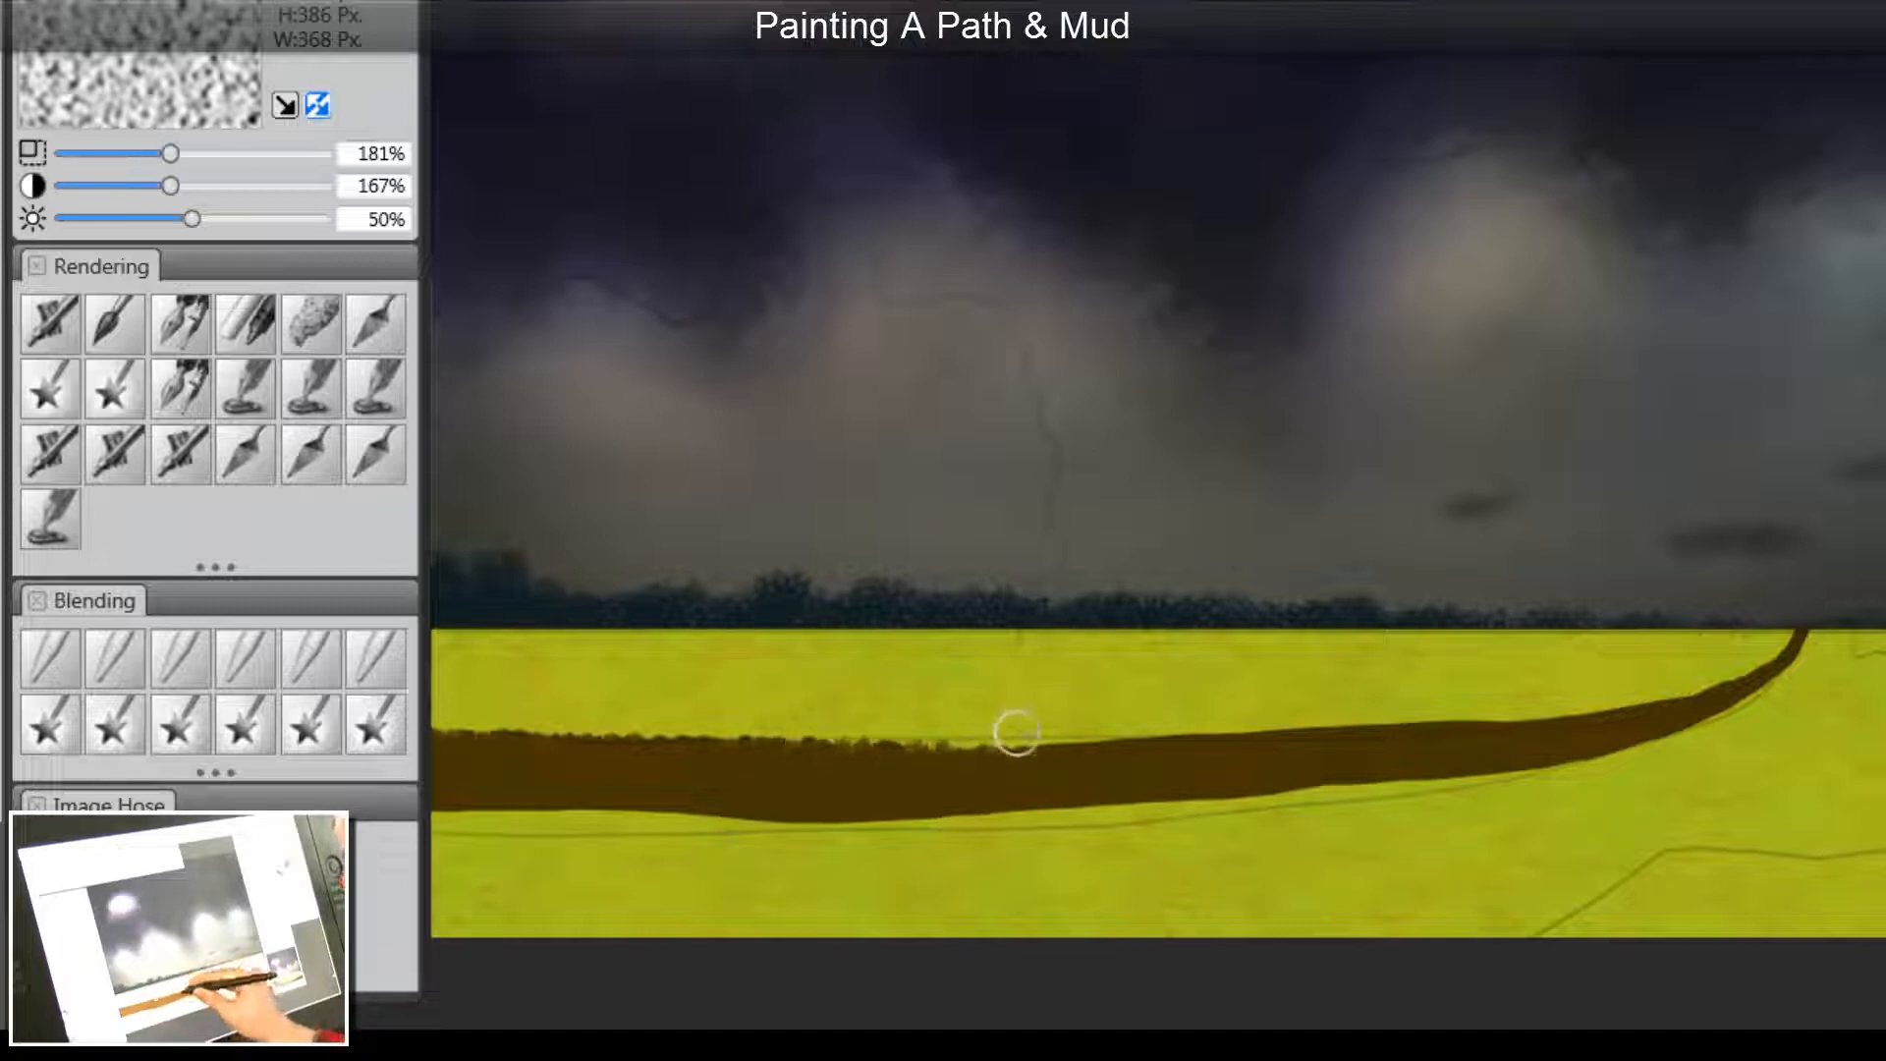
left_click_drag(1016, 732, 1086, 751)
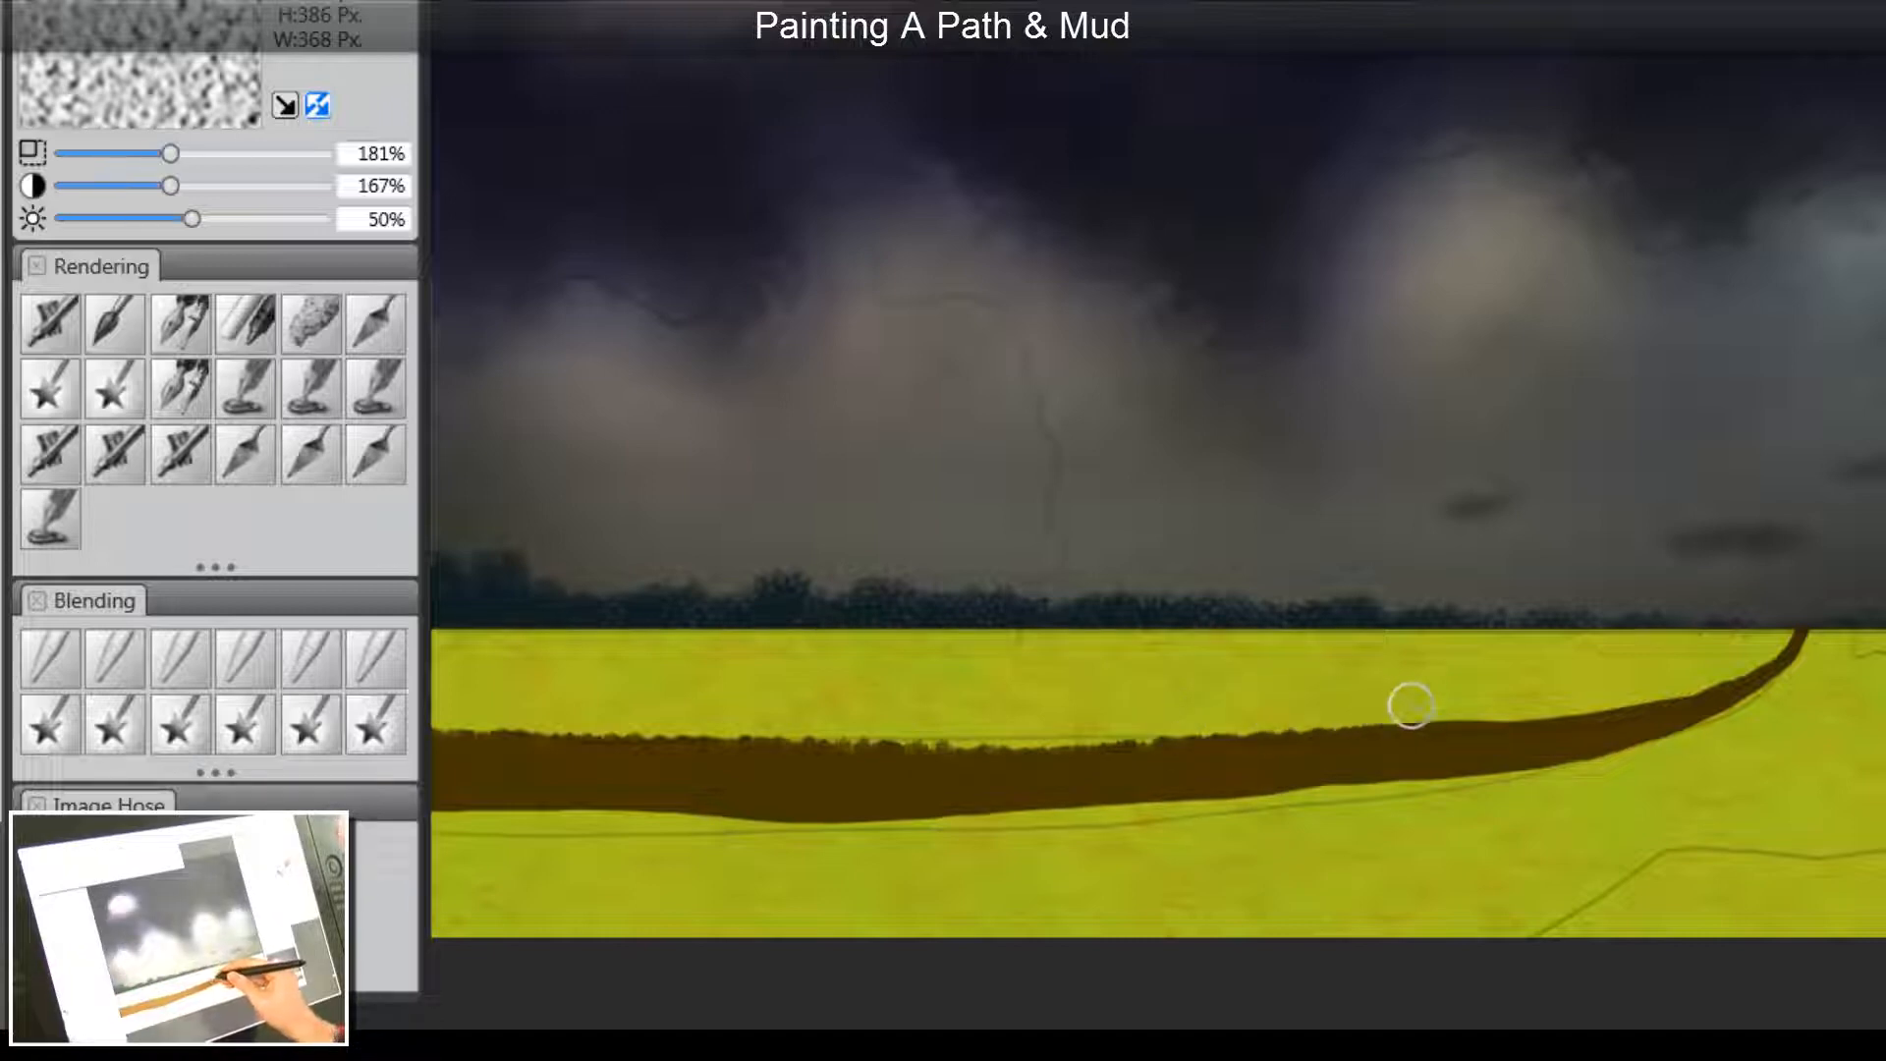
left_click_drag(1400, 713, 1443, 709)
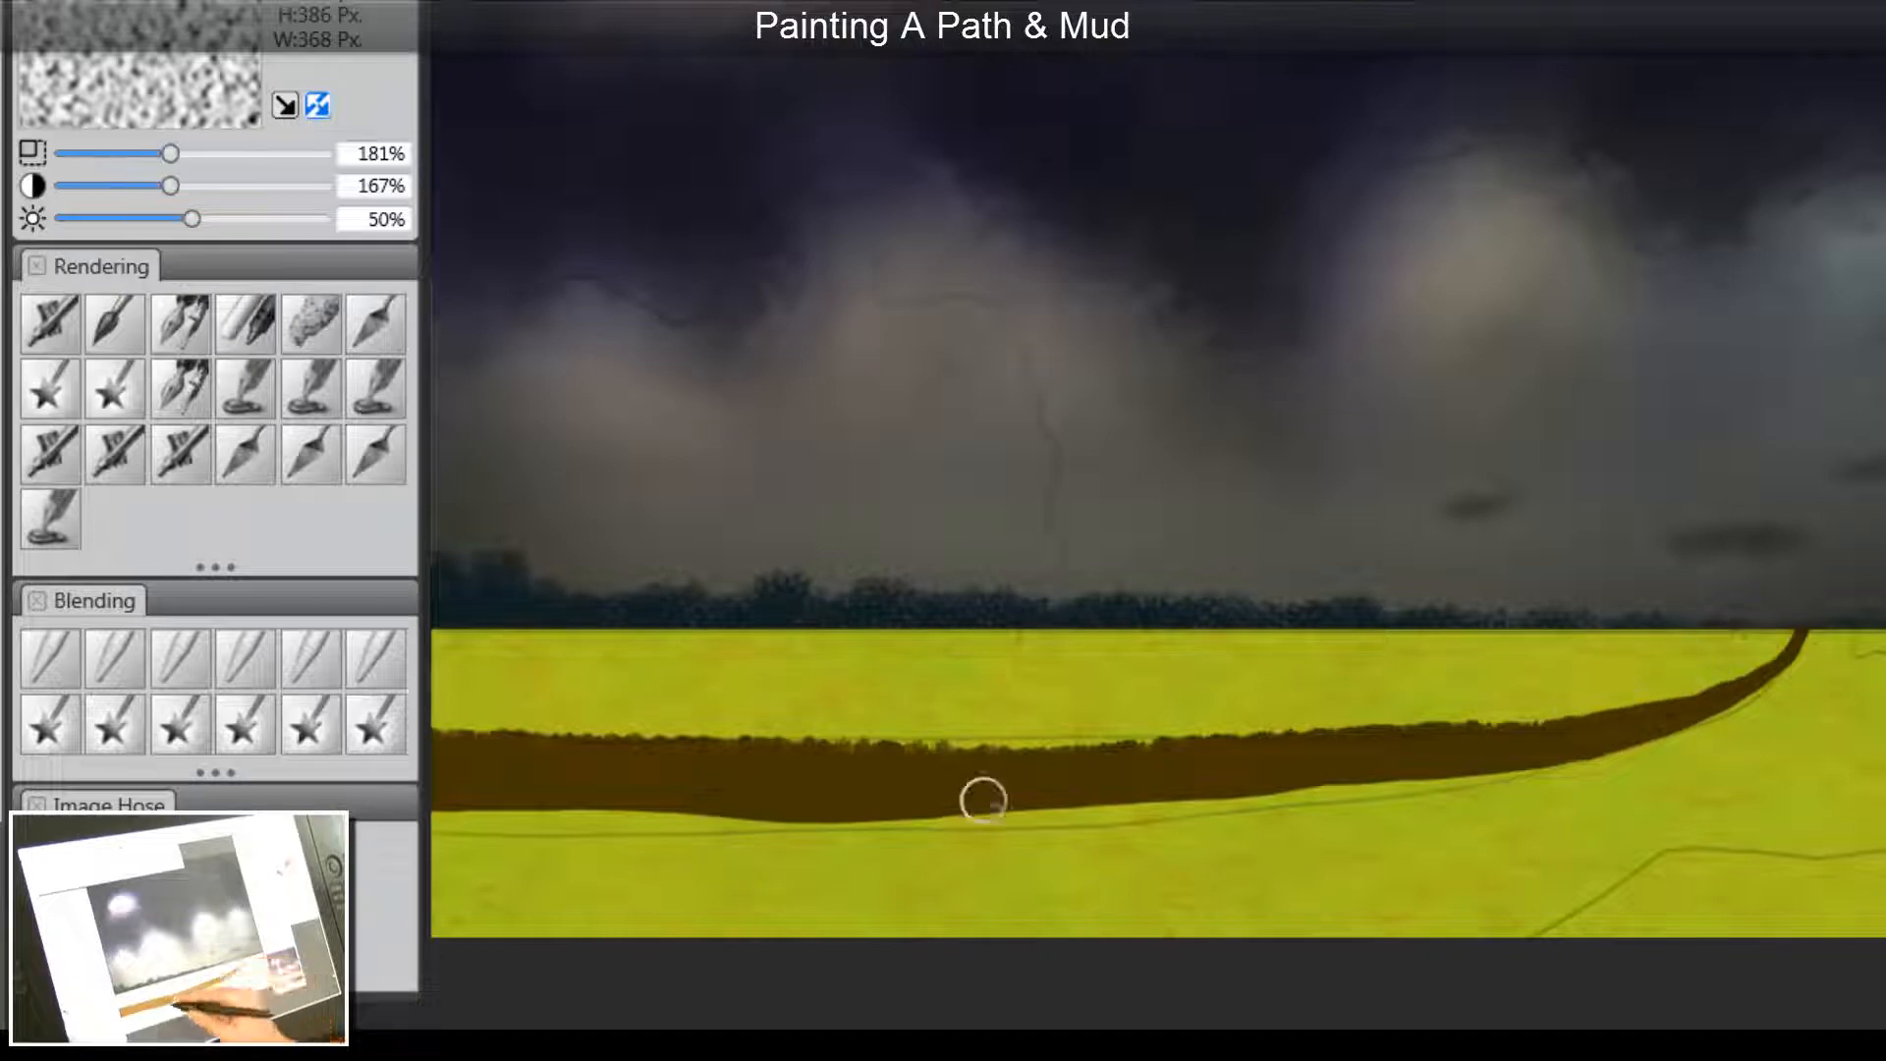
mouse_move(444, 791)
left_mouse_down()
mouse_move(501, 781)
mouse_move(534, 811)
mouse_move(559, 774)
mouse_move(509, 794)
mouse_move(572, 765)
mouse_move(644, 810)
mouse_move(687, 785)
mouse_move(711, 813)
mouse_move(732, 791)
mouse_move(759, 812)
mouse_move(794, 798)
mouse_move(805, 831)
mouse_move(862, 800)
mouse_move(771, 818)
mouse_move(762, 796)
mouse_move(596, 804)
mouse_move(569, 822)
mouse_move(1013, 802)
left_mouse_up()
mouse_move(1147, 807)
left_mouse_down()
mouse_move(1224, 775)
mouse_move(1242, 805)
mouse_move(1265, 801)
mouse_move(1289, 768)
mouse_move(1328, 791)
mouse_move(1352, 769)
mouse_move(1369, 790)
mouse_move(1511, 750)
mouse_move(1533, 778)
mouse_move(1563, 747)
mouse_move(1736, 715)
mouse_move(1760, 644)
left_mouse_up()
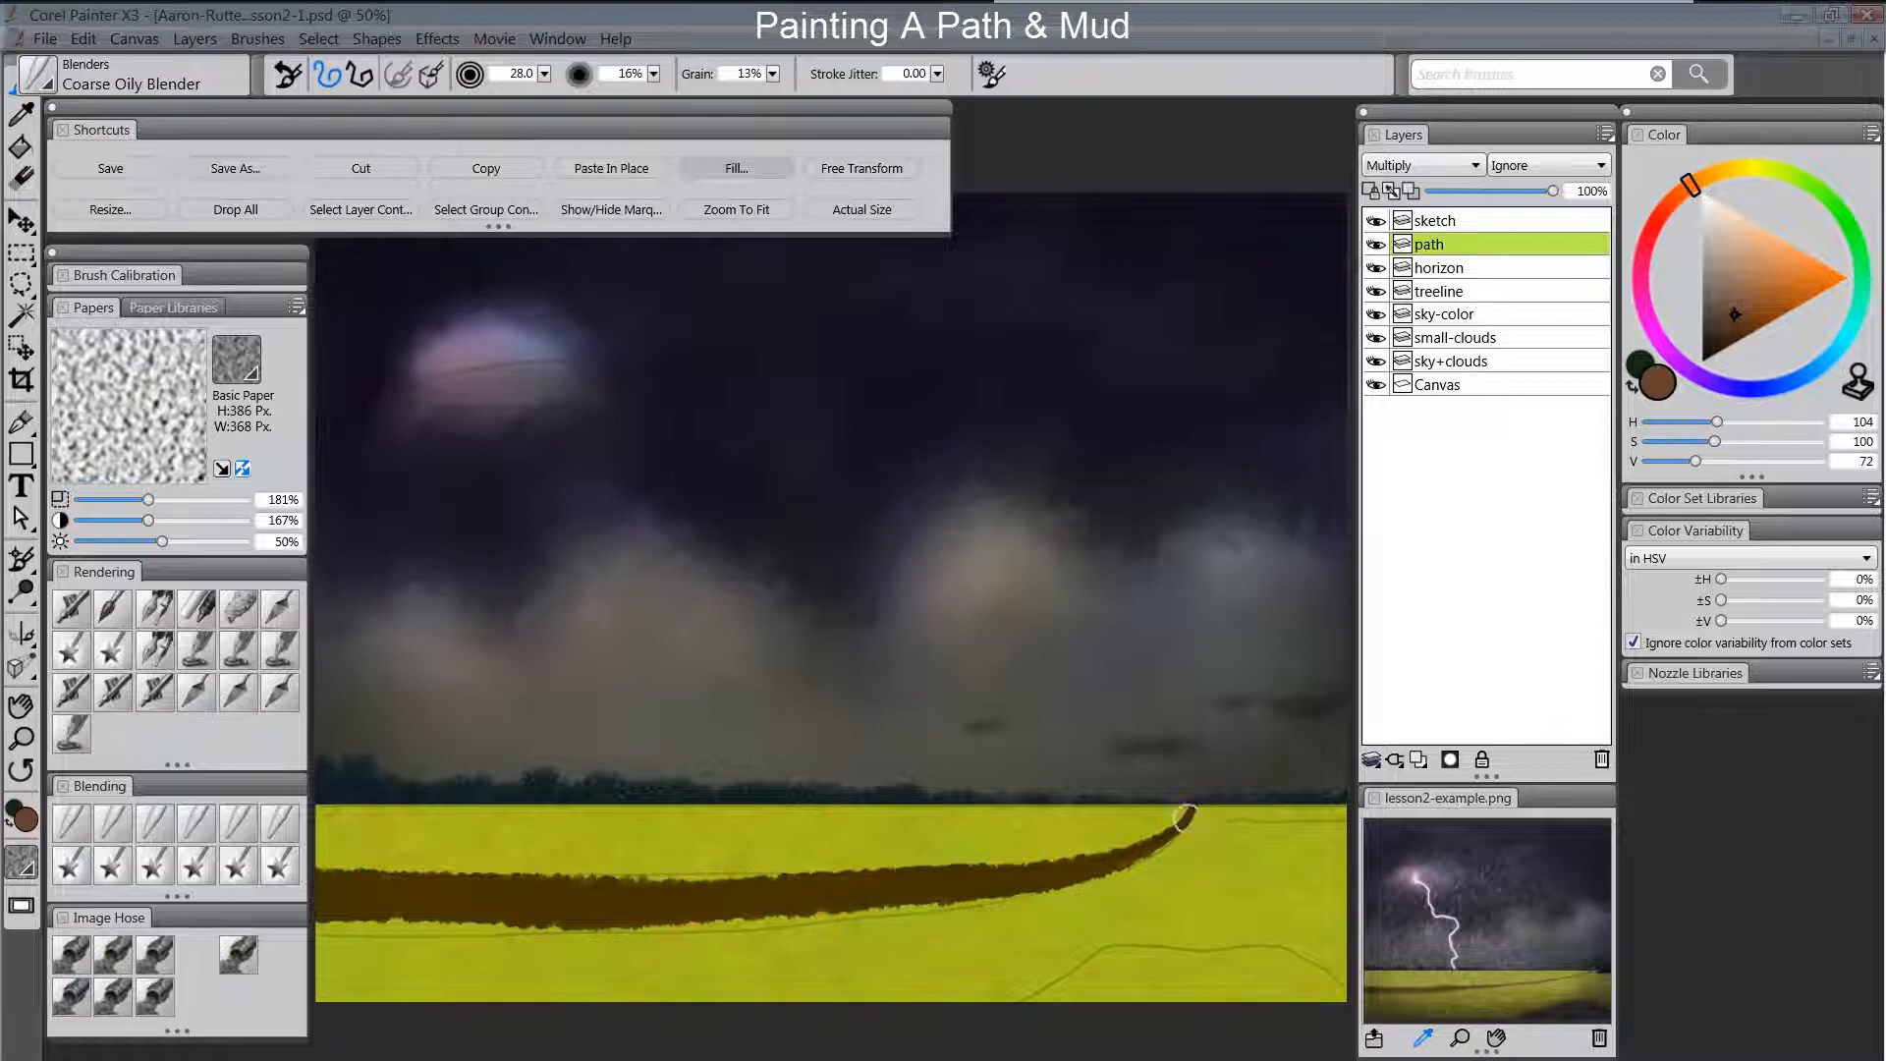
left_click(77, 821)
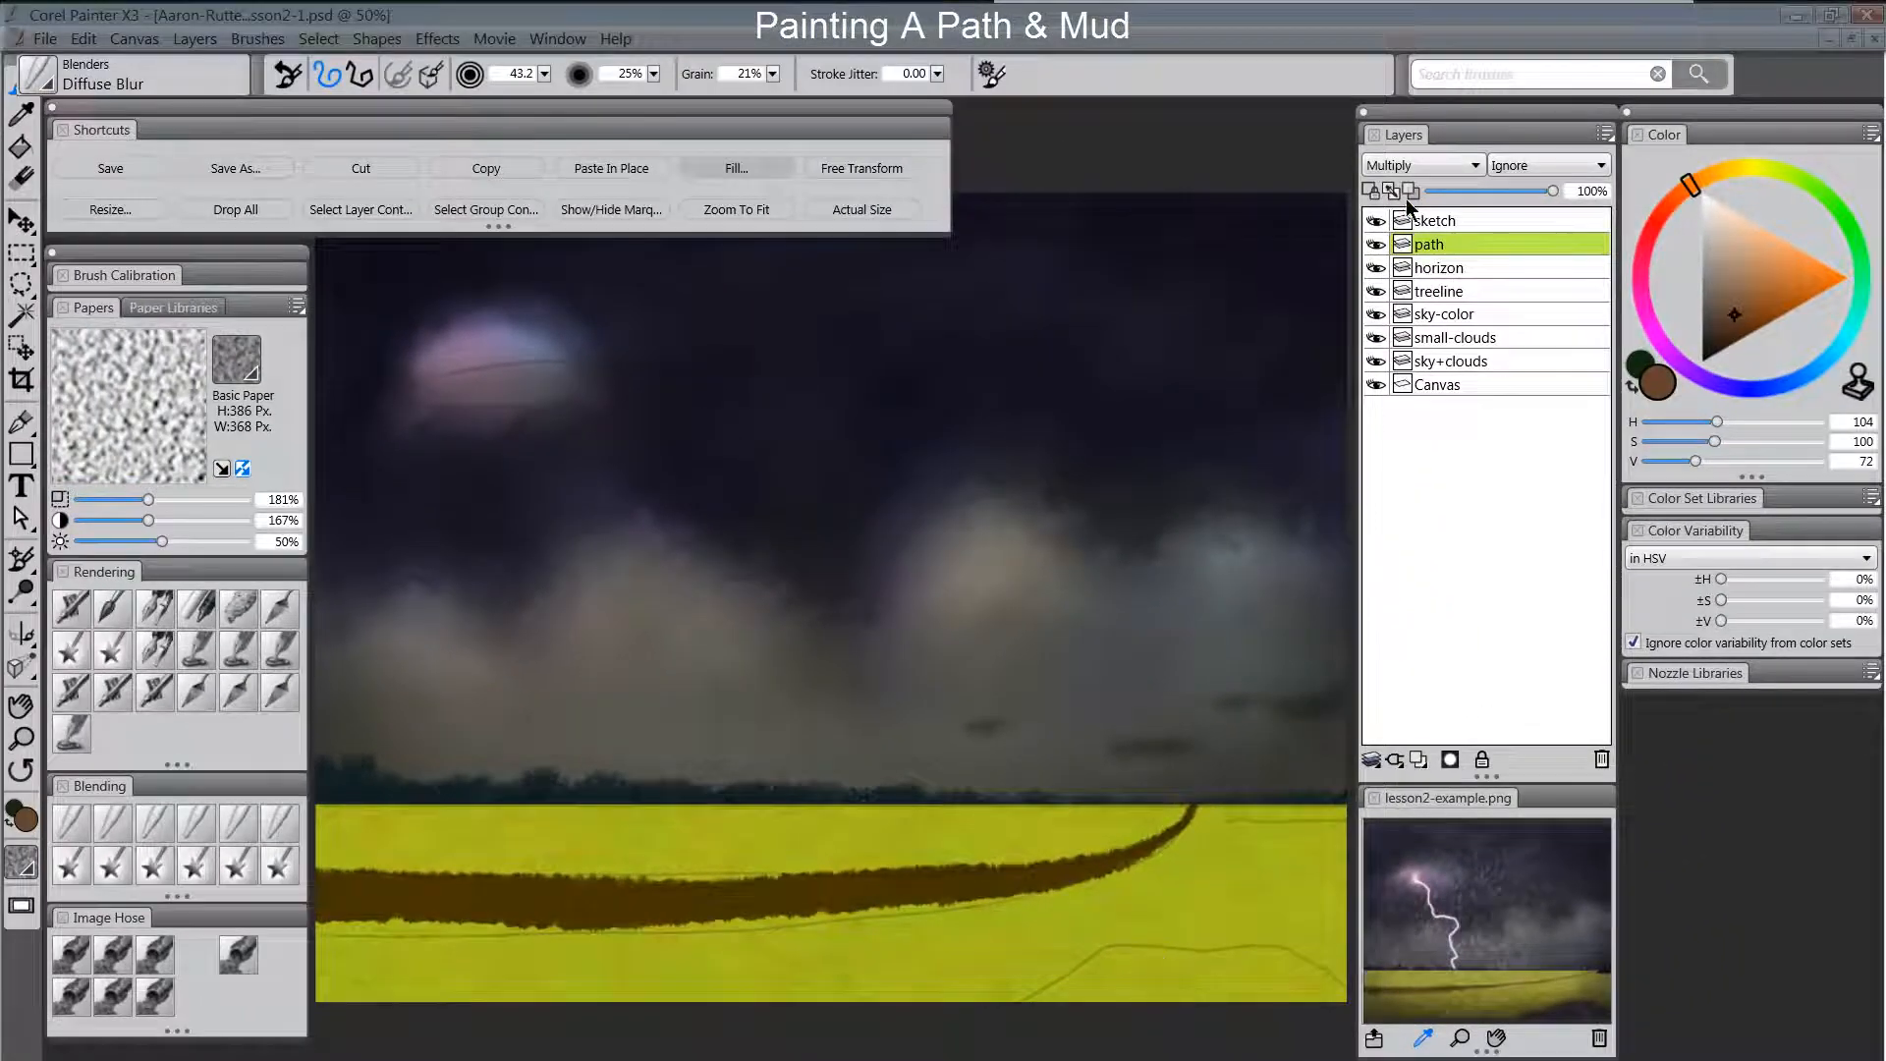
Preserve the path layer's transparency and airbrush a lighter brown (H 104, S 90, V 125) over the path with the Digital Airbrush.
left_click(1369, 191)
left_click(222, 606)
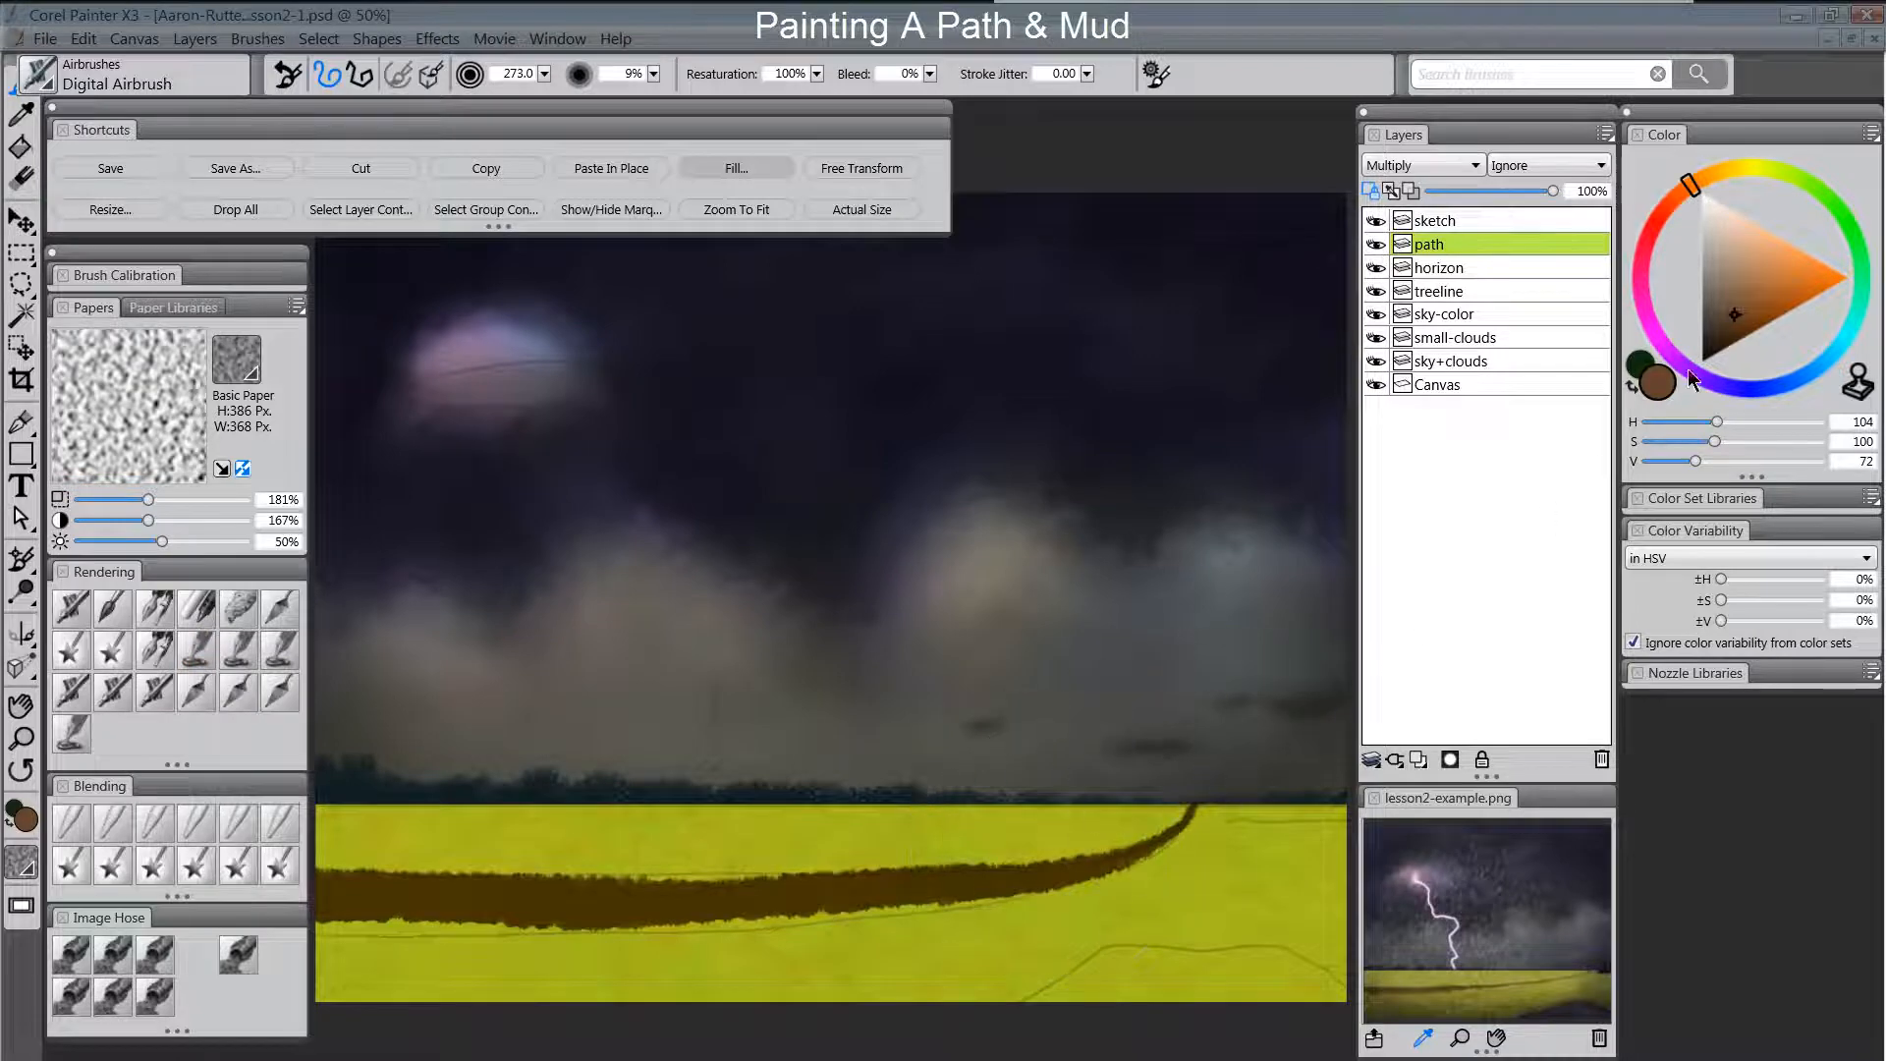
left_click(1747, 266)
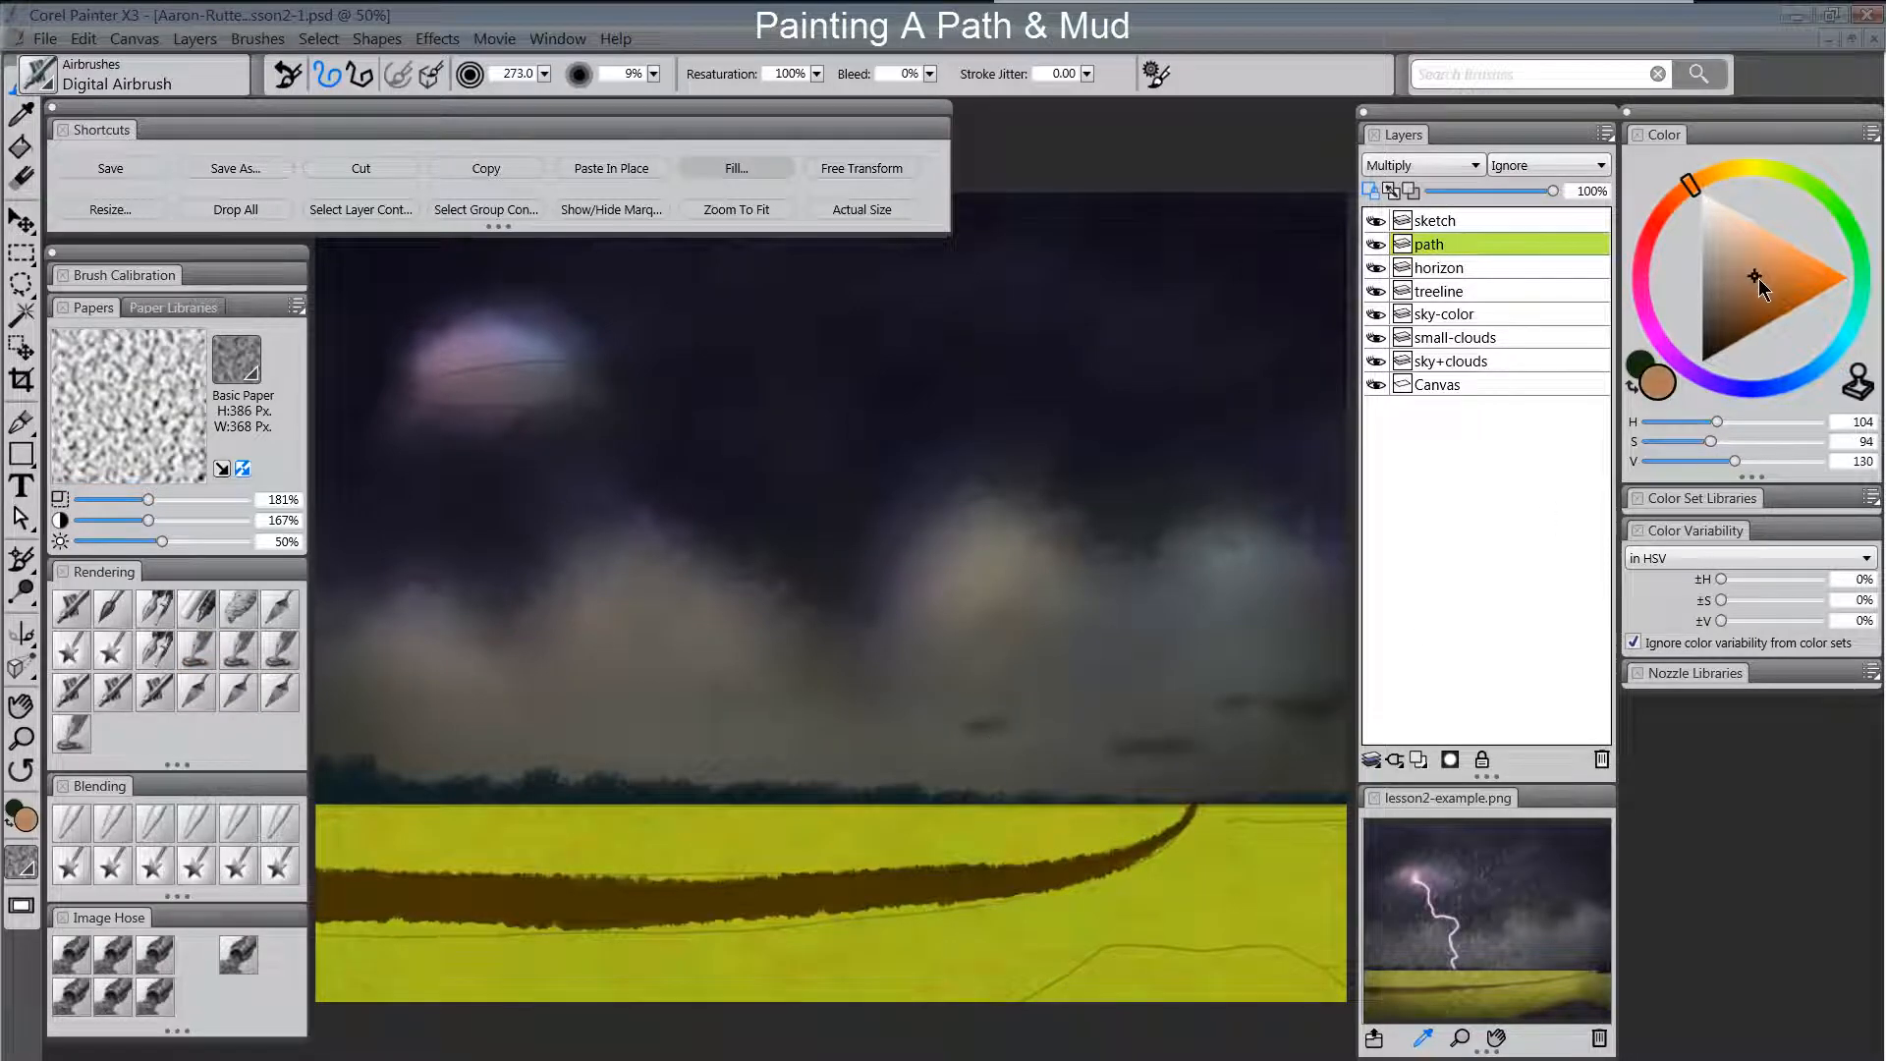
left_click(1754, 281)
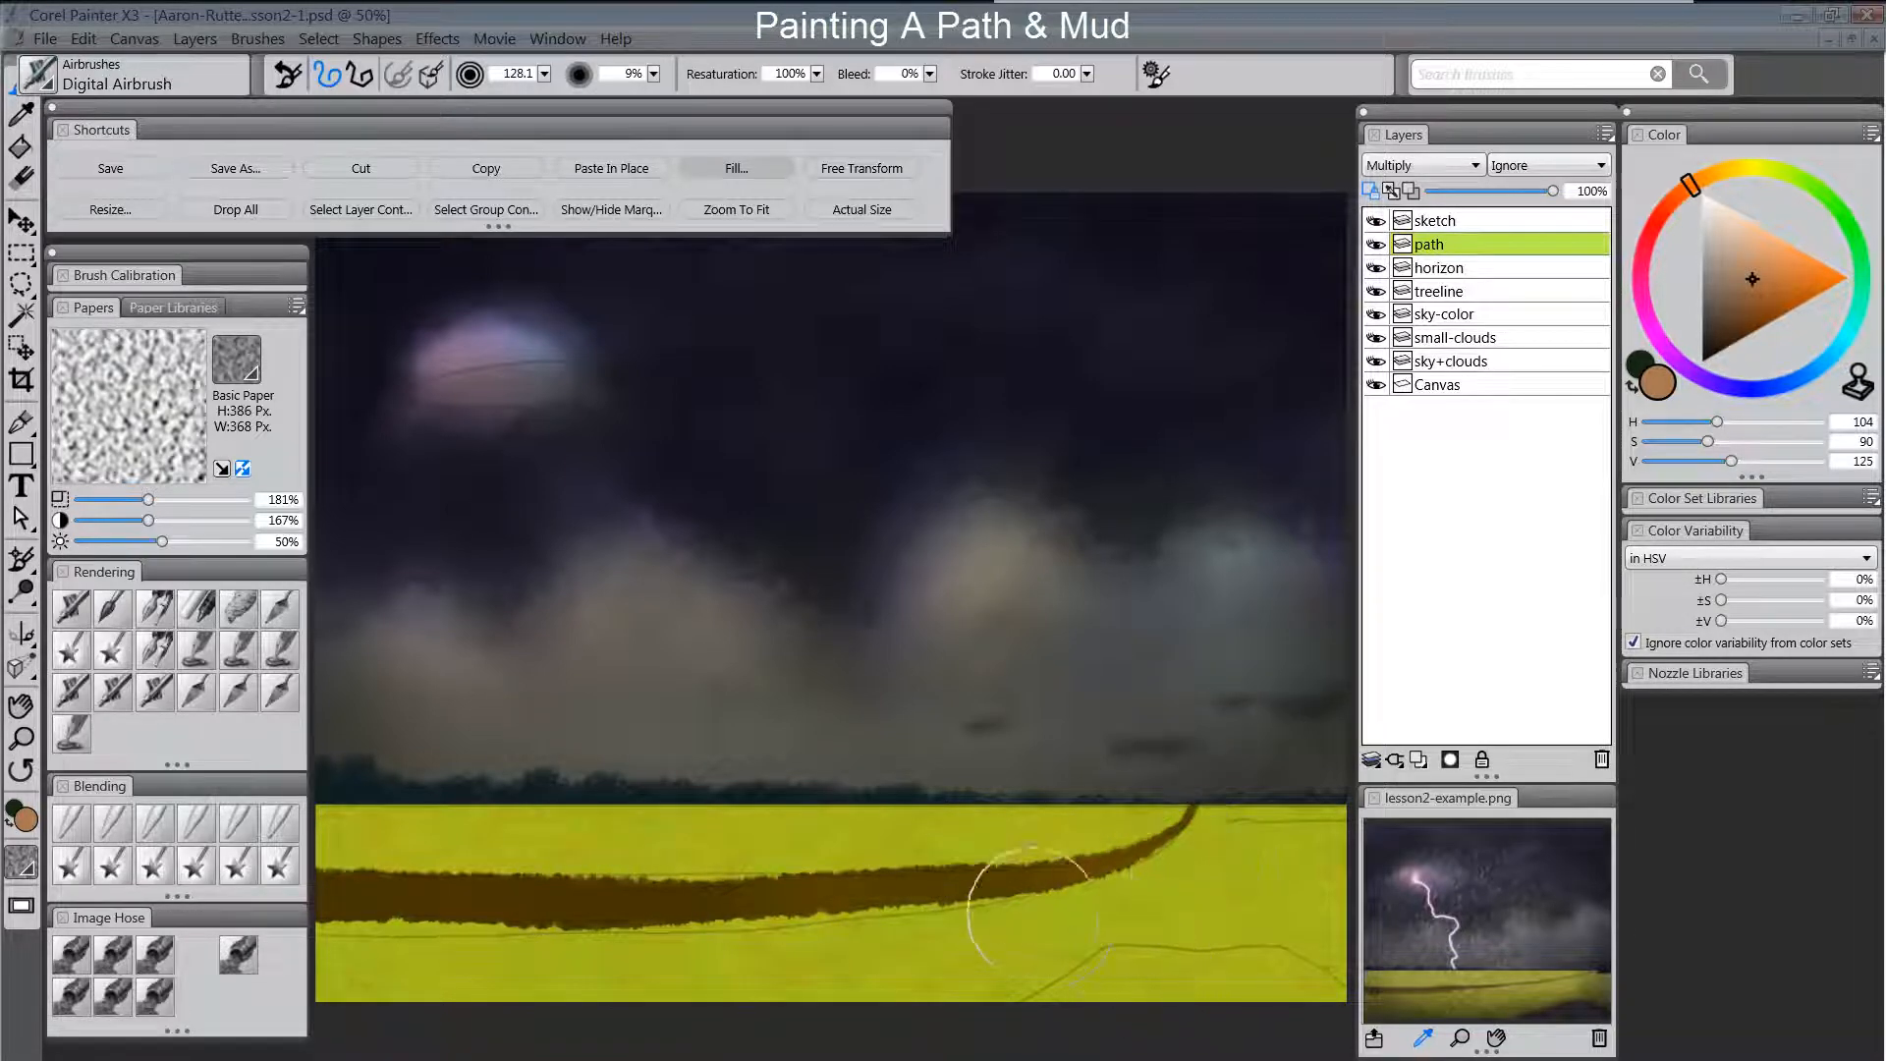
Airbrush dark brown shading (H 100, S 133, V 28) along the path with the Digital Airbrush.
left_click(1724, 336)
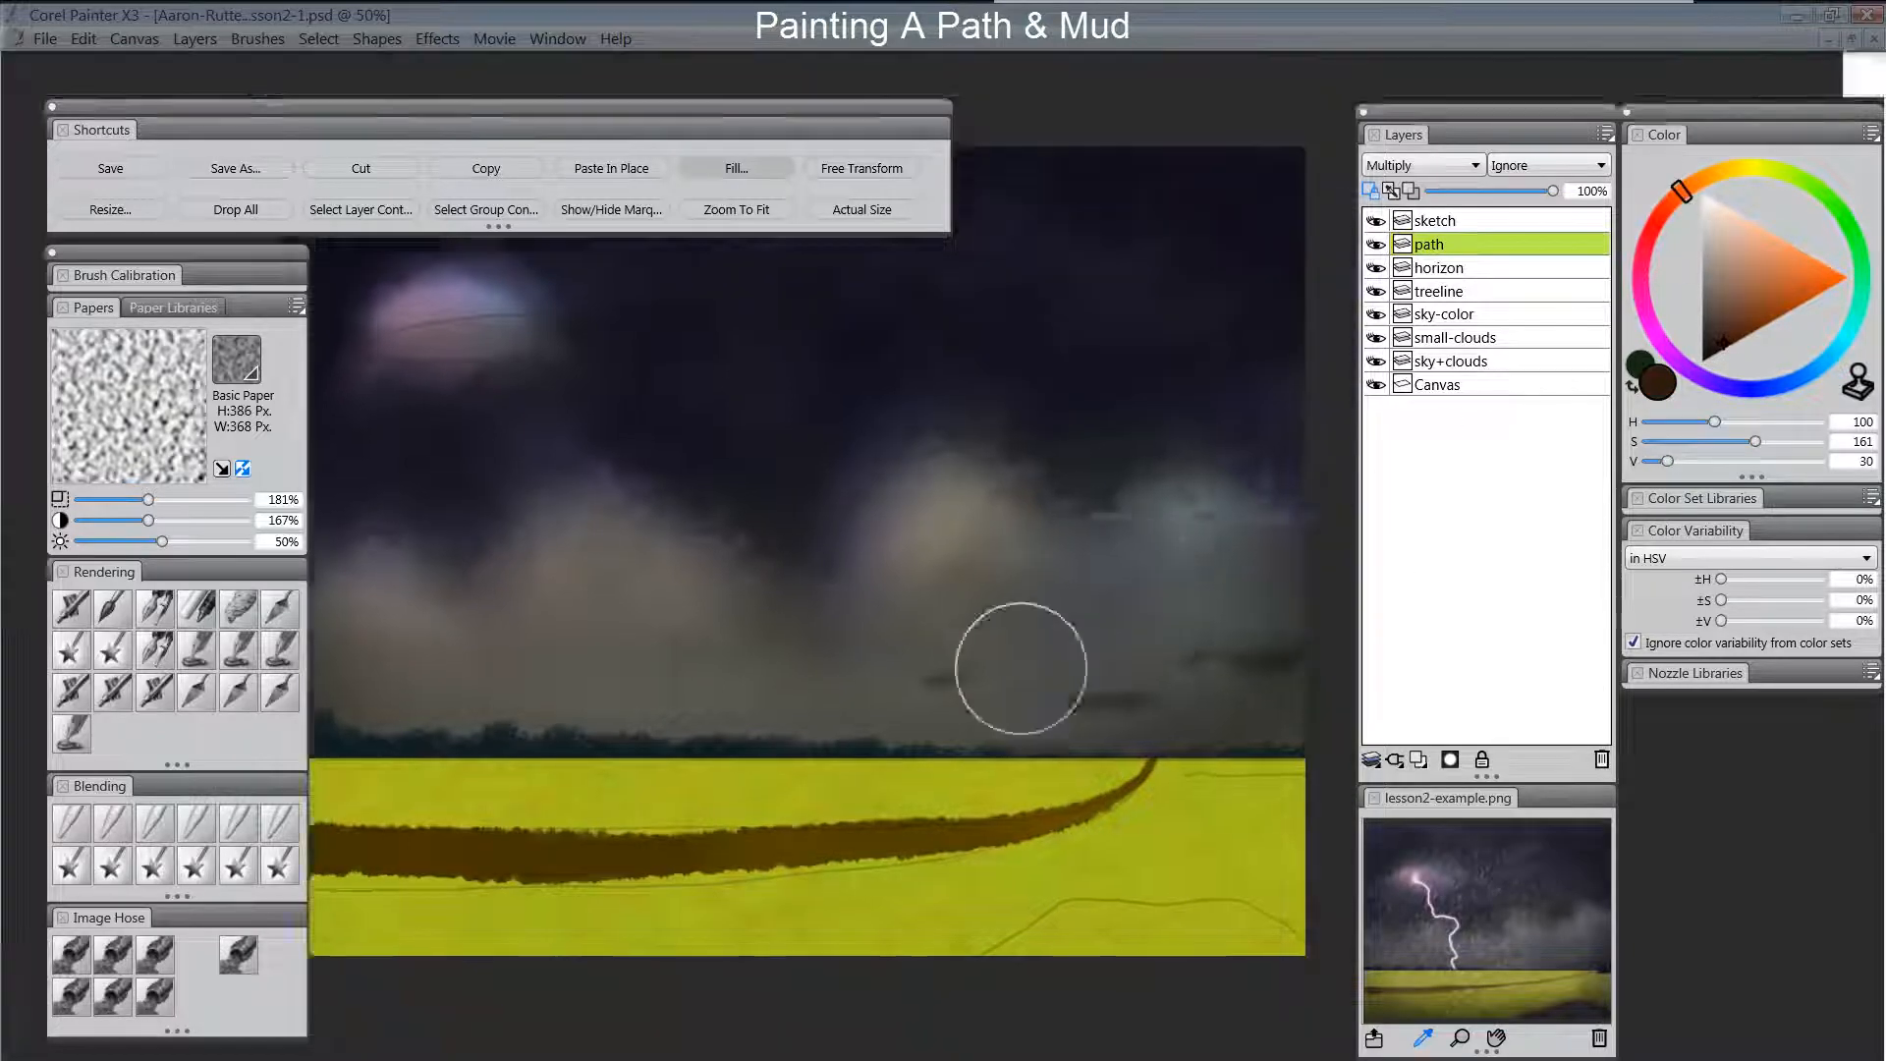
key("Tab")
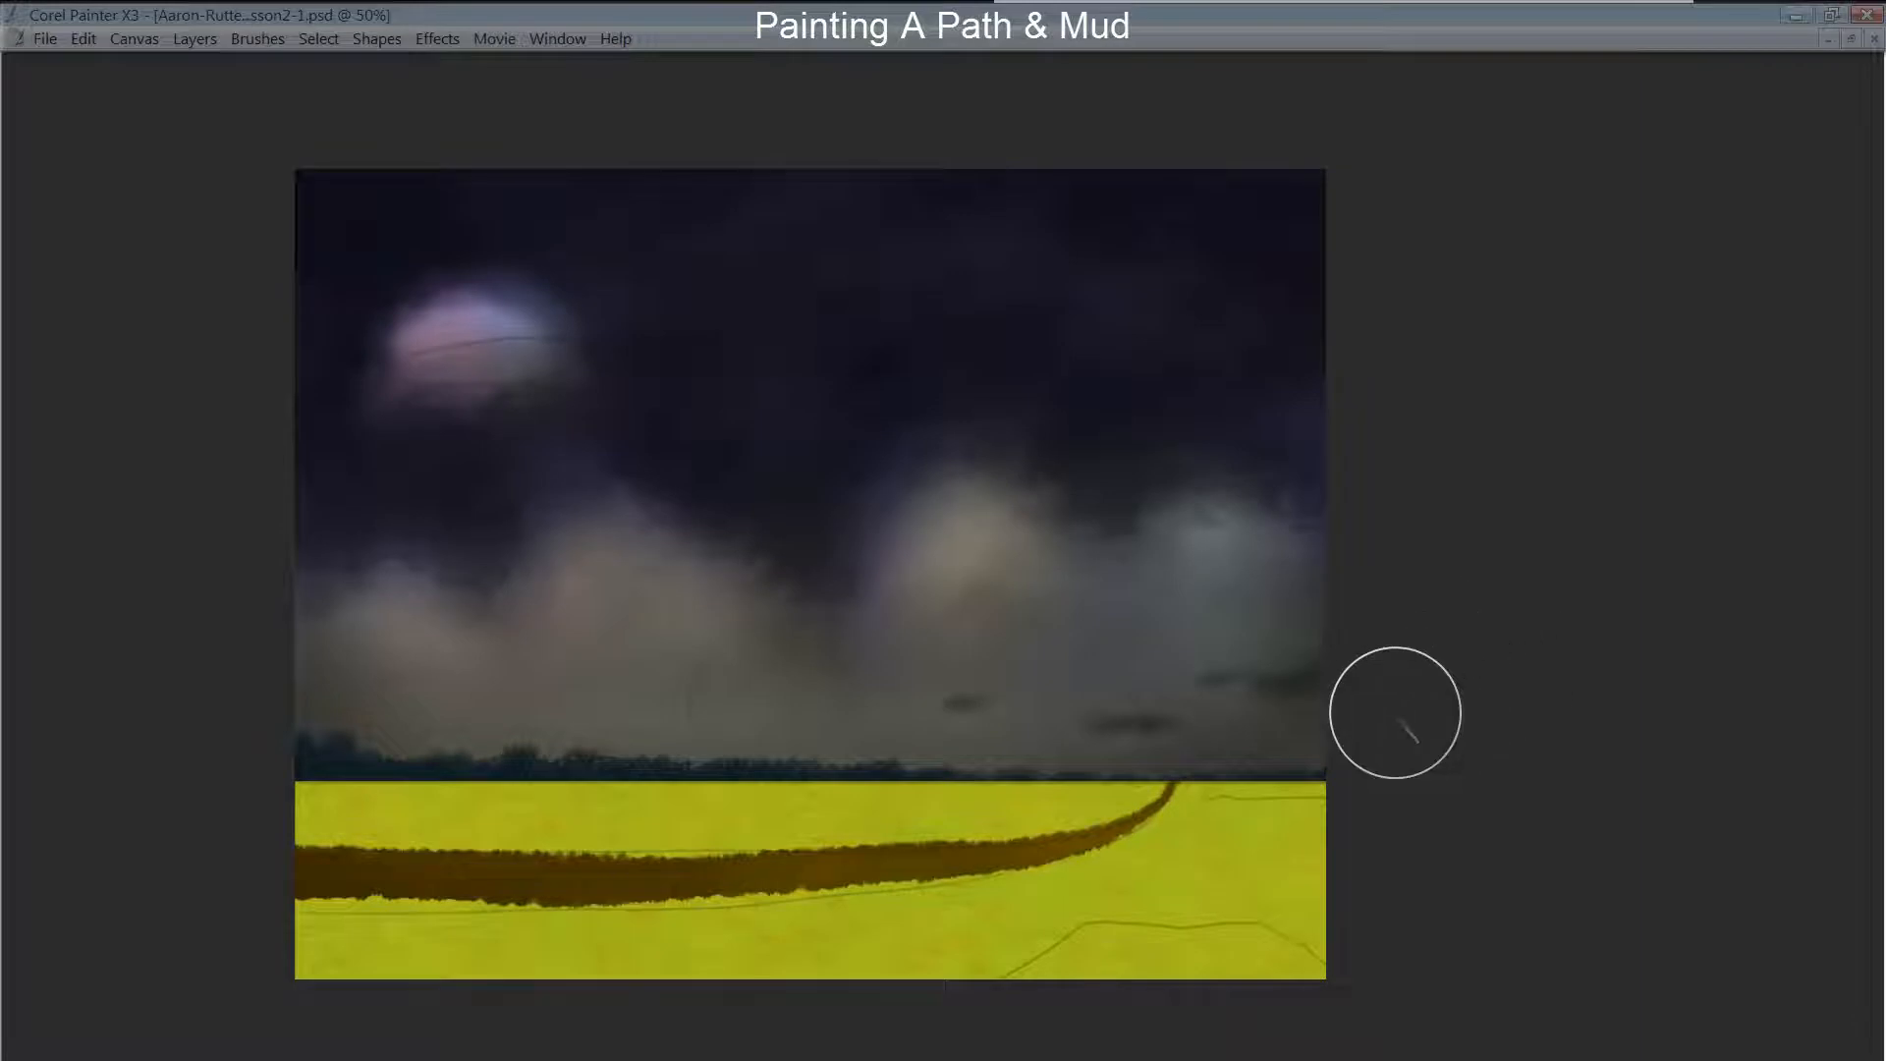
key("Tab")
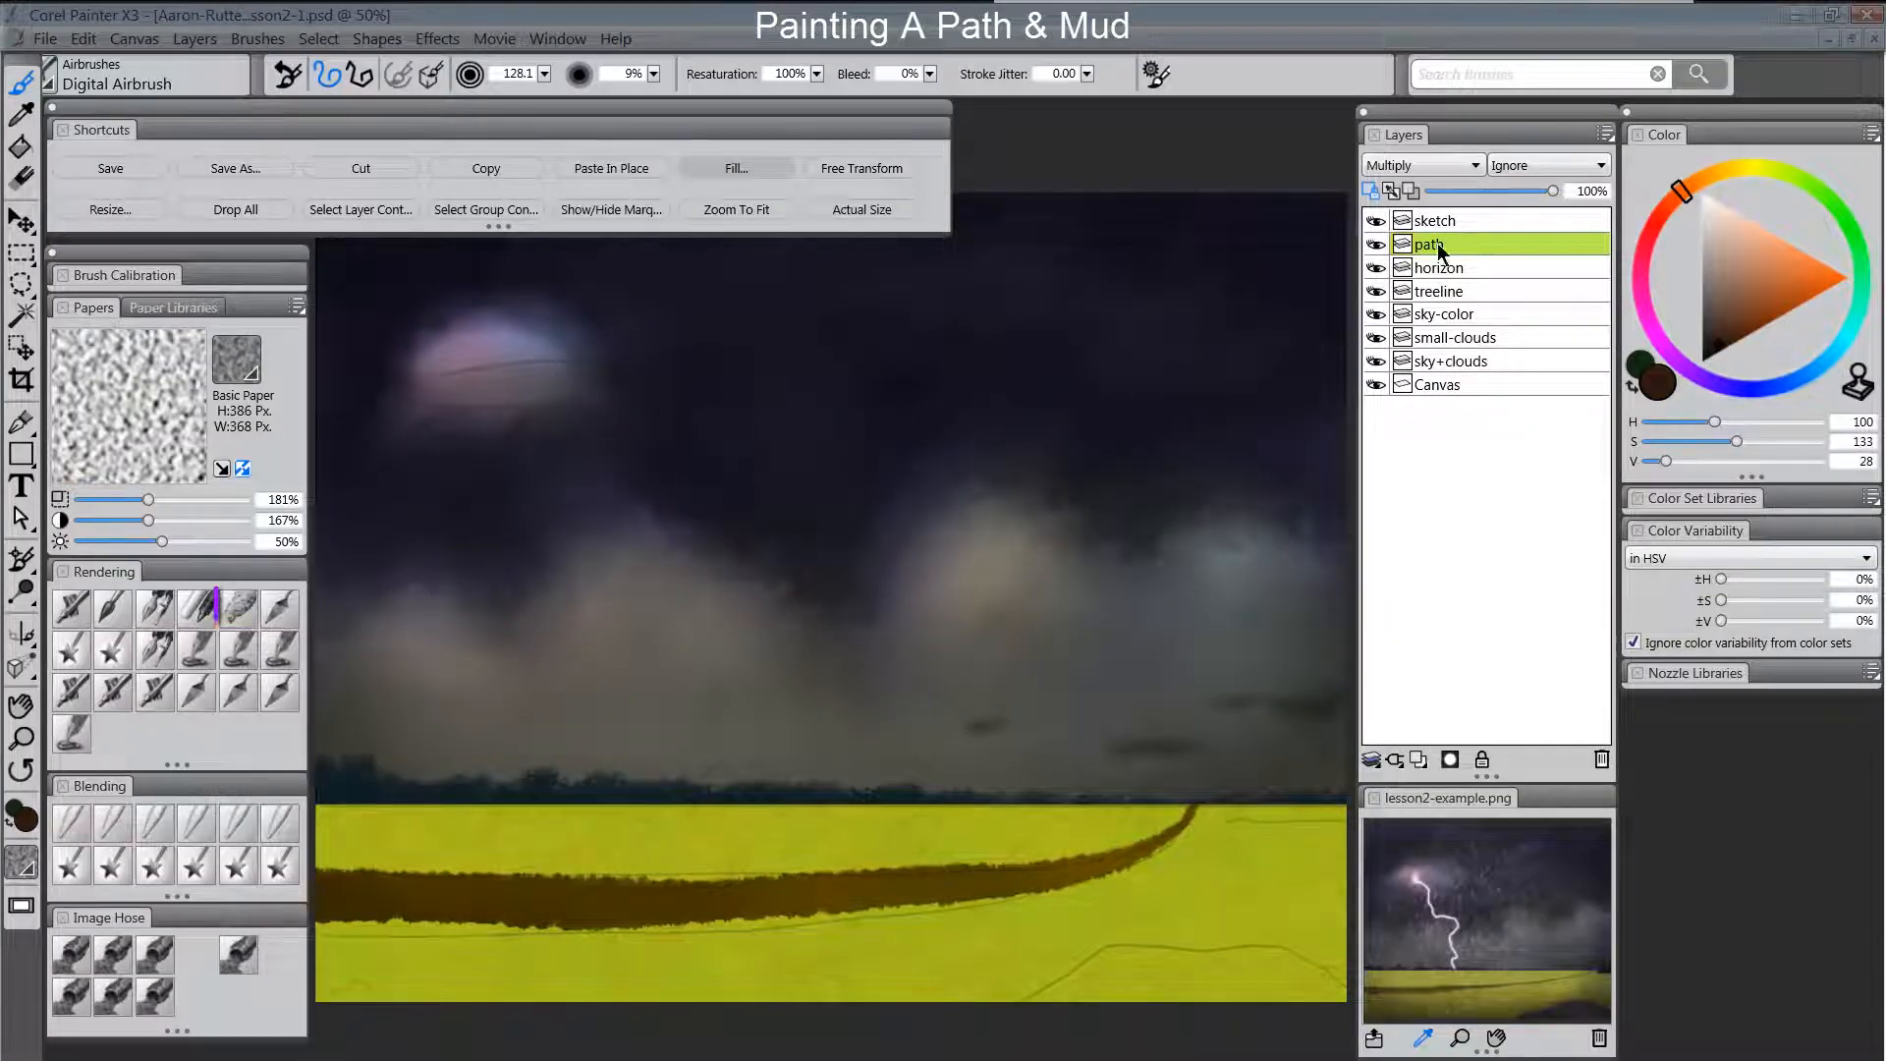
Dab dark mud texture onto the path with the Sponge at size 34, and blend it with Diffuse Blur.
left_click(239, 609)
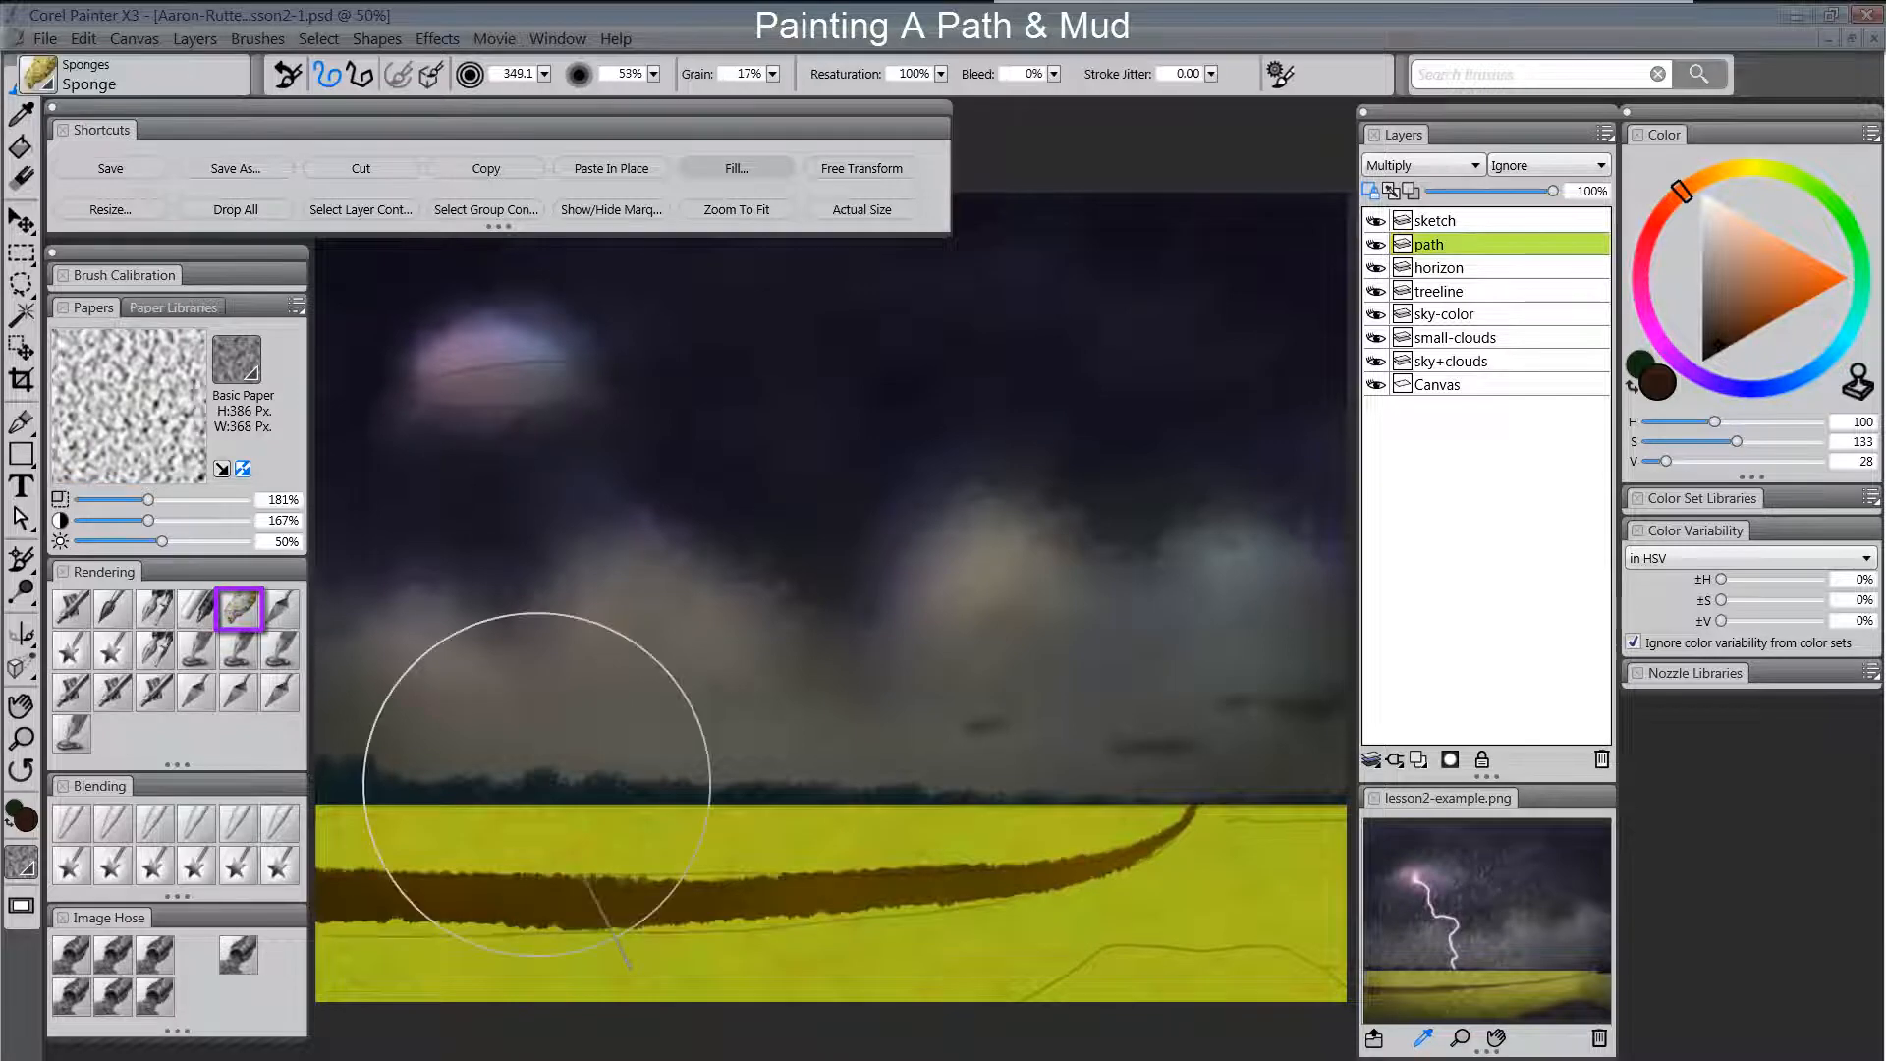
key("Tab")
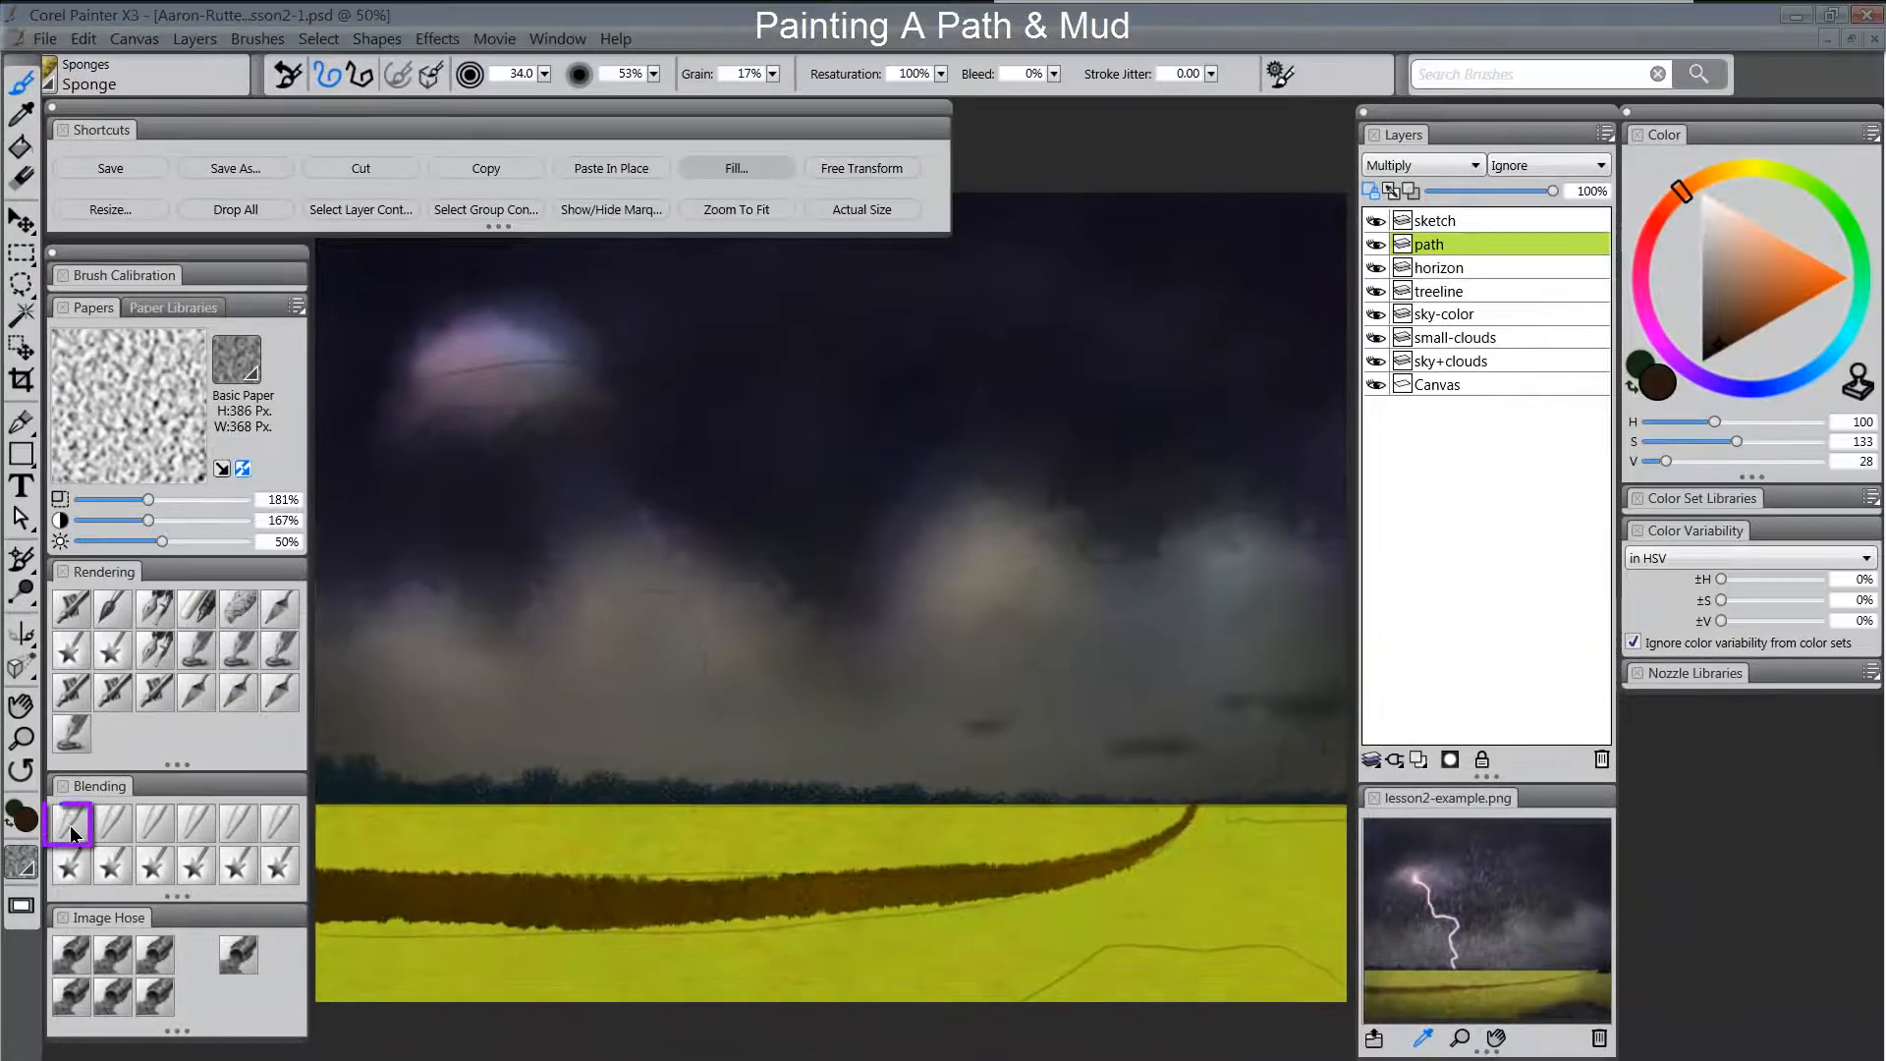
left_click(71, 828)
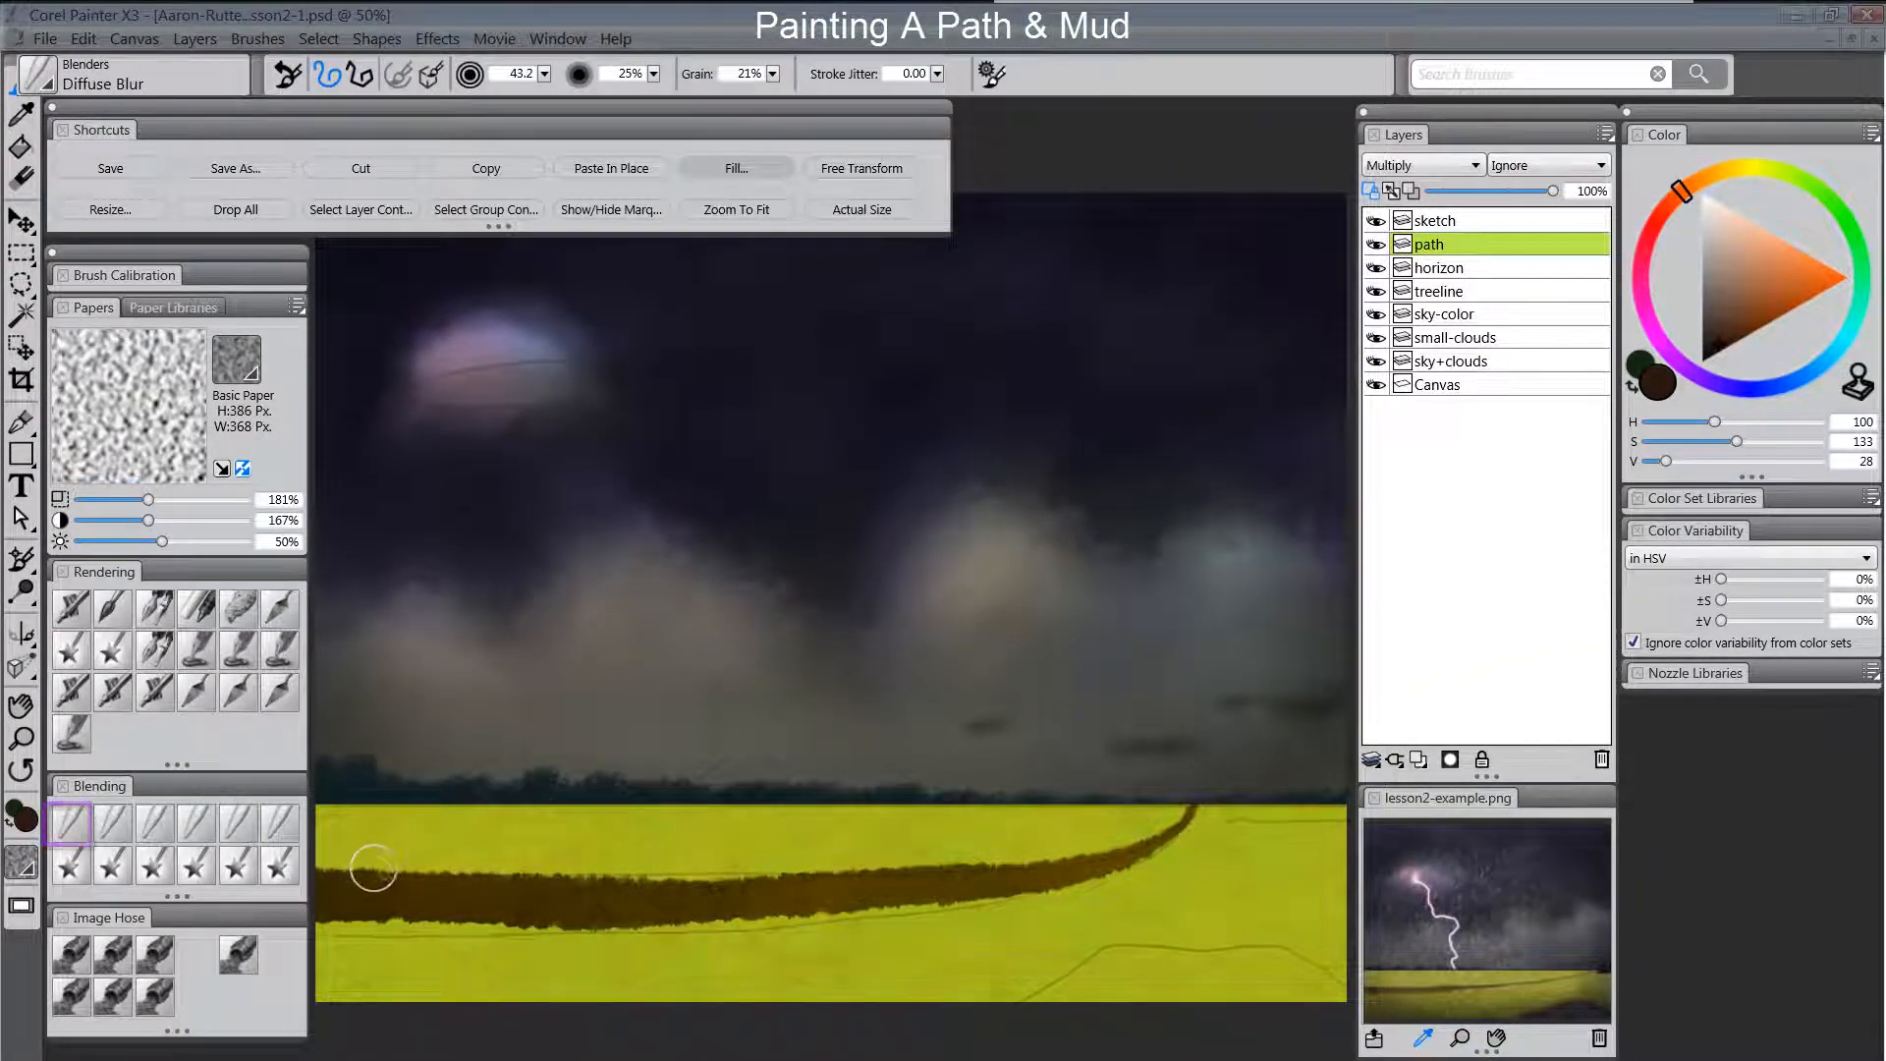
key("Tab")
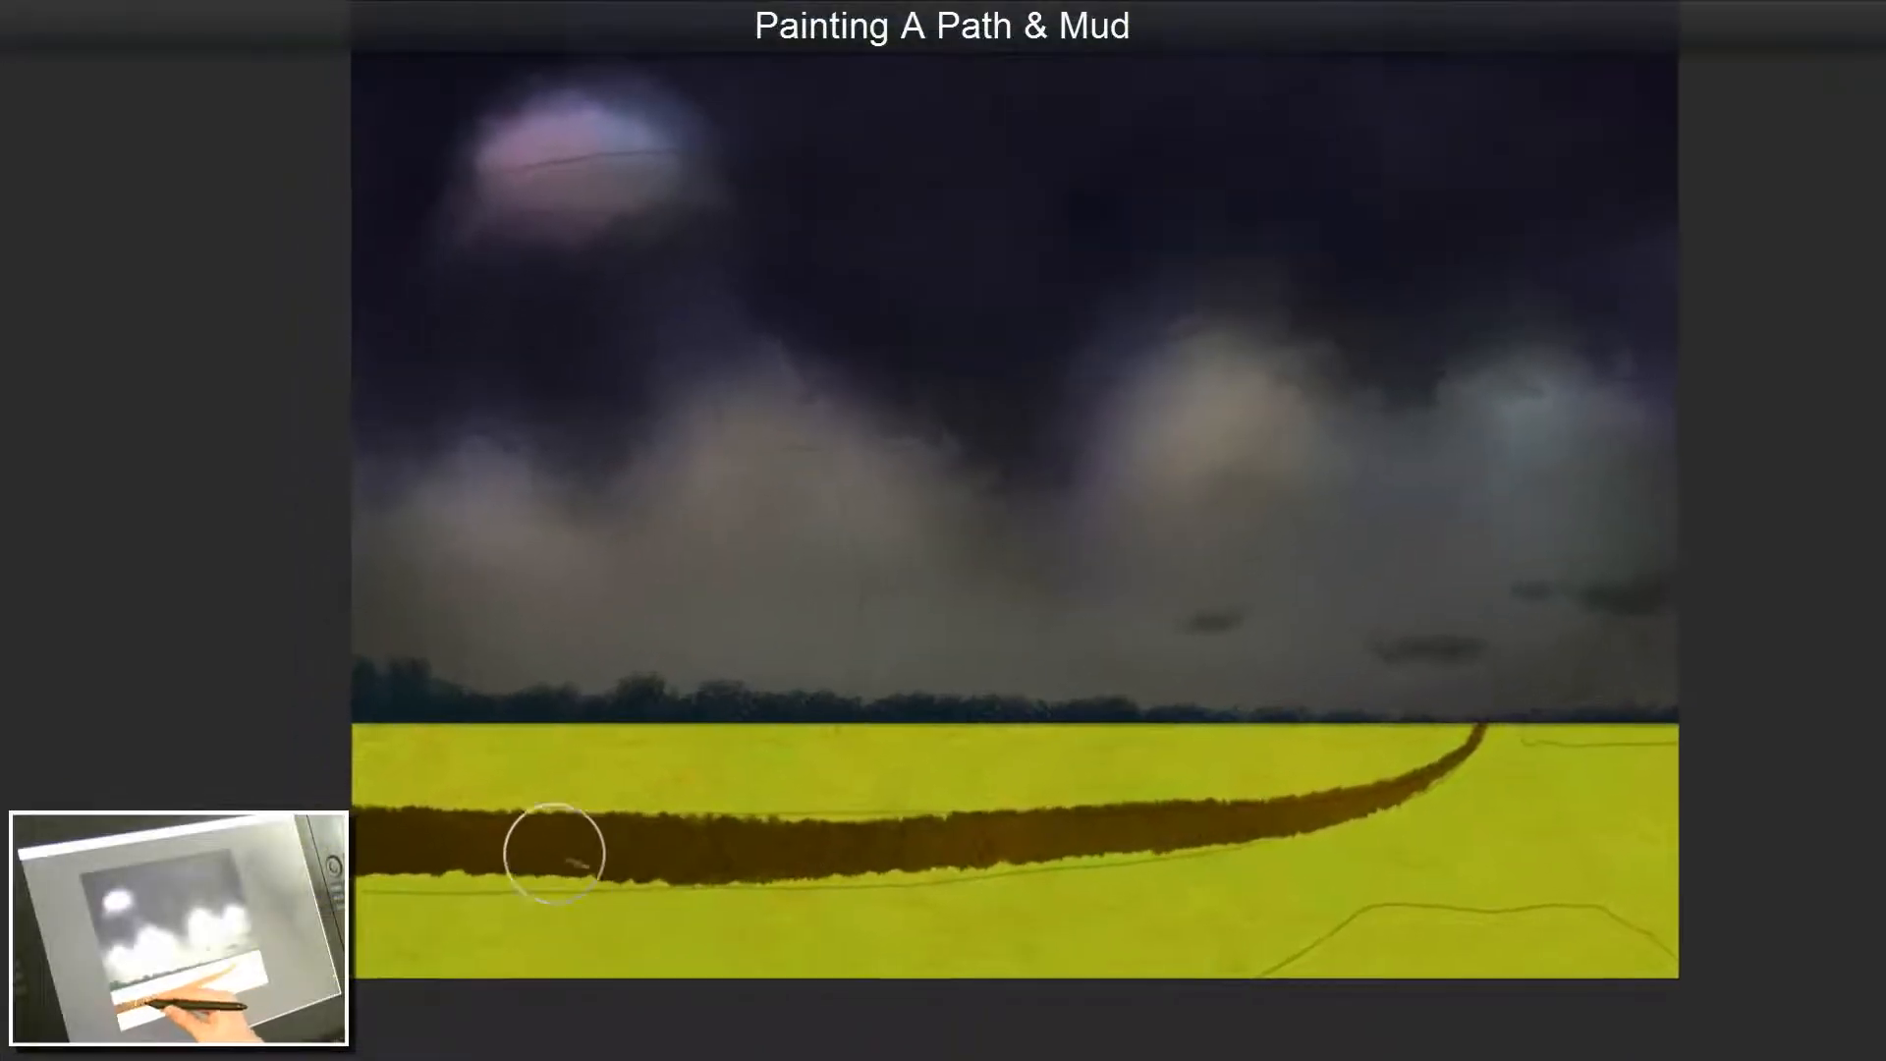
mouse_move(554, 852)
left_mouse_down()
mouse_move(867, 856)
mouse_move(678, 824)
mouse_move(915, 840)
mouse_move(881, 832)
mouse_move(1357, 803)
left_mouse_up()
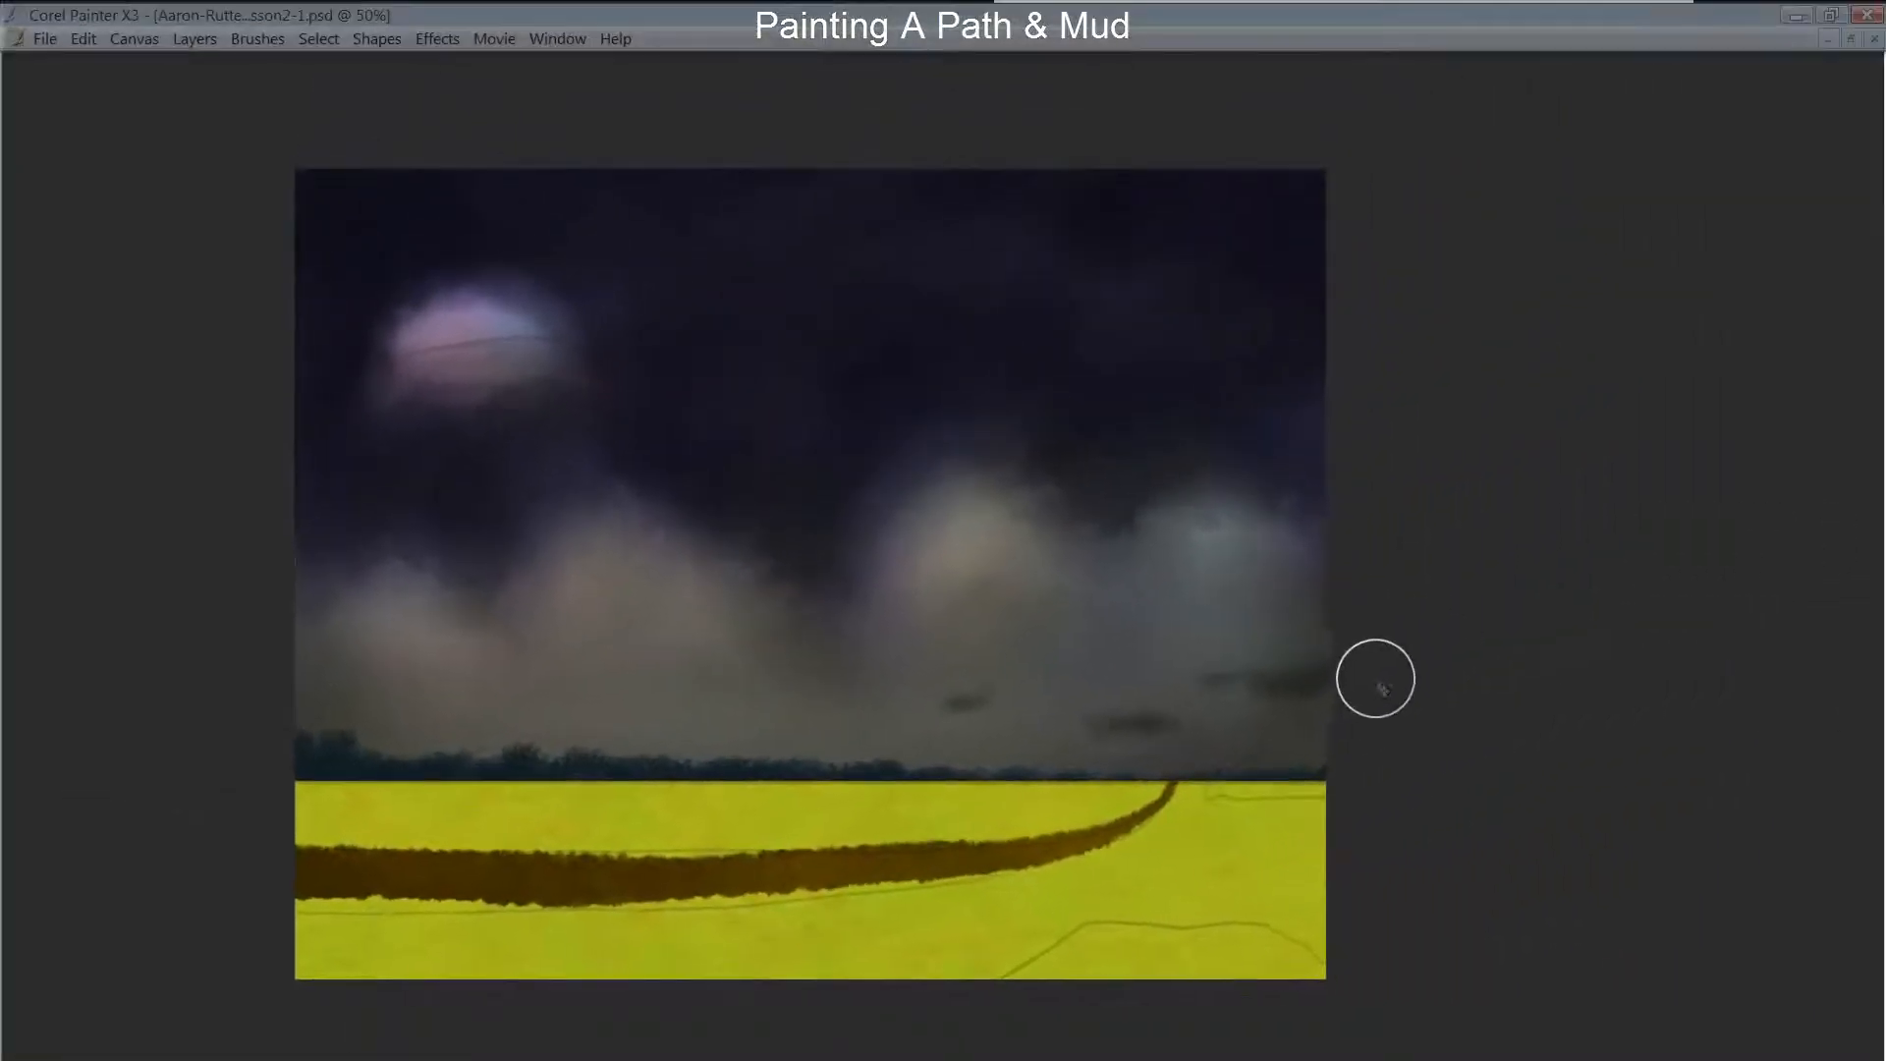
key("Tab")
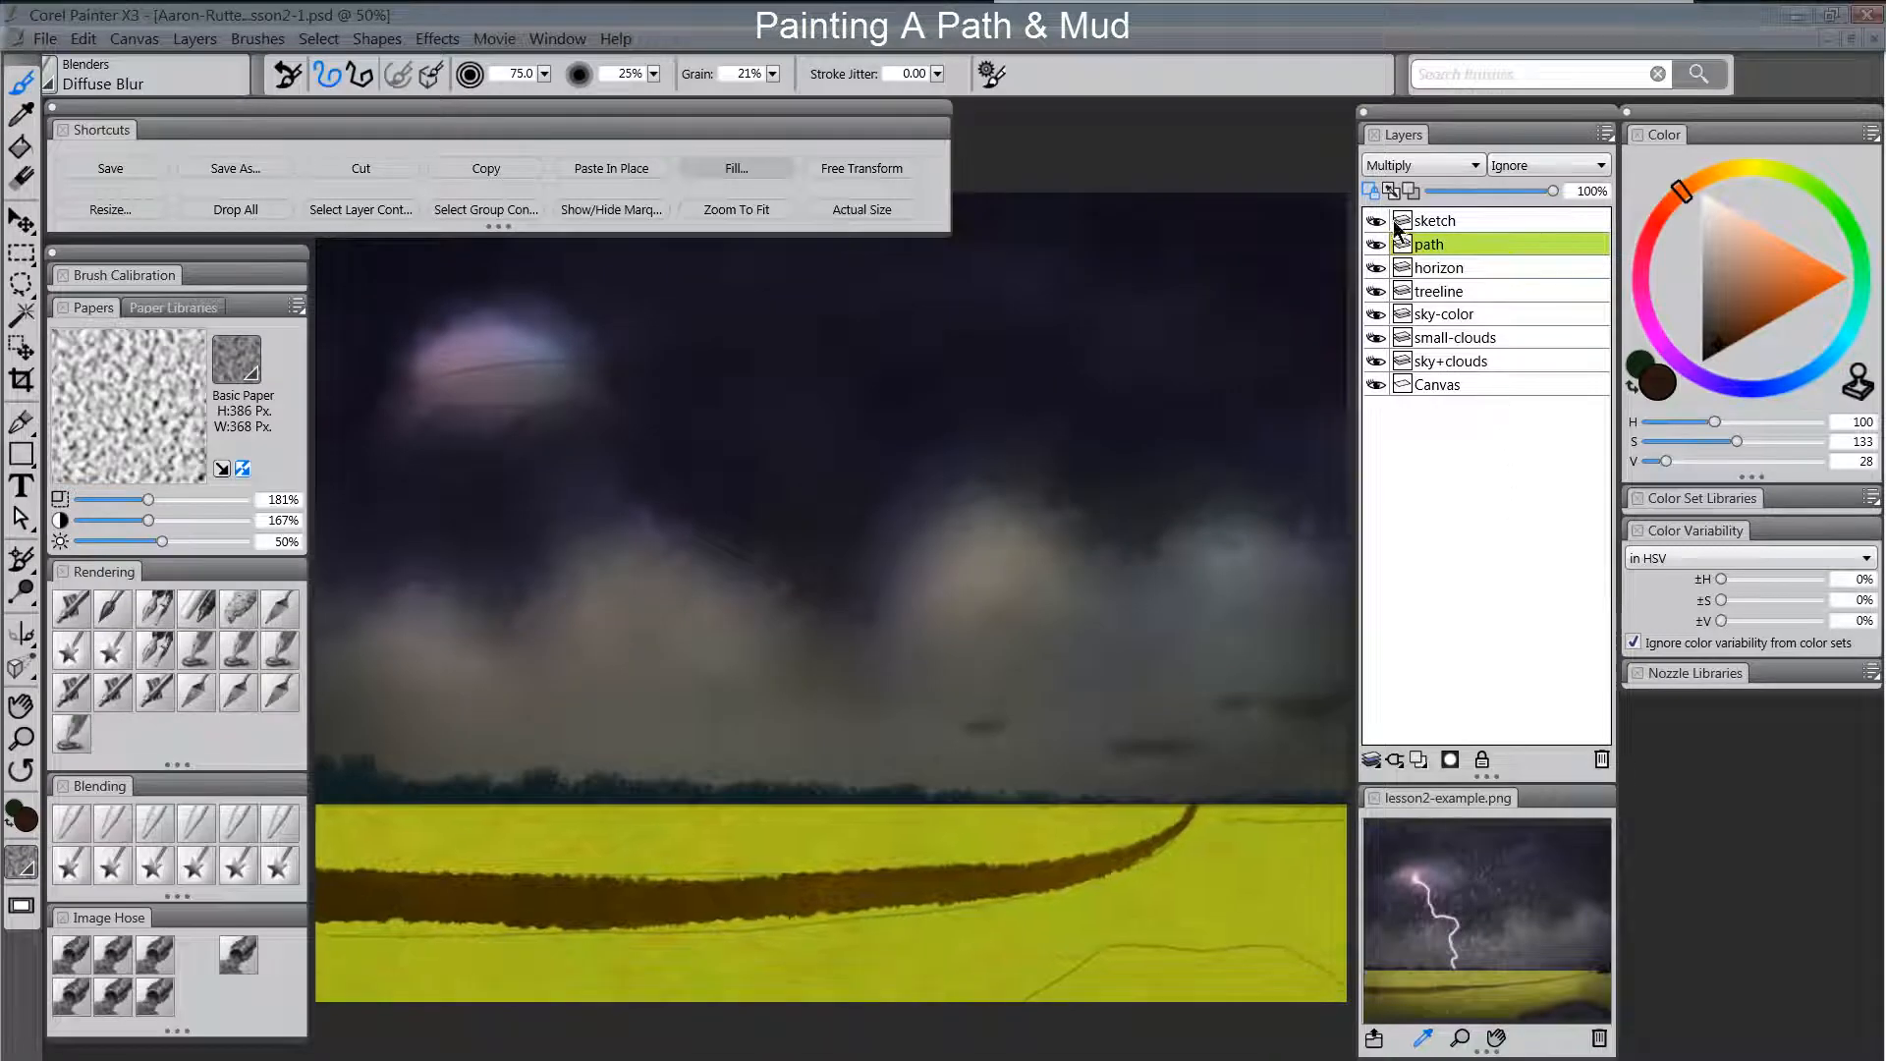
Turn off Preserve Transparency and soften the path's far end near the horizon using the Blur brush at size 81.2.
left_click(237, 823)
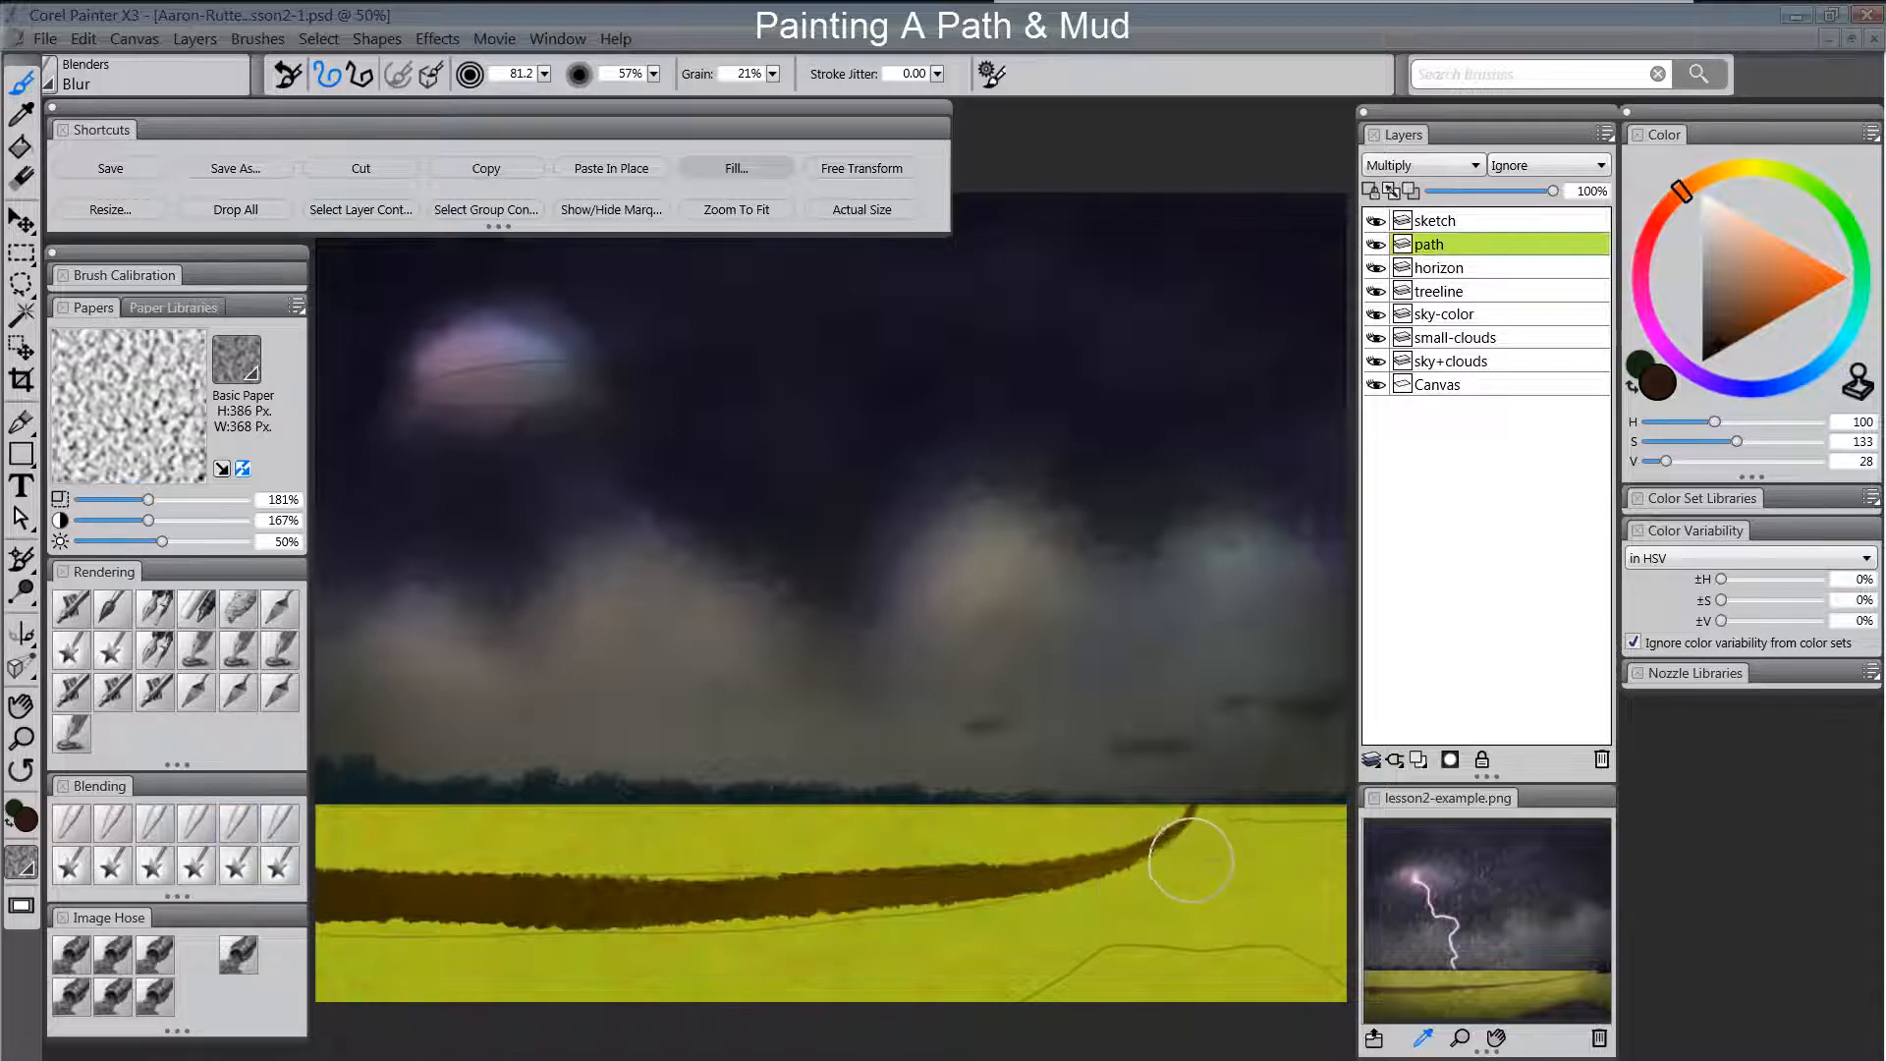
left_click_drag(1109, 908, 1090, 872)
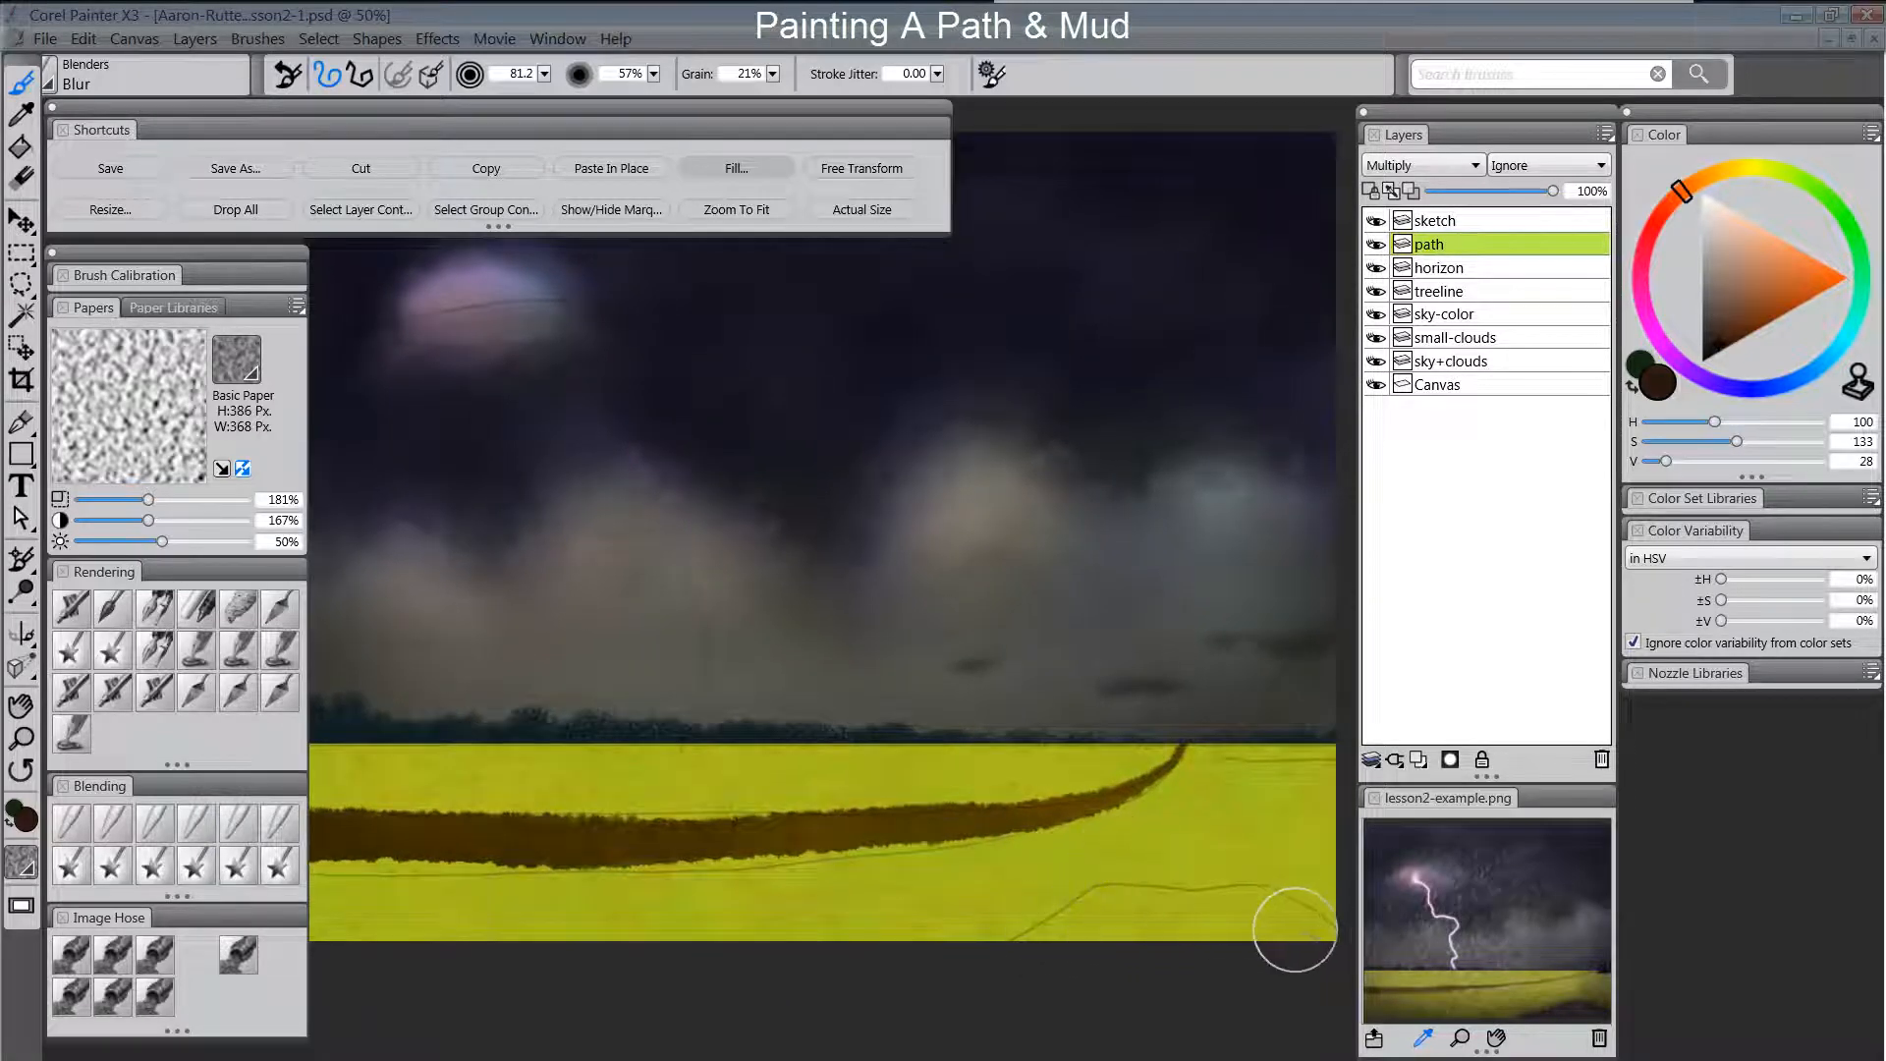
Add a new layer named mud above the path layer and set its blend mode to Multiply.
left_click(1418, 759)
double_click(1444, 245)
type("MU")
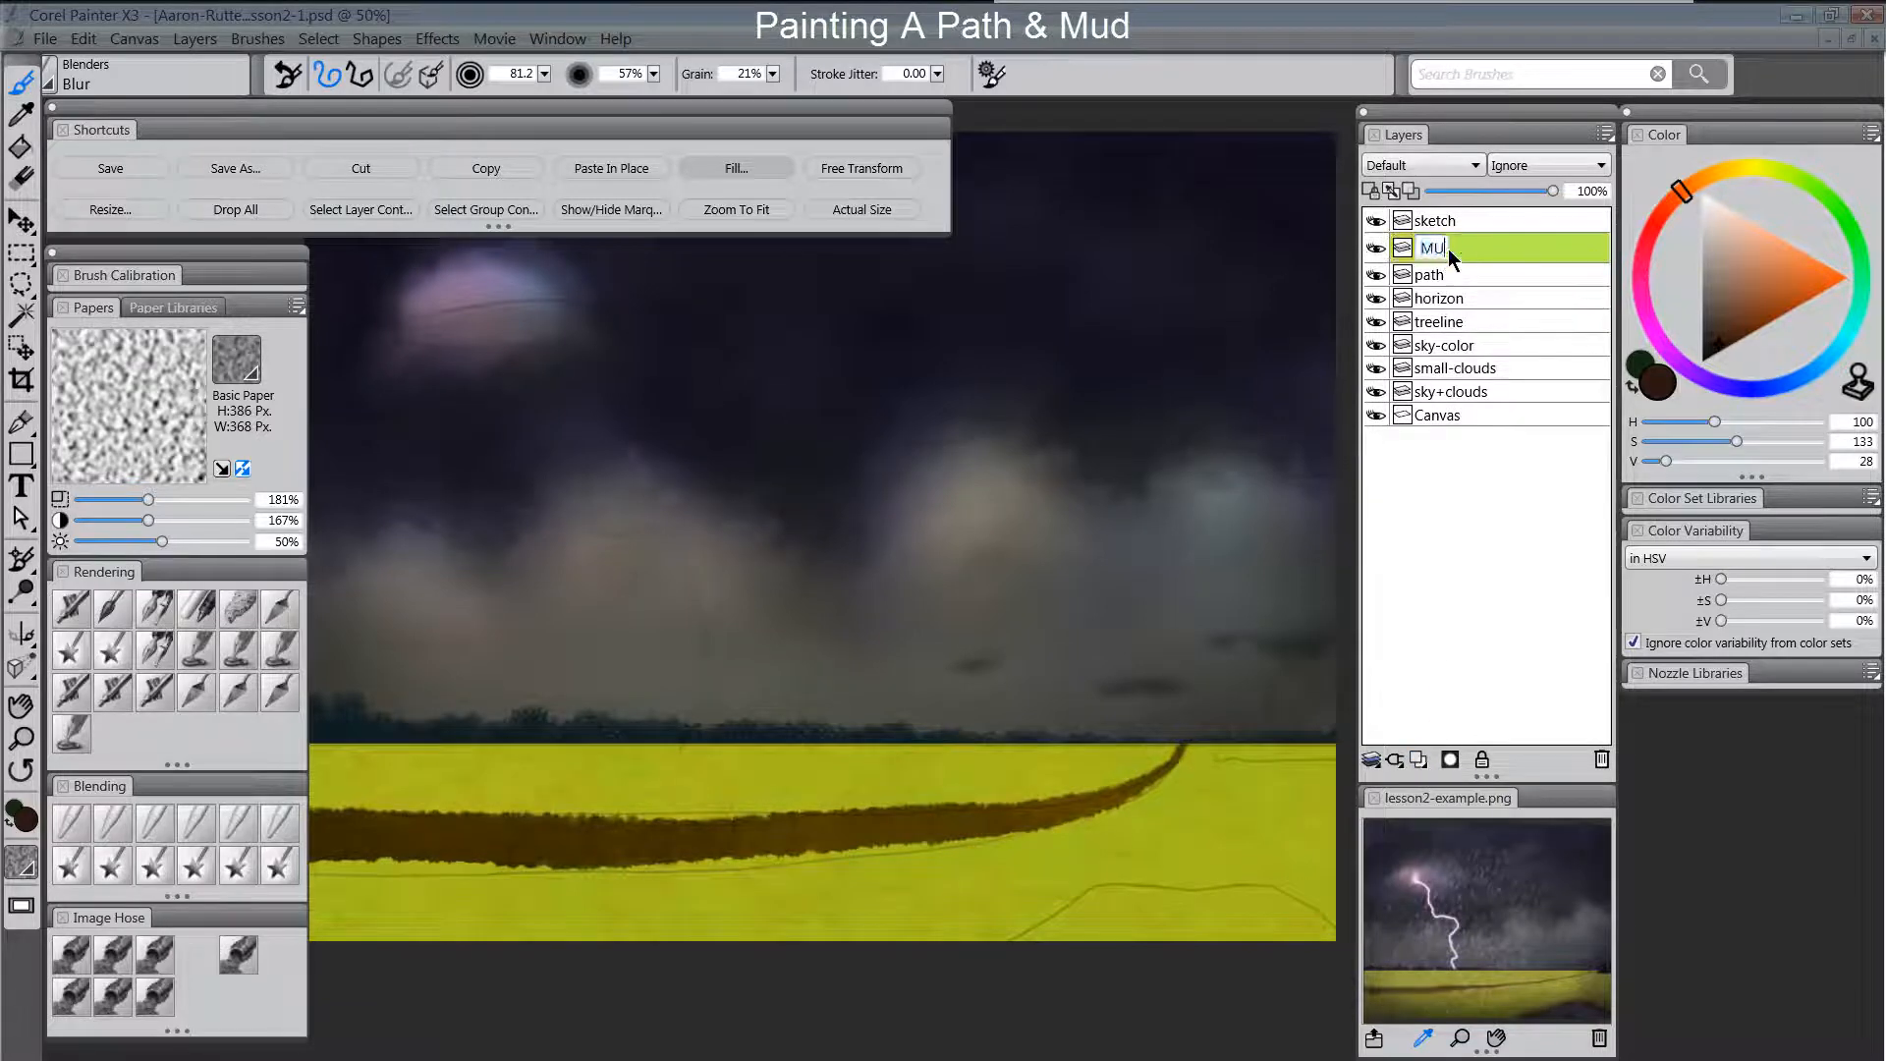
type("d")
key("Return")
left_click(1419, 165)
left_click(1411, 339)
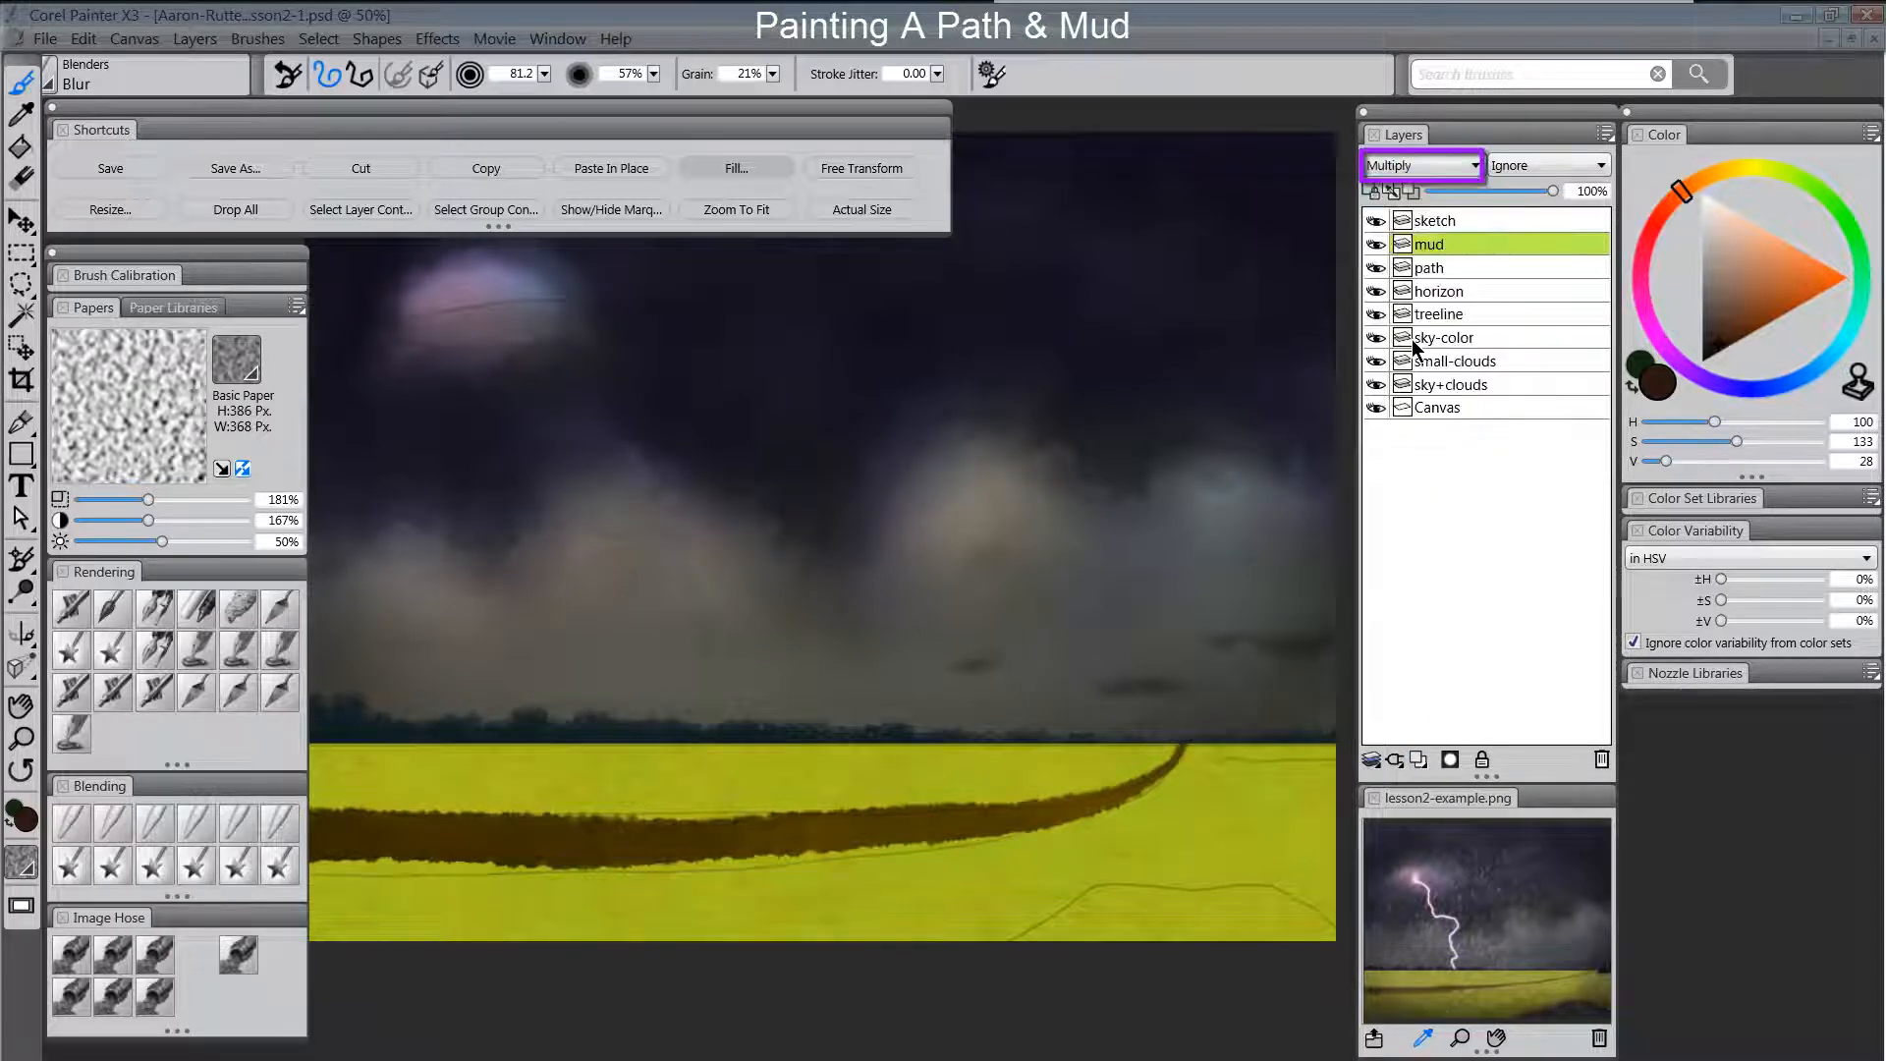
Sample brown from the path and airbrush a rounded mud patch in the field's lower-right corner with the Digital Airbrush.
left_click(889, 824, "alt")
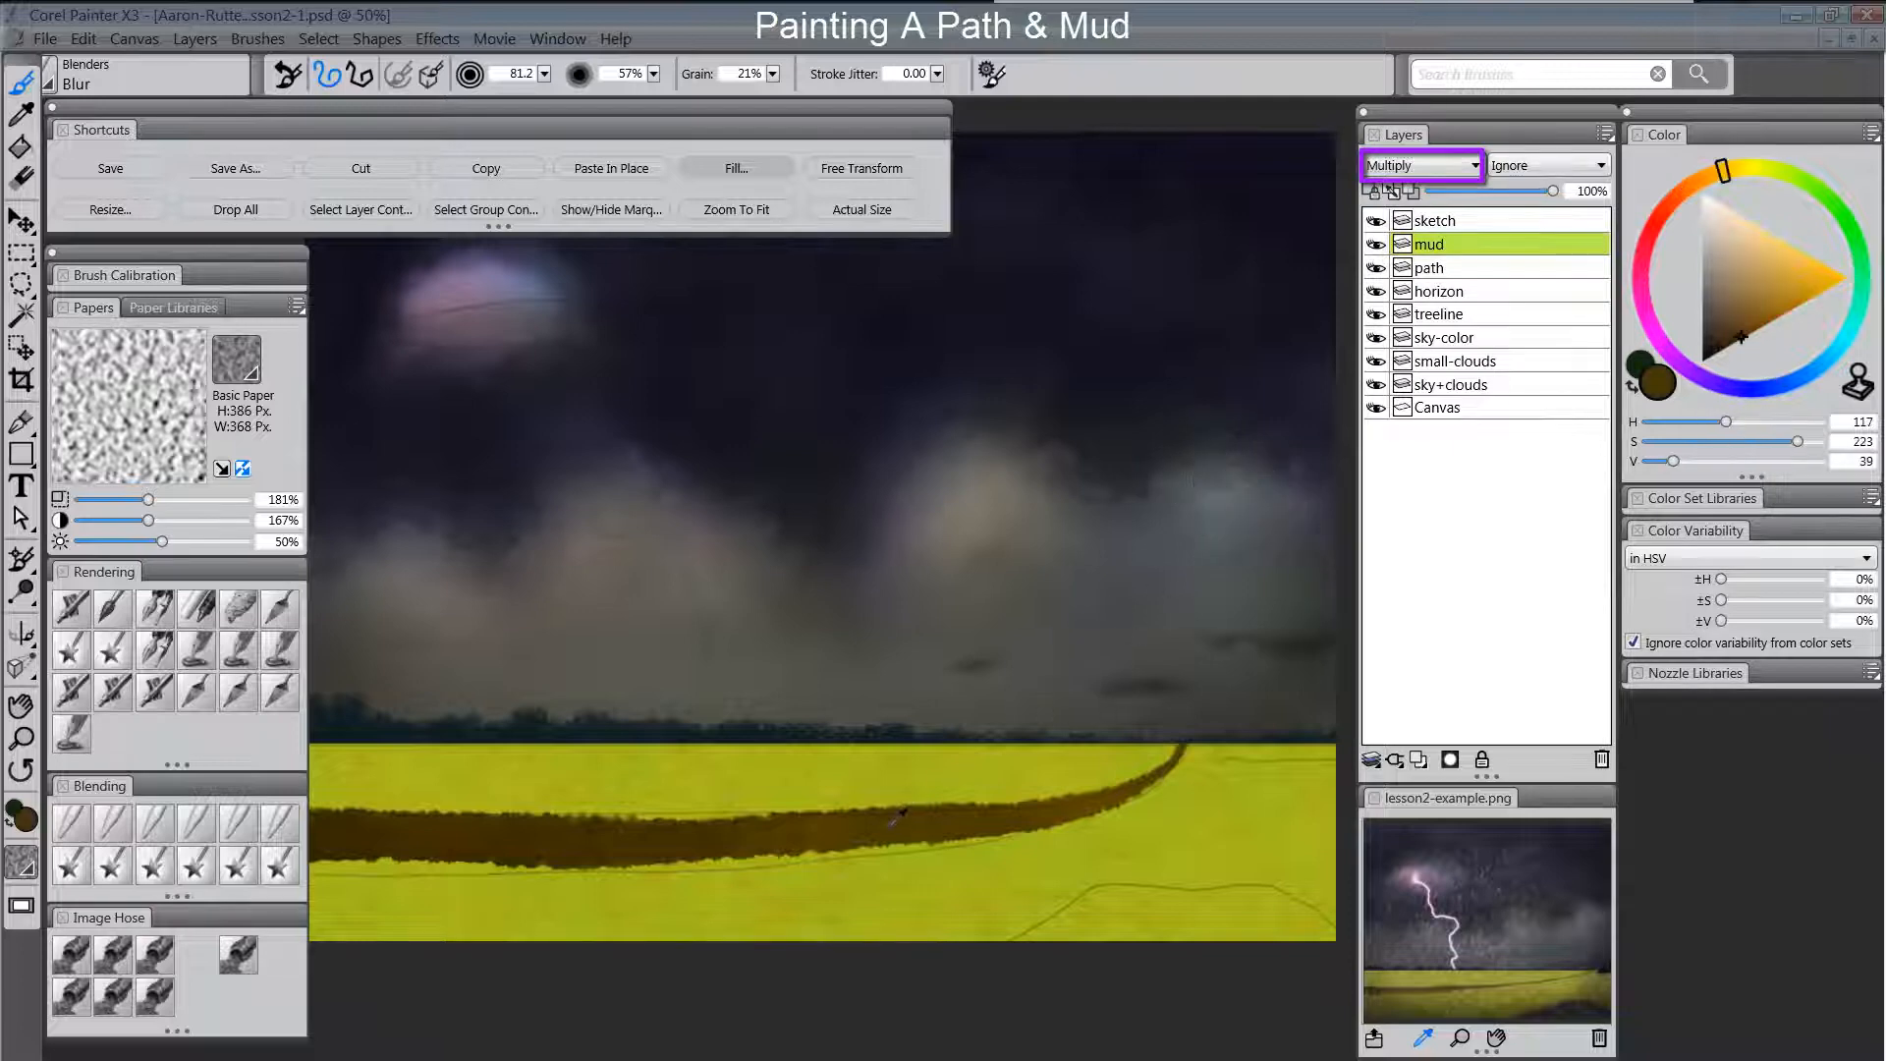
left_click(733, 826, "alt")
left_click(71, 607)
mouse_move(1121, 928)
left_mouse_down()
mouse_move(1061, 942)
mouse_move(1179, 933)
mouse_move(1133, 921)
mouse_move(1304, 936)
mouse_move(1232, 893)
mouse_move(1197, 909)
mouse_move(1268, 914)
mouse_move(1146, 904)
left_mouse_up()
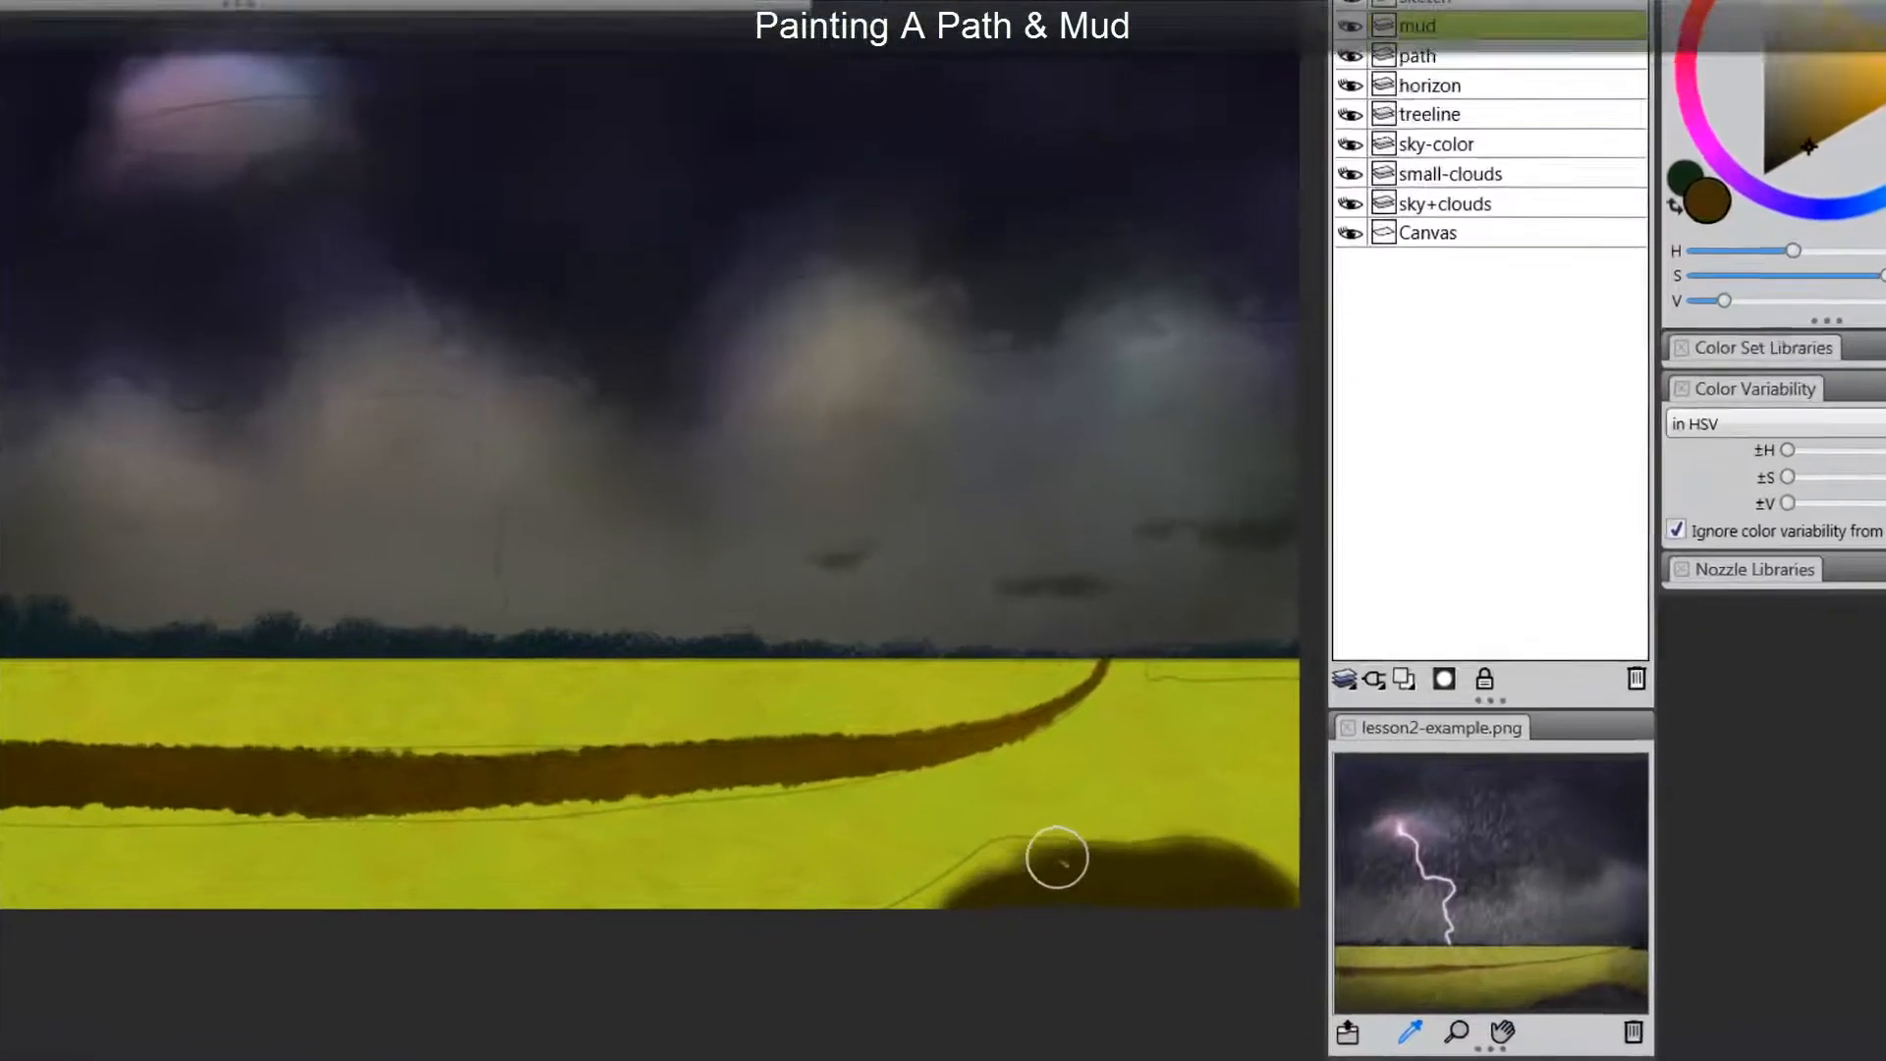
mouse_move(1057, 858)
left_mouse_down()
mouse_move(892, 911)
mouse_move(1052, 863)
left_mouse_up()
mouse_move(962, 817)
left_mouse_down()
mouse_move(1108, 799)
mouse_move(1197, 851)
mouse_move(1260, 837)
mouse_move(1282, 862)
mouse_move(1172, 789)
mouse_move(881, 792)
mouse_move(750, 866)
mouse_move(794, 829)
mouse_move(778, 826)
mouse_move(956, 767)
mouse_move(1200, 772)
mouse_move(1251, 826)
mouse_move(926, 773)
mouse_move(1001, 828)
mouse_move(920, 850)
left_mouse_up()
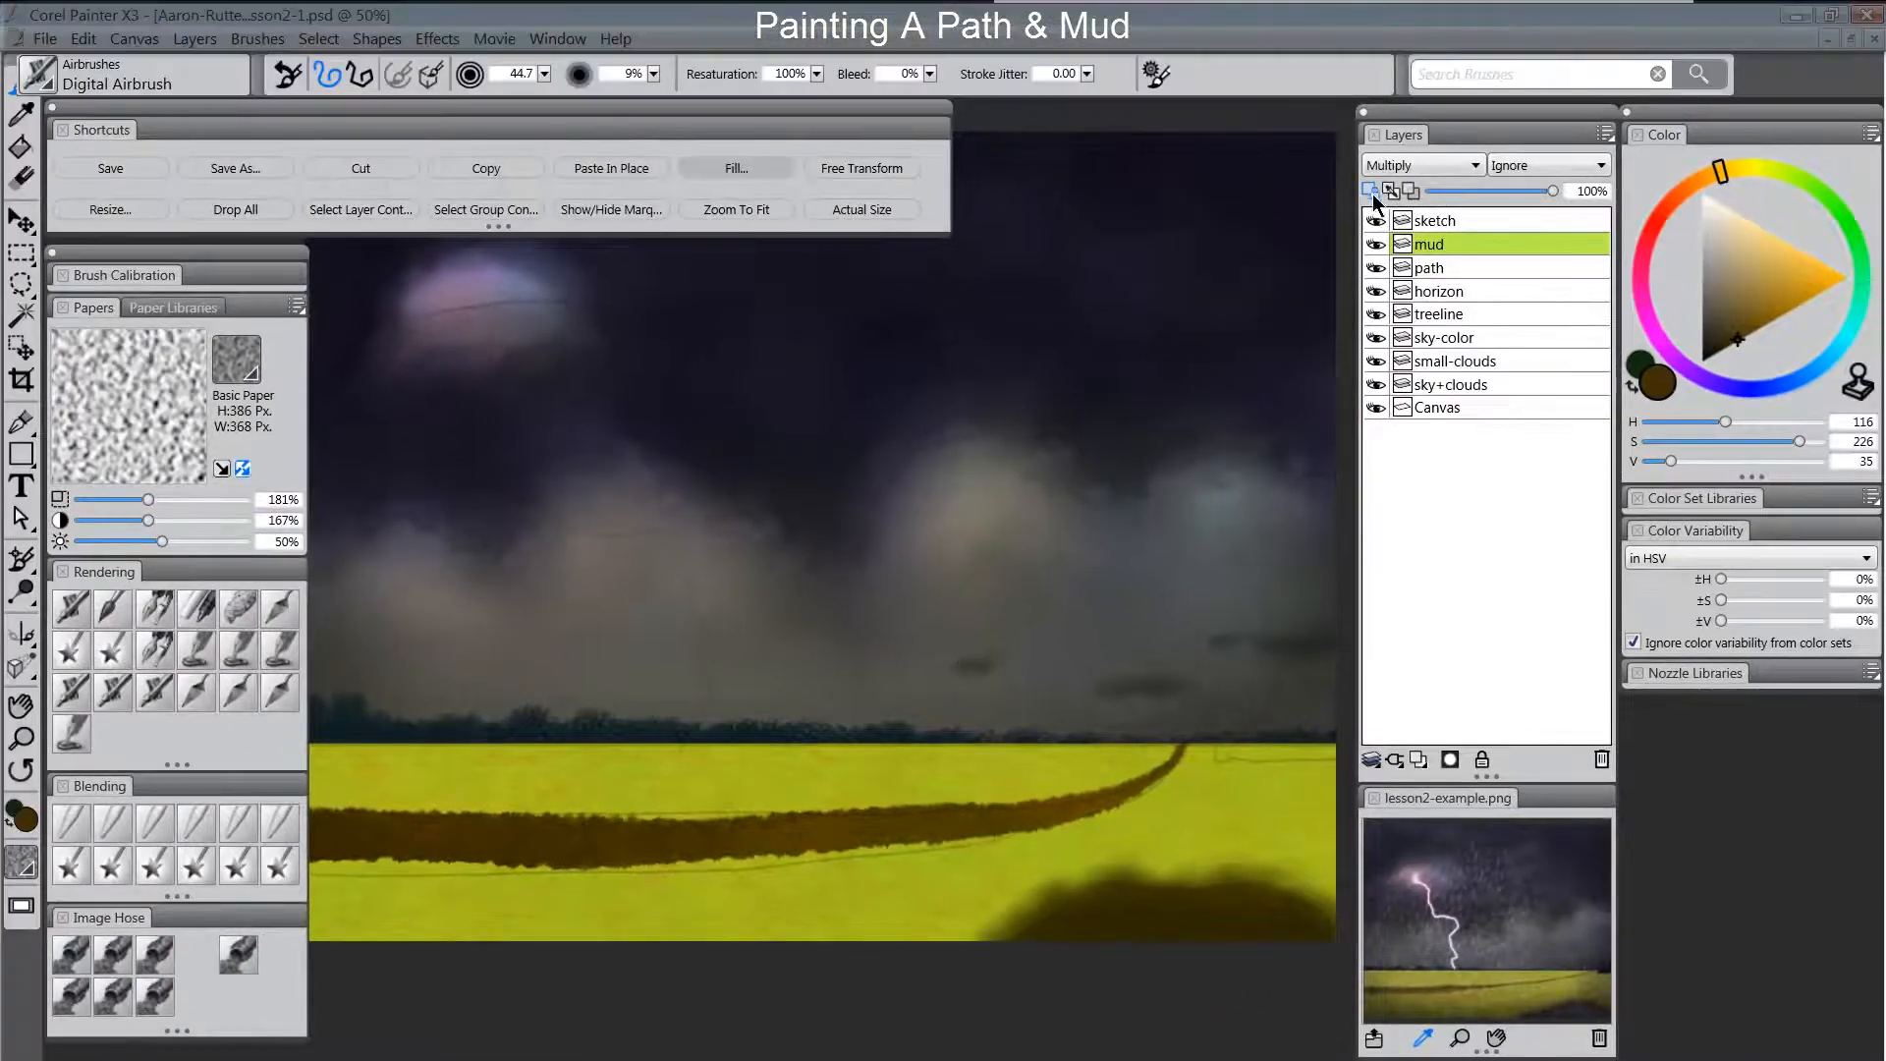
Preserve the mud layer's transparency and dab darker brown texture (H 110, S 124, V 17) onto the mud patch with the Sponge at size 246.
left_click(1392, 192)
left_click_drag(1730, 344, 1719, 346)
left_click(1706, 174)
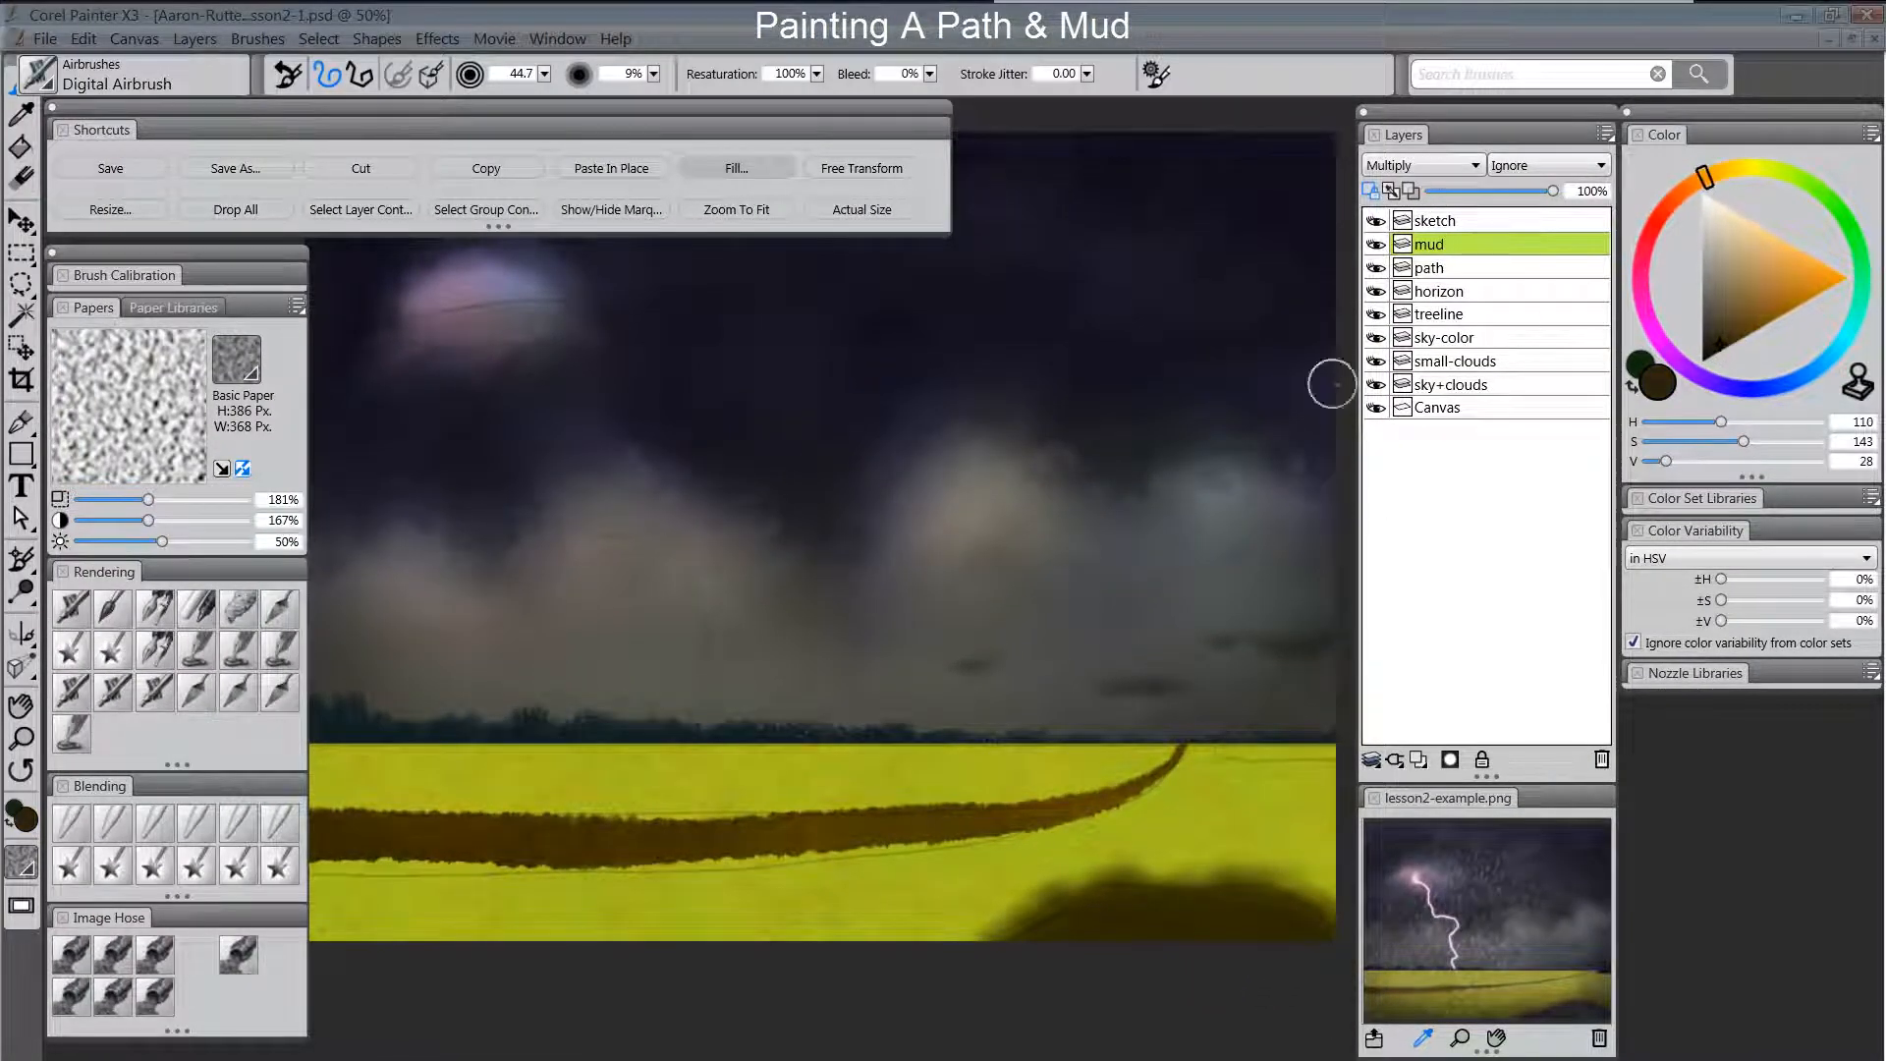
left_click(236, 611)
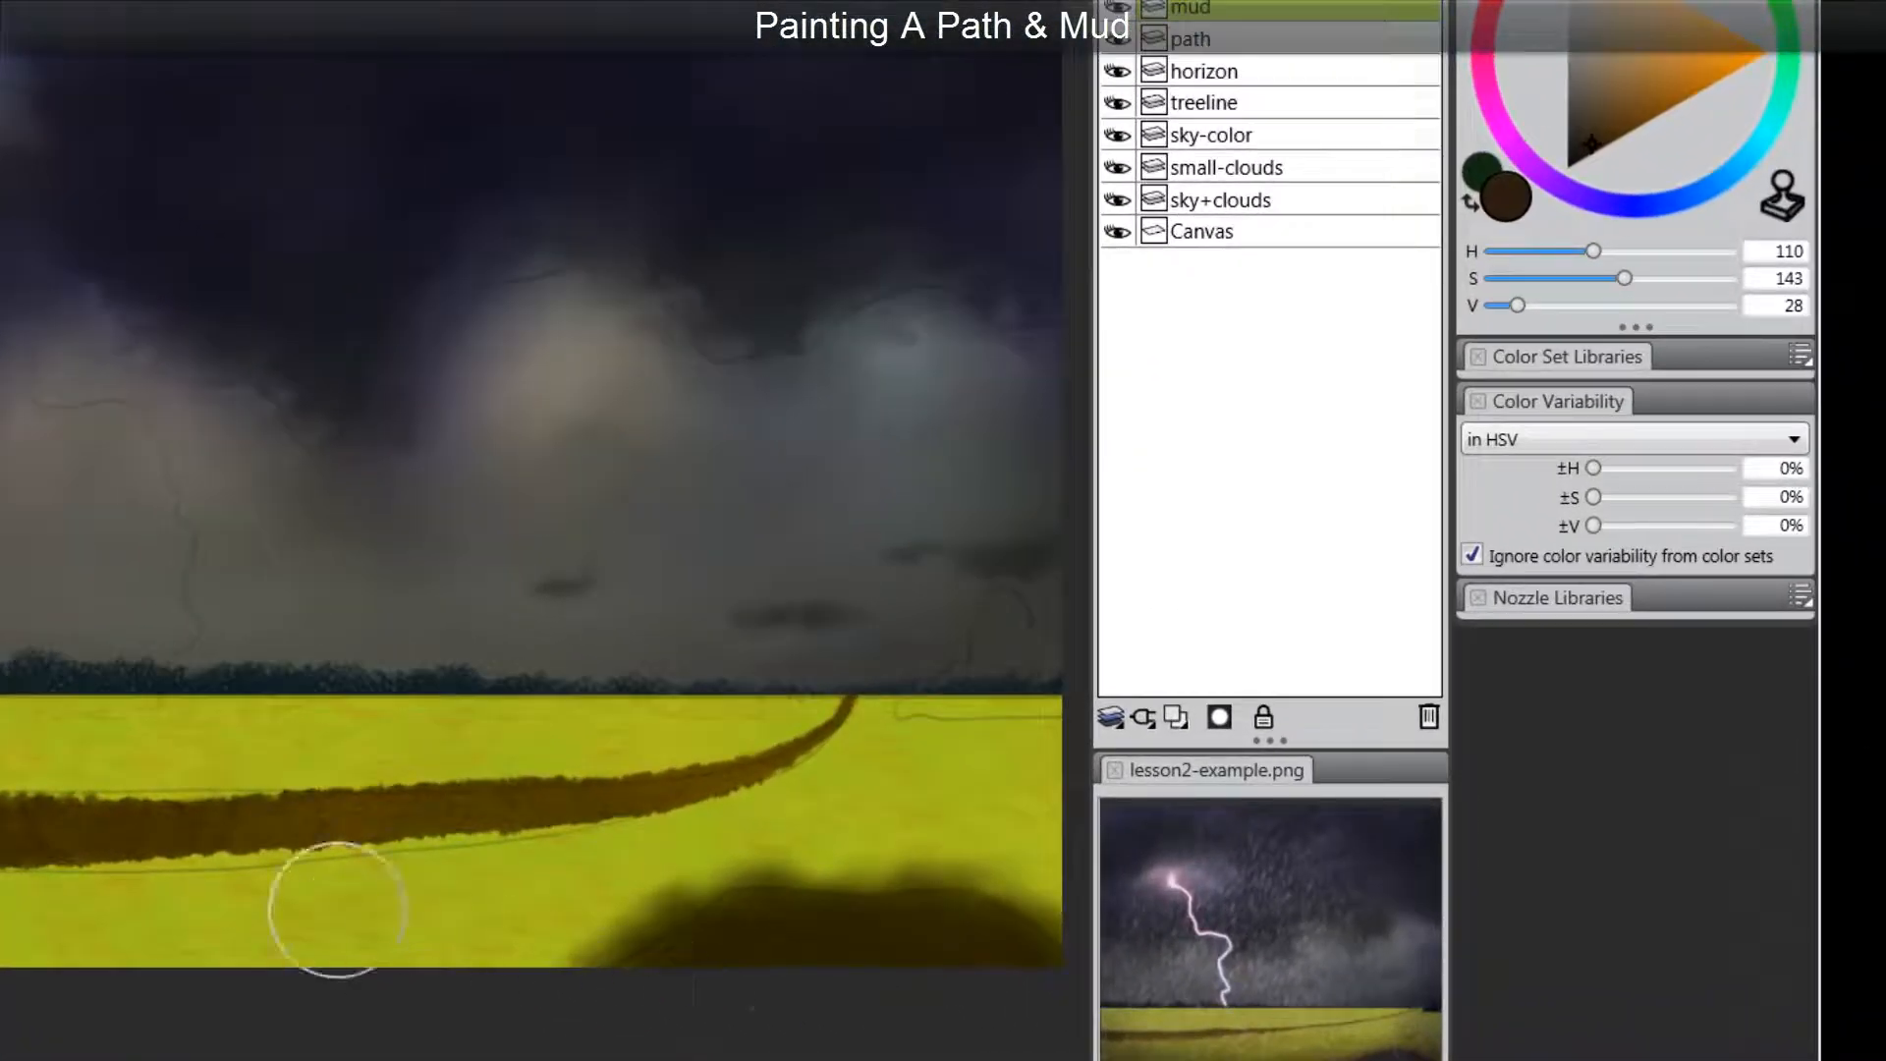
left_click_drag(1612, 136, 1578, 154)
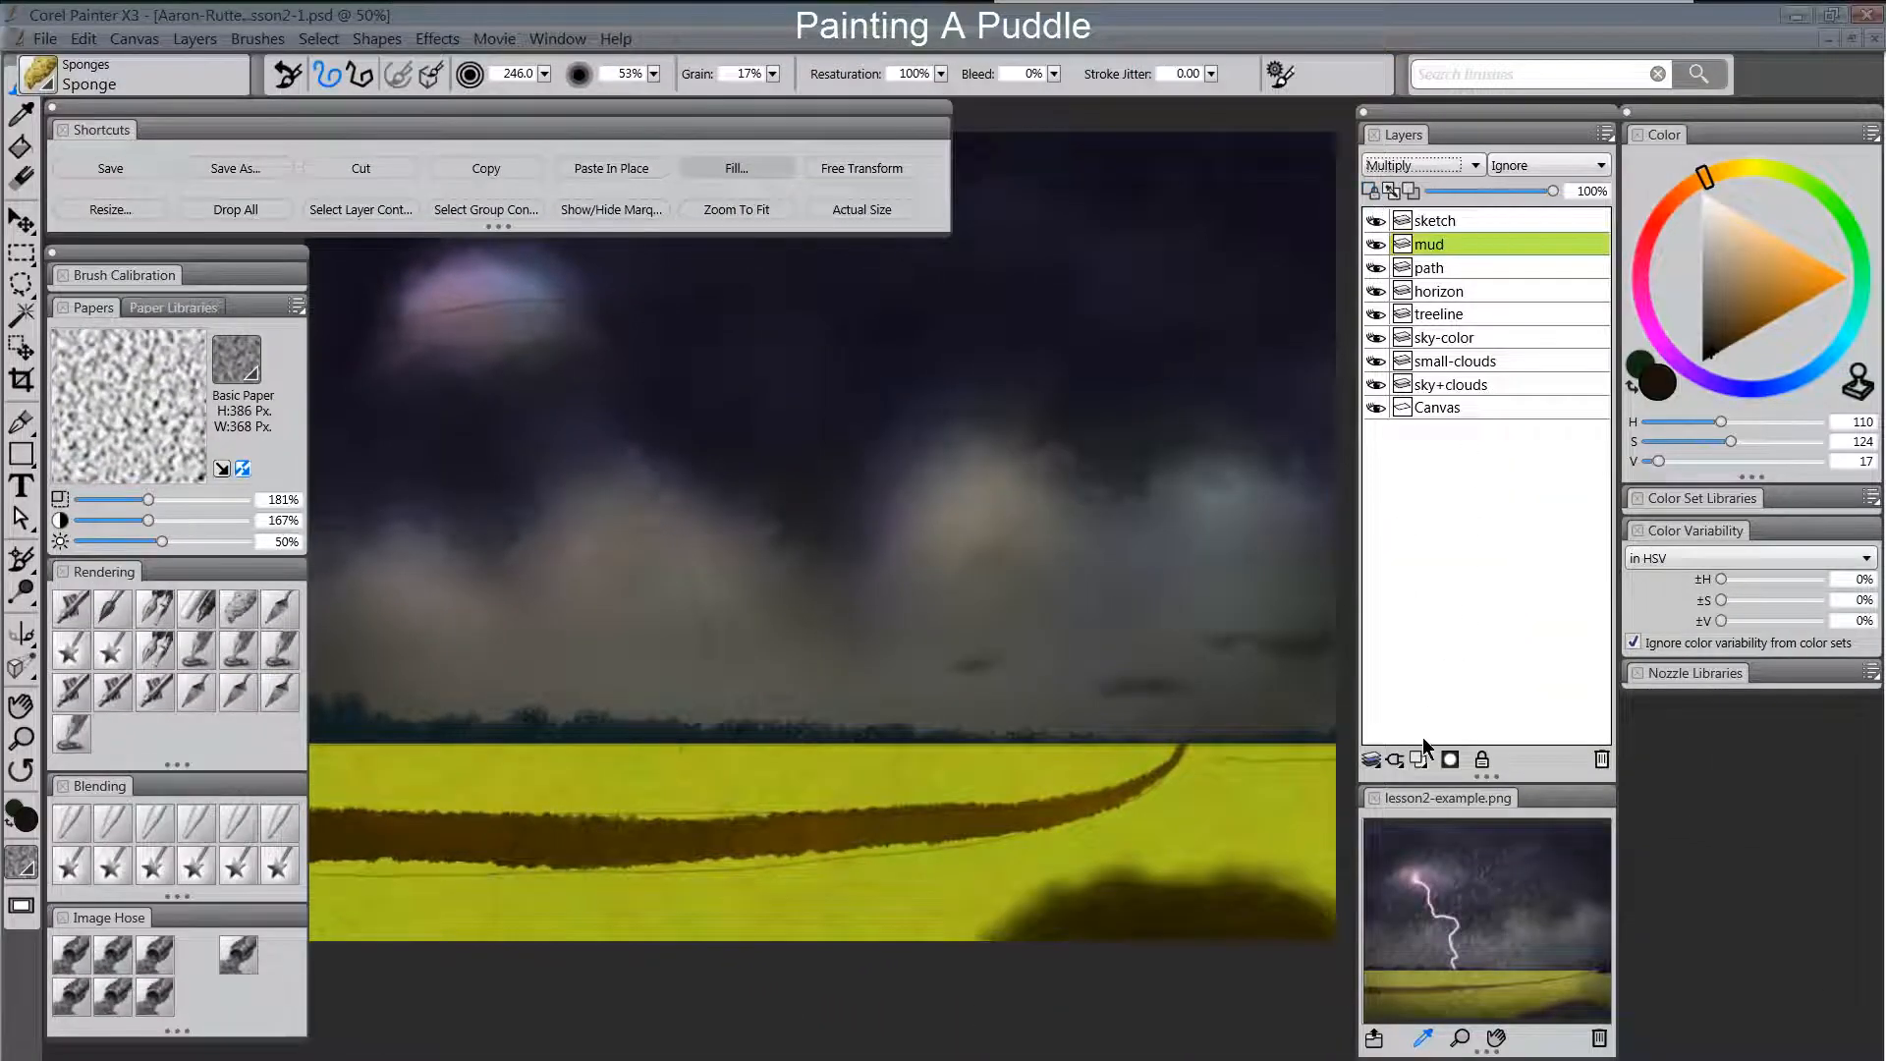
Add a new layer named puddle above the mud layer.
left_click(1419, 760)
double_click(1442, 246)
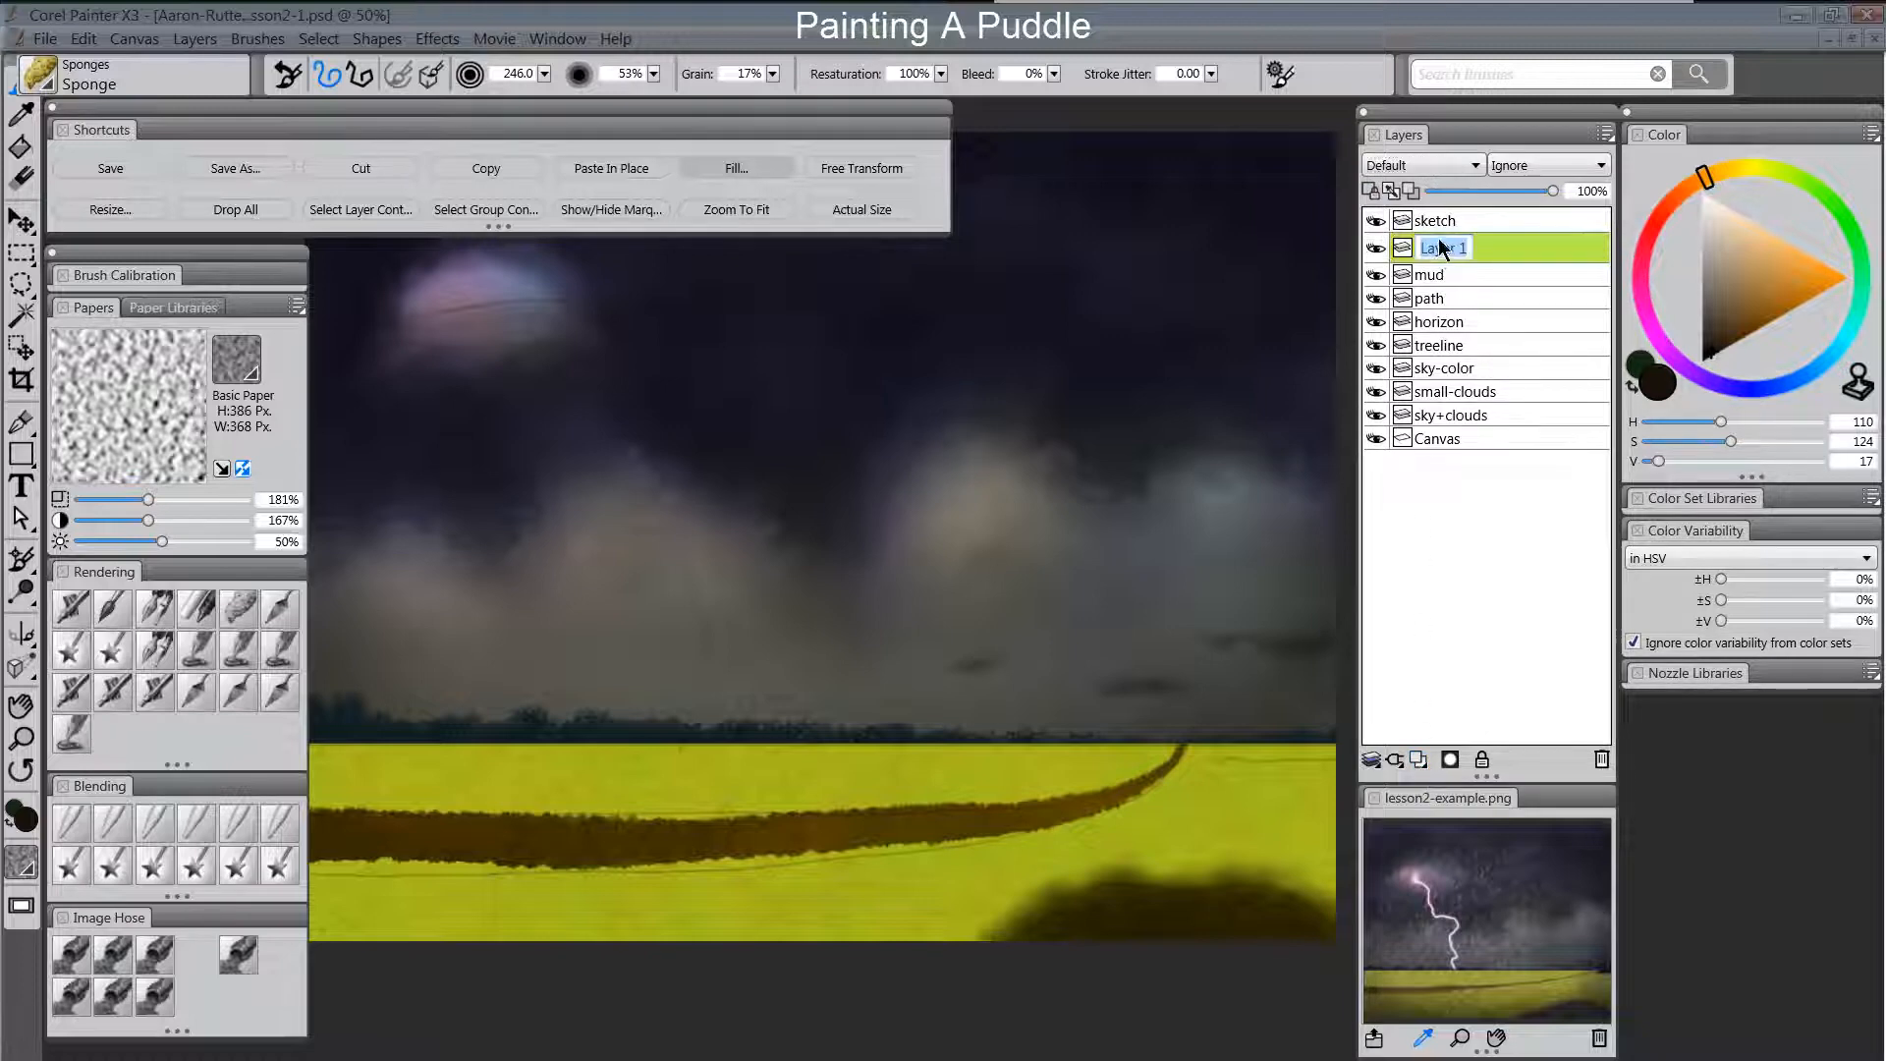
type("puddle")
key("Return")
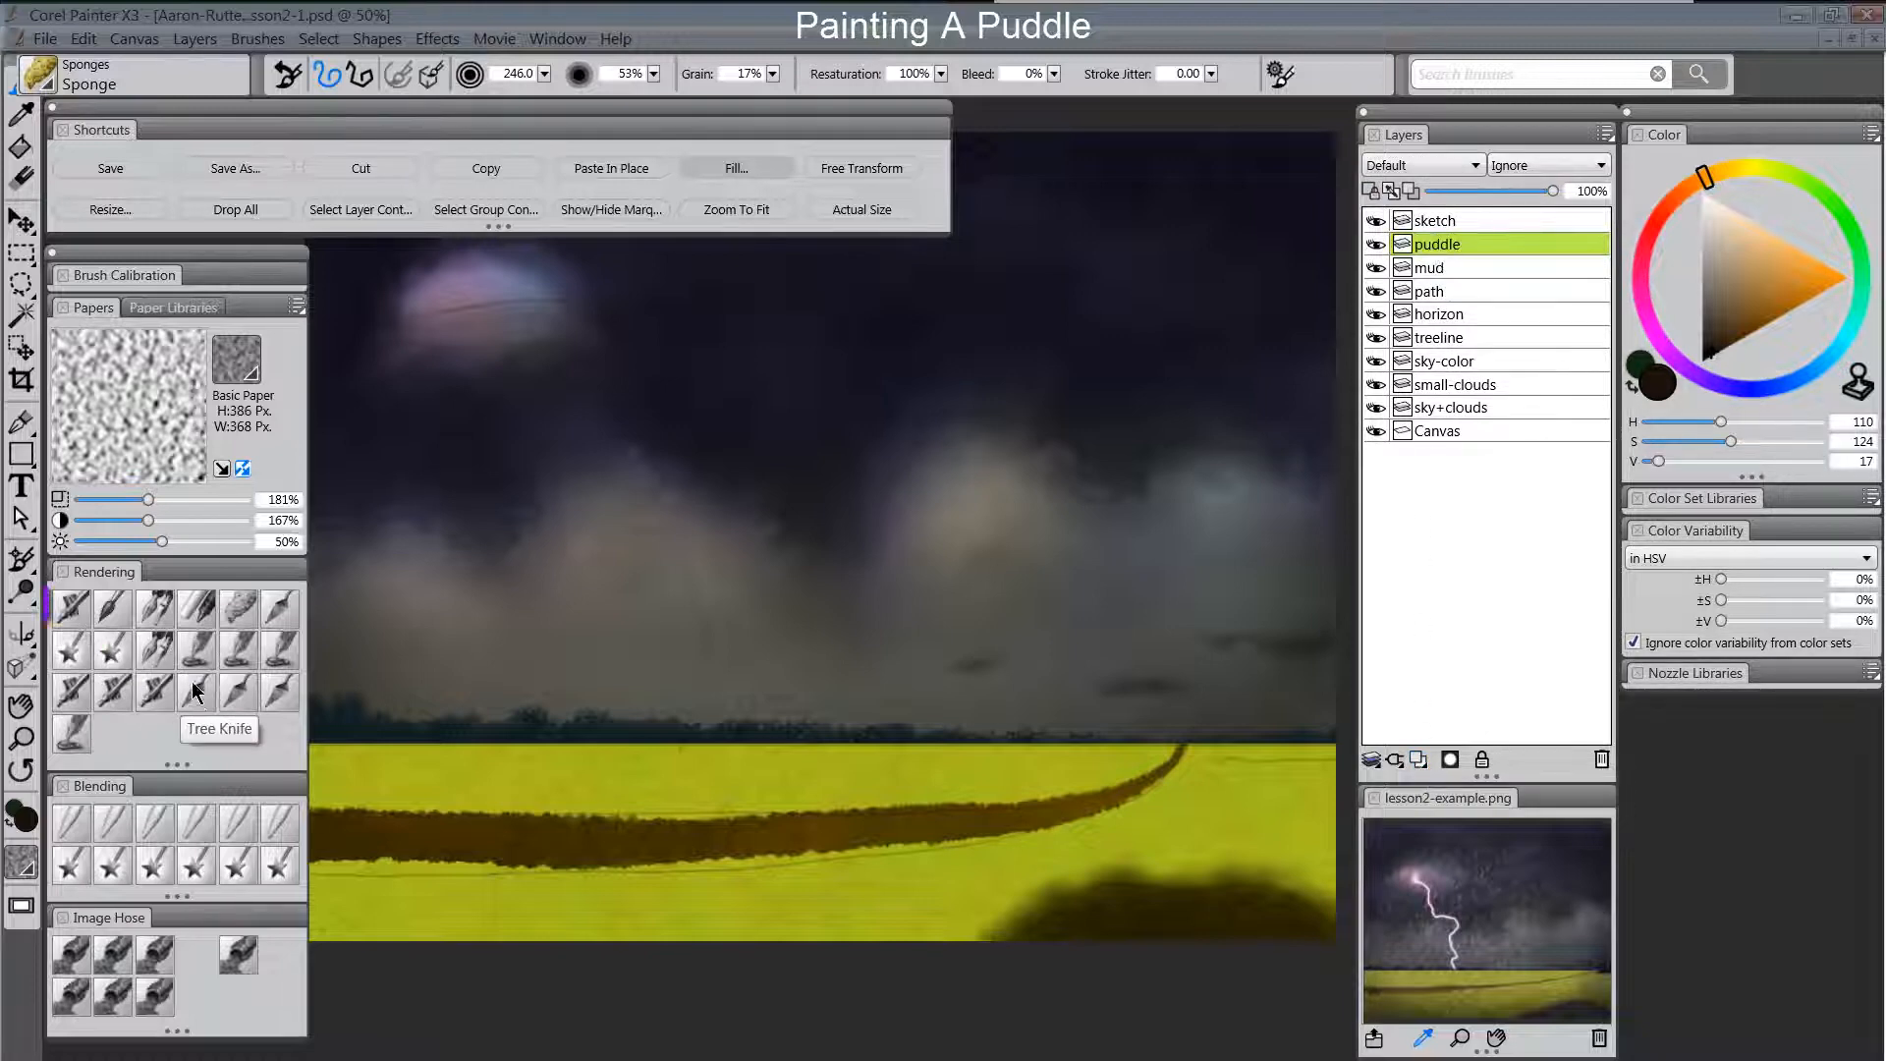
Airbrush a puddle inside the mud patch in grey-blue sampled from the clouds (H 228, S 18, V 82), using size 44.7.
left_click(73, 610)
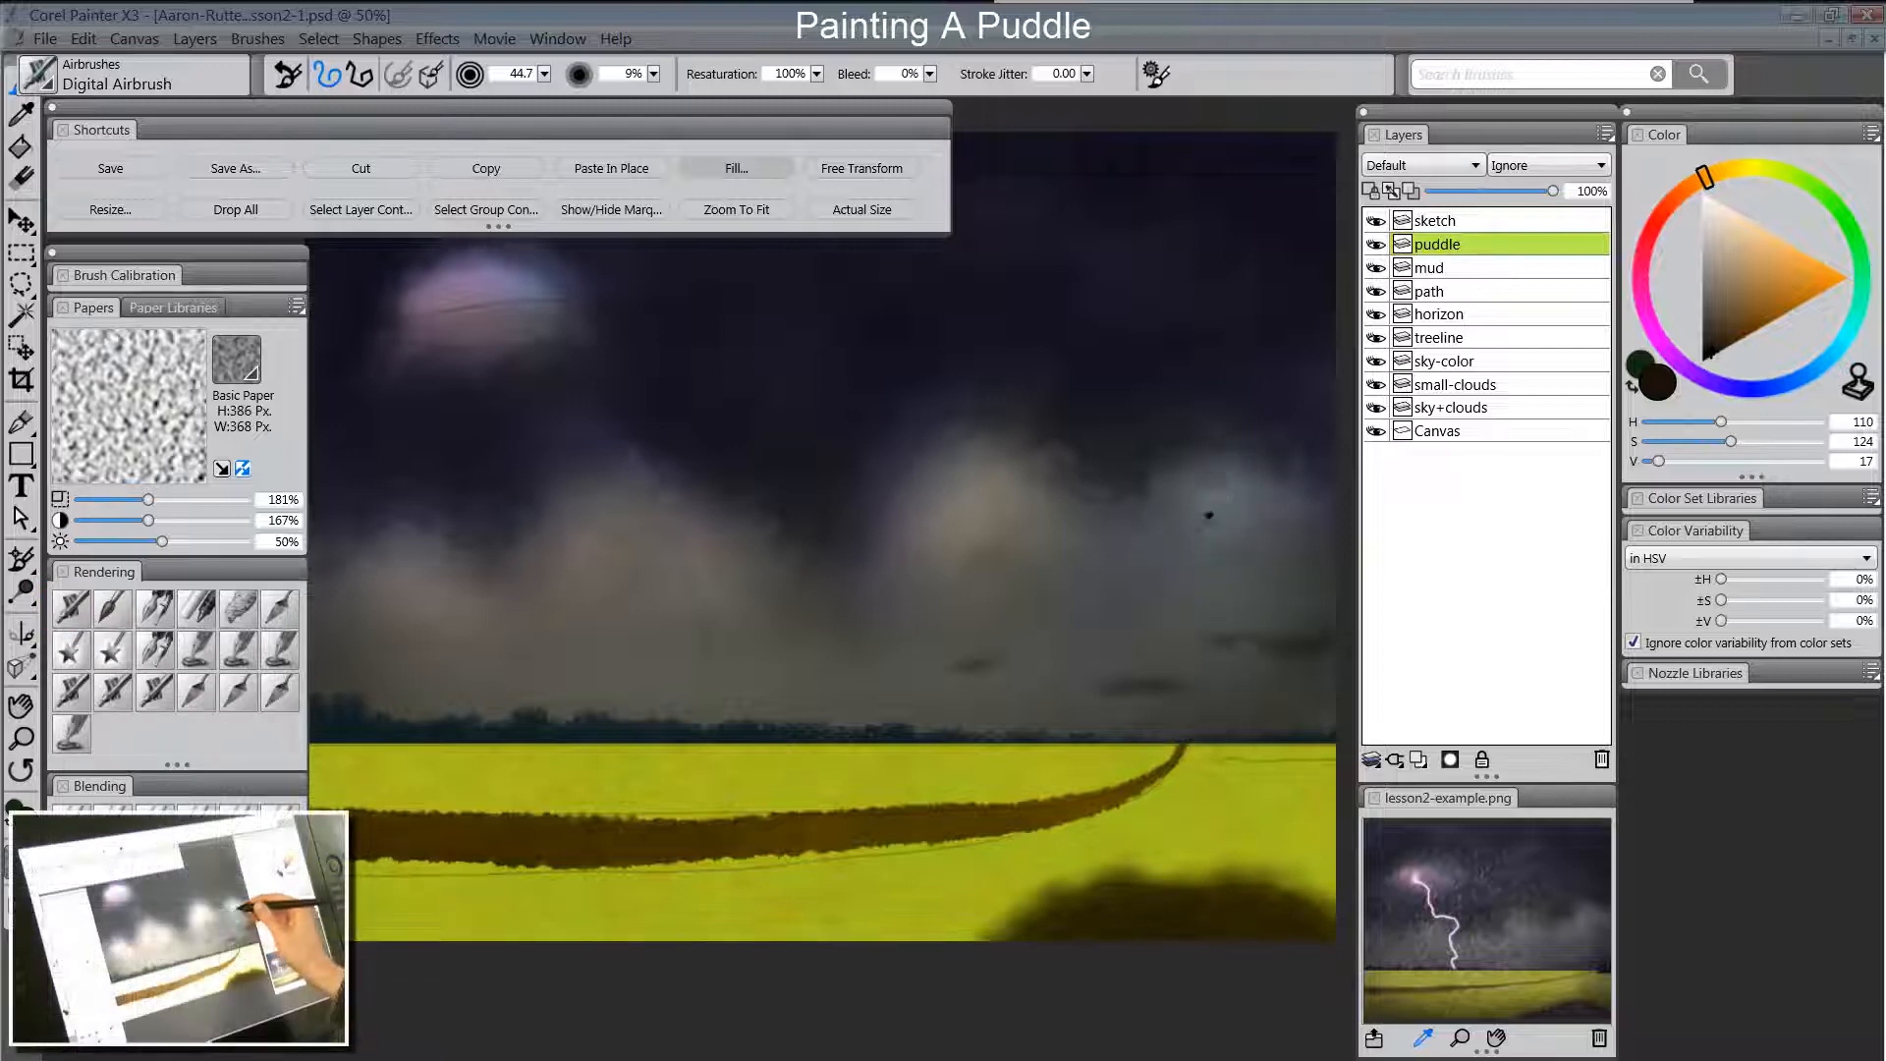
left_click(1193, 507, "alt")
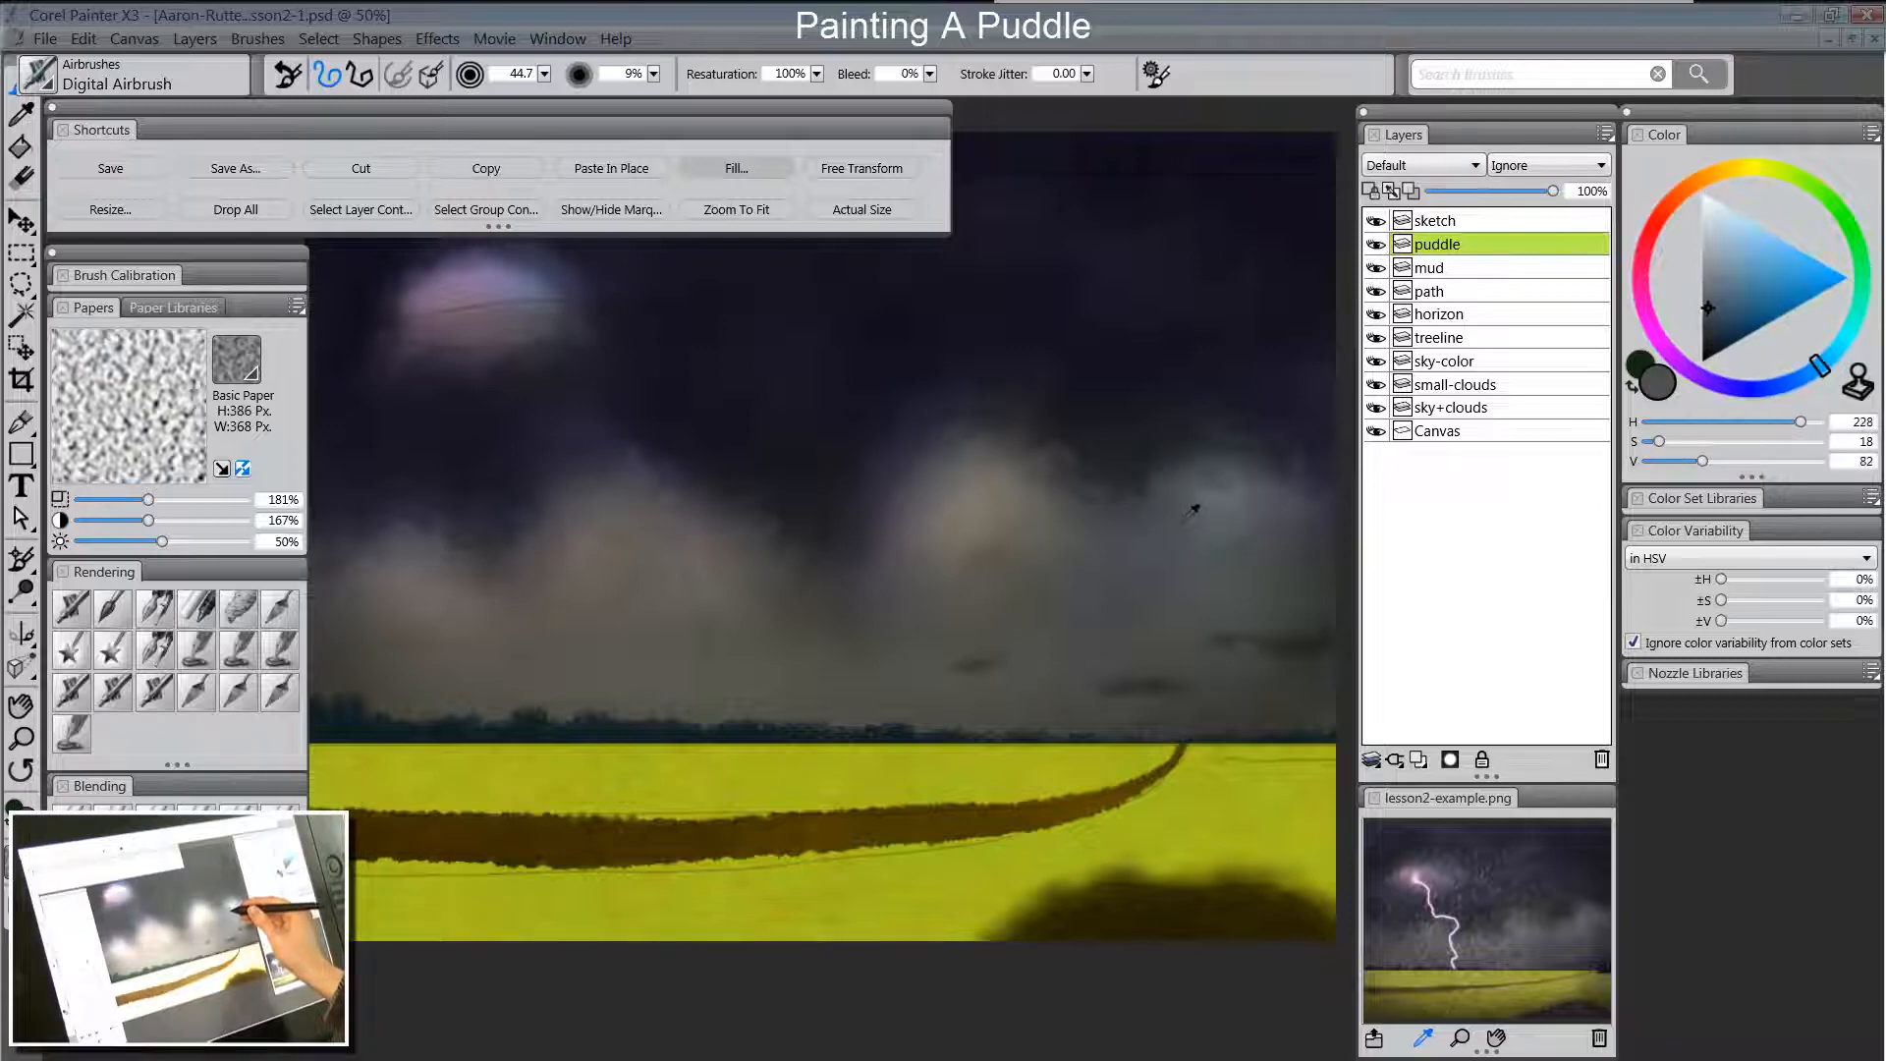
mouse_move(1103, 934)
left_mouse_down()
mouse_move(1044, 952)
mouse_move(1128, 913)
mouse_move(1100, 906)
mouse_move(1010, 960)
mouse_move(1097, 908)
mouse_move(1148, 914)
left_mouse_up()
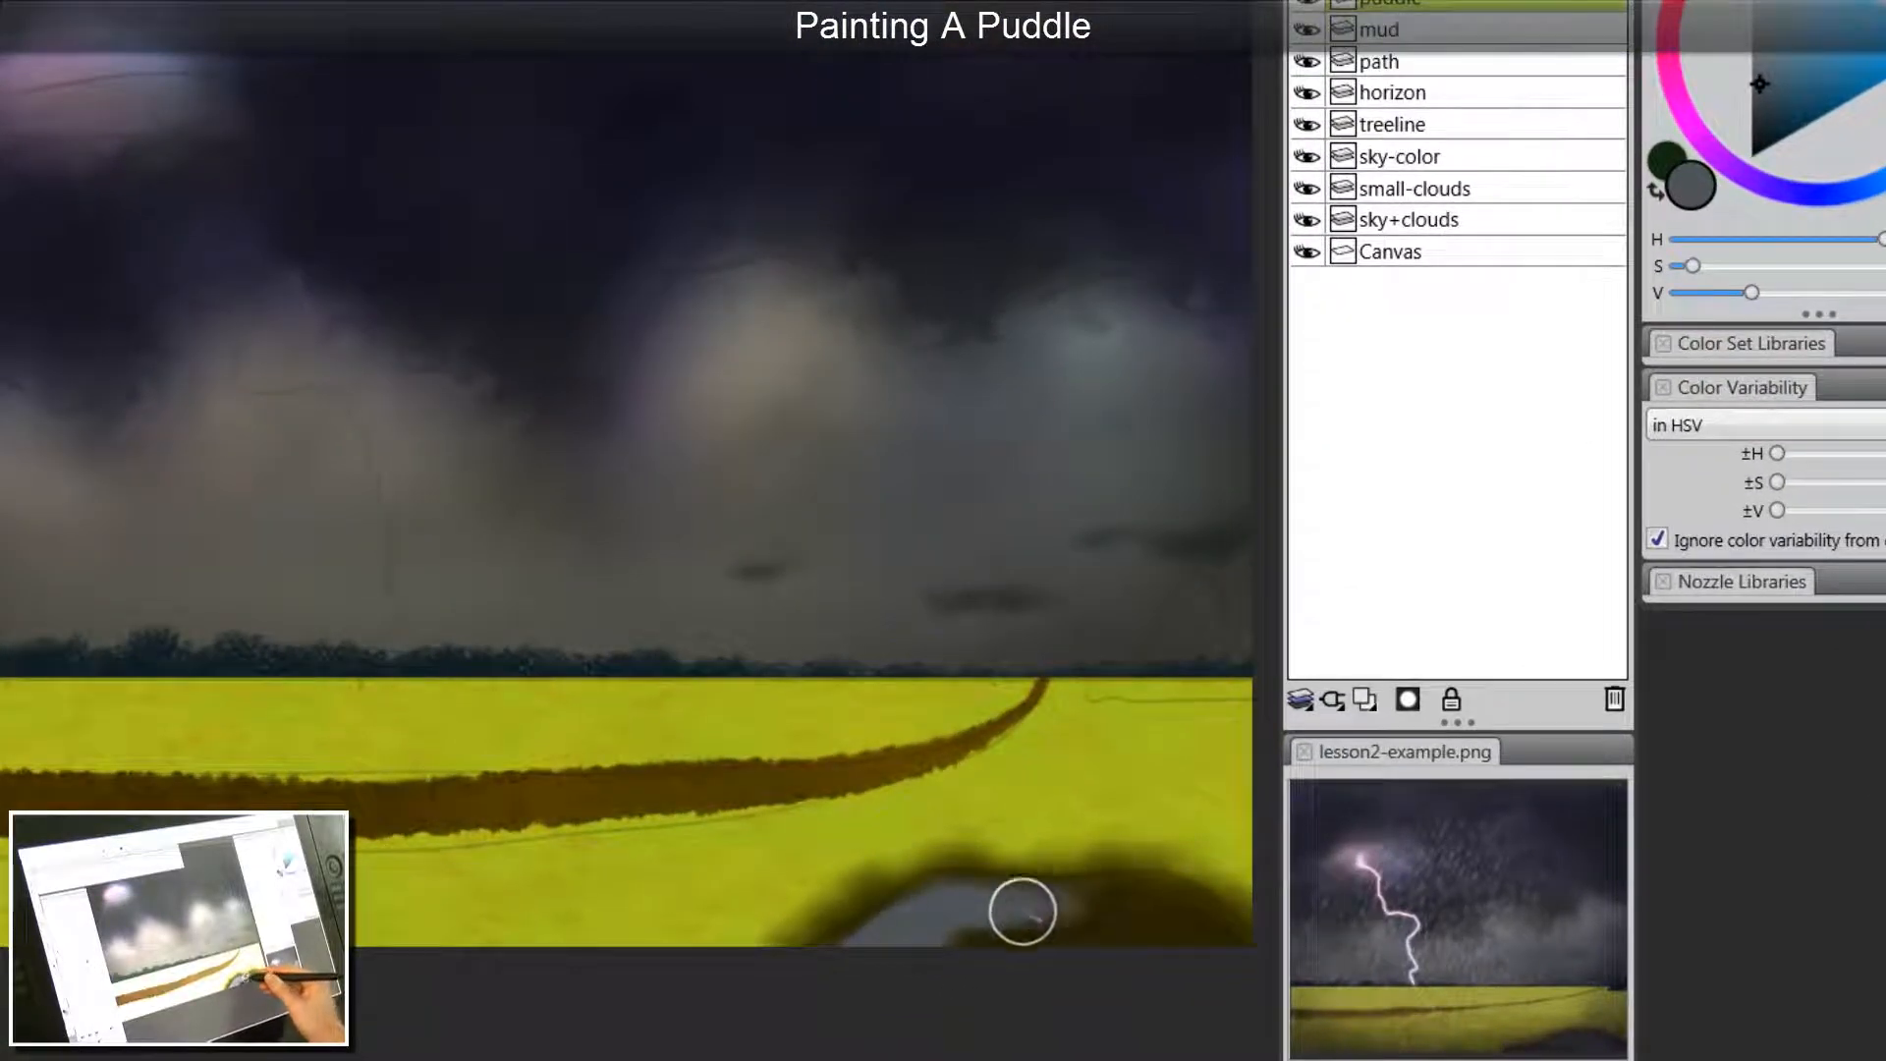
mouse_move(1021, 912)
left_mouse_down()
mouse_move(1129, 899)
mouse_move(1210, 947)
mouse_move(1120, 925)
mouse_move(918, 953)
mouse_move(1057, 970)
mouse_move(1090, 948)
mouse_move(1059, 936)
mouse_move(1148, 952)
mouse_move(1081, 948)
mouse_move(1121, 919)
mouse_move(1082, 914)
mouse_move(885, 960)
mouse_move(1149, 939)
left_mouse_up()
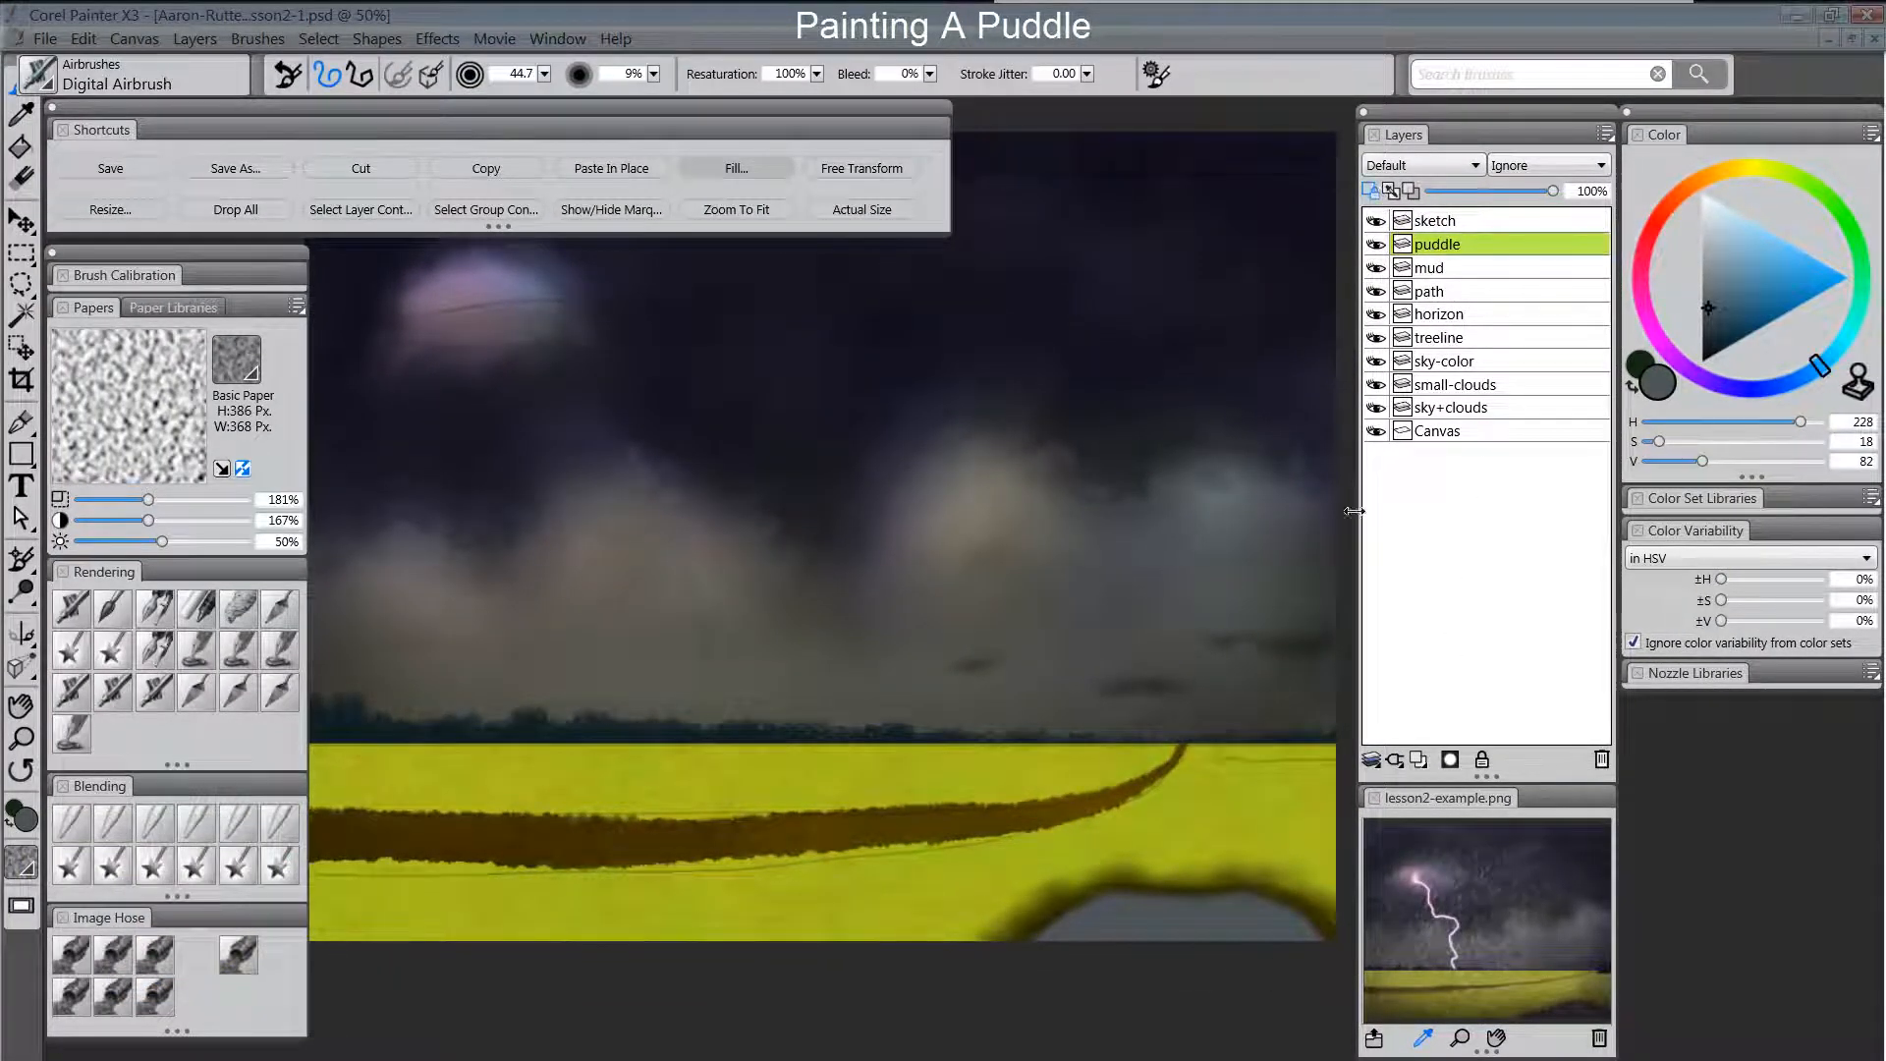
Preserve the puddle layer's transparency and airbrush sampled dark sky blue and light cloud grey reflections into the puddle at size 92.
left_click(1241, 484, "alt")
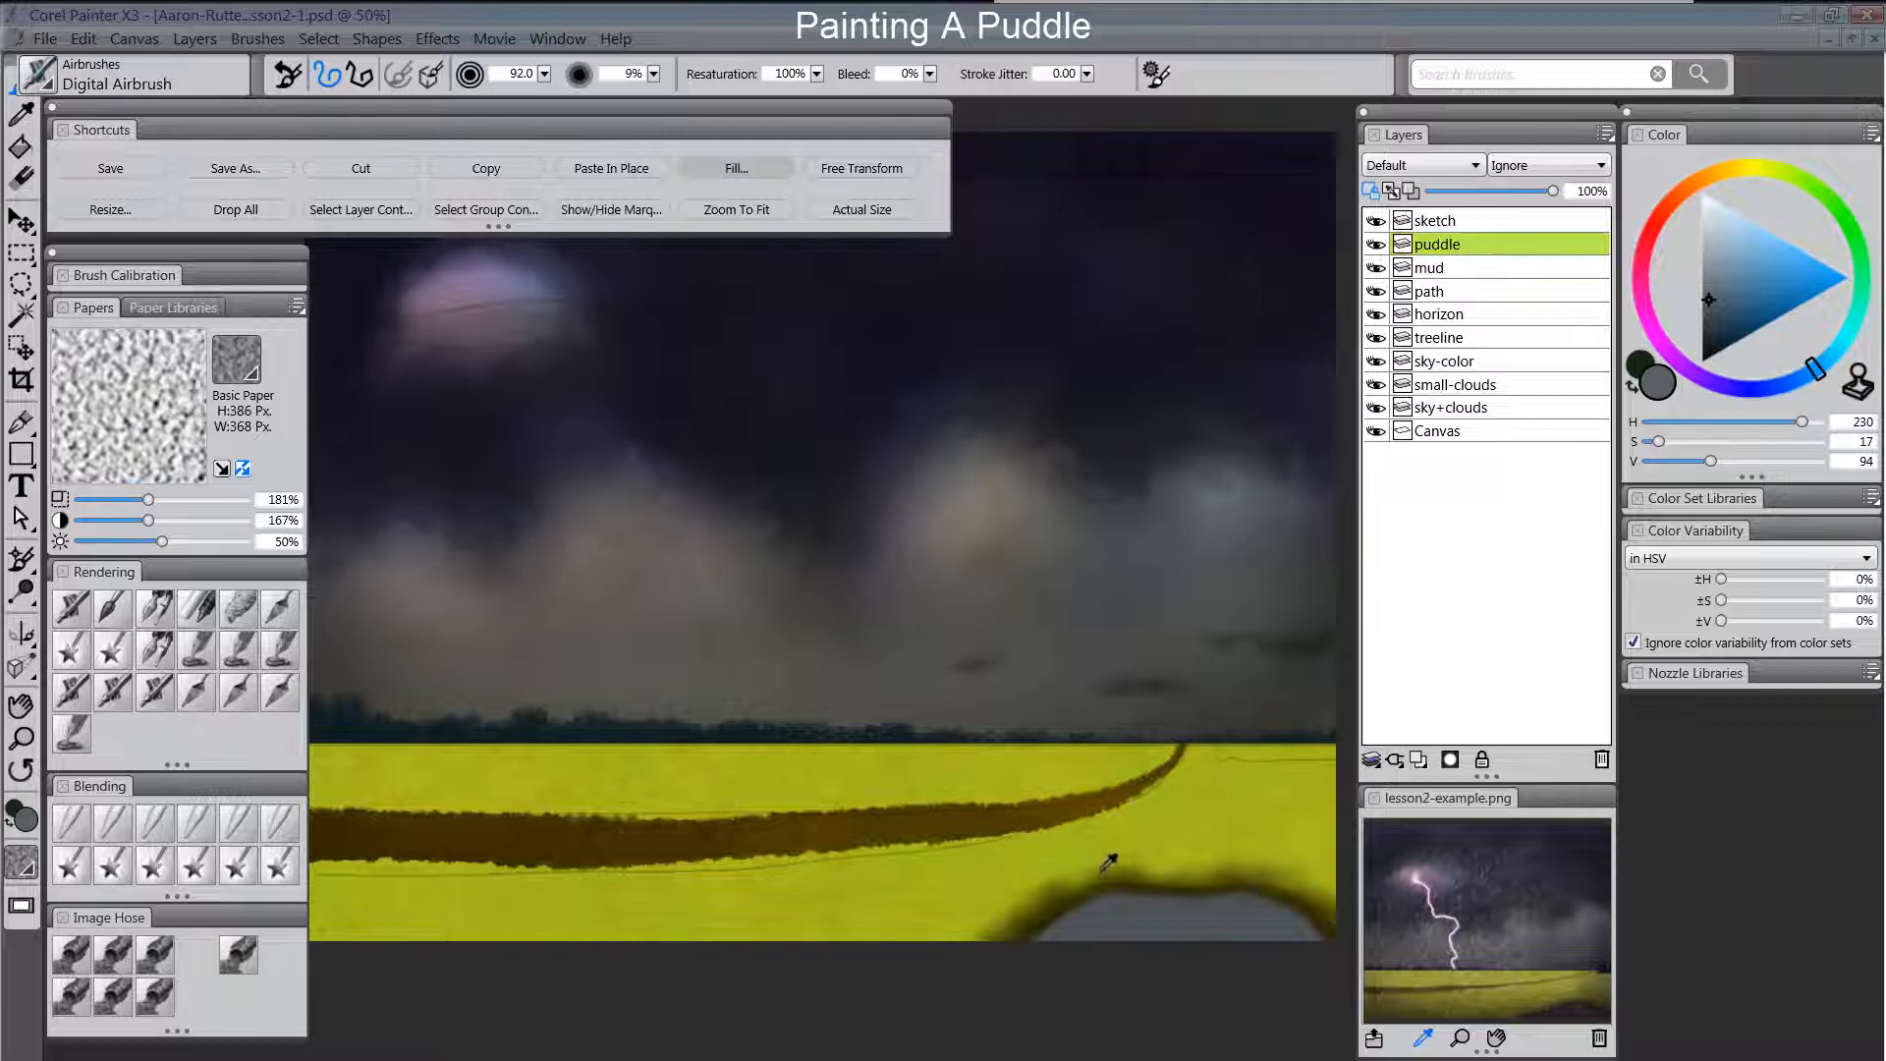
left_click(1244, 382, "alt")
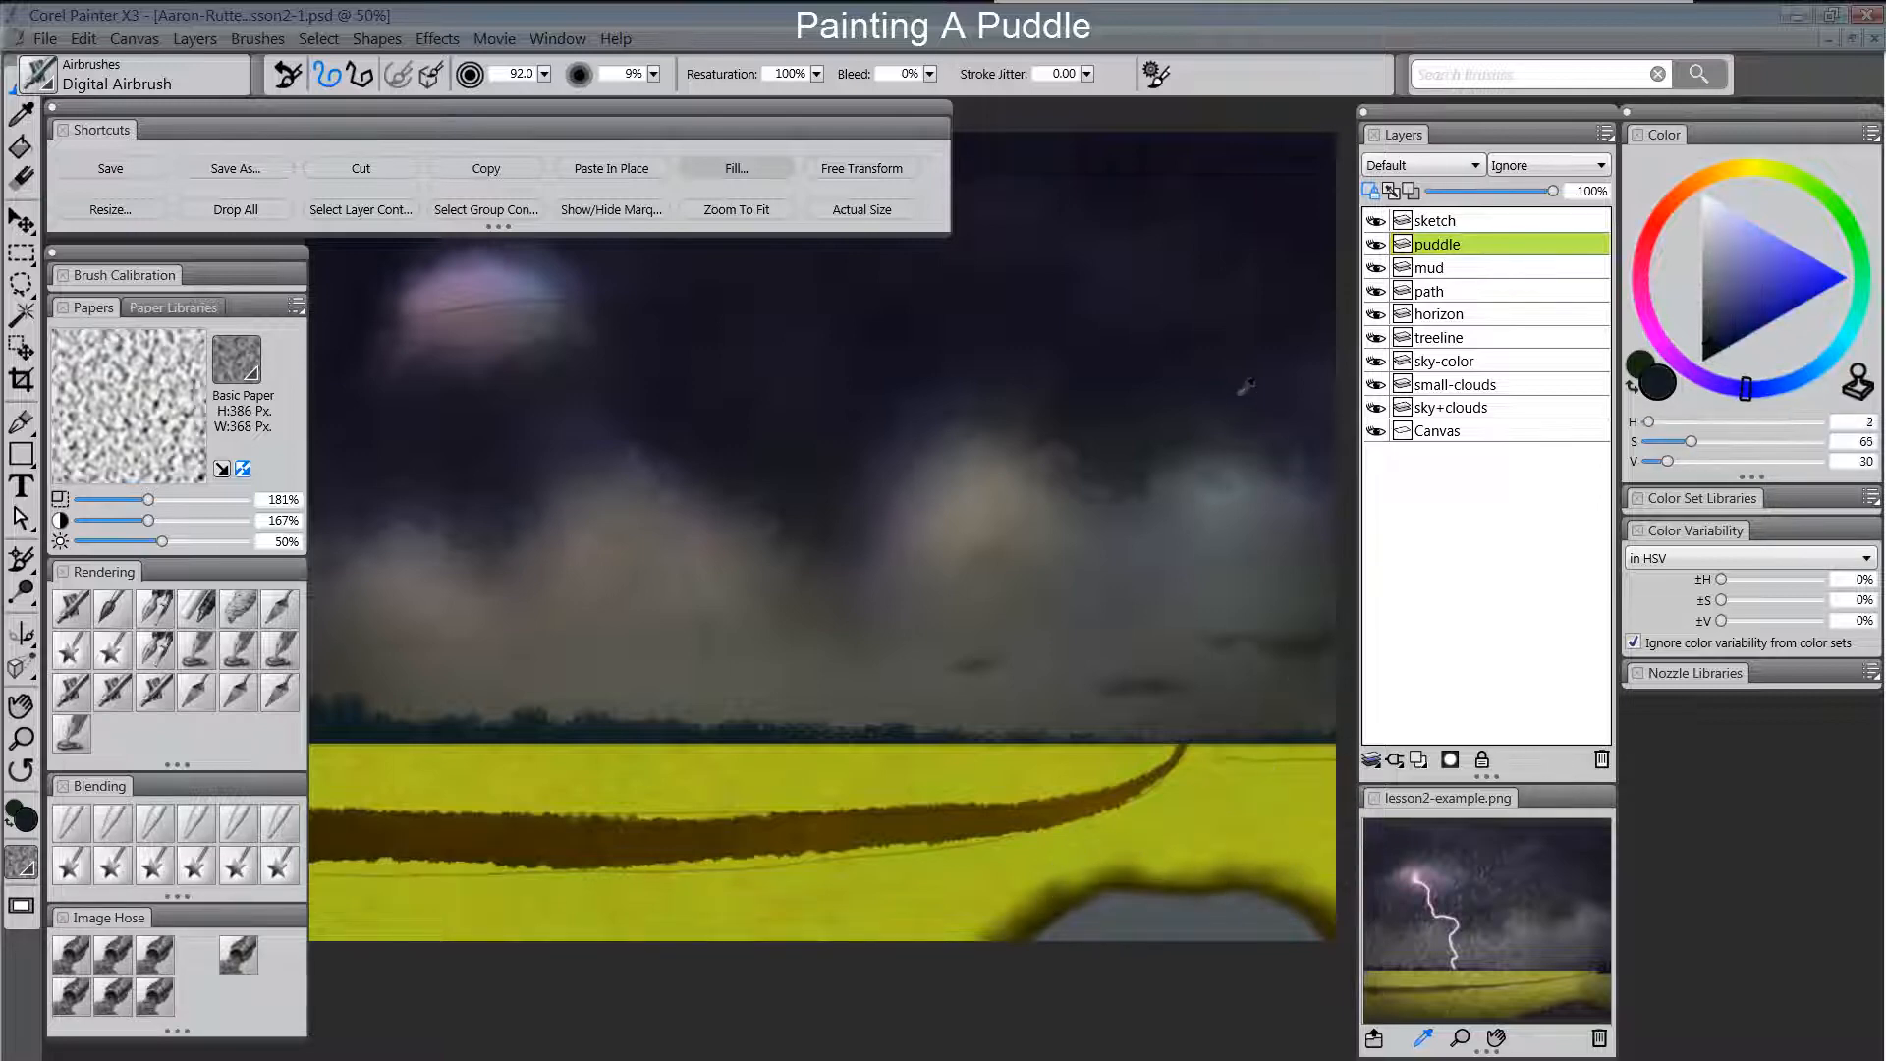
left_click(1243, 385, "alt")
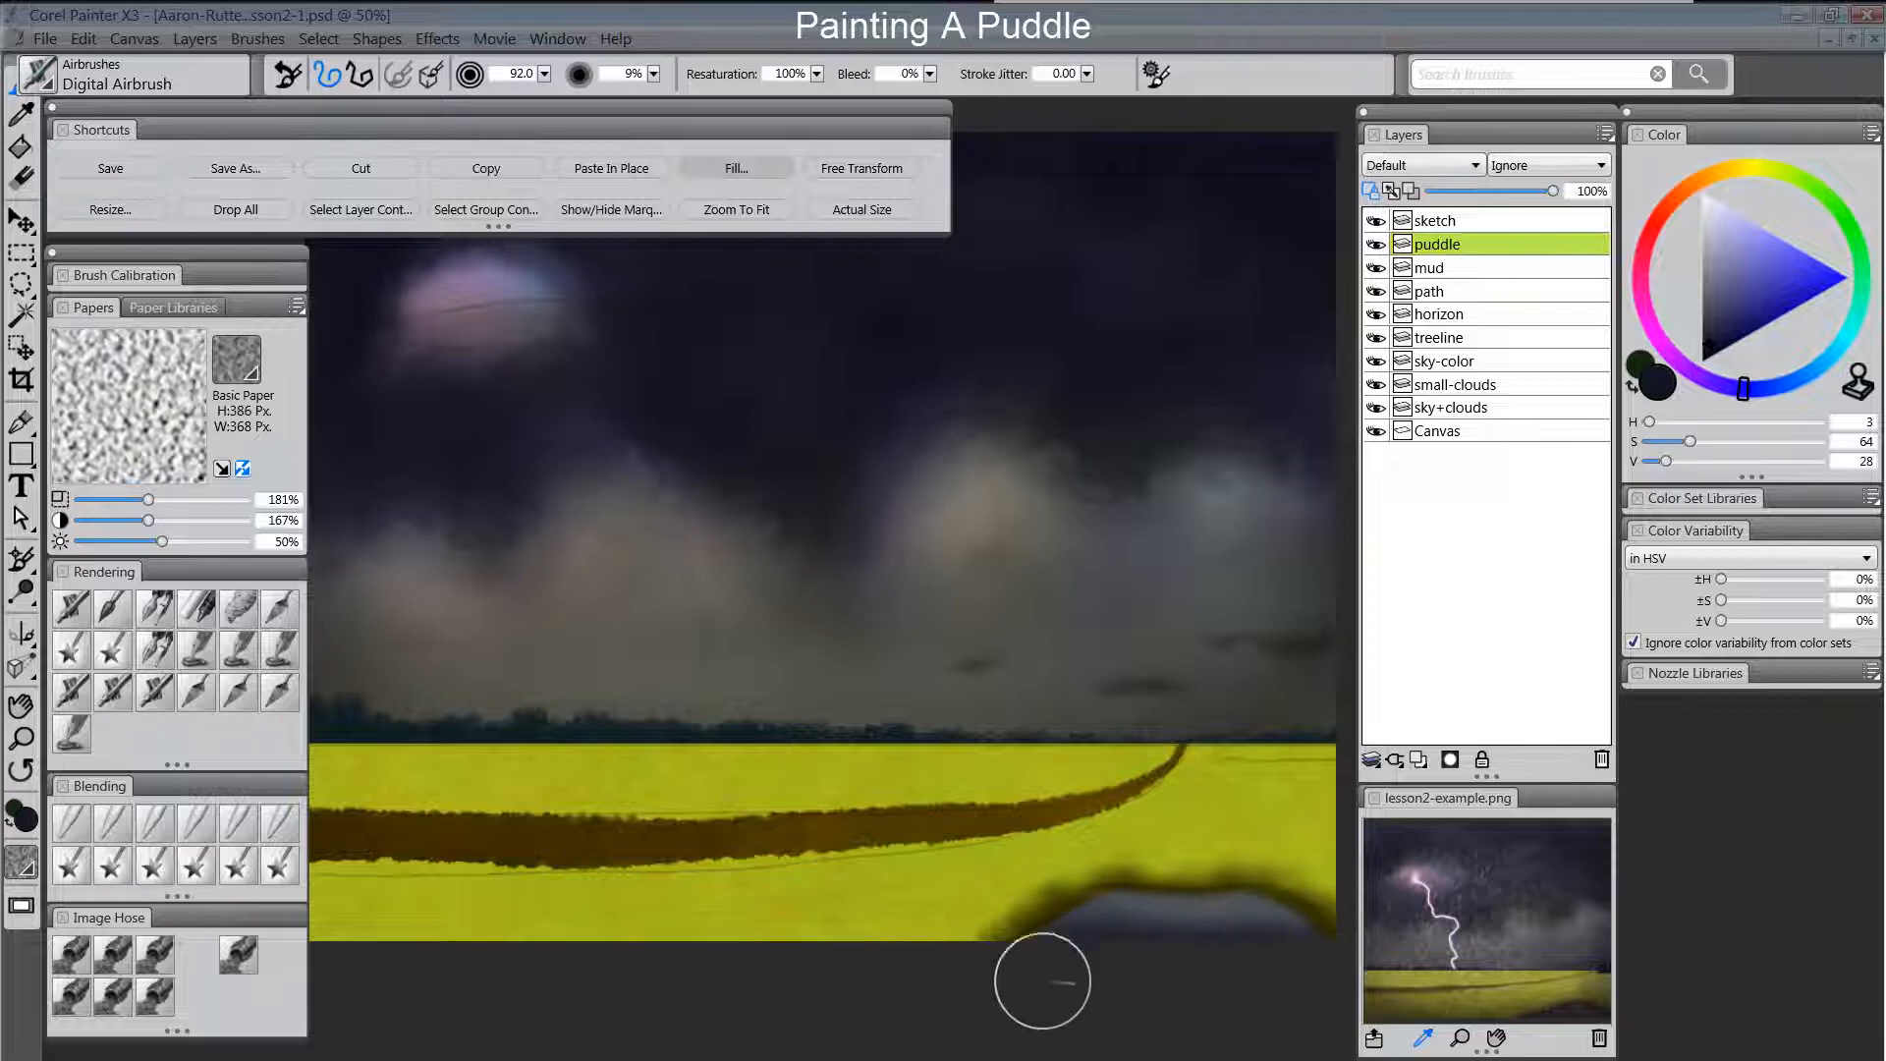
left_click(1241, 486, "alt")
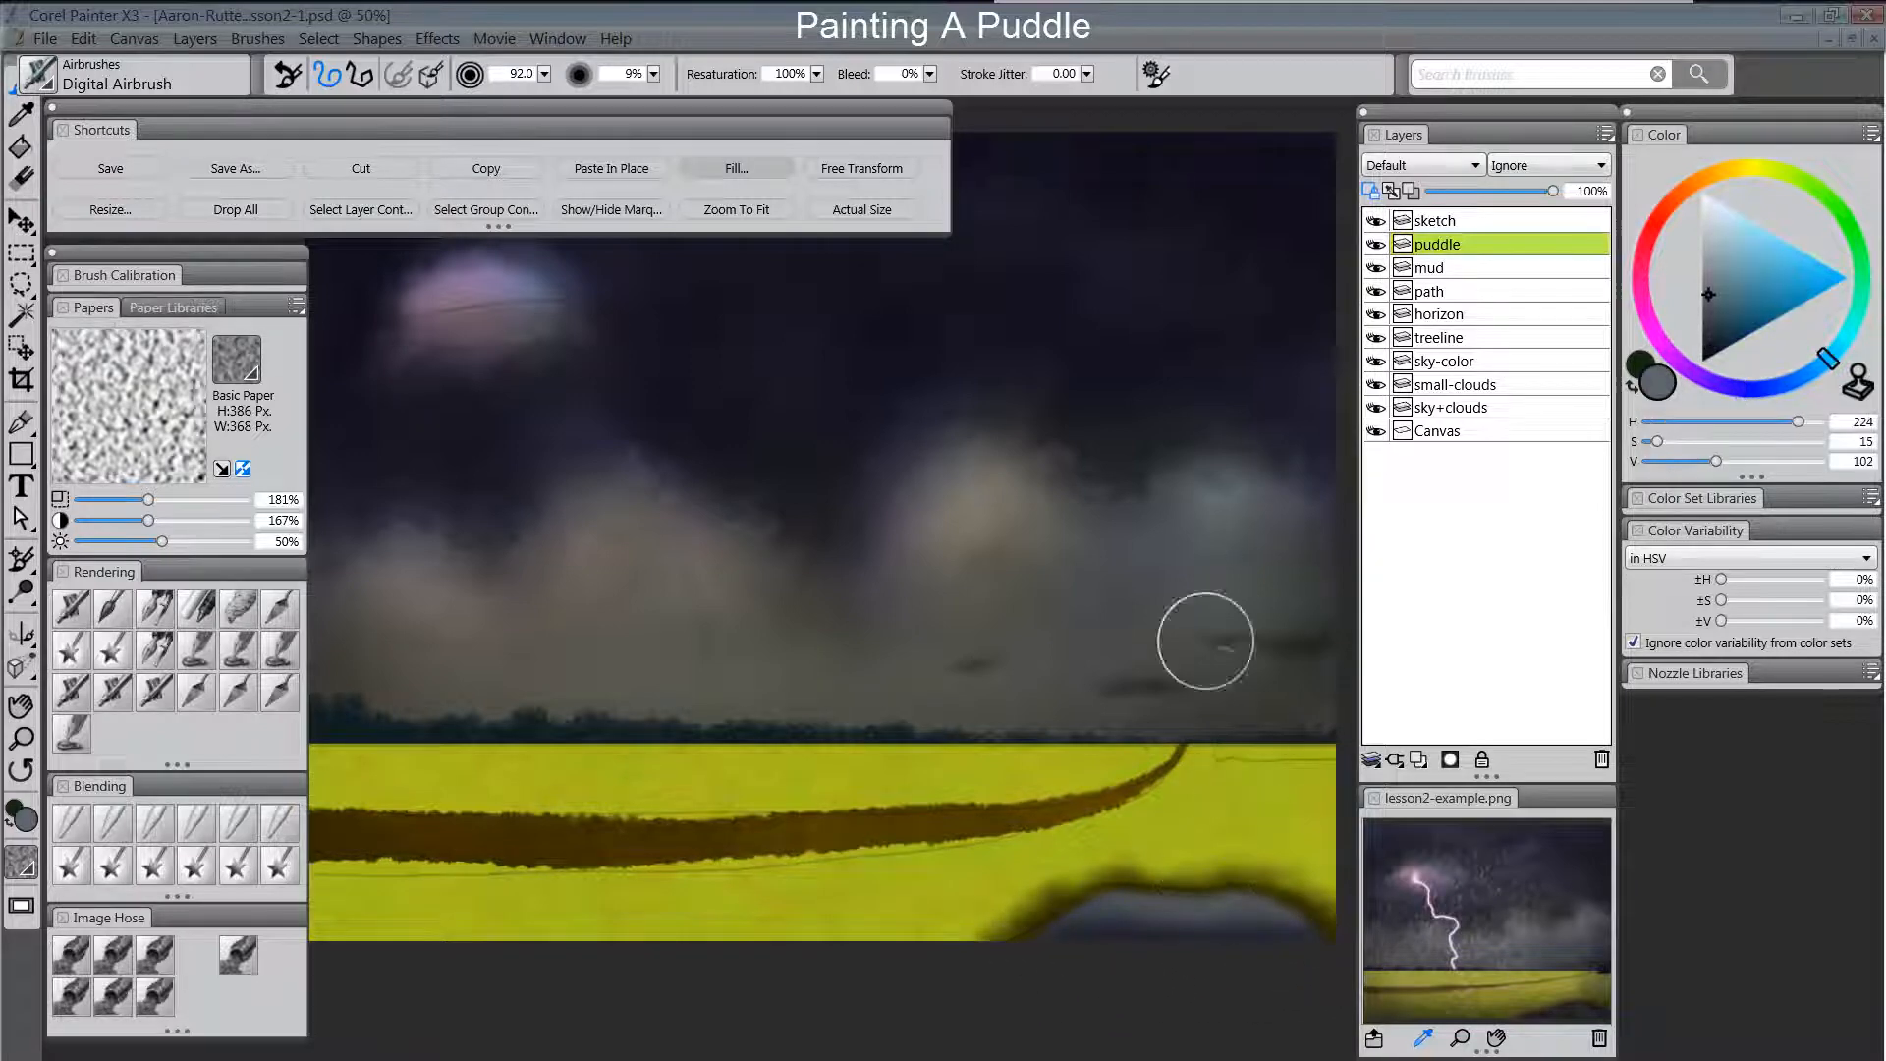
left_click(1288, 884)
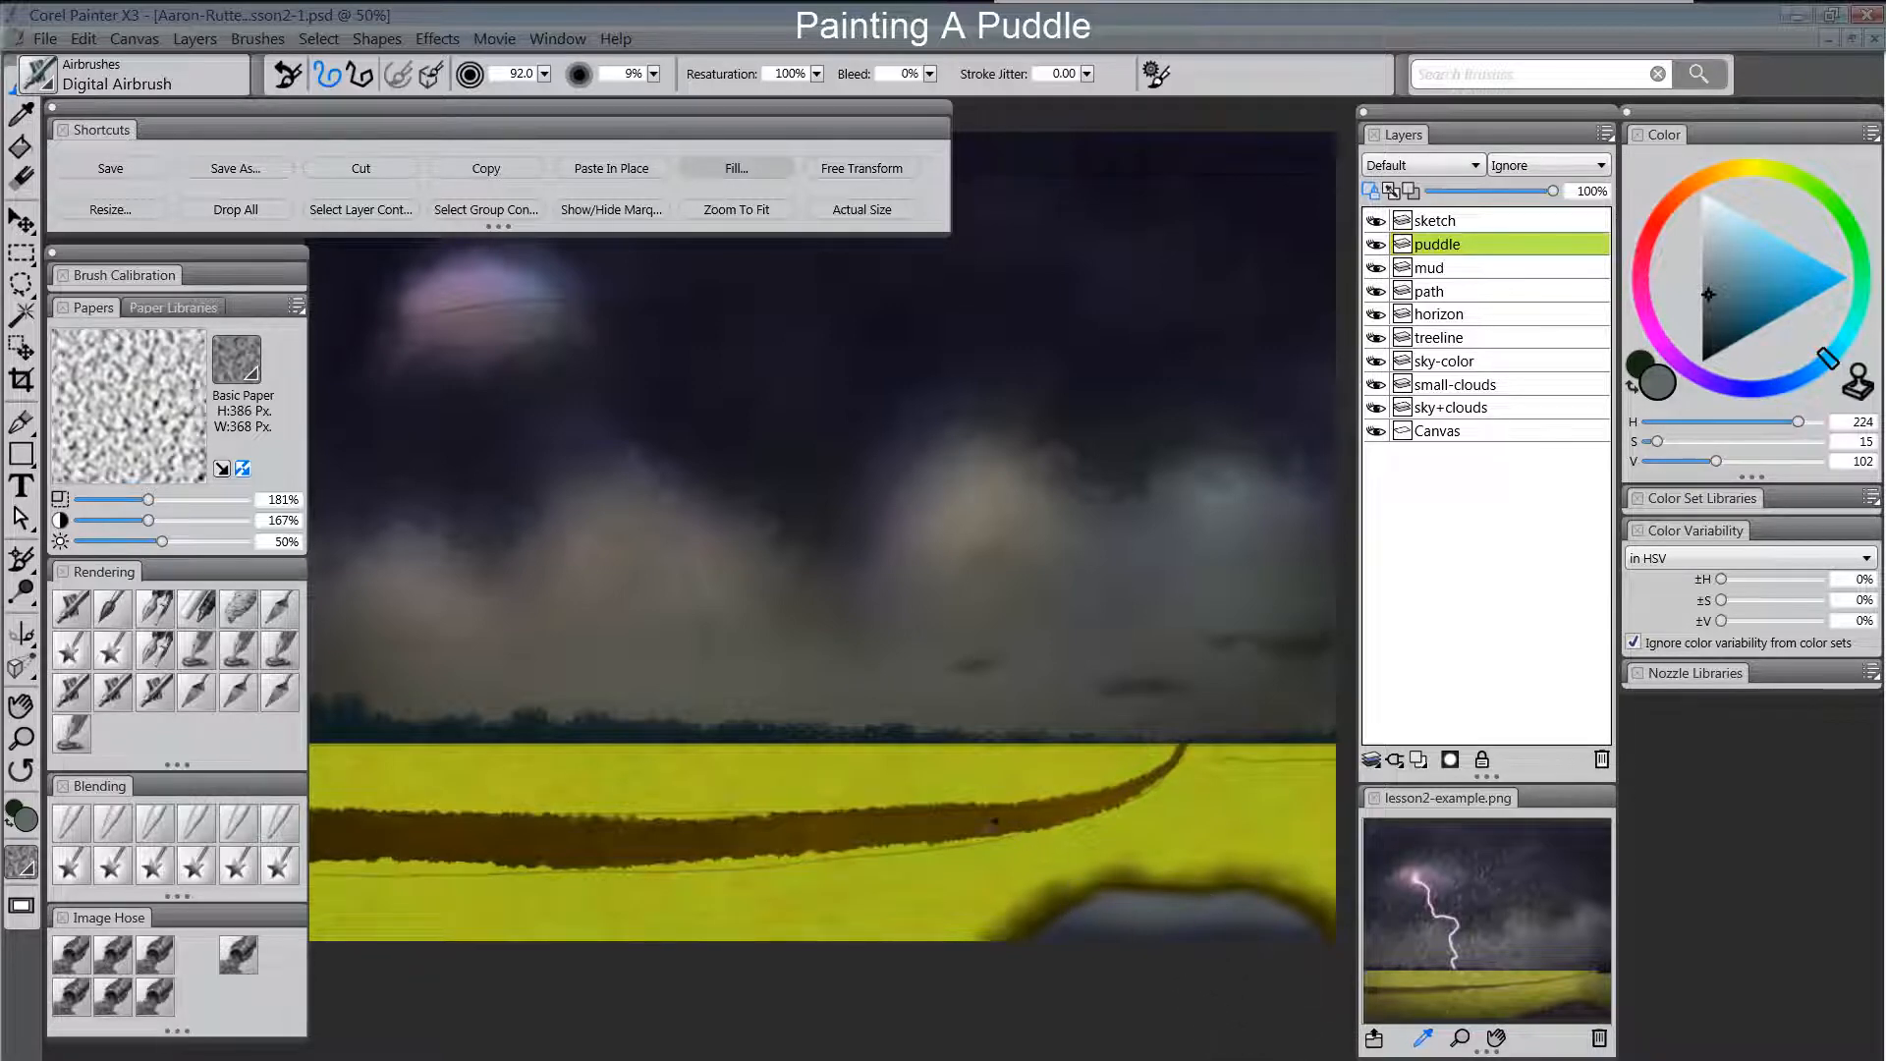
Airbrush very dark brown (H 117, S 199, V 13) along the puddle's upper edge and hide the sketch layer.
left_click(900, 822, "alt")
left_click(1724, 346)
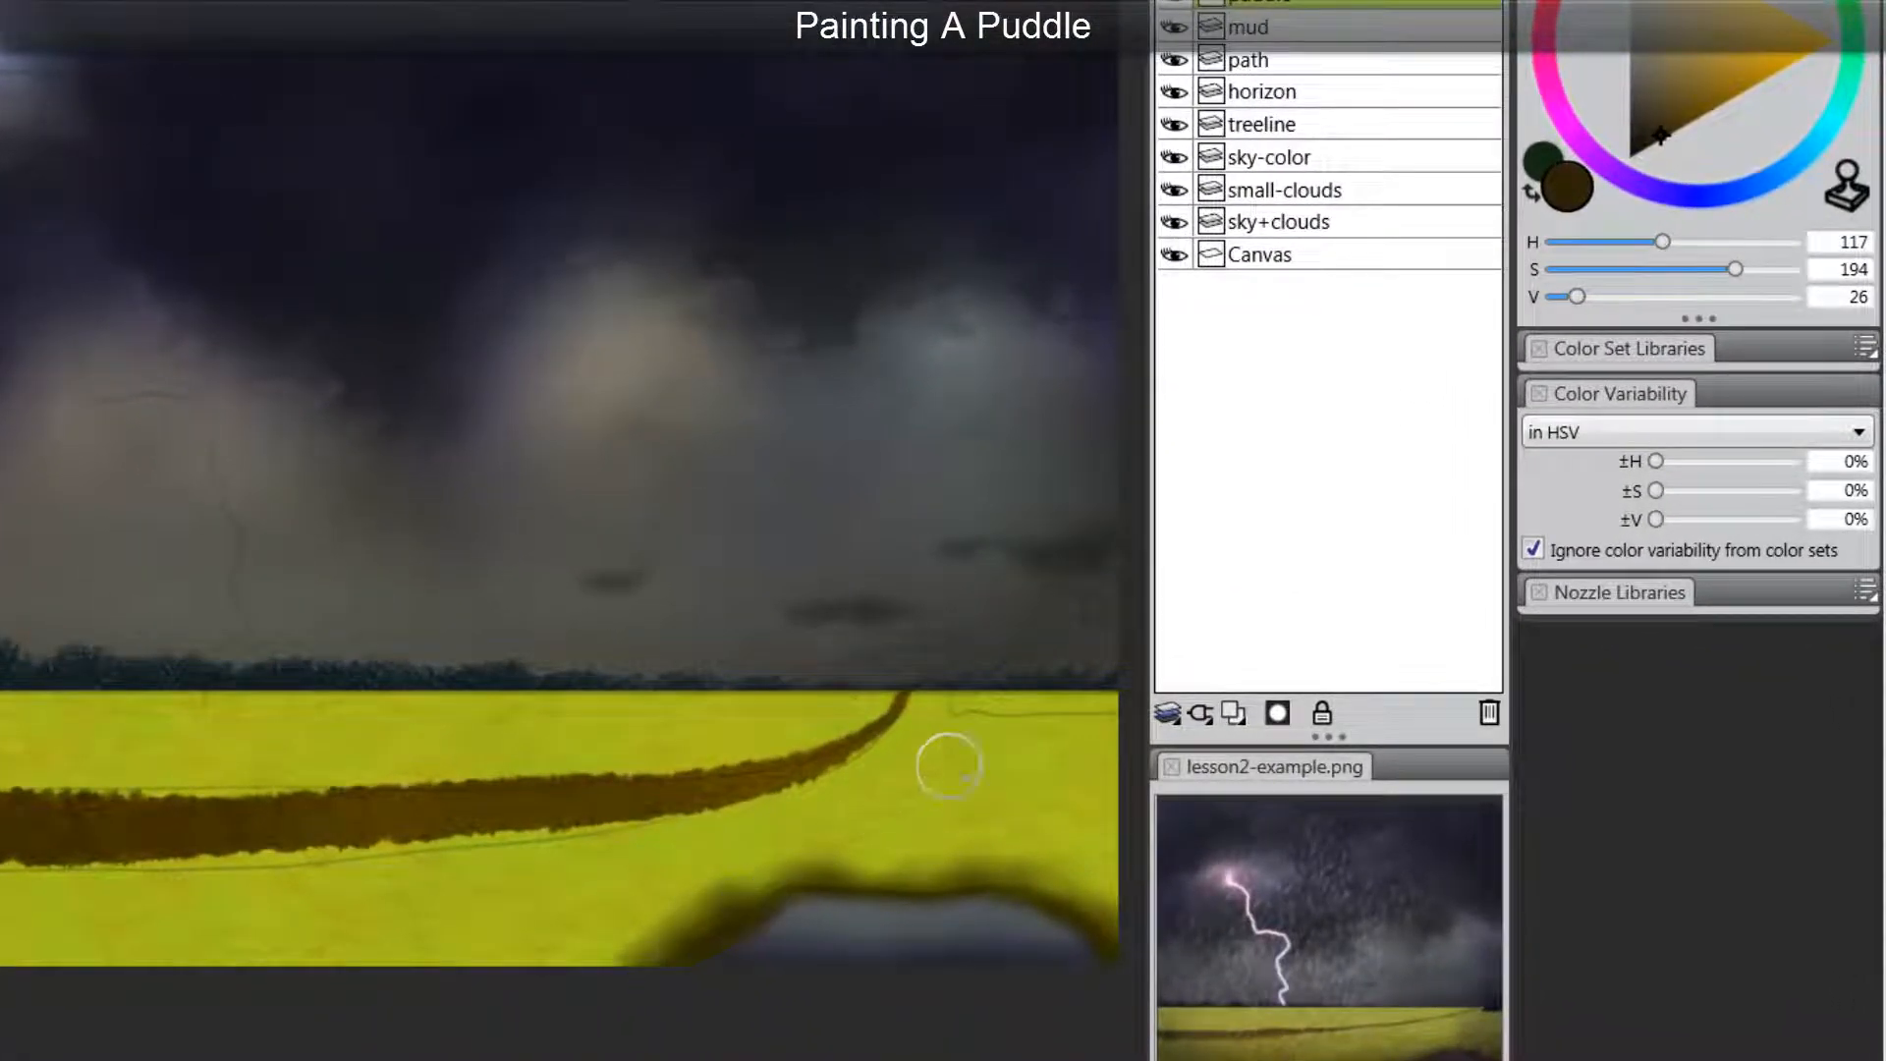
left_click(1643, 147)
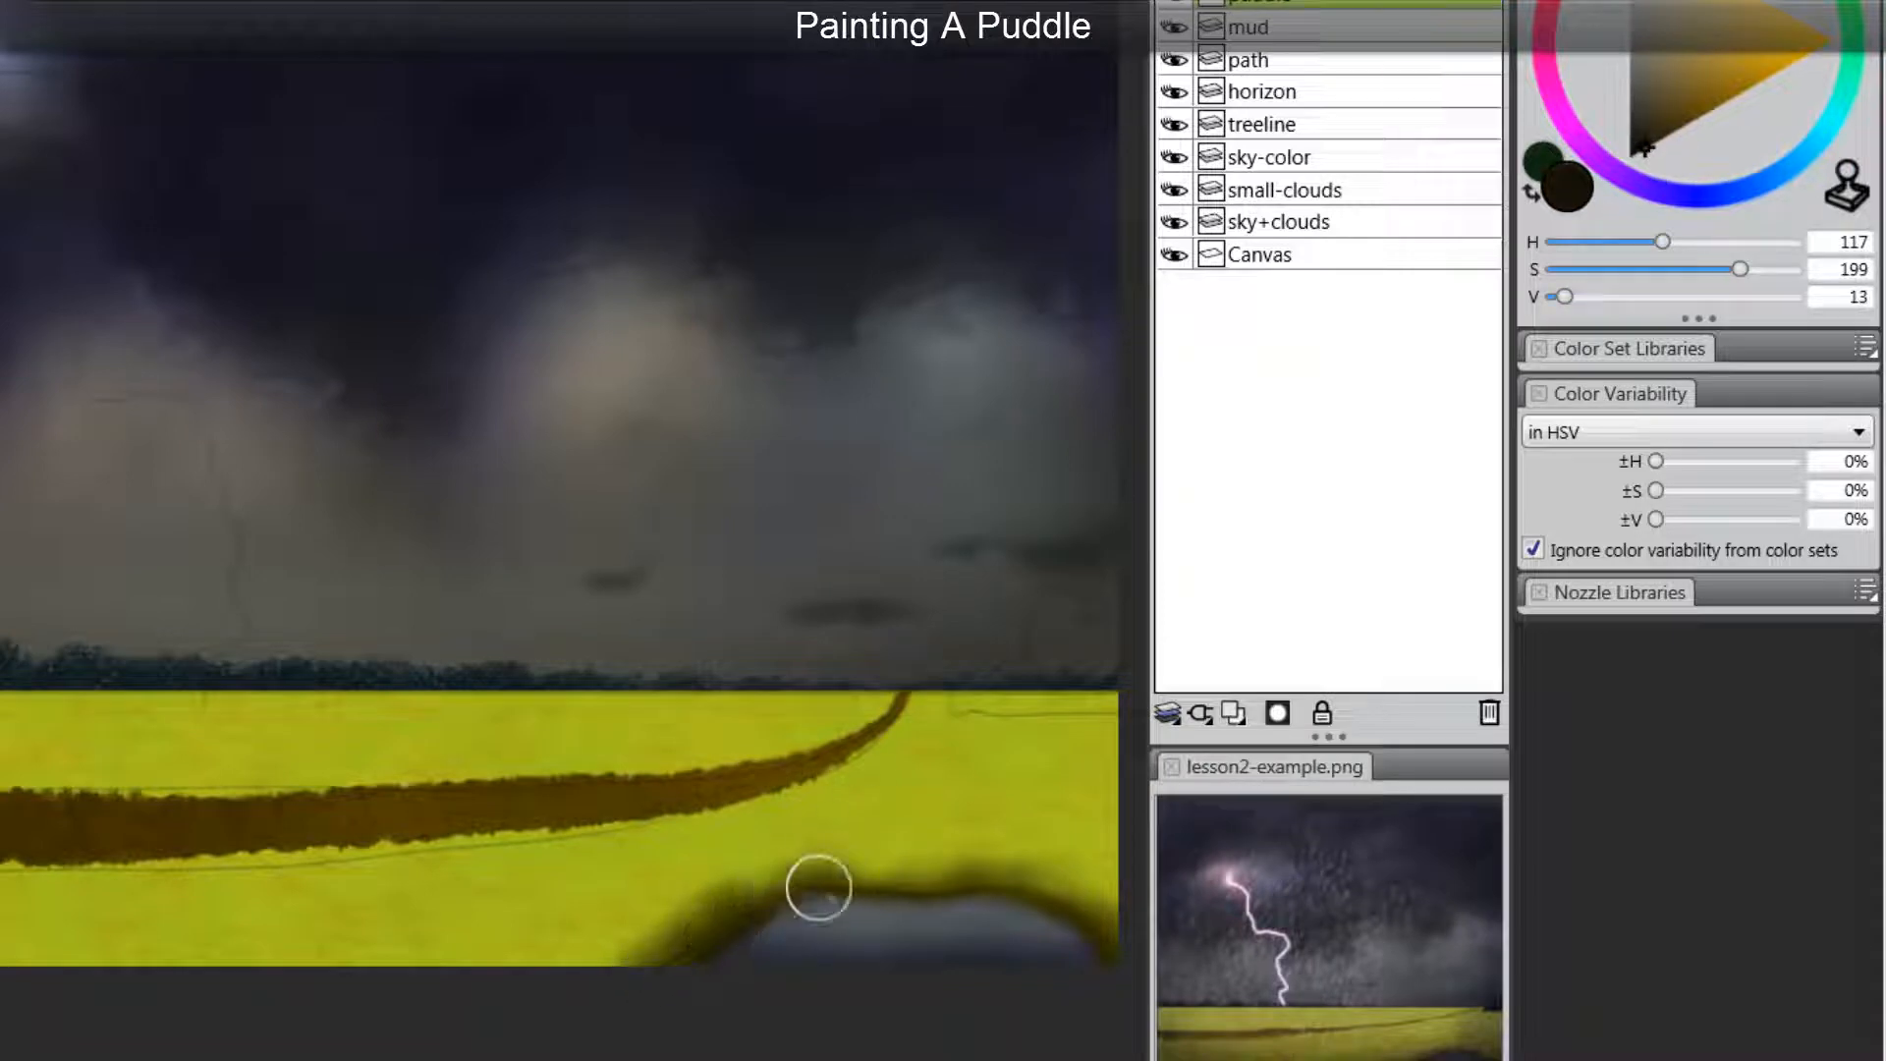
mouse_move(932, 882)
left_mouse_down()
mouse_move(836, 881)
mouse_move(1064, 873)
mouse_move(924, 887)
mouse_move(1033, 885)
mouse_move(1108, 932)
mouse_move(1027, 879)
mouse_move(1130, 937)
mouse_move(1034, 880)
mouse_move(1127, 936)
mouse_move(1049, 890)
mouse_move(931, 889)
left_mouse_up()
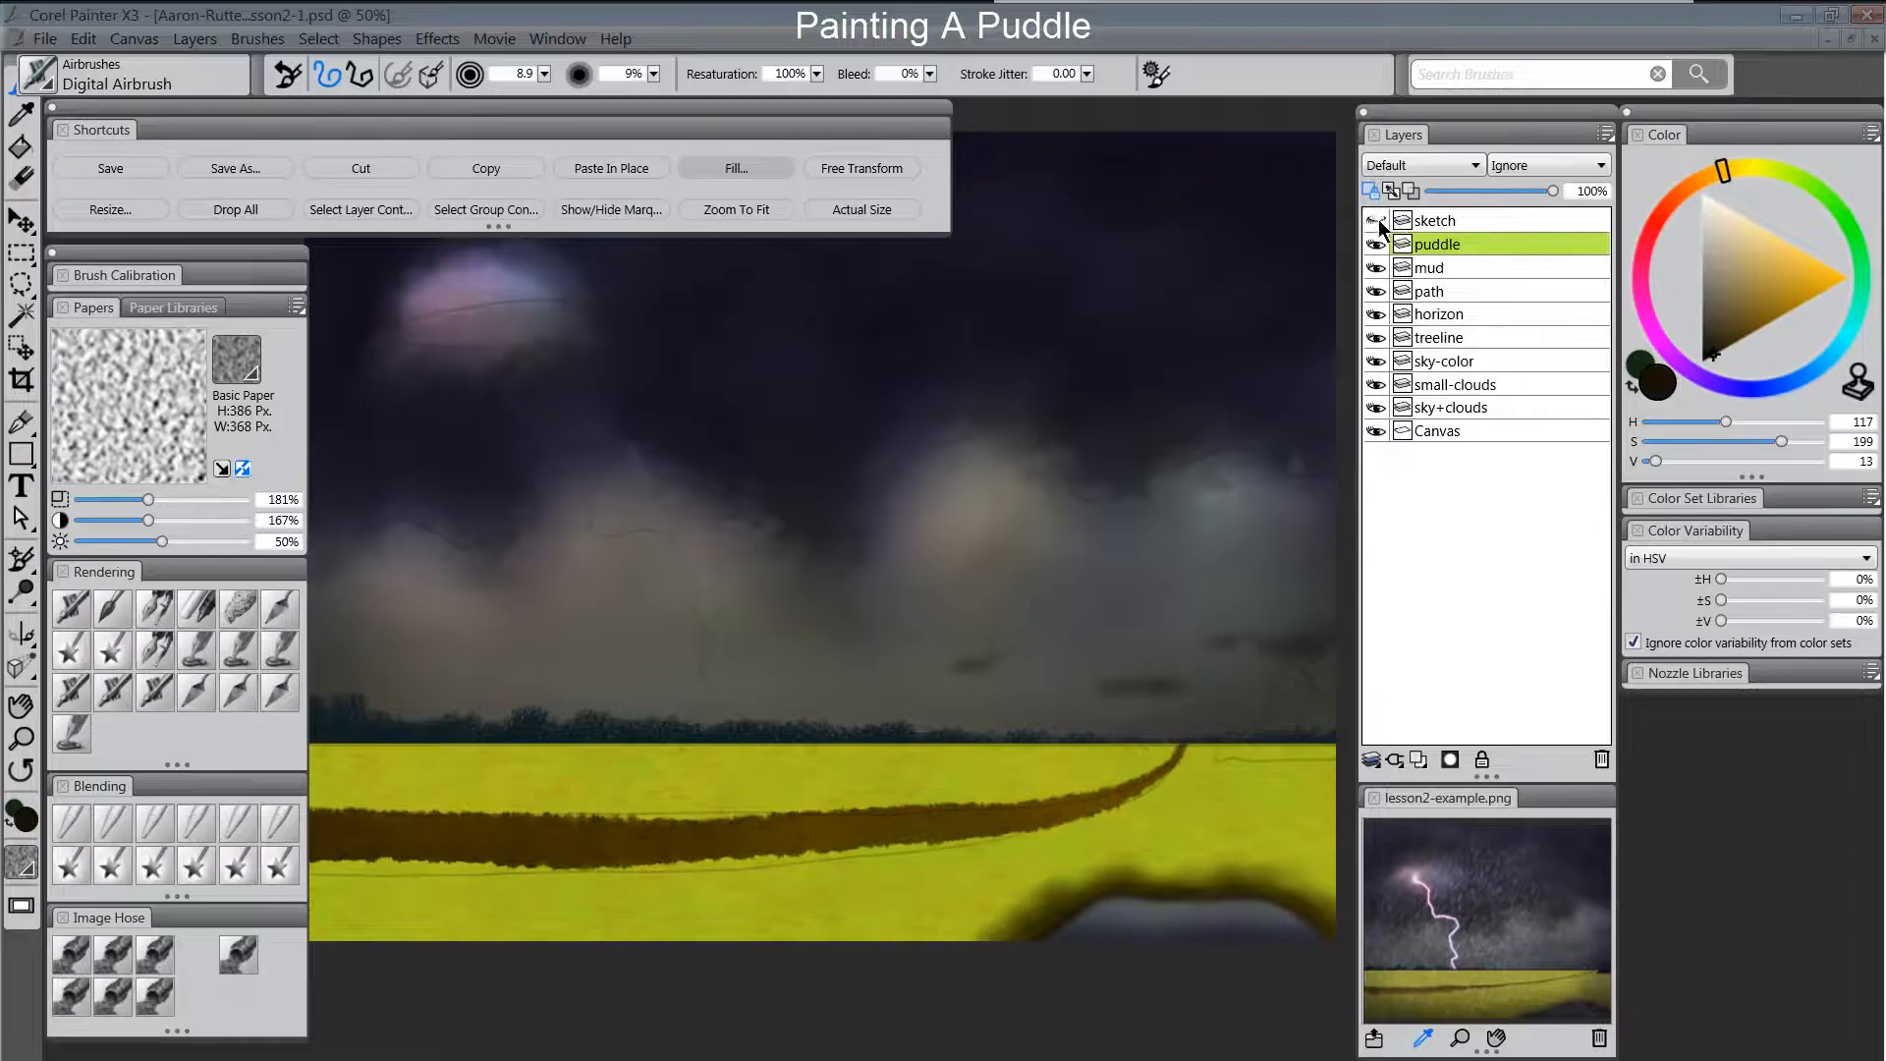
left_click(1377, 222)
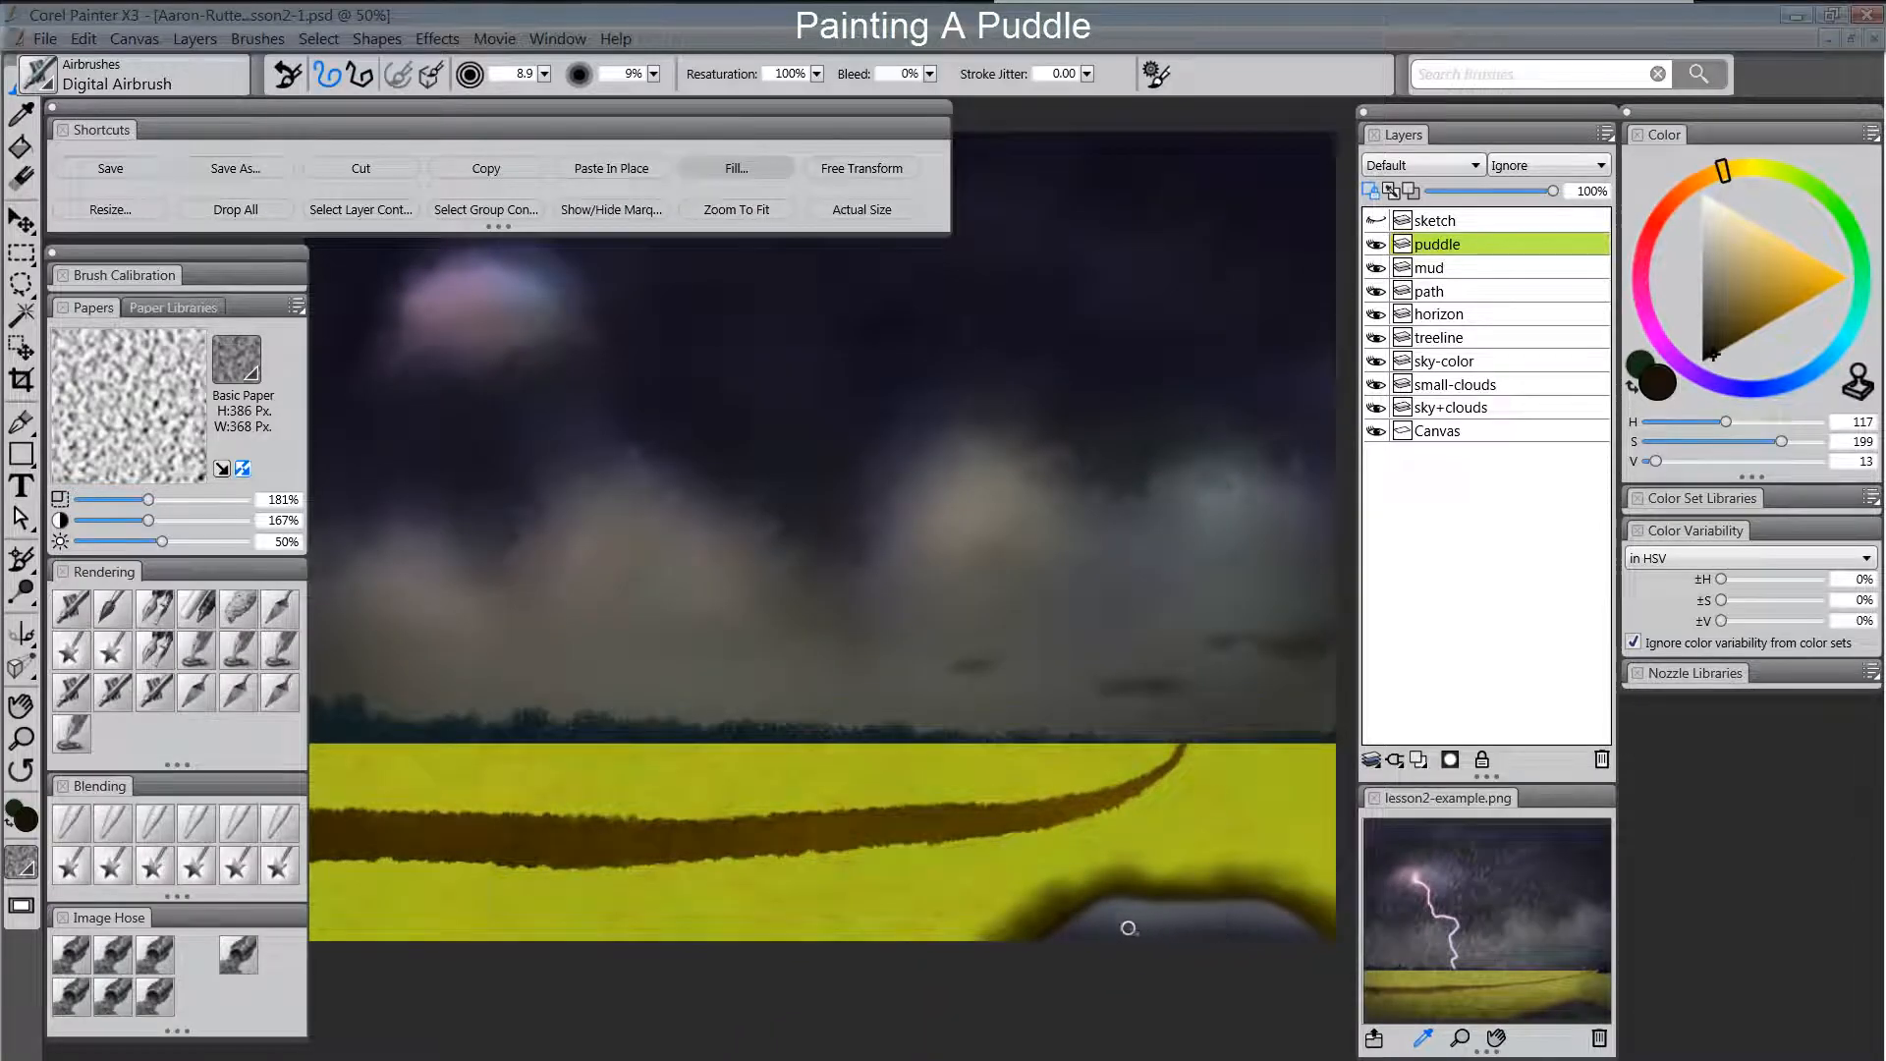
Add a new layer named waterline above the puddle layer and set its blend mode to Screen.
left_click(20, 737)
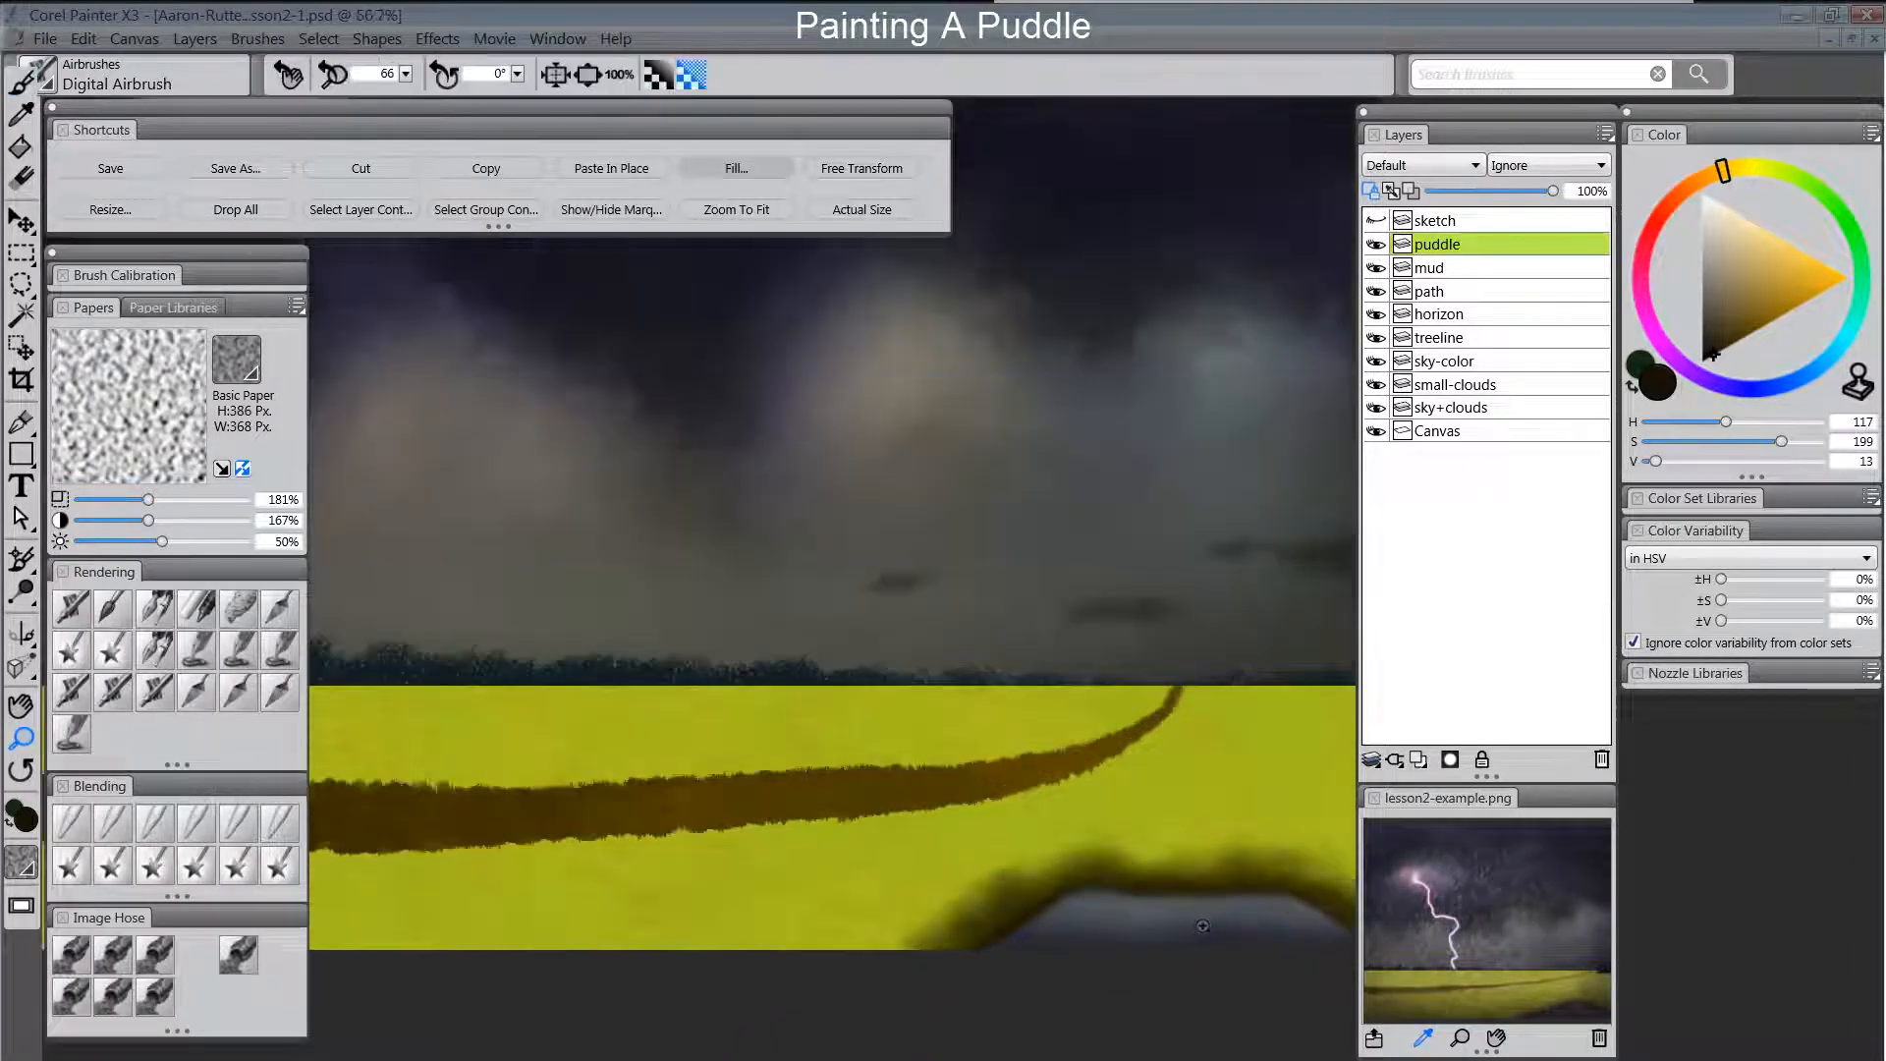
left_click(1197, 923)
left_click(1035, 918, "alt")
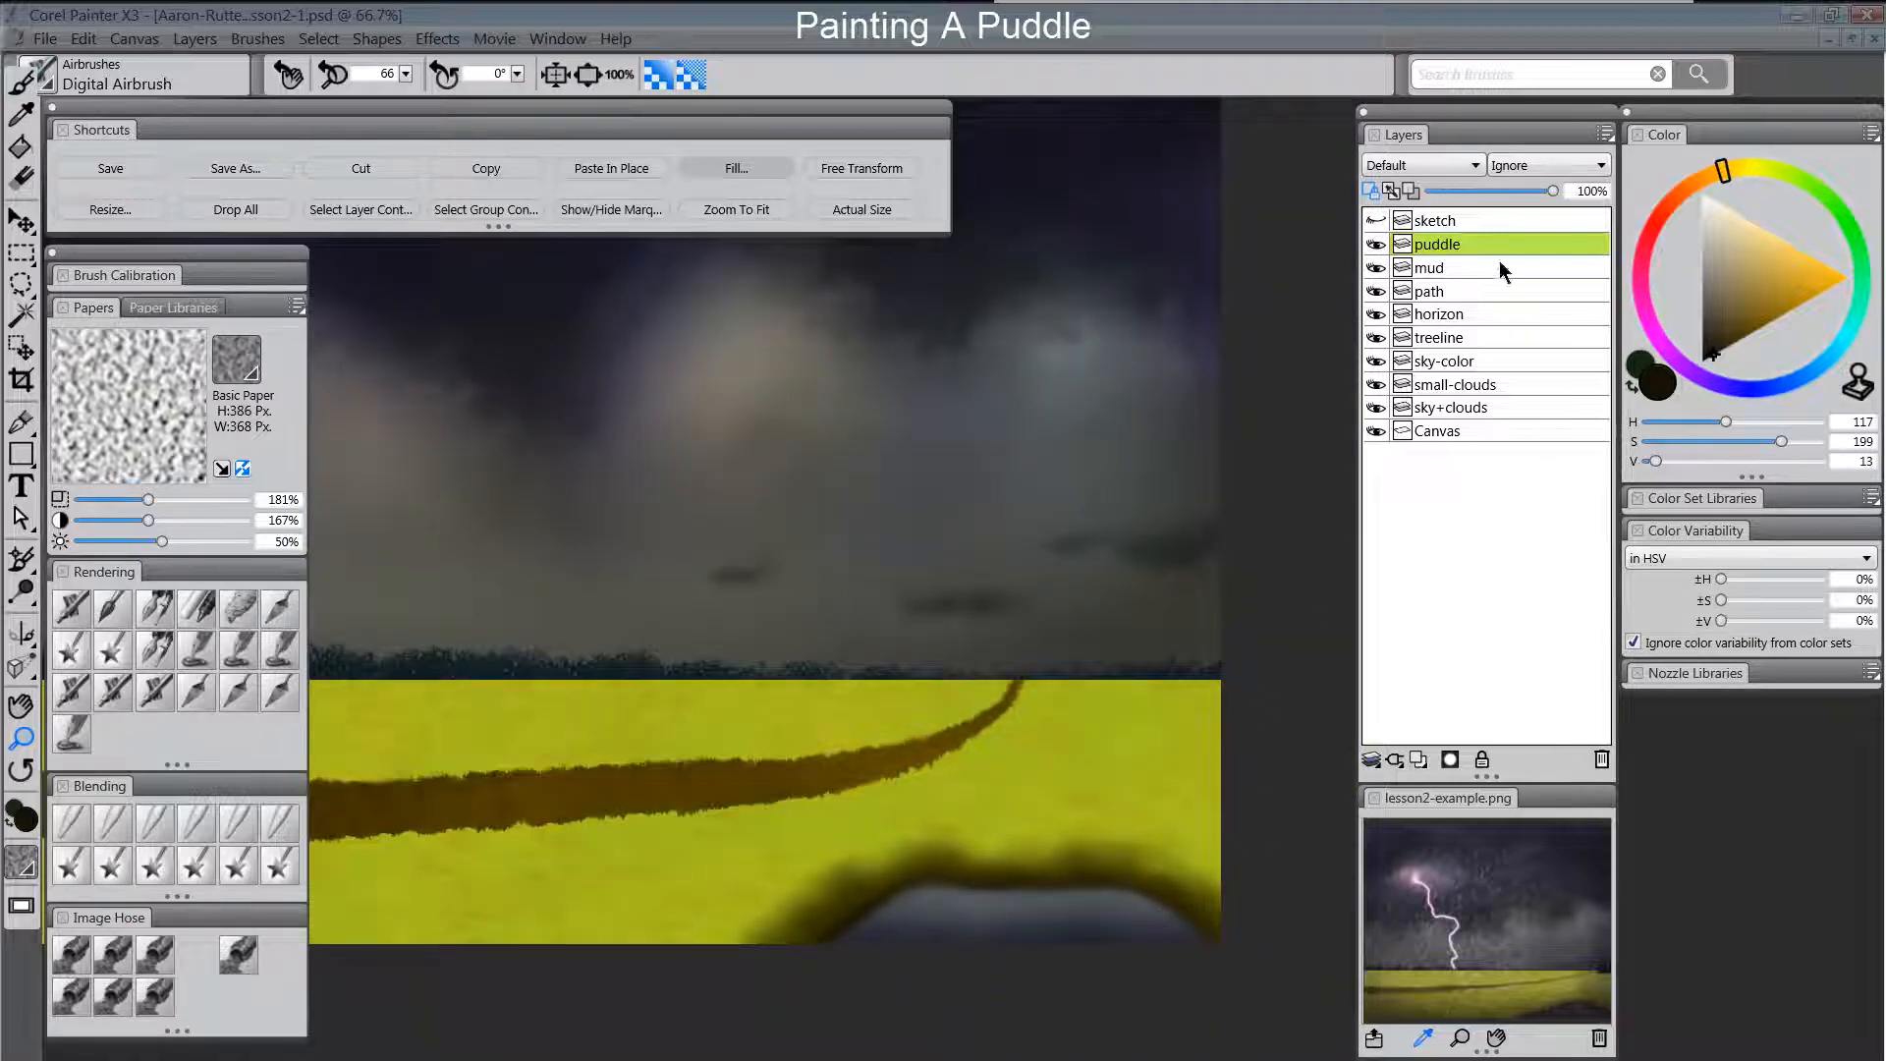
left_click(1419, 760)
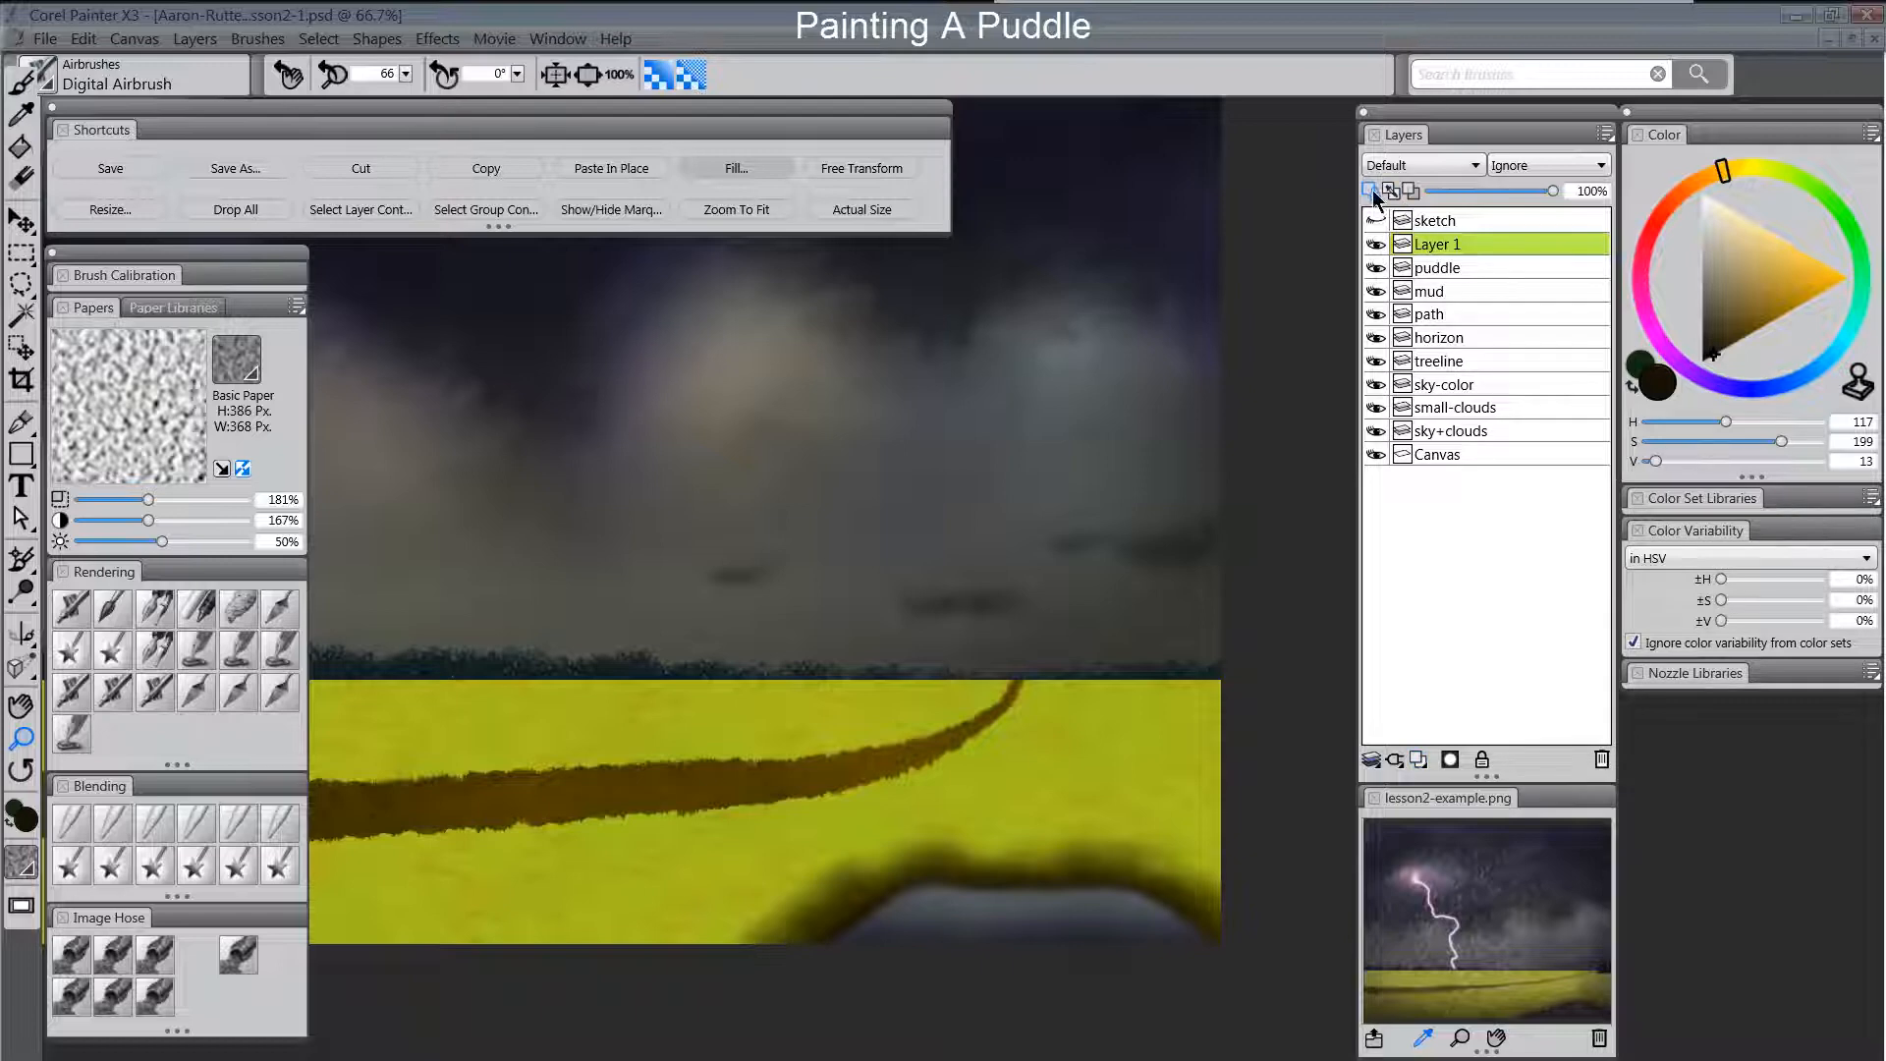
left_click(1410, 175)
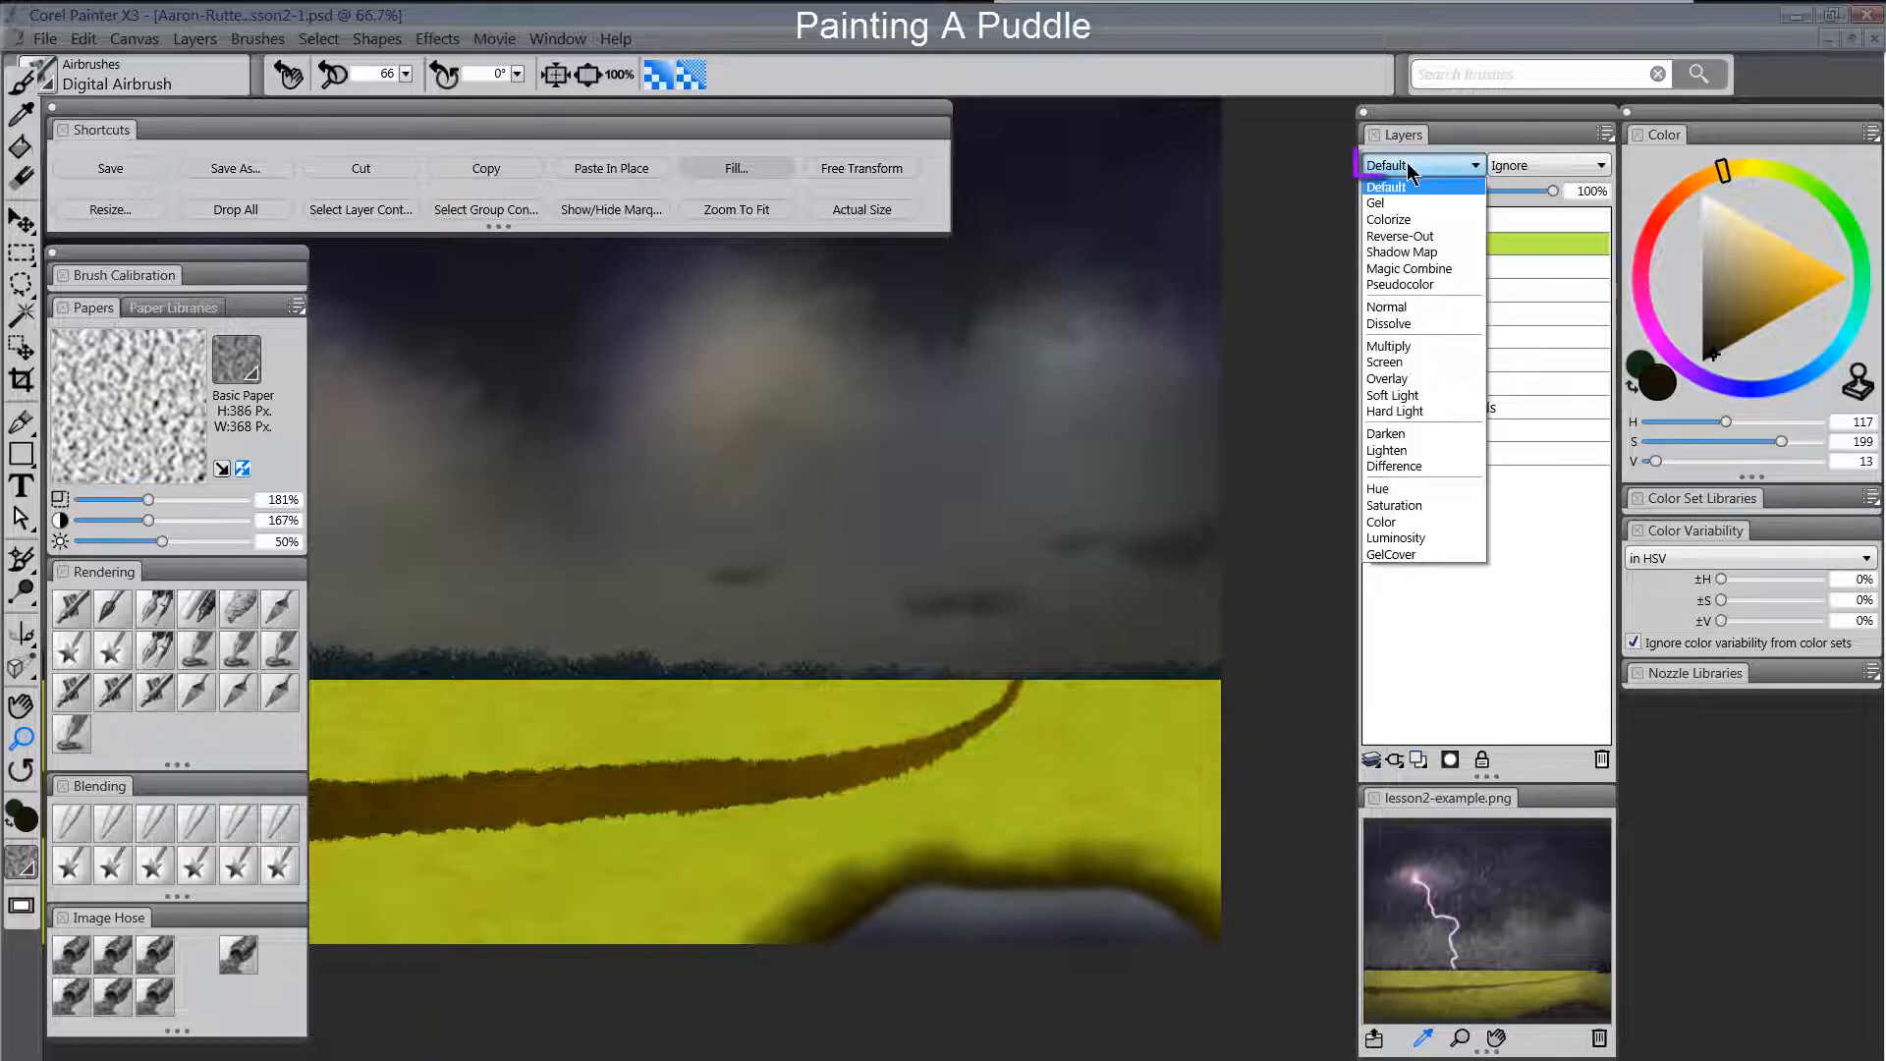
left_click(1404, 359)
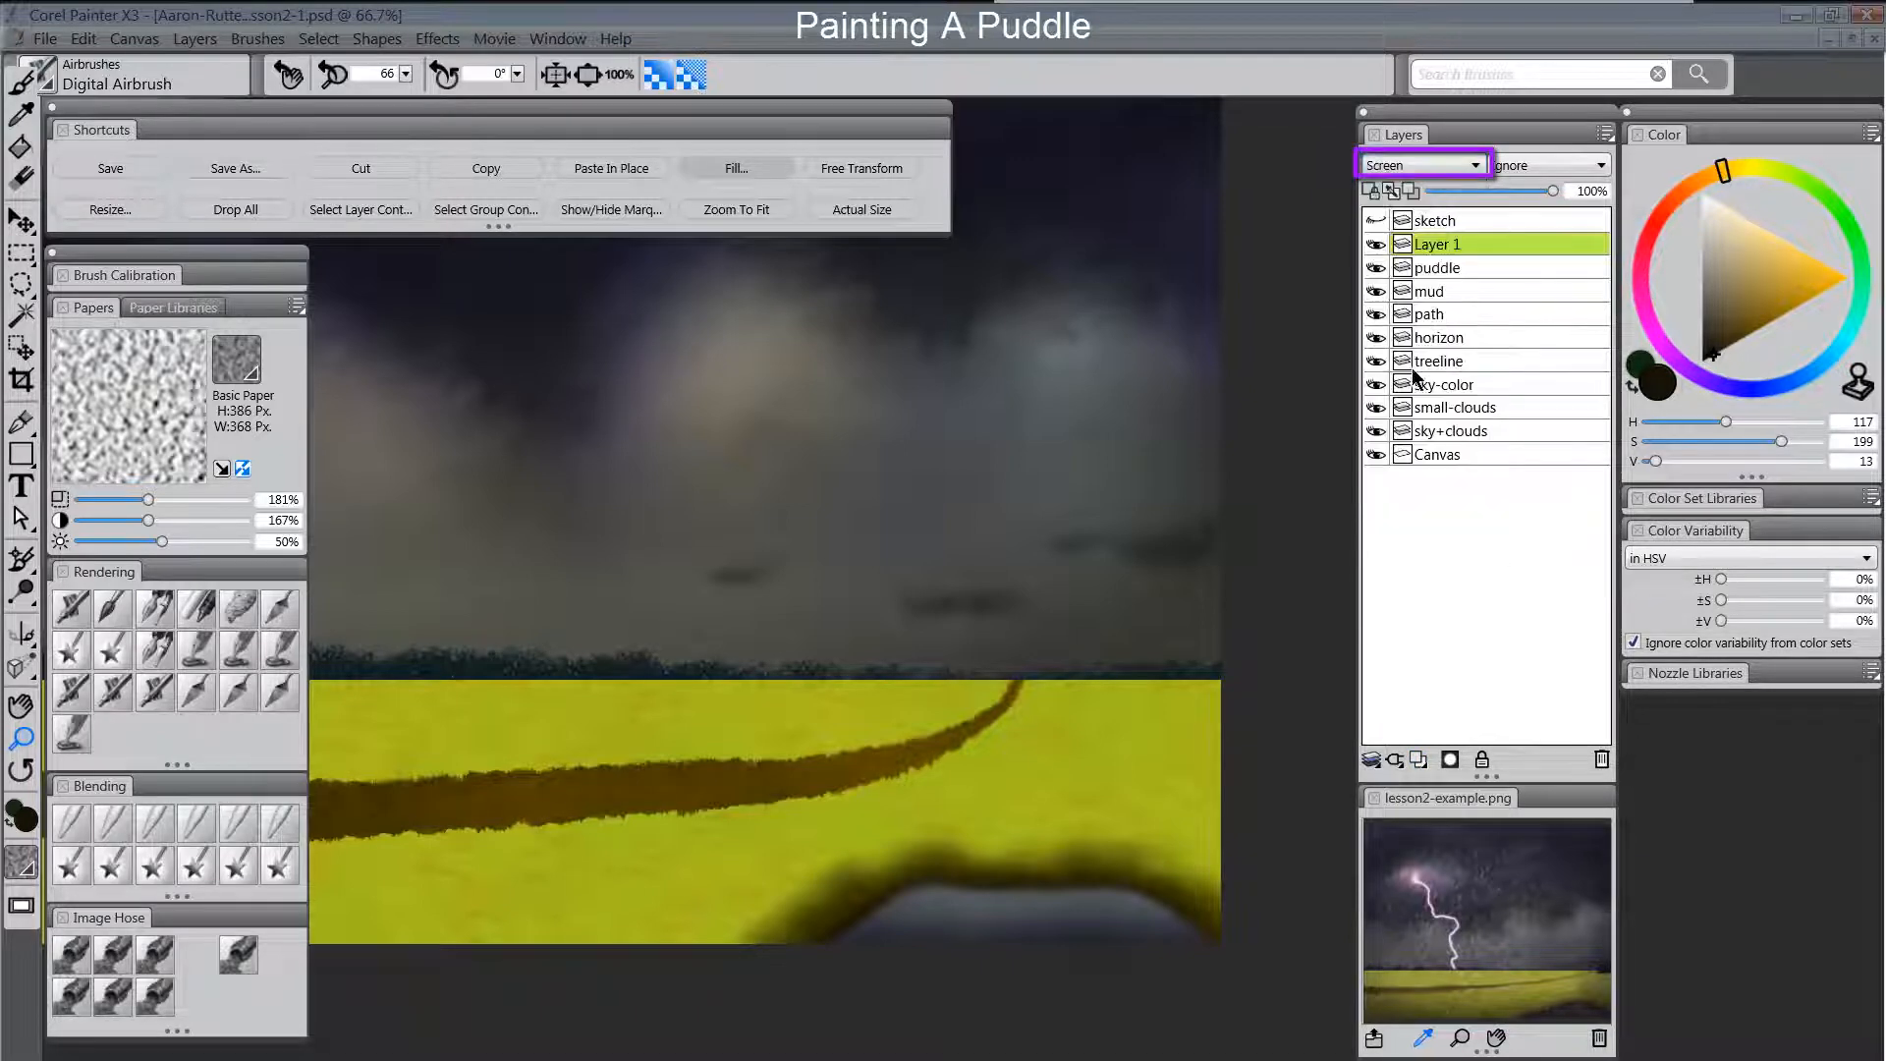
double_click(1436, 246)
type("wat")
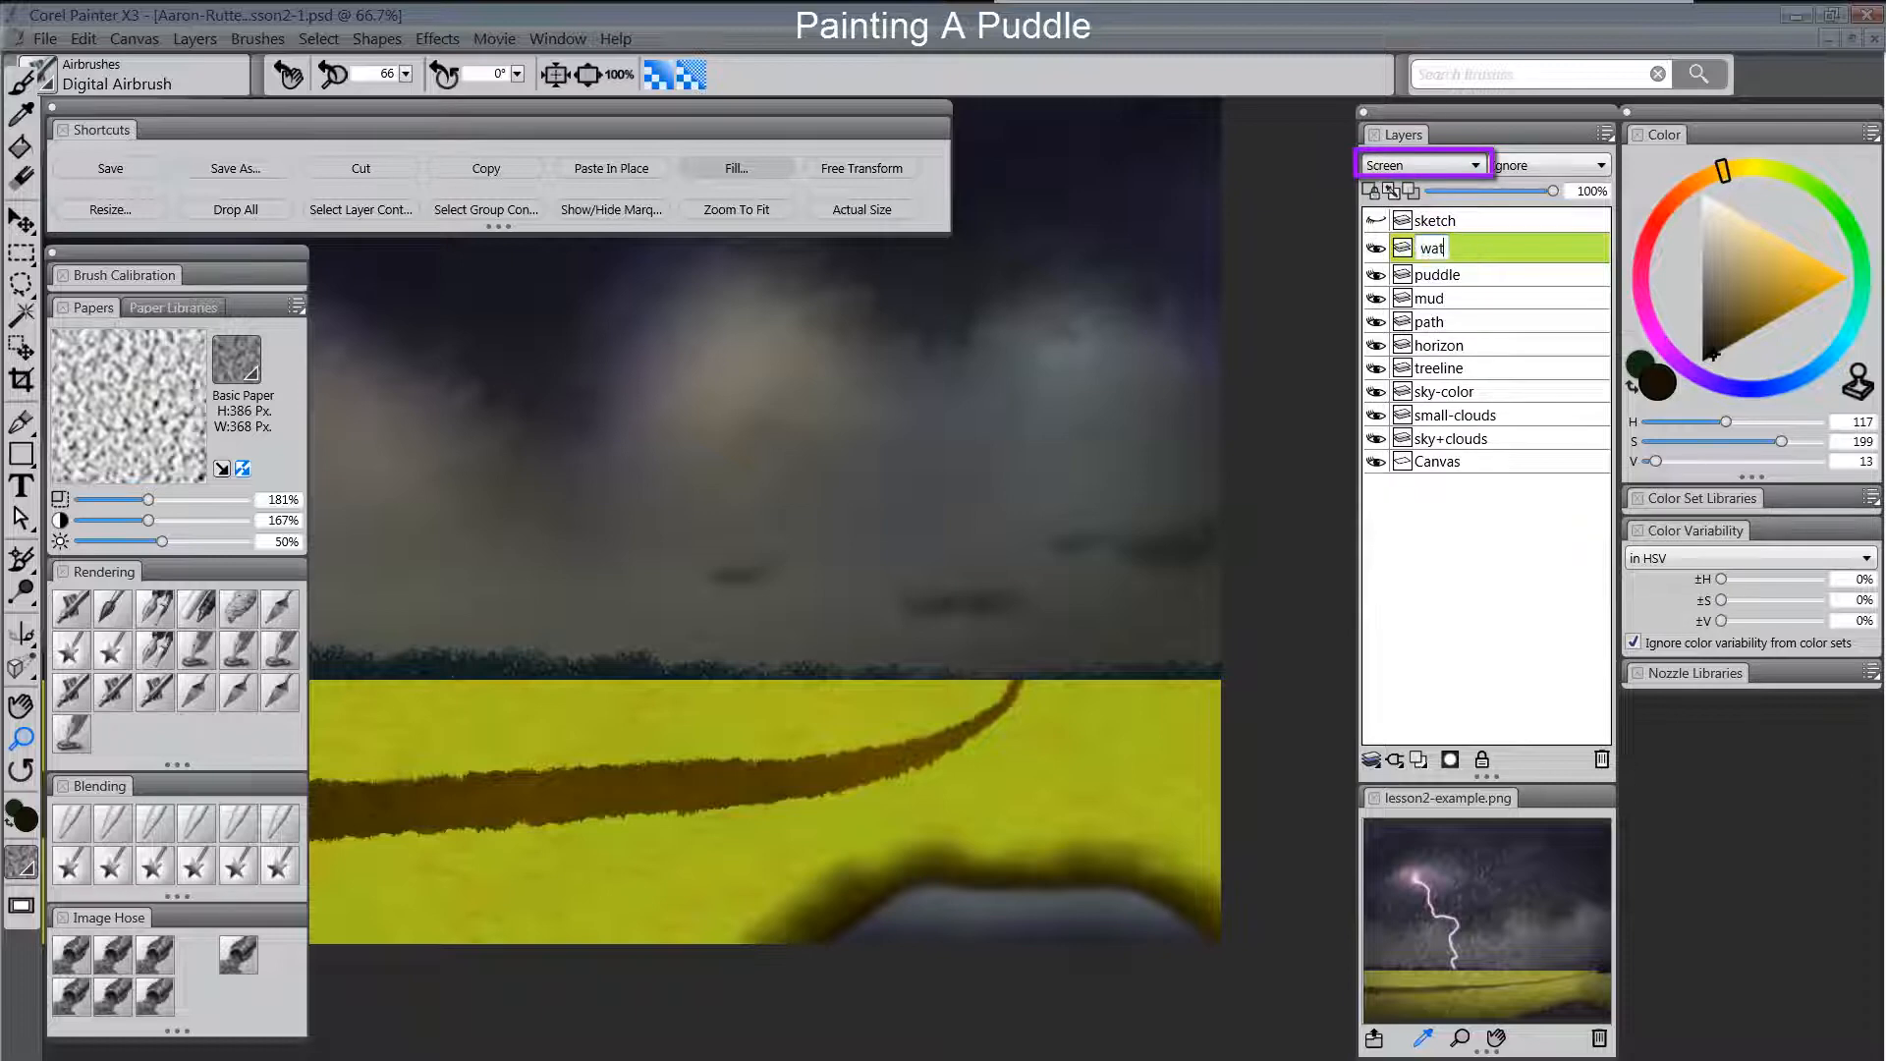
type("erline")
key("Return")
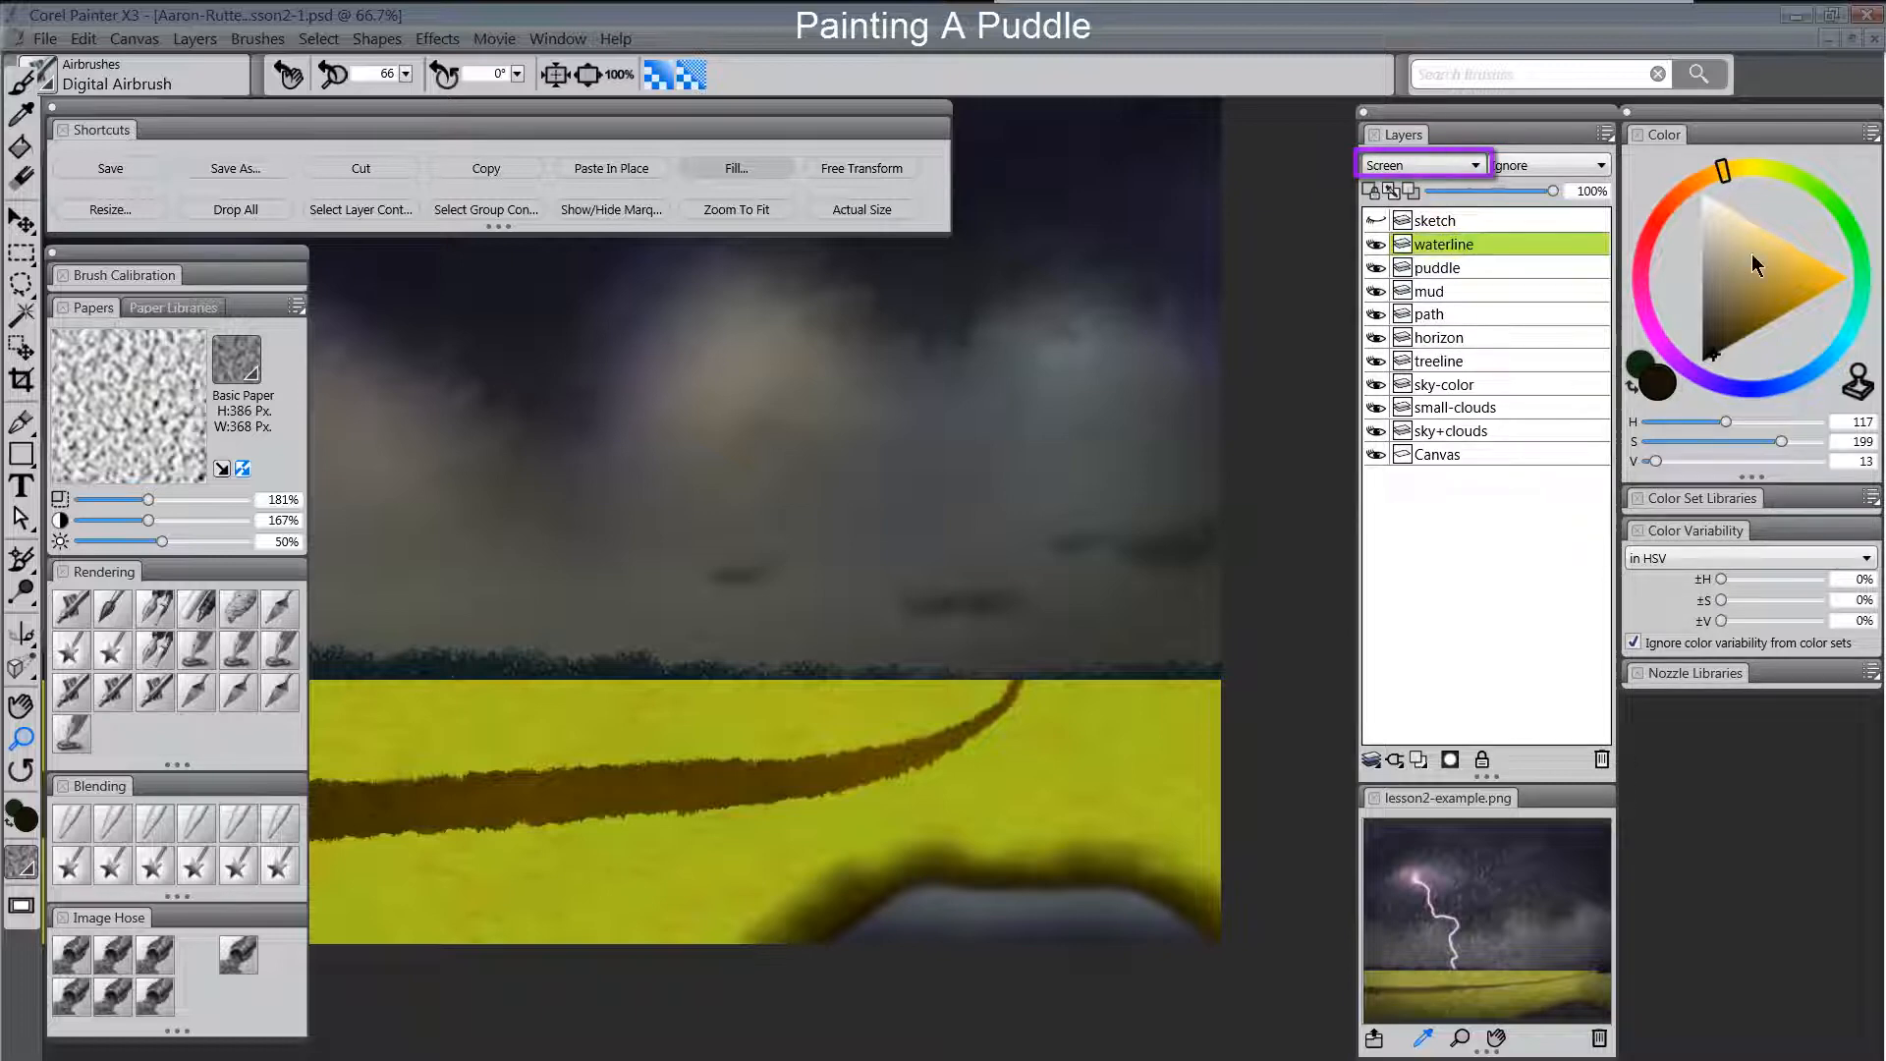
Paint a thin light grey-blue waterline (H 230, S 18, V 139) along the puddle's edge with the Loaded Palette Knife at size 4.2.
left_click(1712, 272)
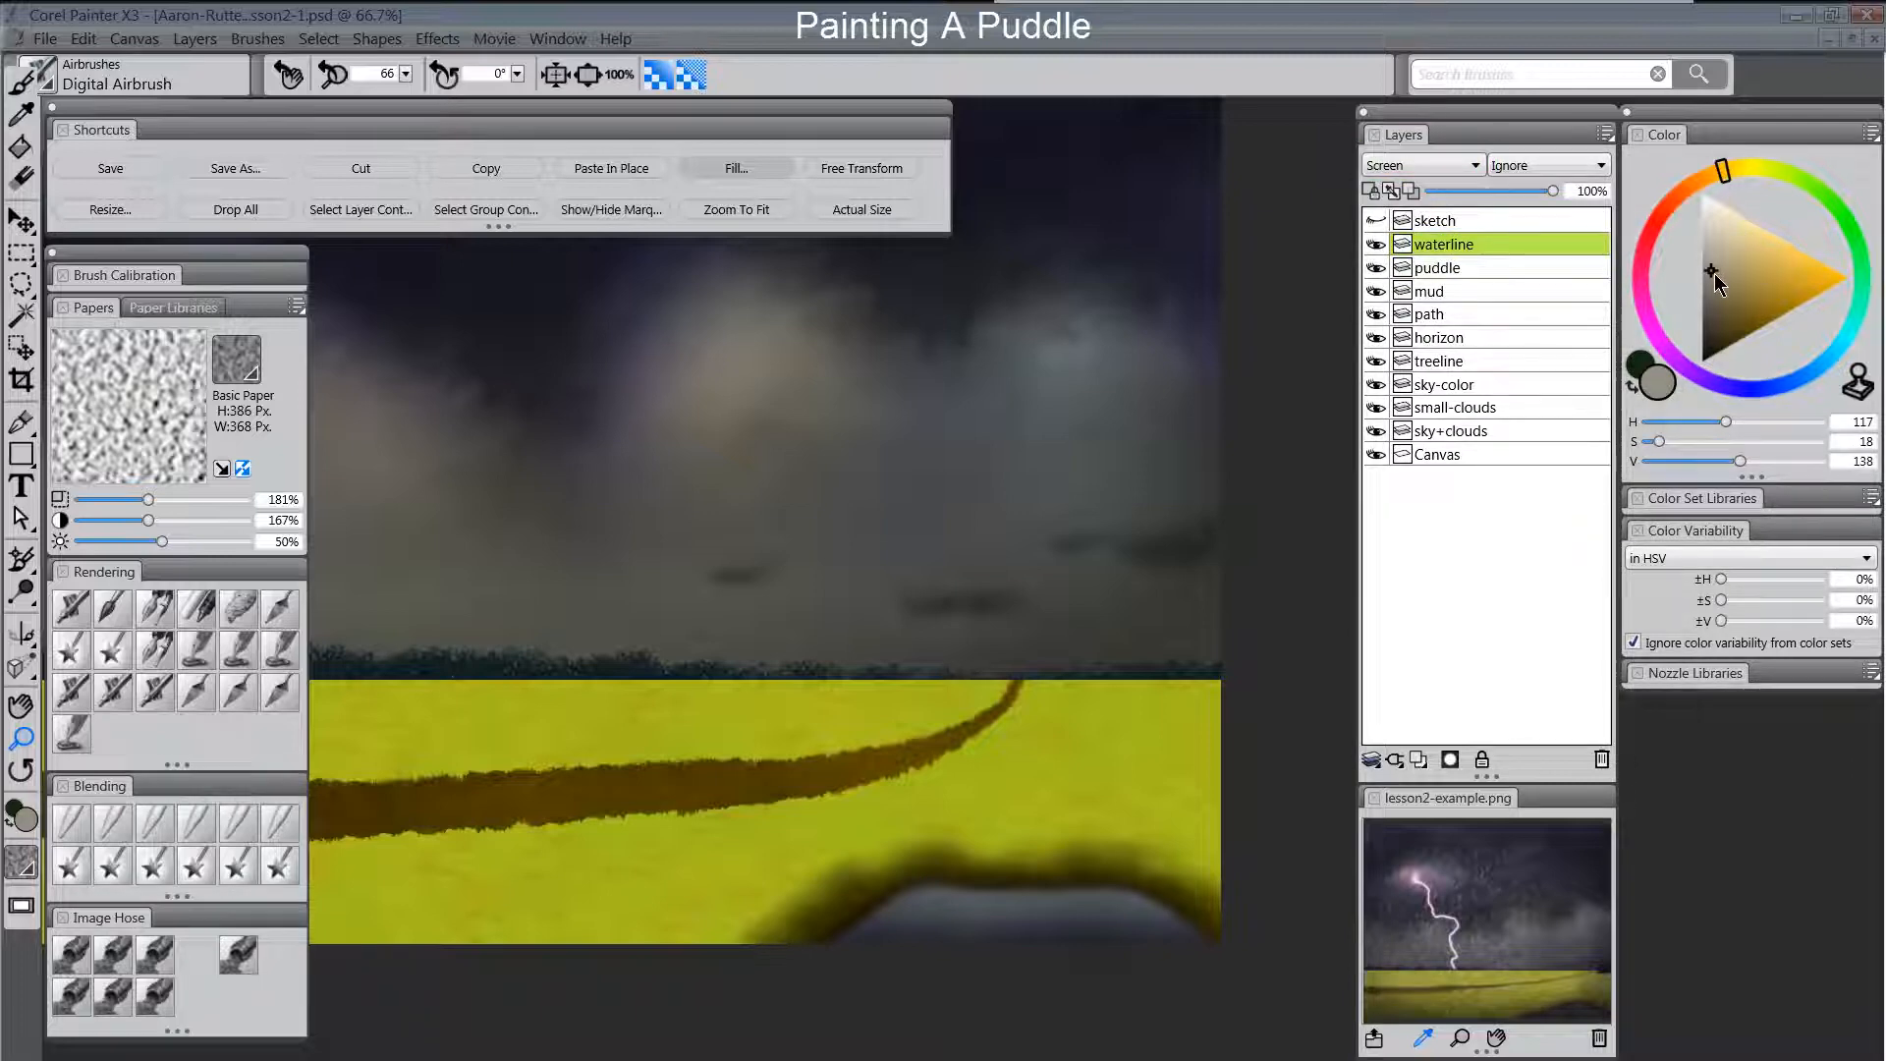
left_click(1814, 366)
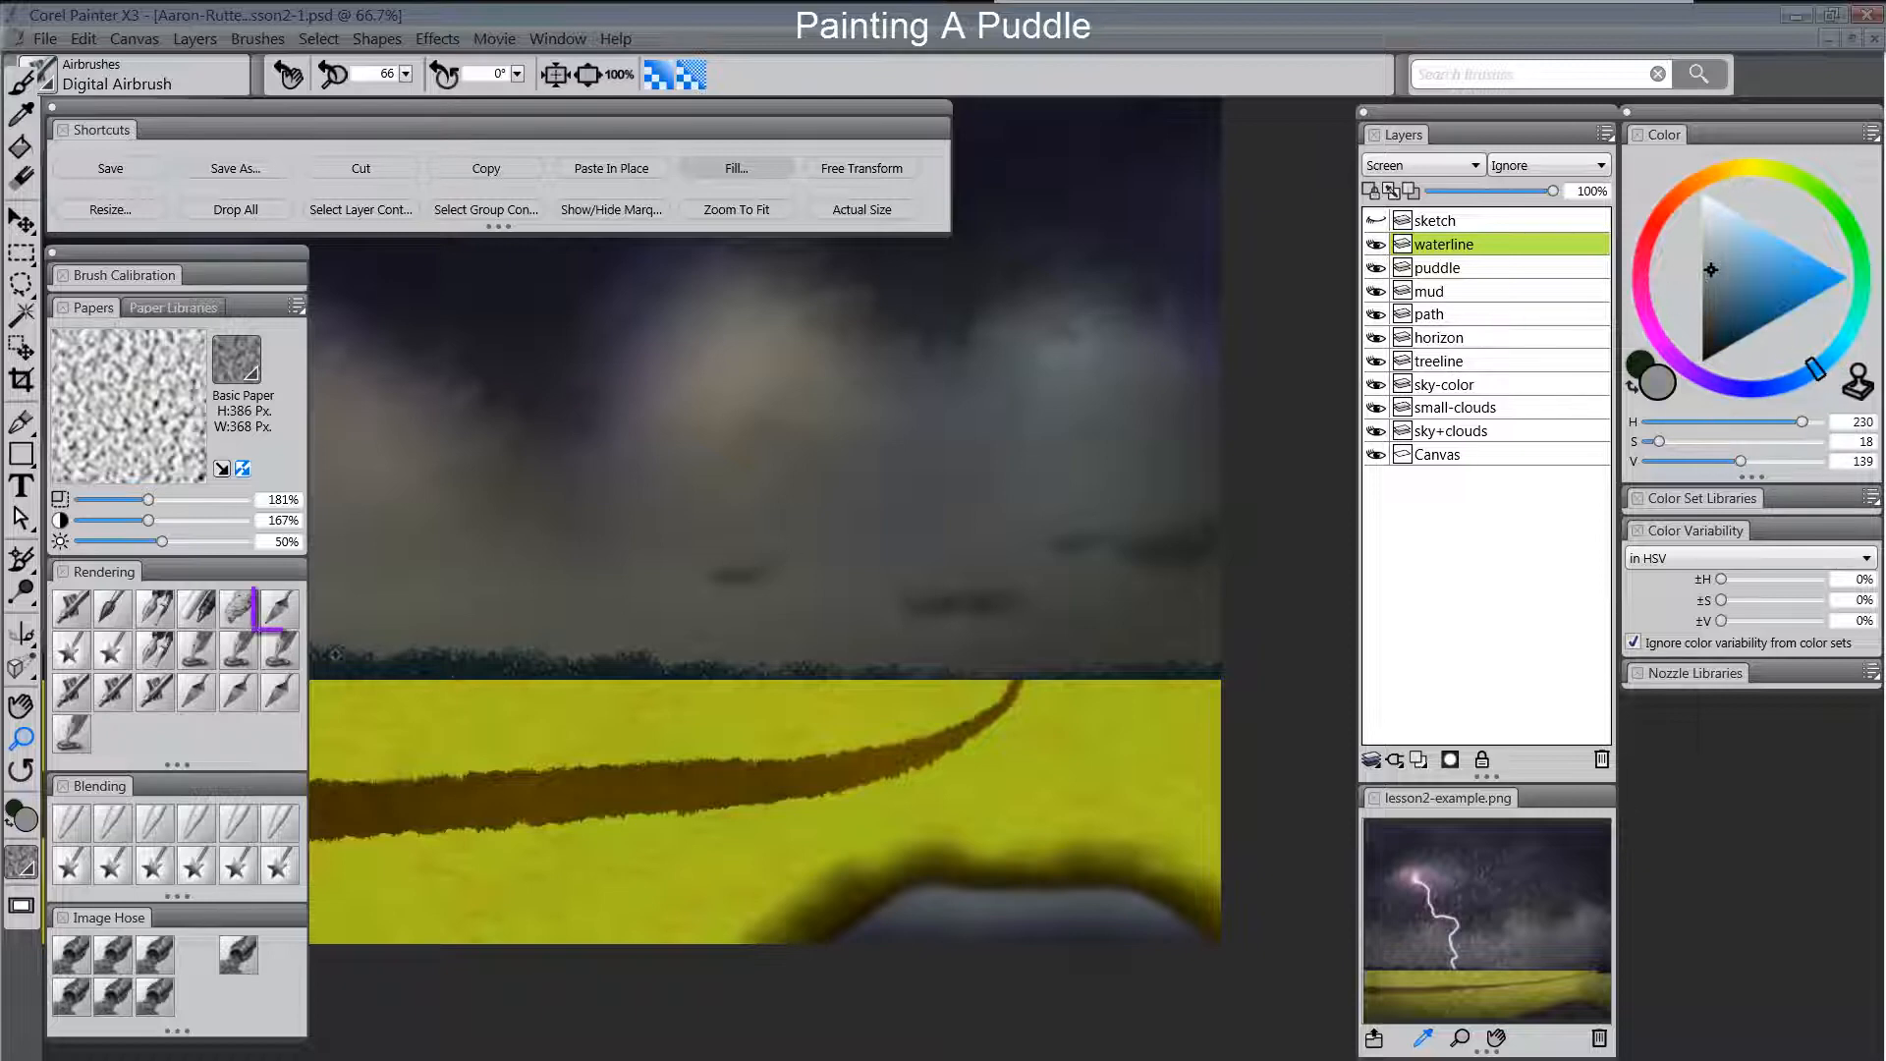
left_click(278, 609)
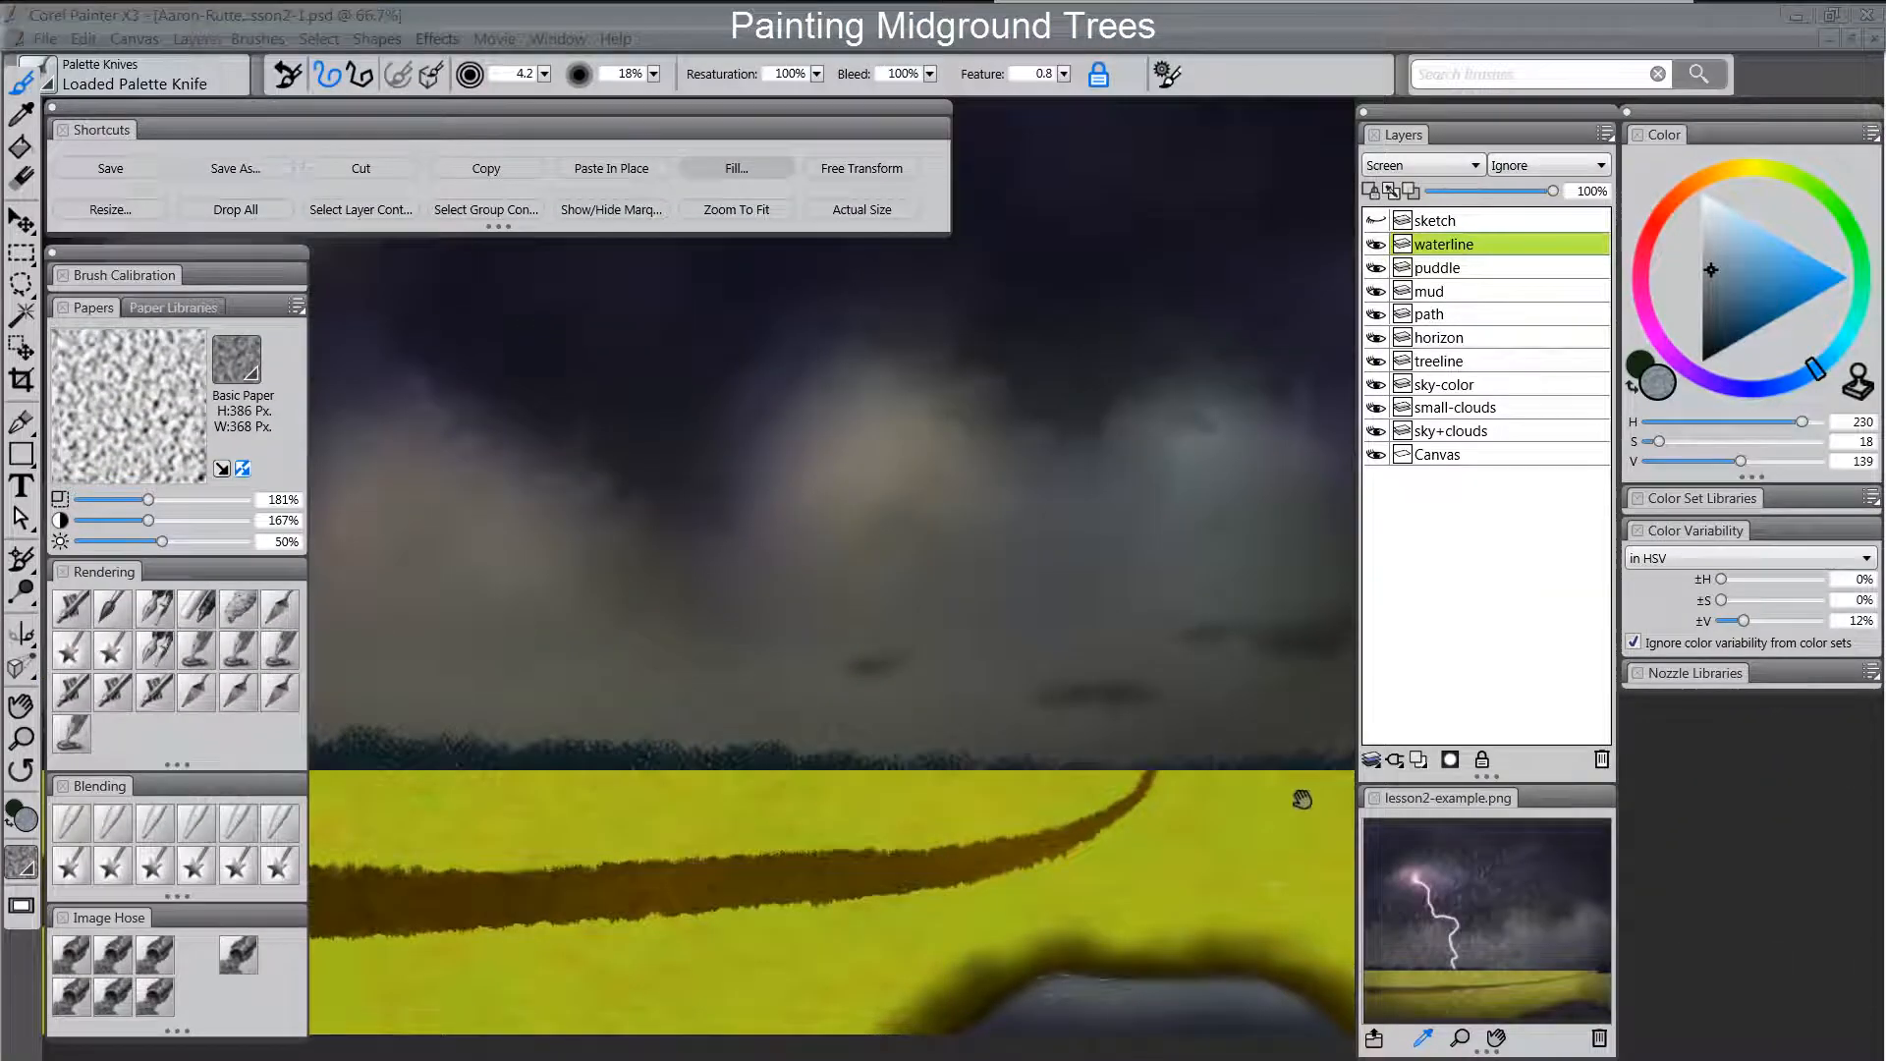
Add a new layer named trees-mid directly above the waterline layer.
left_click_drag(1302, 799, 1220, 805)
left_click(1418, 759)
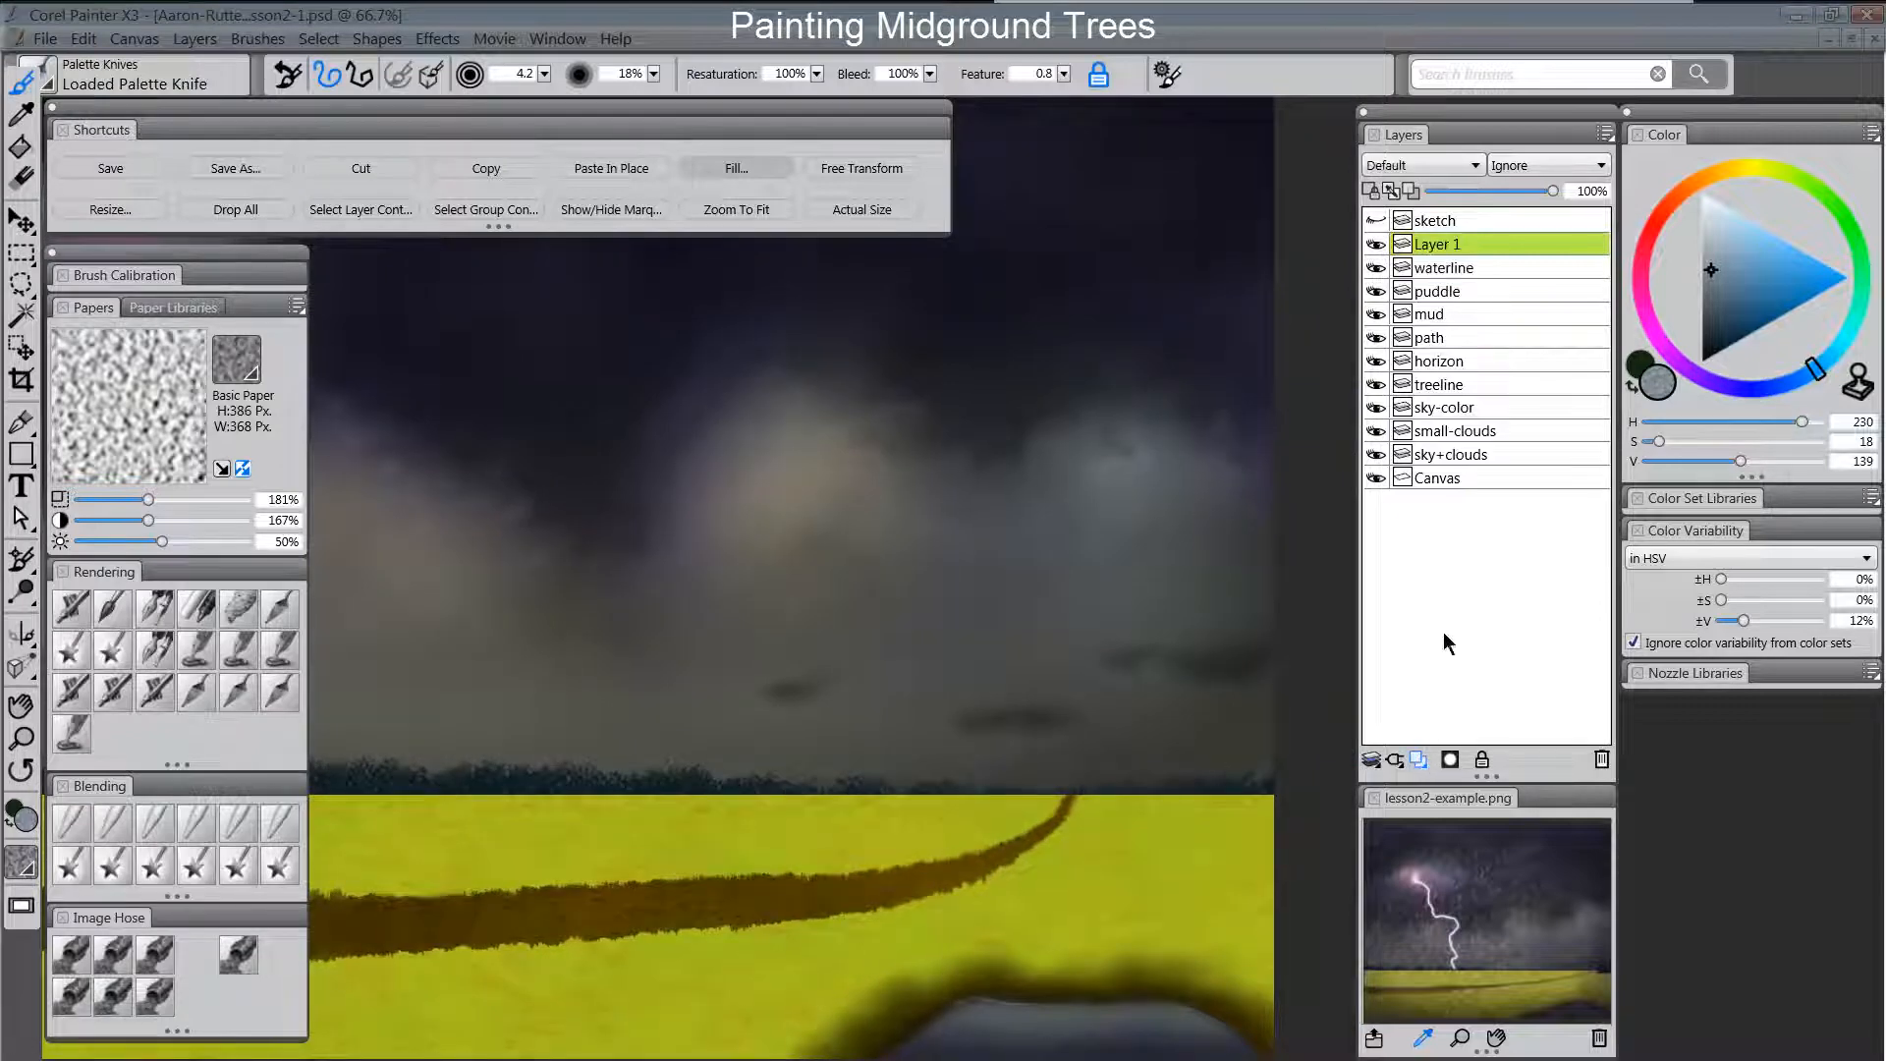
double_click(1455, 246)
type("tr")
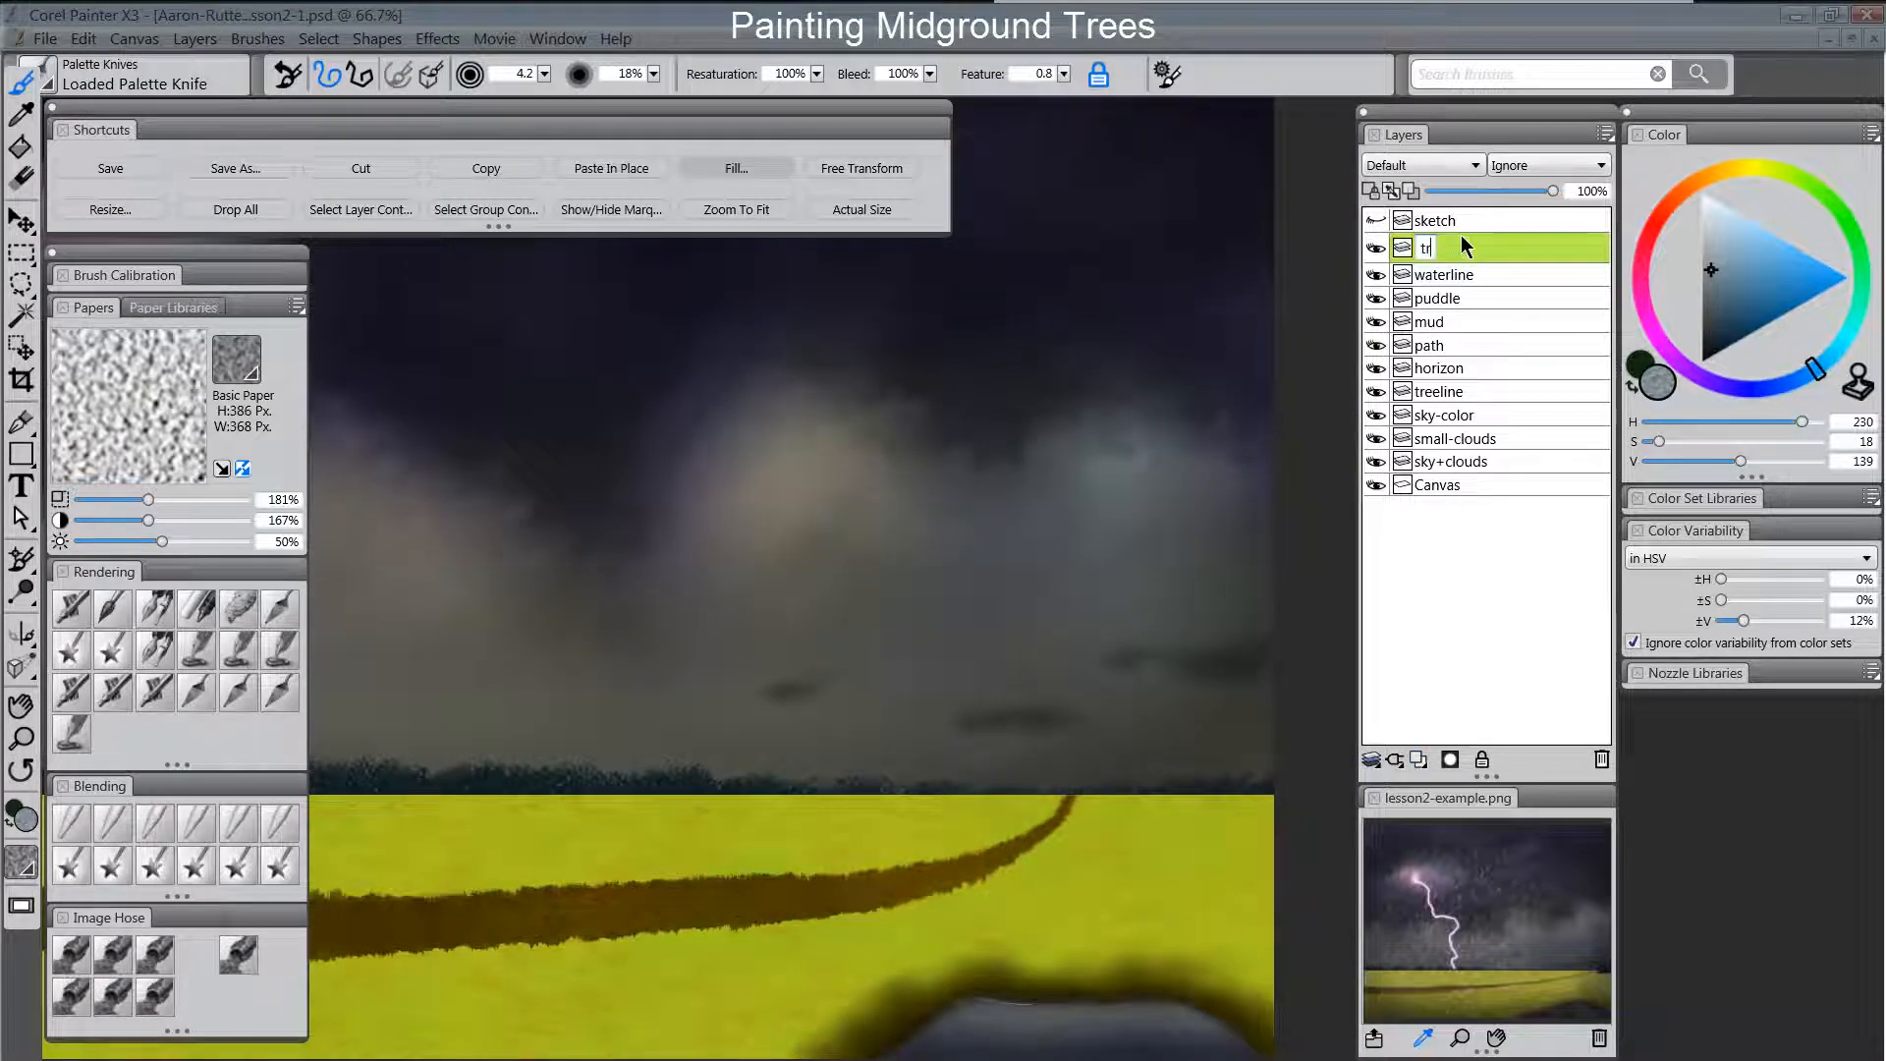
type("ees-mid")
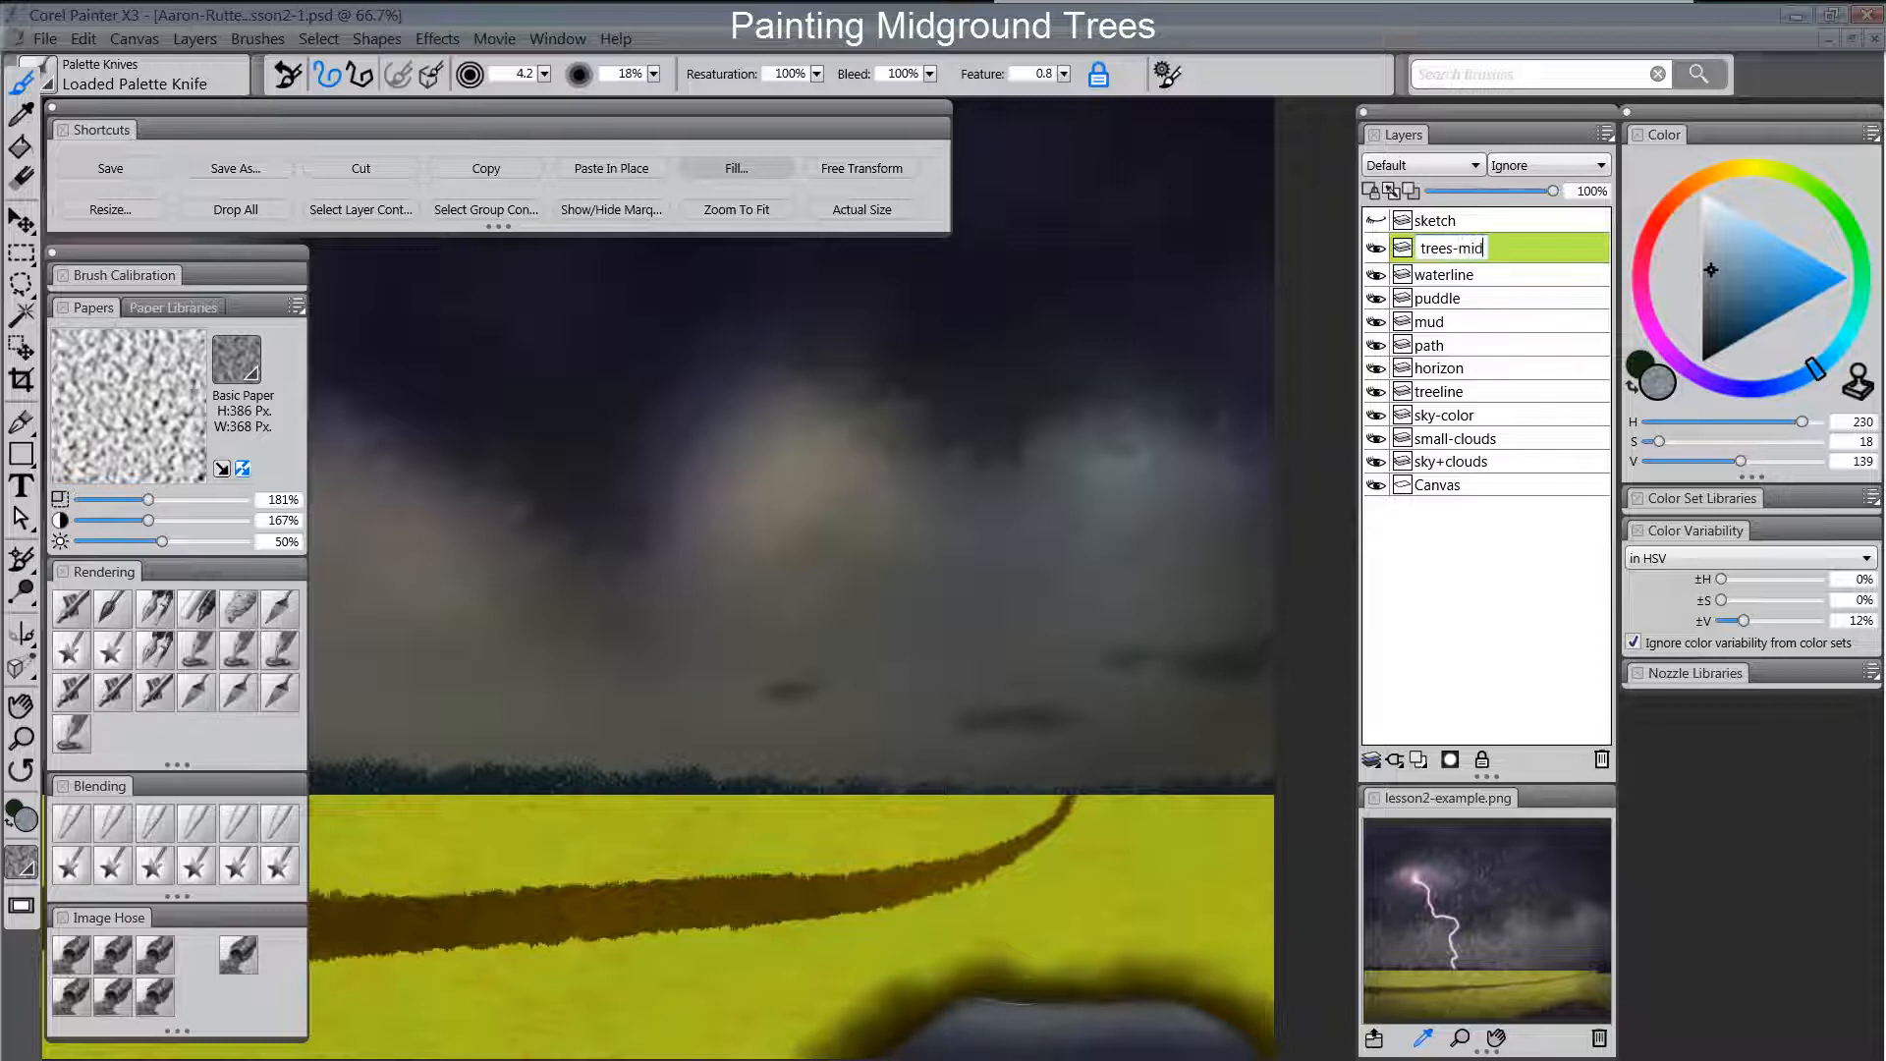
key("Return")
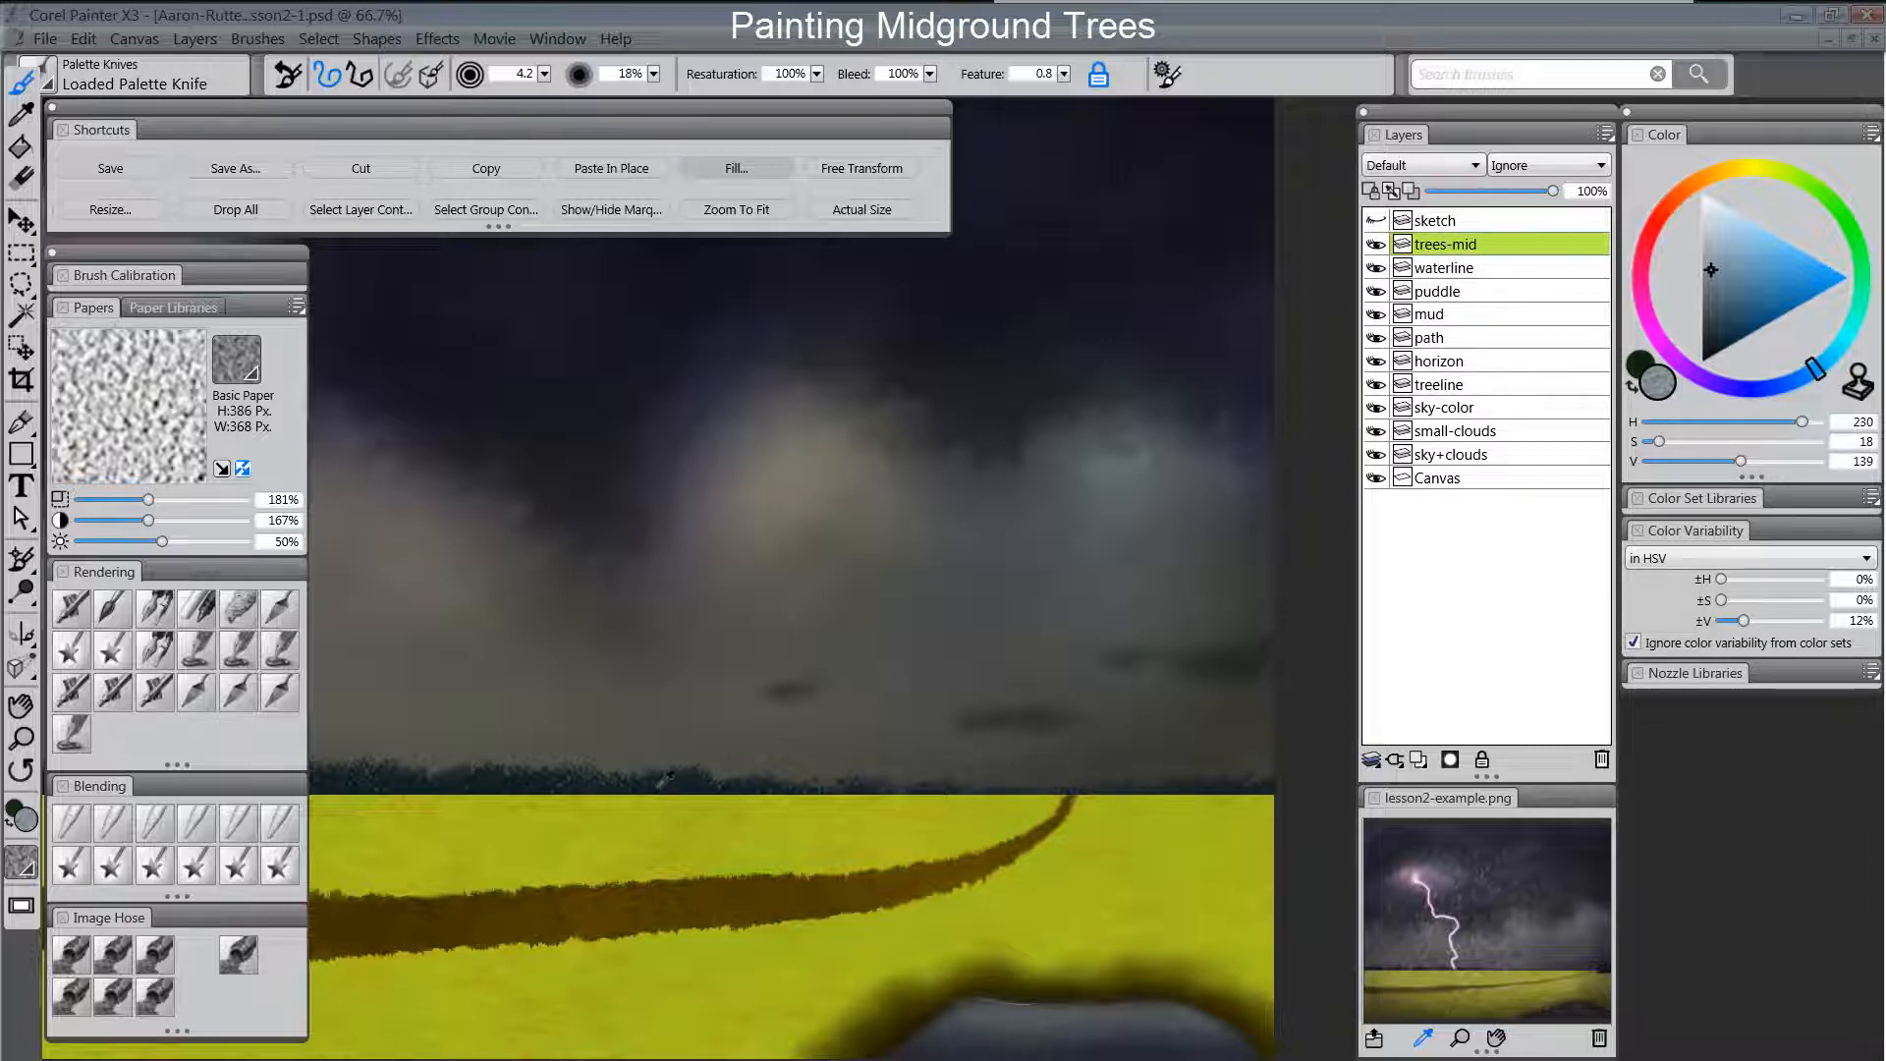
Paint dark trees (H 218, S 104, V 12) at the horizon's right end with Square Chalk and soften them with Diffuse Blur.
left_click(659, 786, "alt")
left_click(665, 776, "alt")
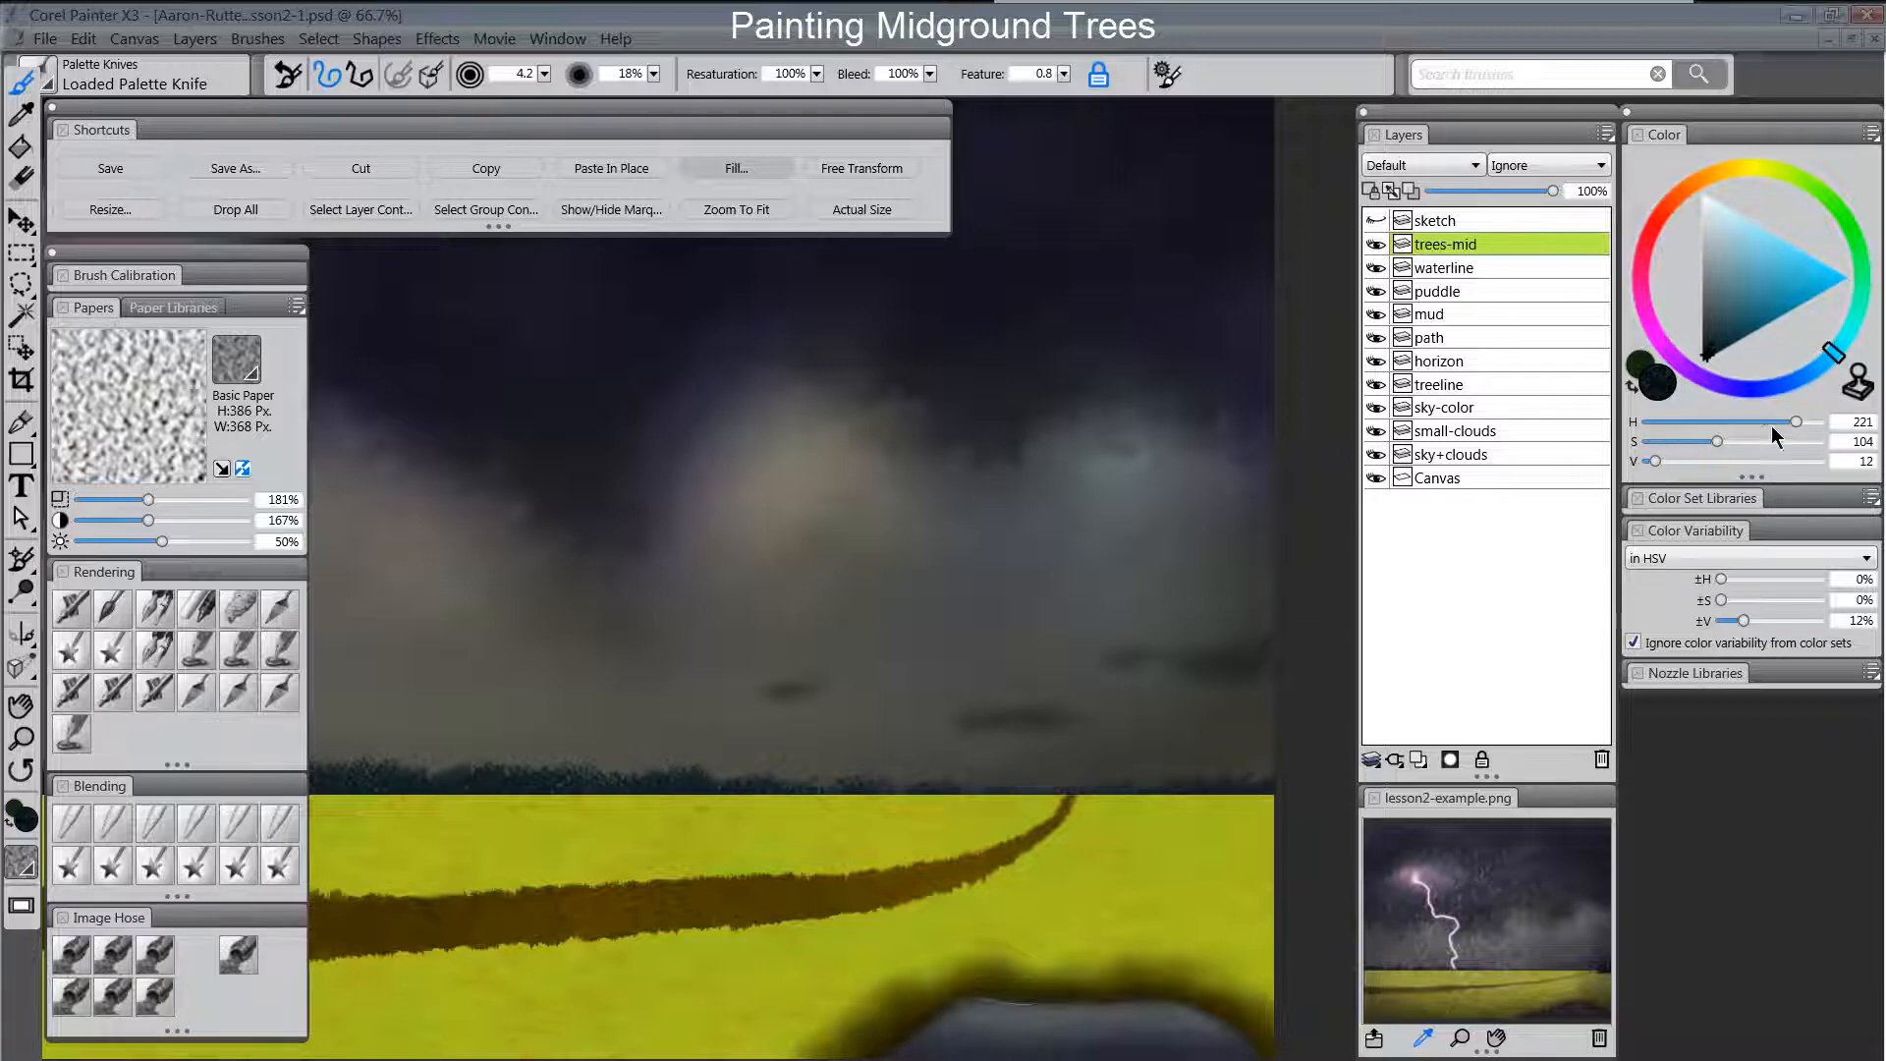
left_click_drag(1842, 356, 1847, 358)
left_click(217, 608)
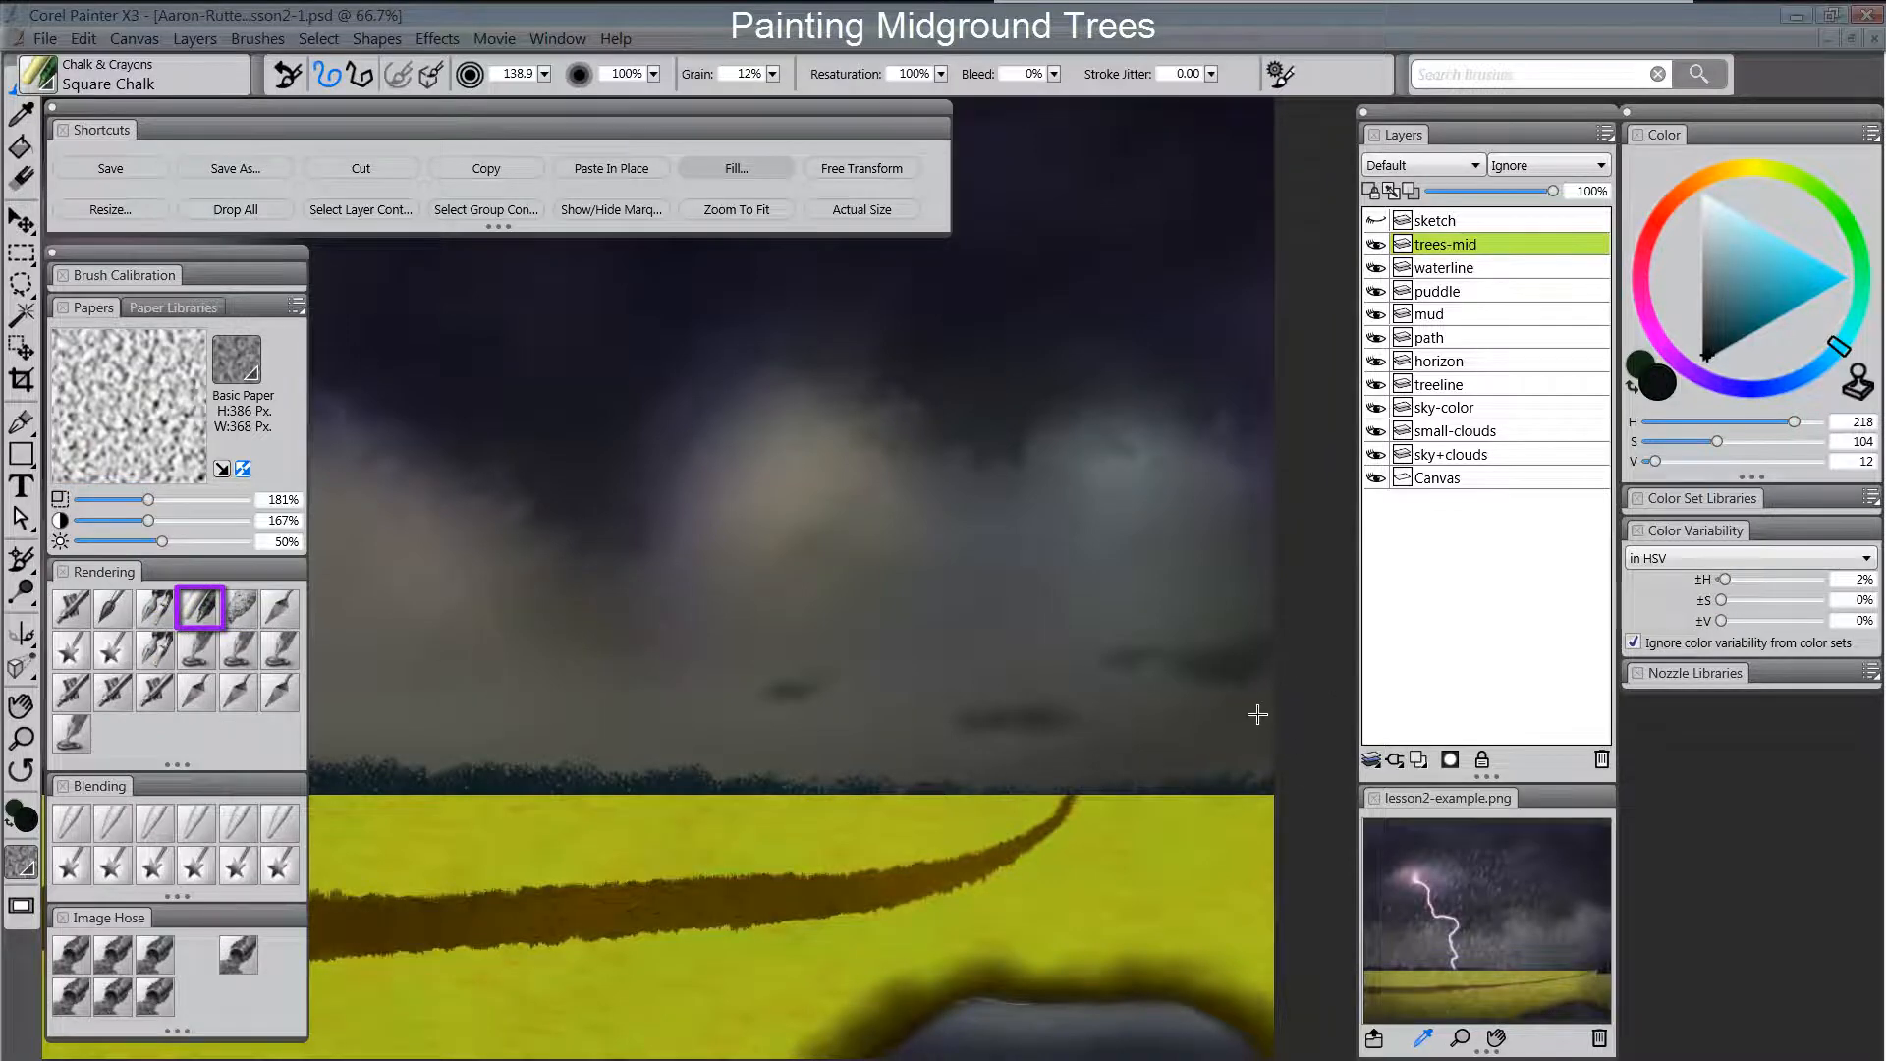
left_click_drag(1258, 714, 1272, 731)
key("ctrl+d")
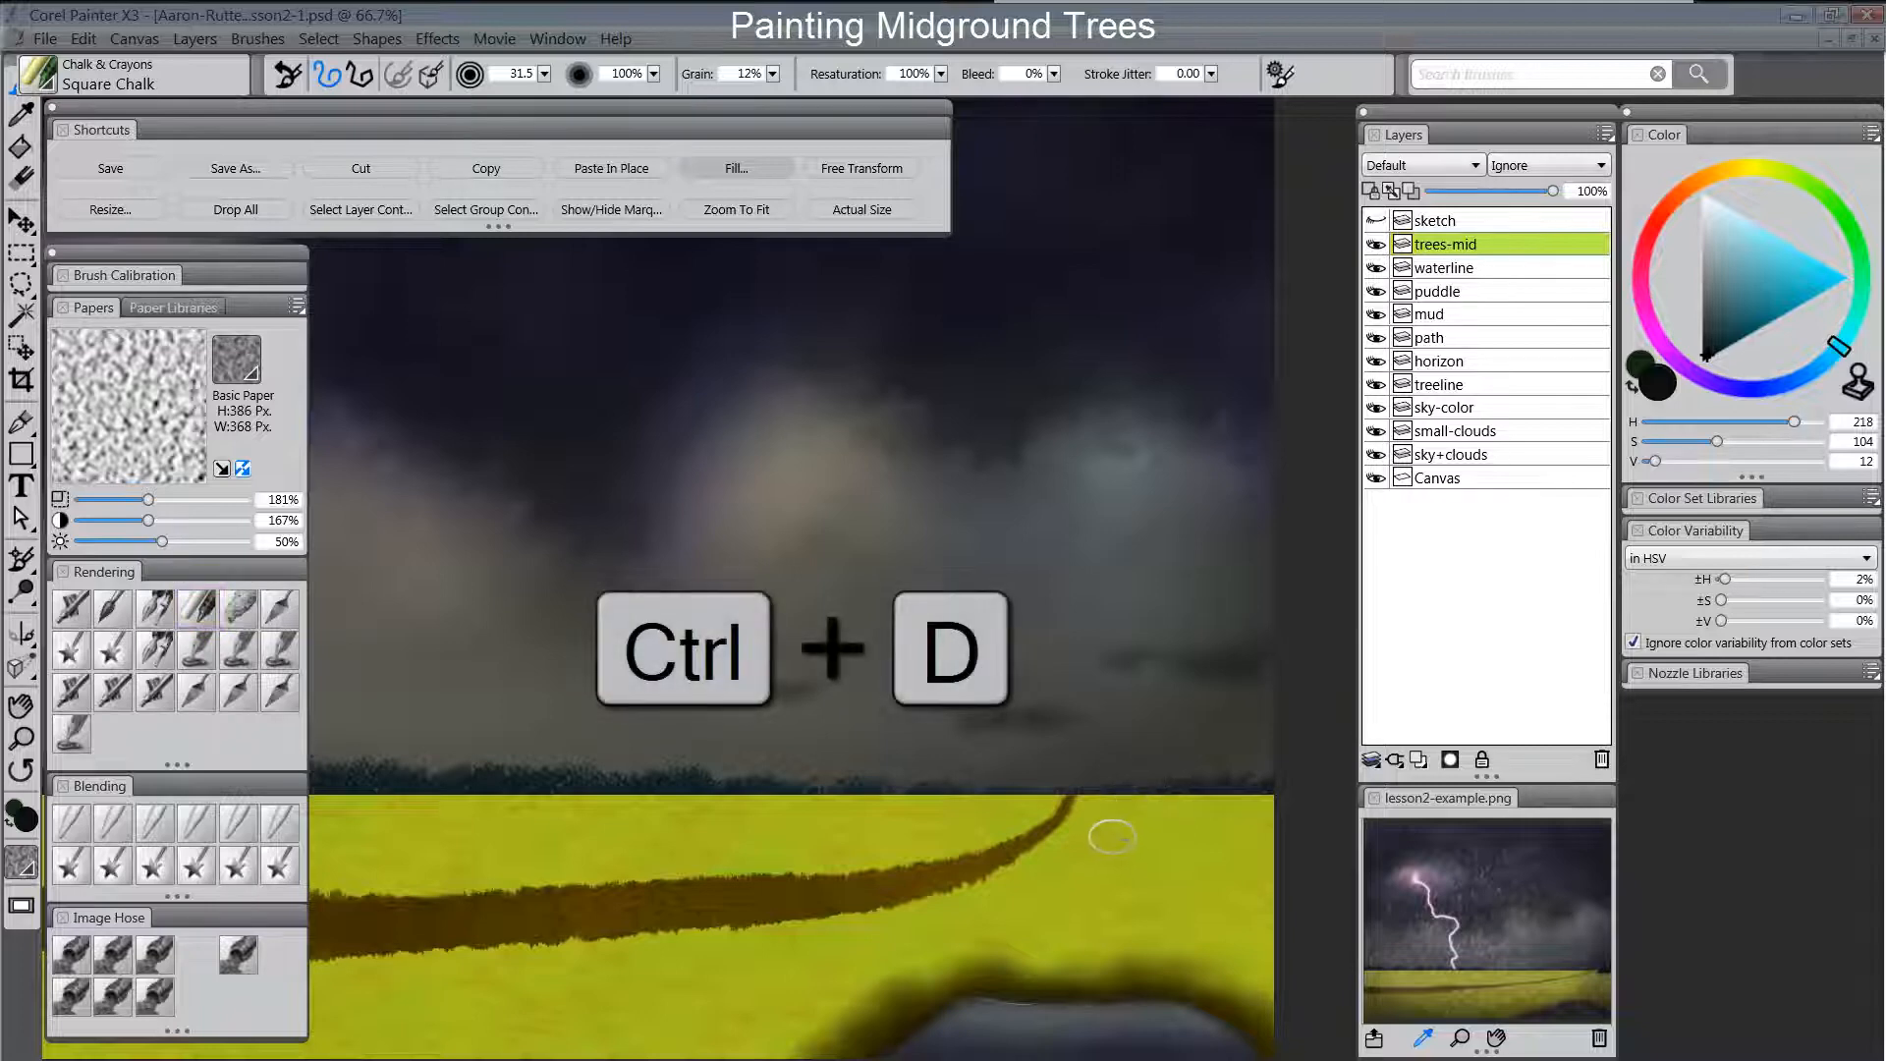
left_click(1066, 830)
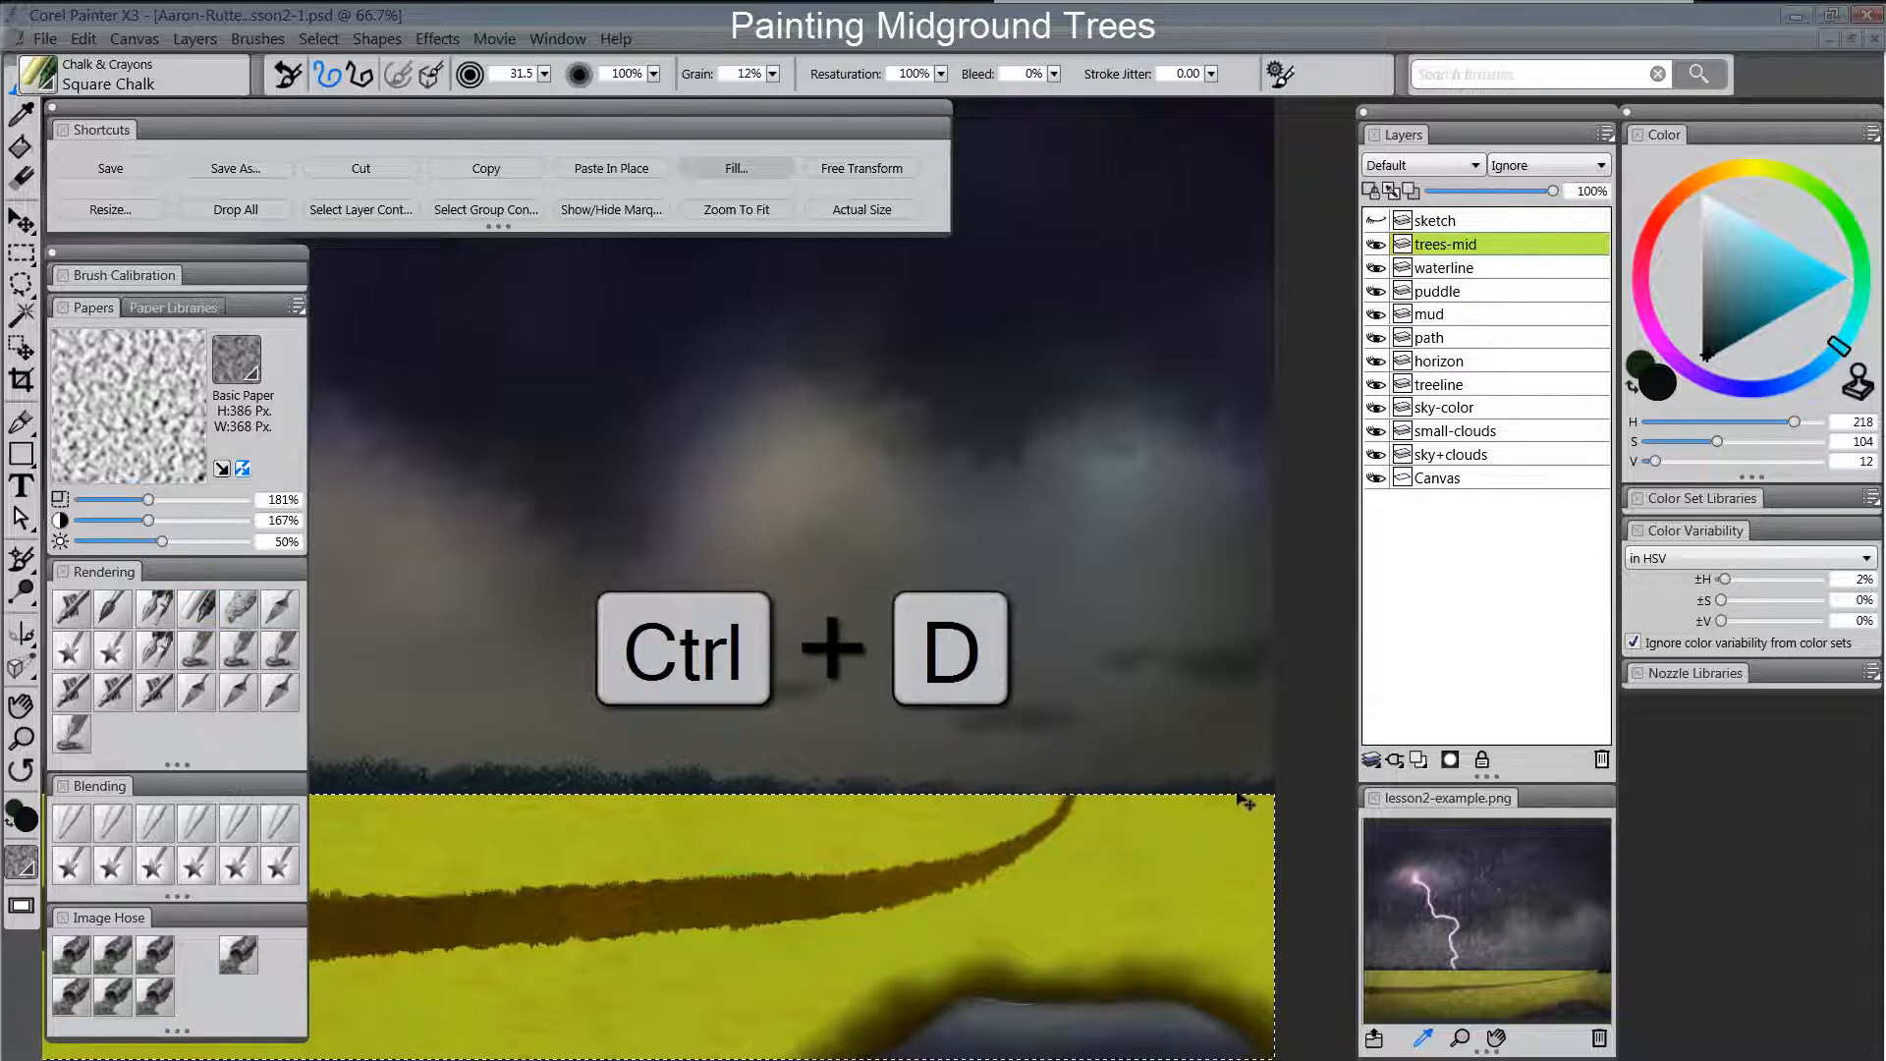
key("ctrl+d")
mouse_move(1265, 725)
left_mouse_down()
mouse_move(1254, 783)
mouse_move(1234, 762)
mouse_move(1221, 788)
mouse_move(1190, 778)
left_mouse_up()
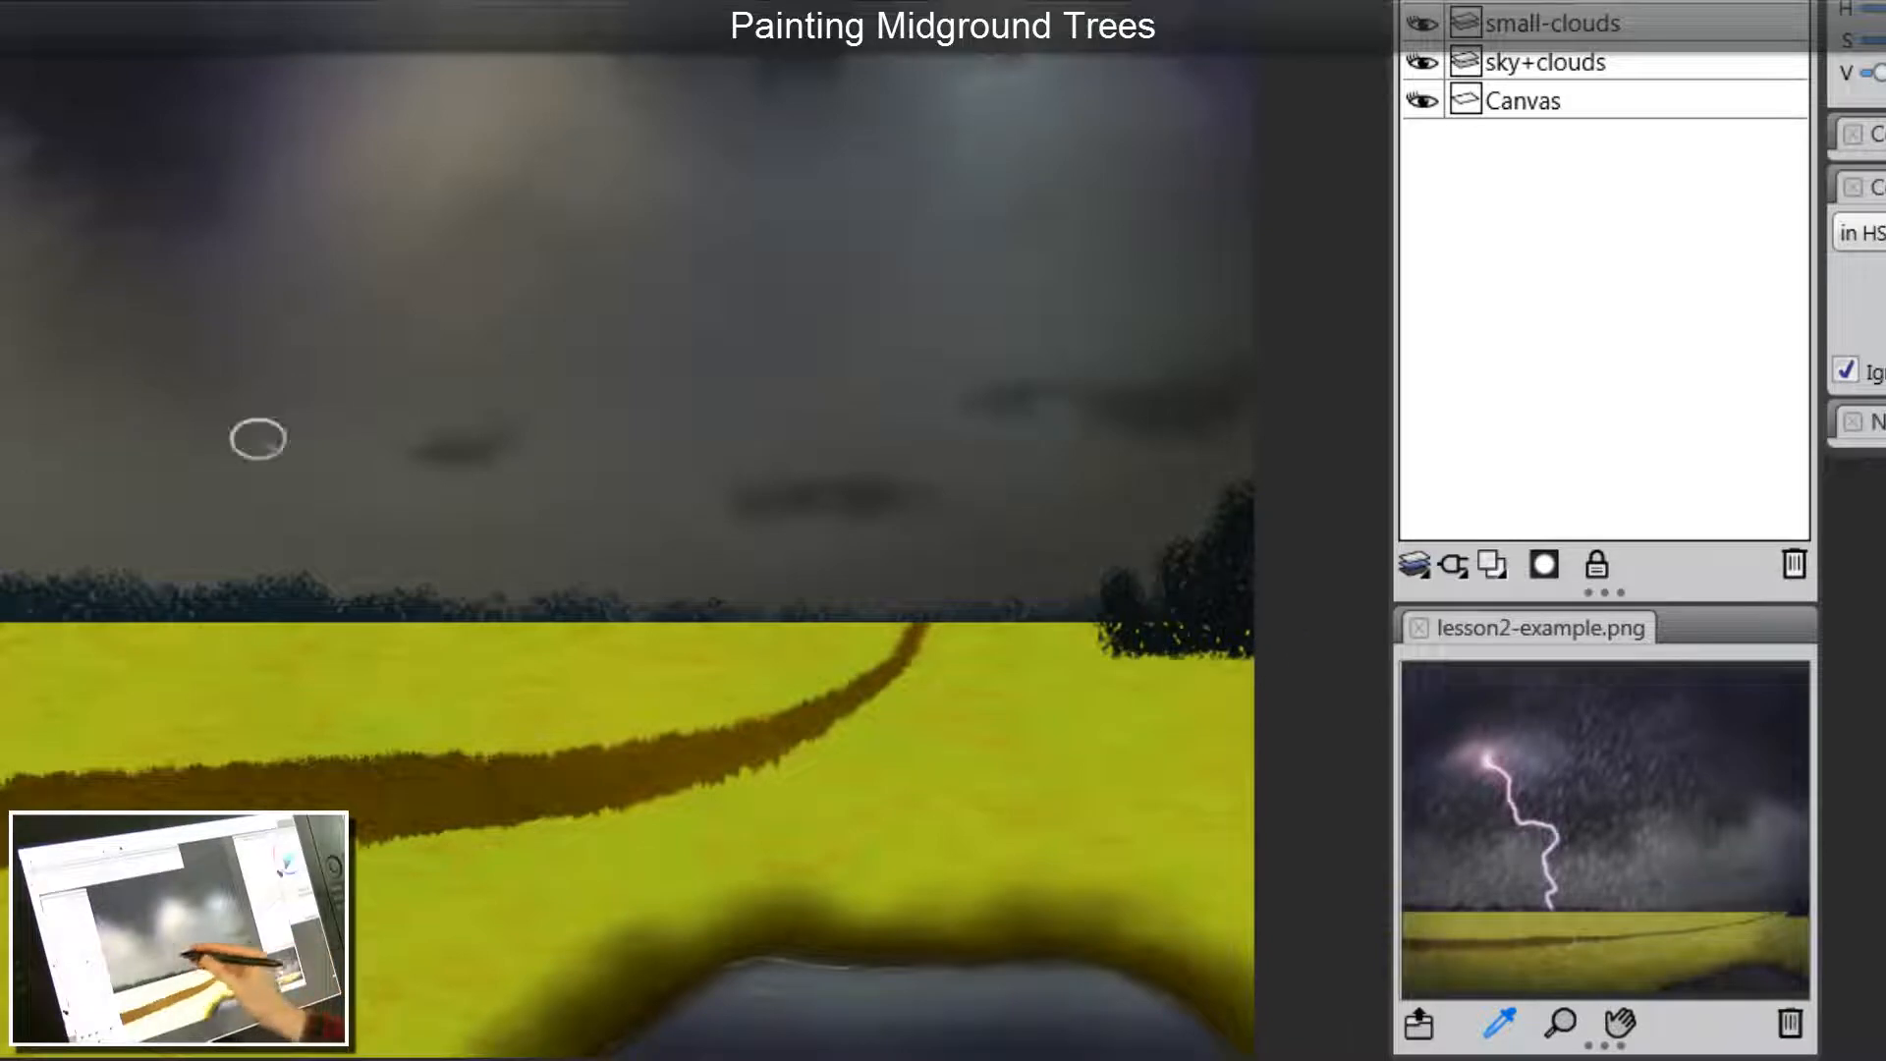
left_click_drag(1097, 566, 1118, 581)
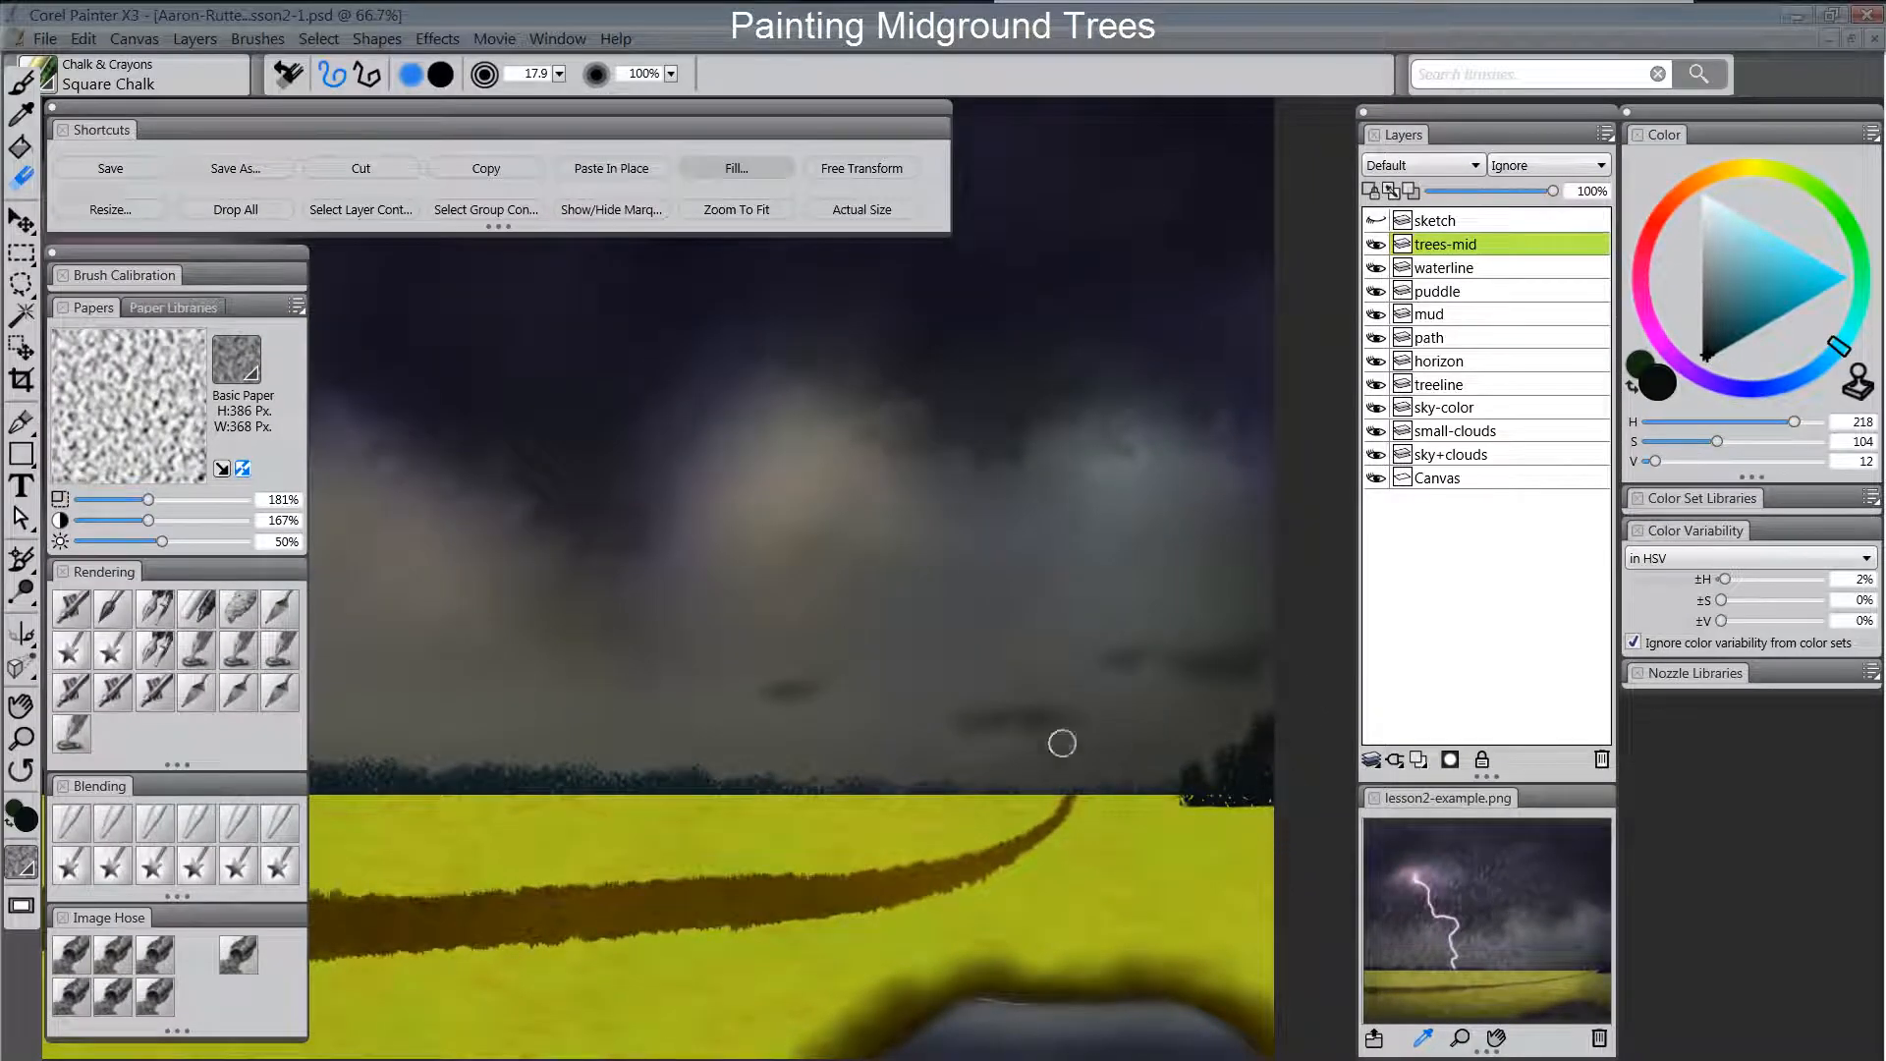
left_click(71, 825)
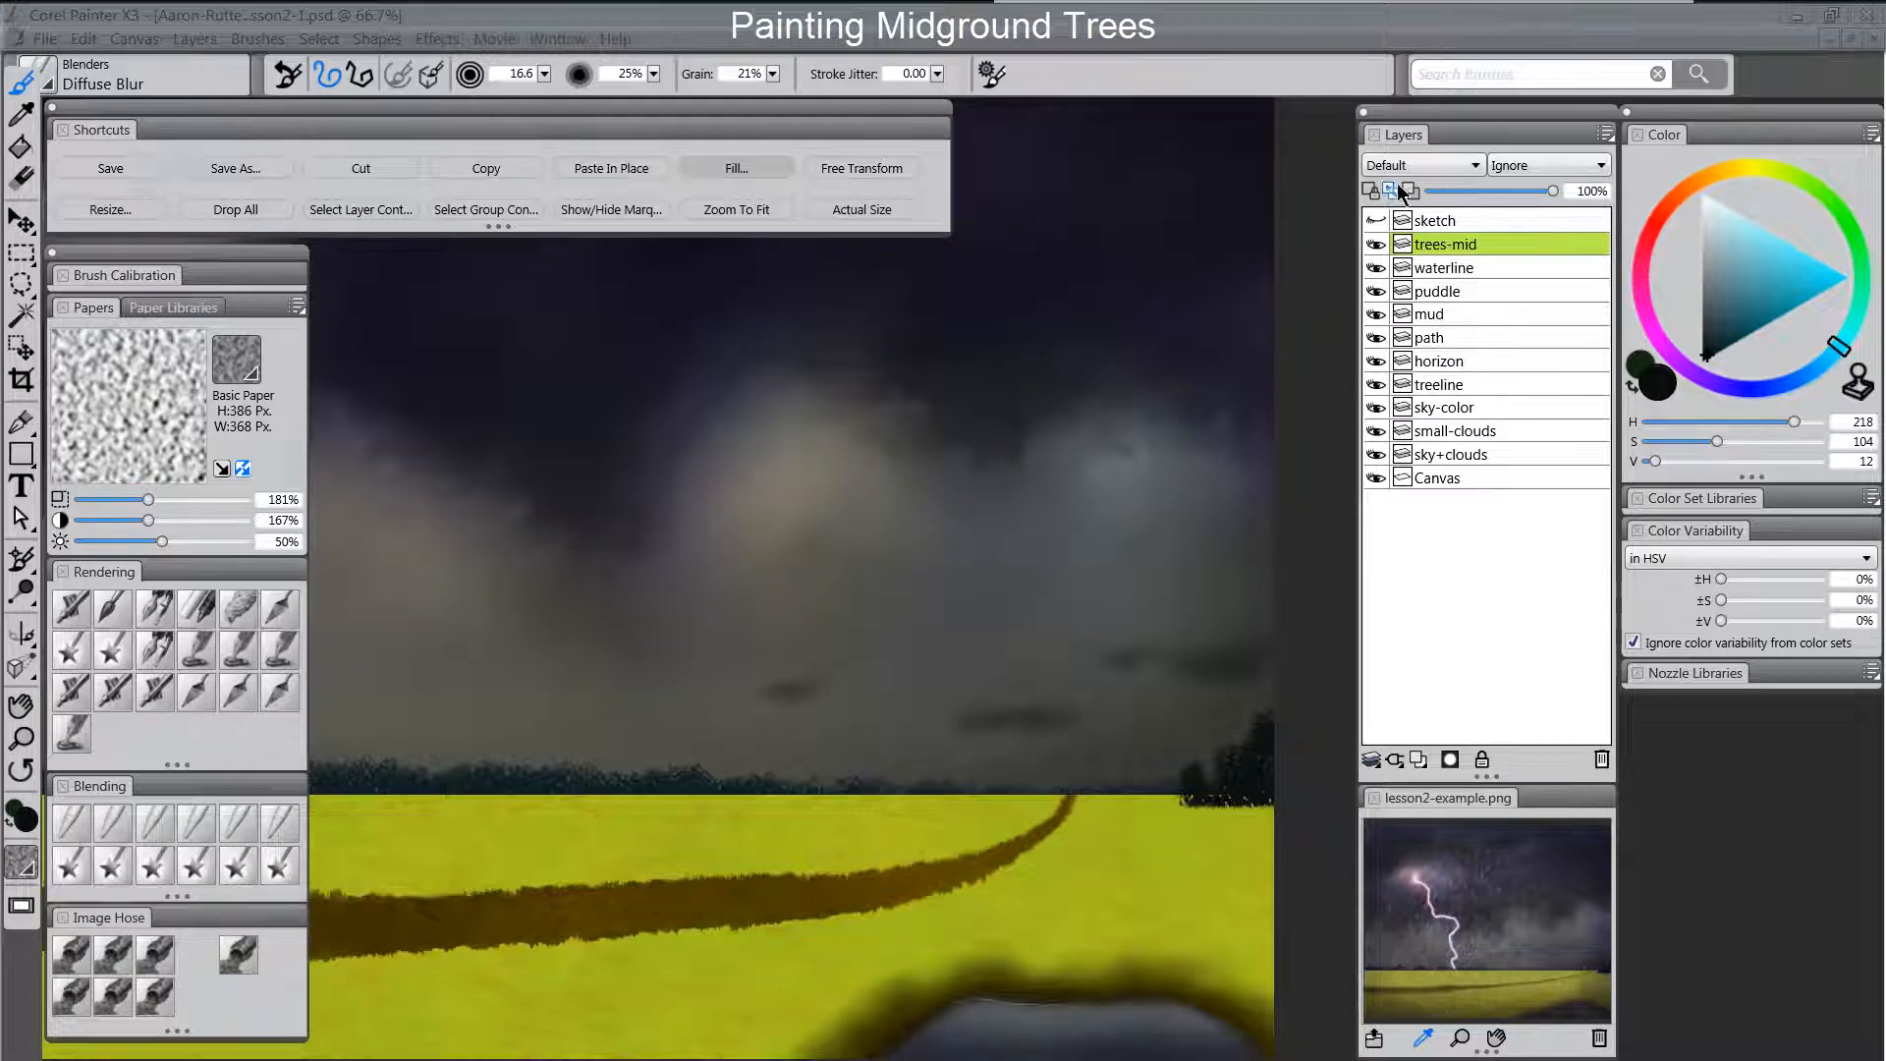
Preserve the trees-mid layer's transparency and paint olive-green highlights (H 139, S 167, V 61) on the trees with Square Chalk at size 21.2.
left_click(1421, 251)
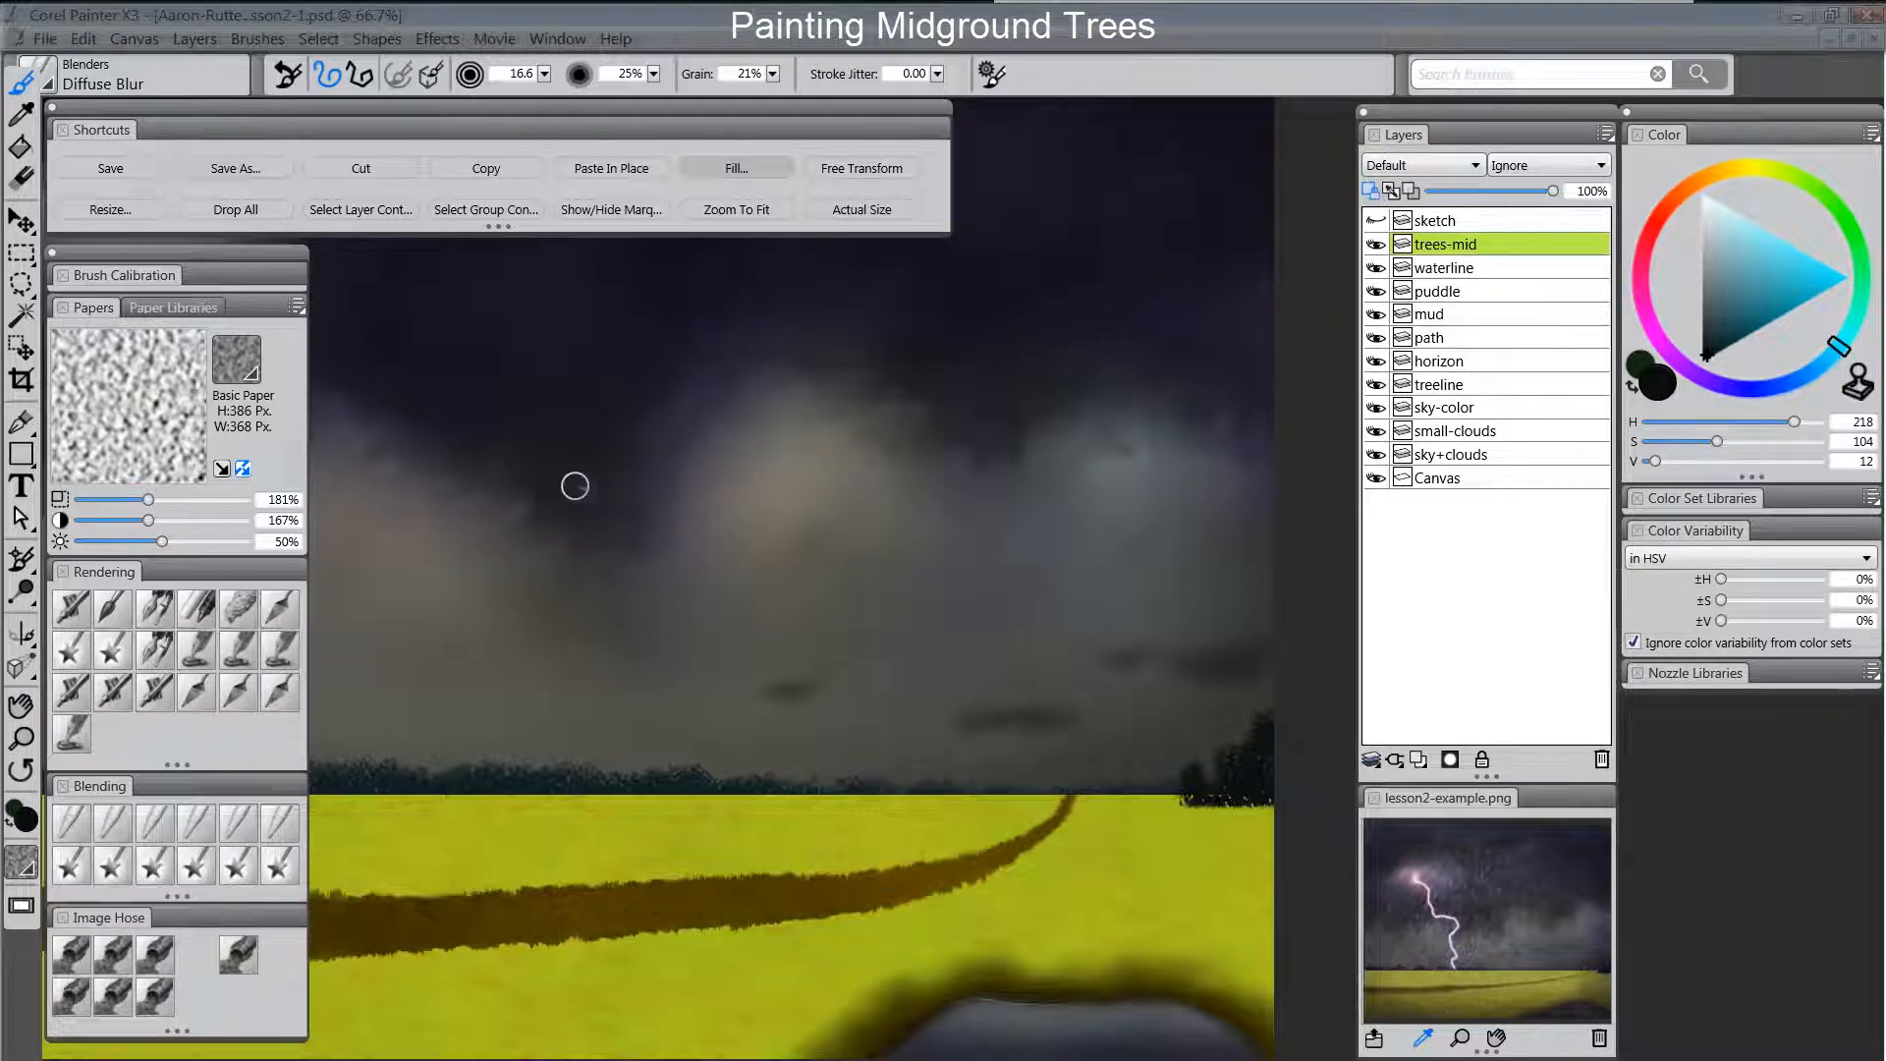
left_click(199, 616)
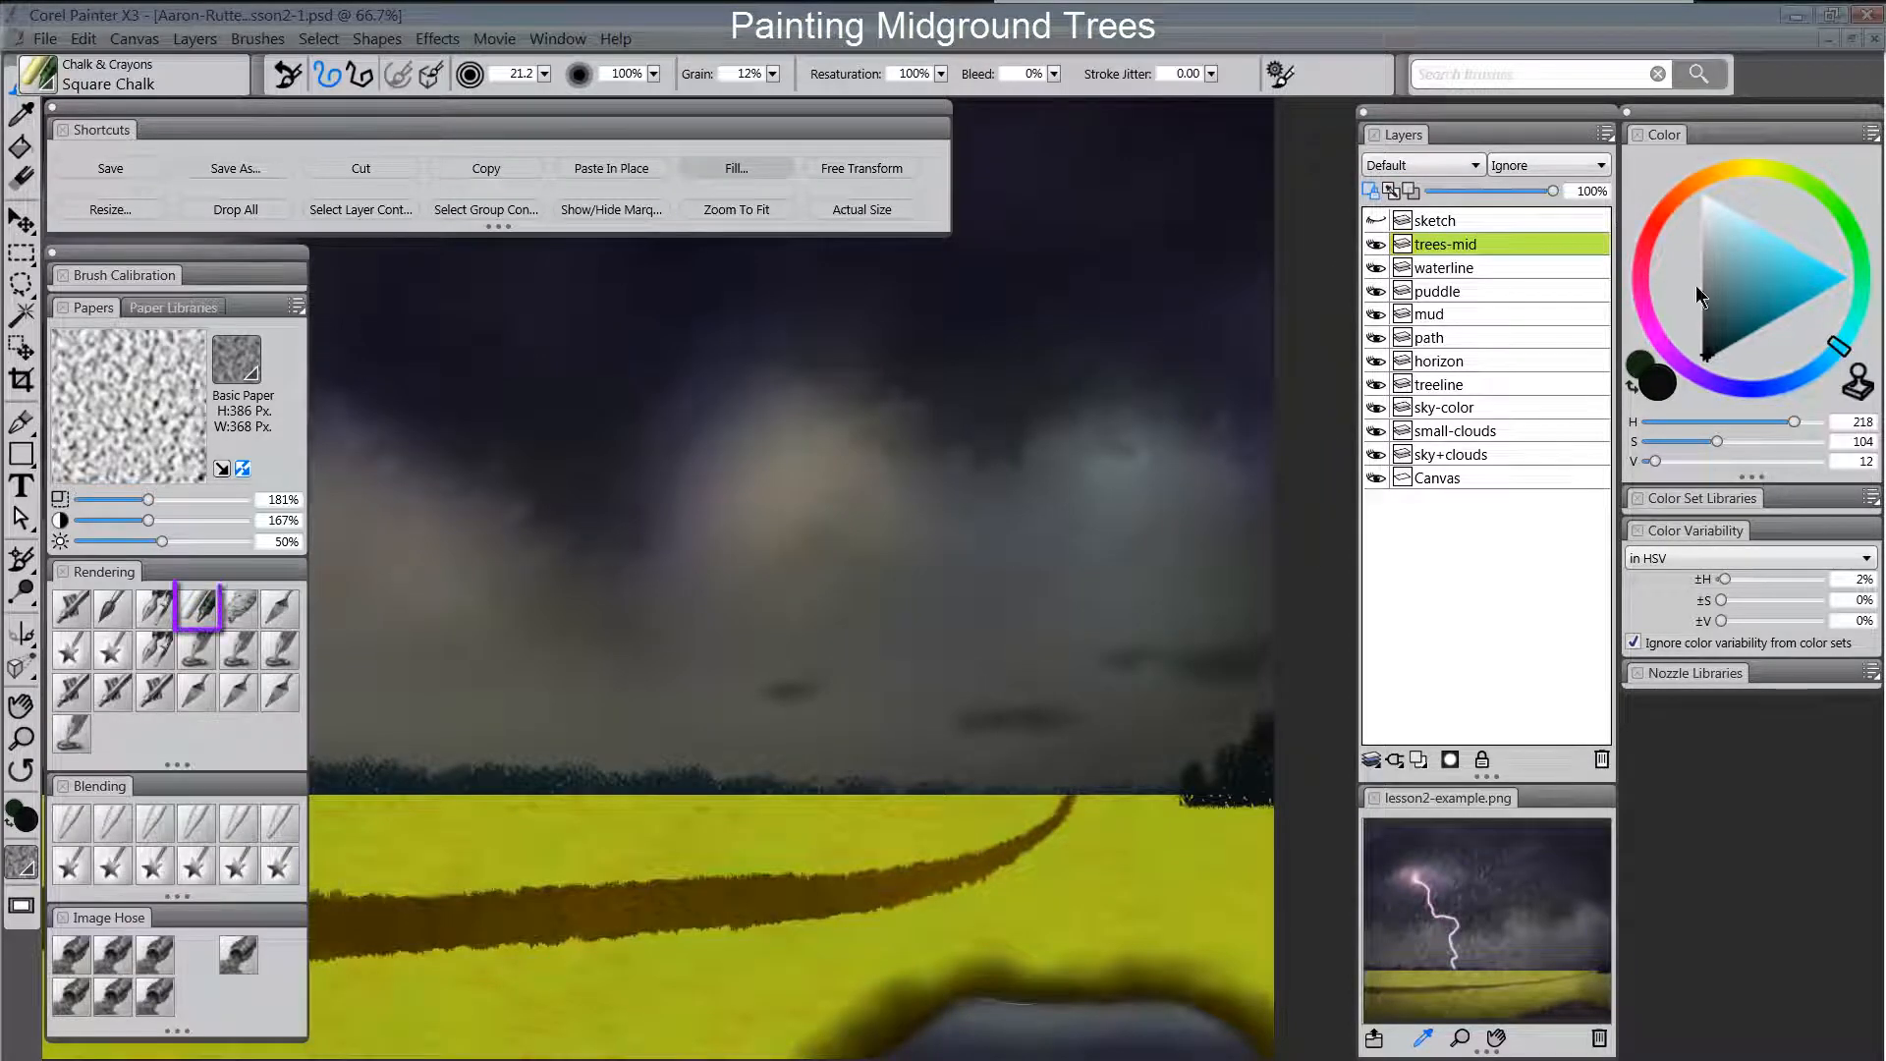
left_click_drag(1775, 183, 1784, 181)
left_click(1751, 326)
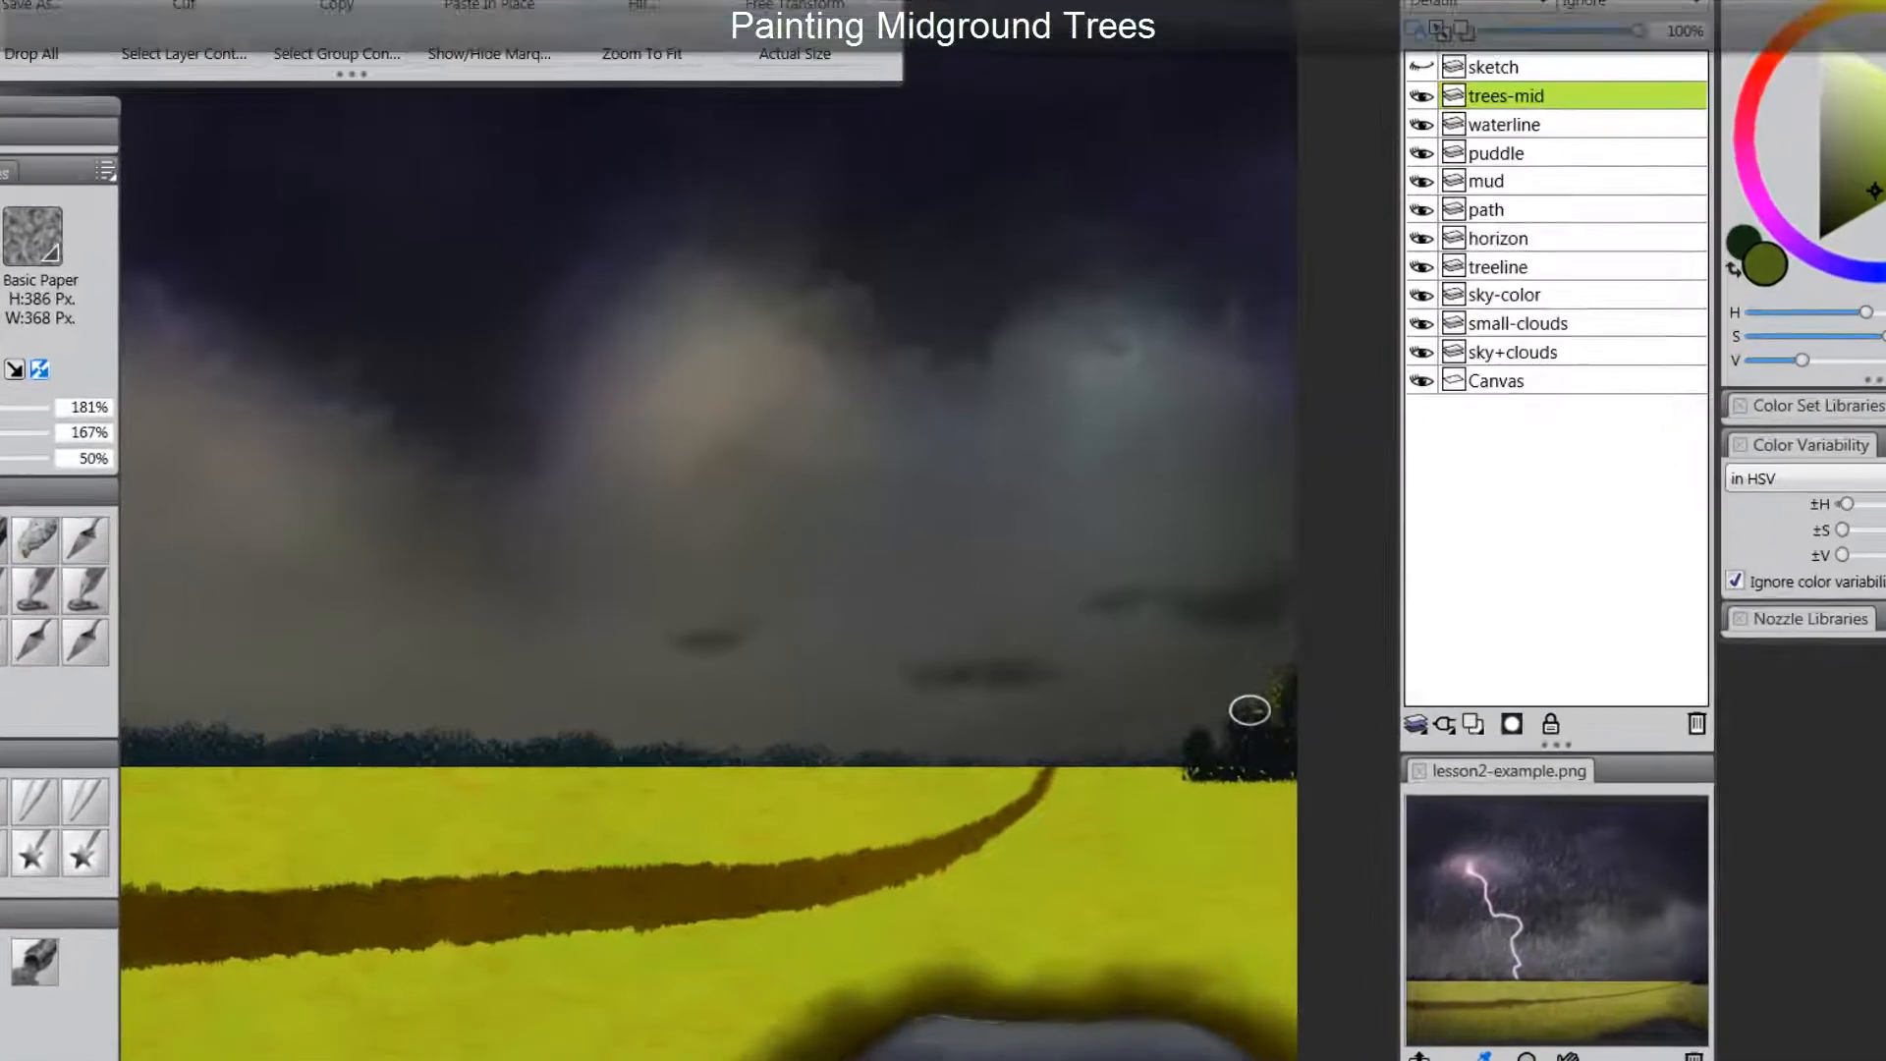
mouse_move(1250, 710)
left_mouse_down()
mouse_move(1263, 672)
mouse_move(1209, 673)
mouse_move(1204, 704)
mouse_move(1322, 664)
mouse_move(1288, 674)
mouse_move(1269, 726)
mouse_move(1318, 634)
mouse_move(1269, 698)
mouse_move(1236, 691)
mouse_move(1240, 725)
mouse_move(1330, 633)
mouse_move(1314, 710)
mouse_move(1224, 682)
mouse_move(1215, 700)
mouse_move(1304, 696)
left_mouse_up()
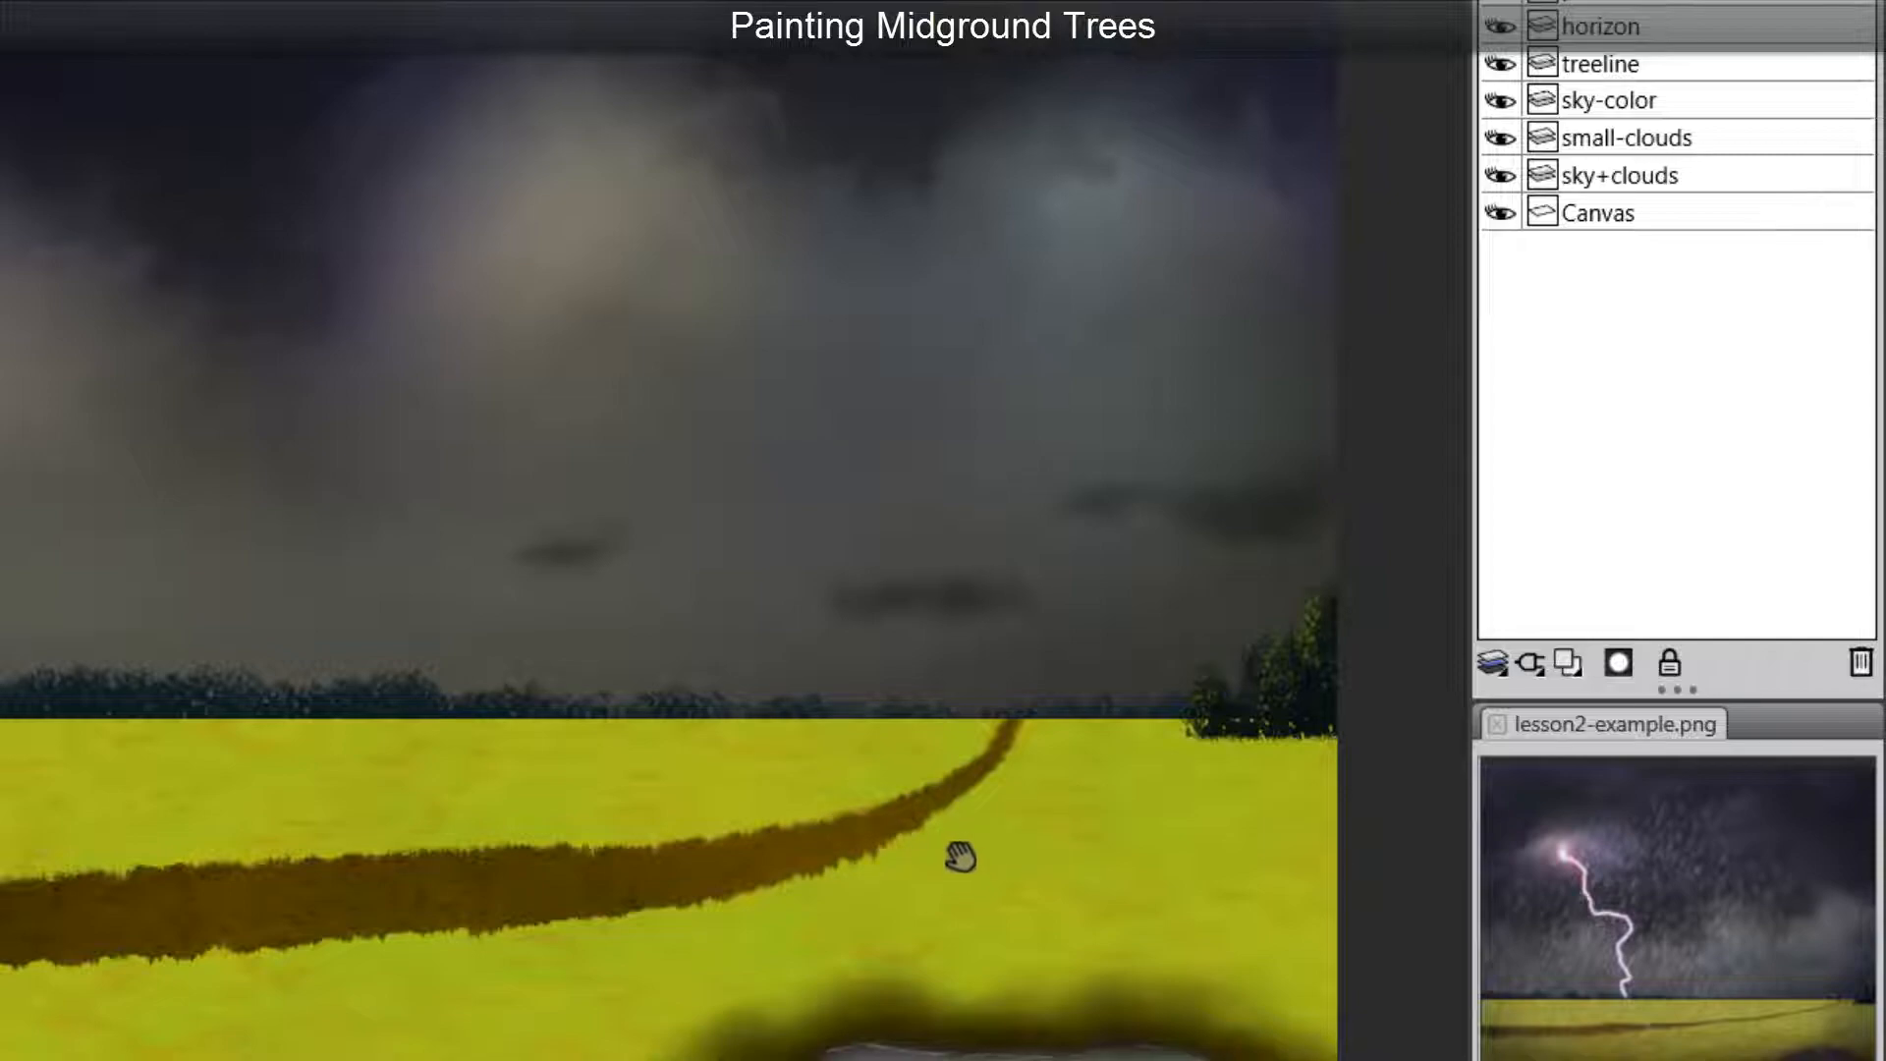
Paint thin tree trunks in sampled cloud grey (H 121, S 17, V 102) with the Detail Oils Brush at size 3.4.
left_click_drag(959, 858, 1018, 888)
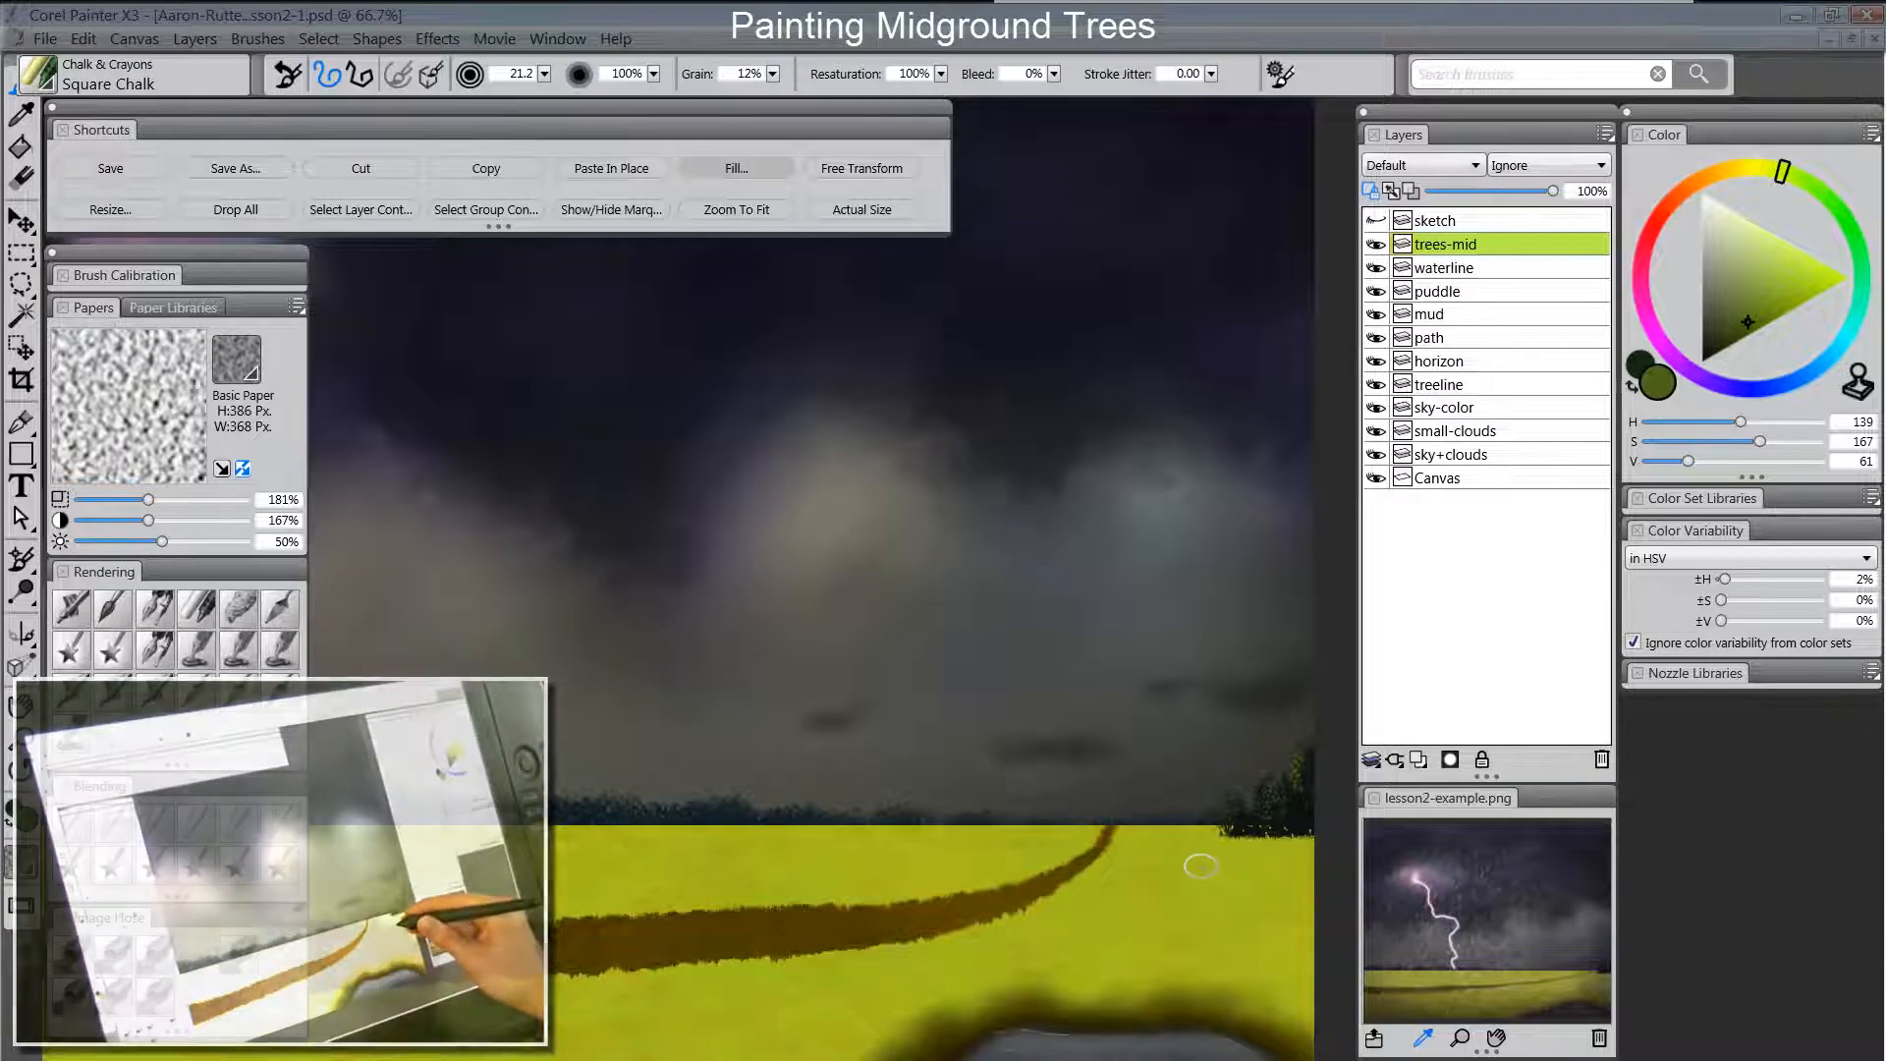
left_click(111, 613)
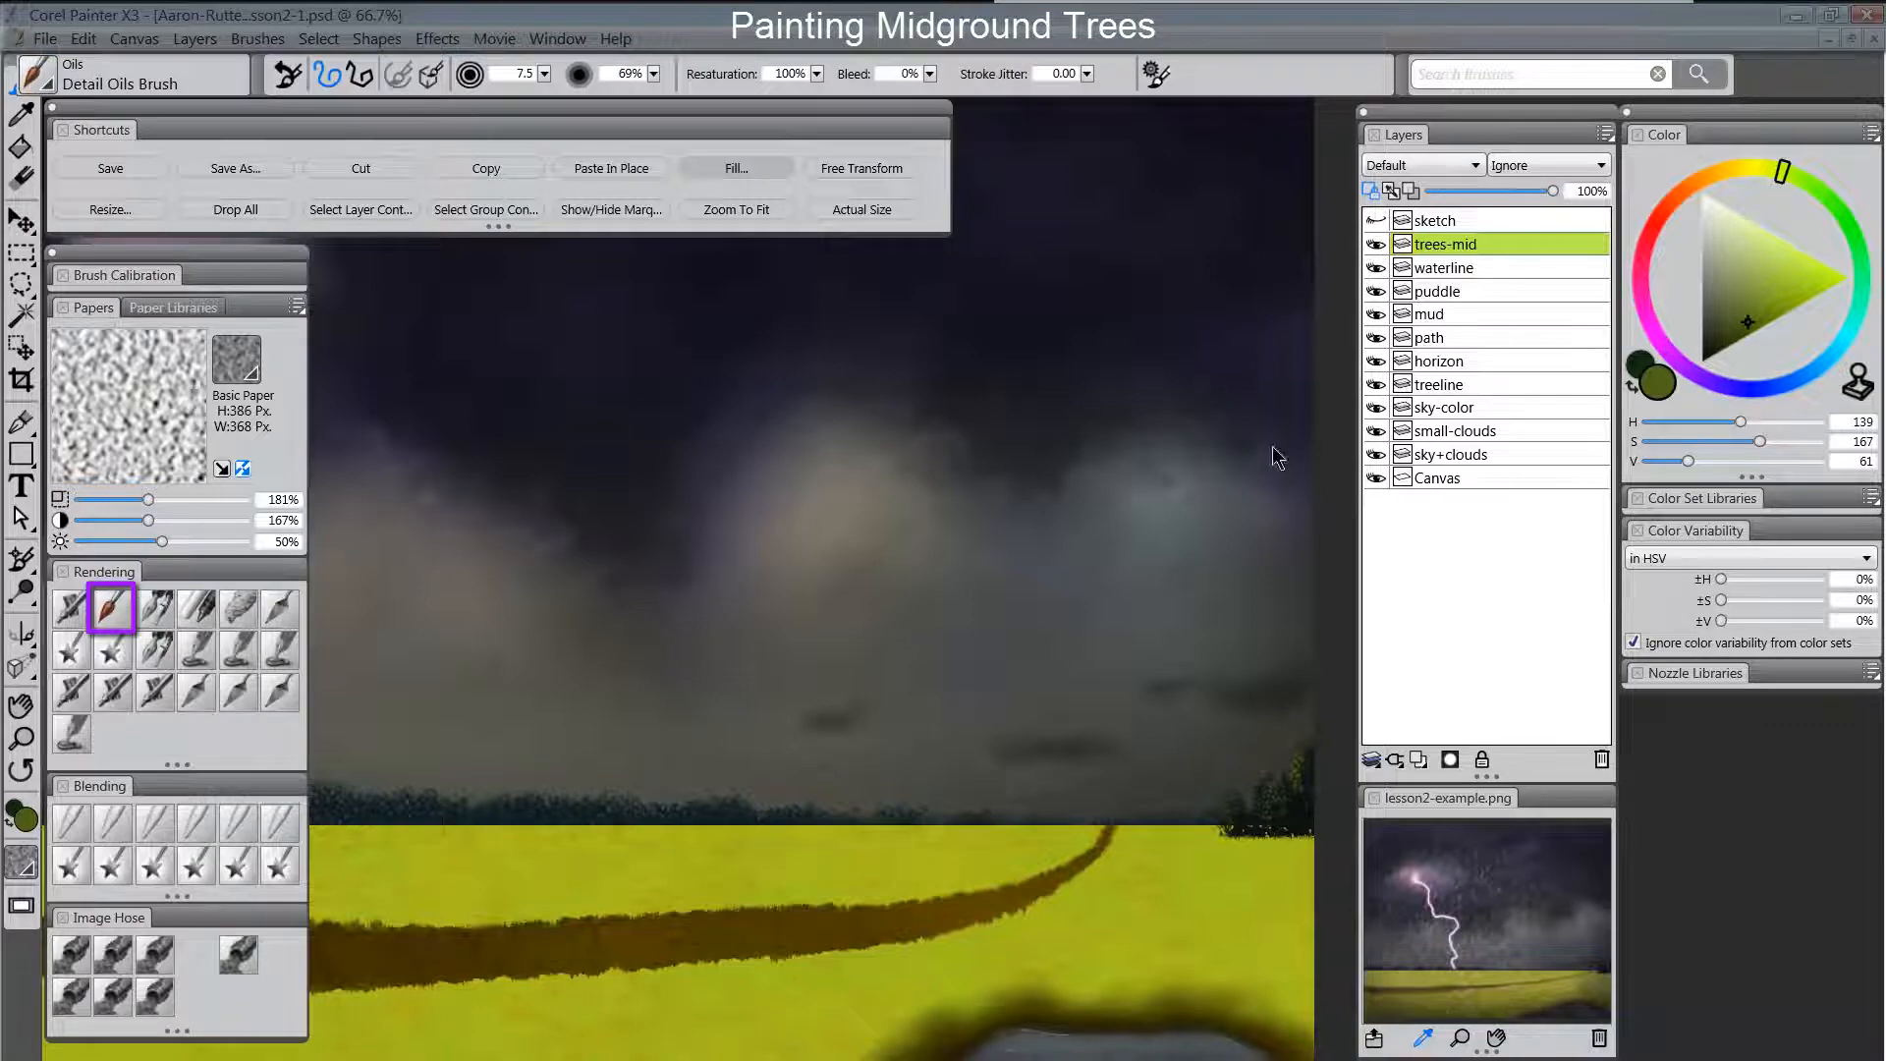
left_click(894, 493, "alt")
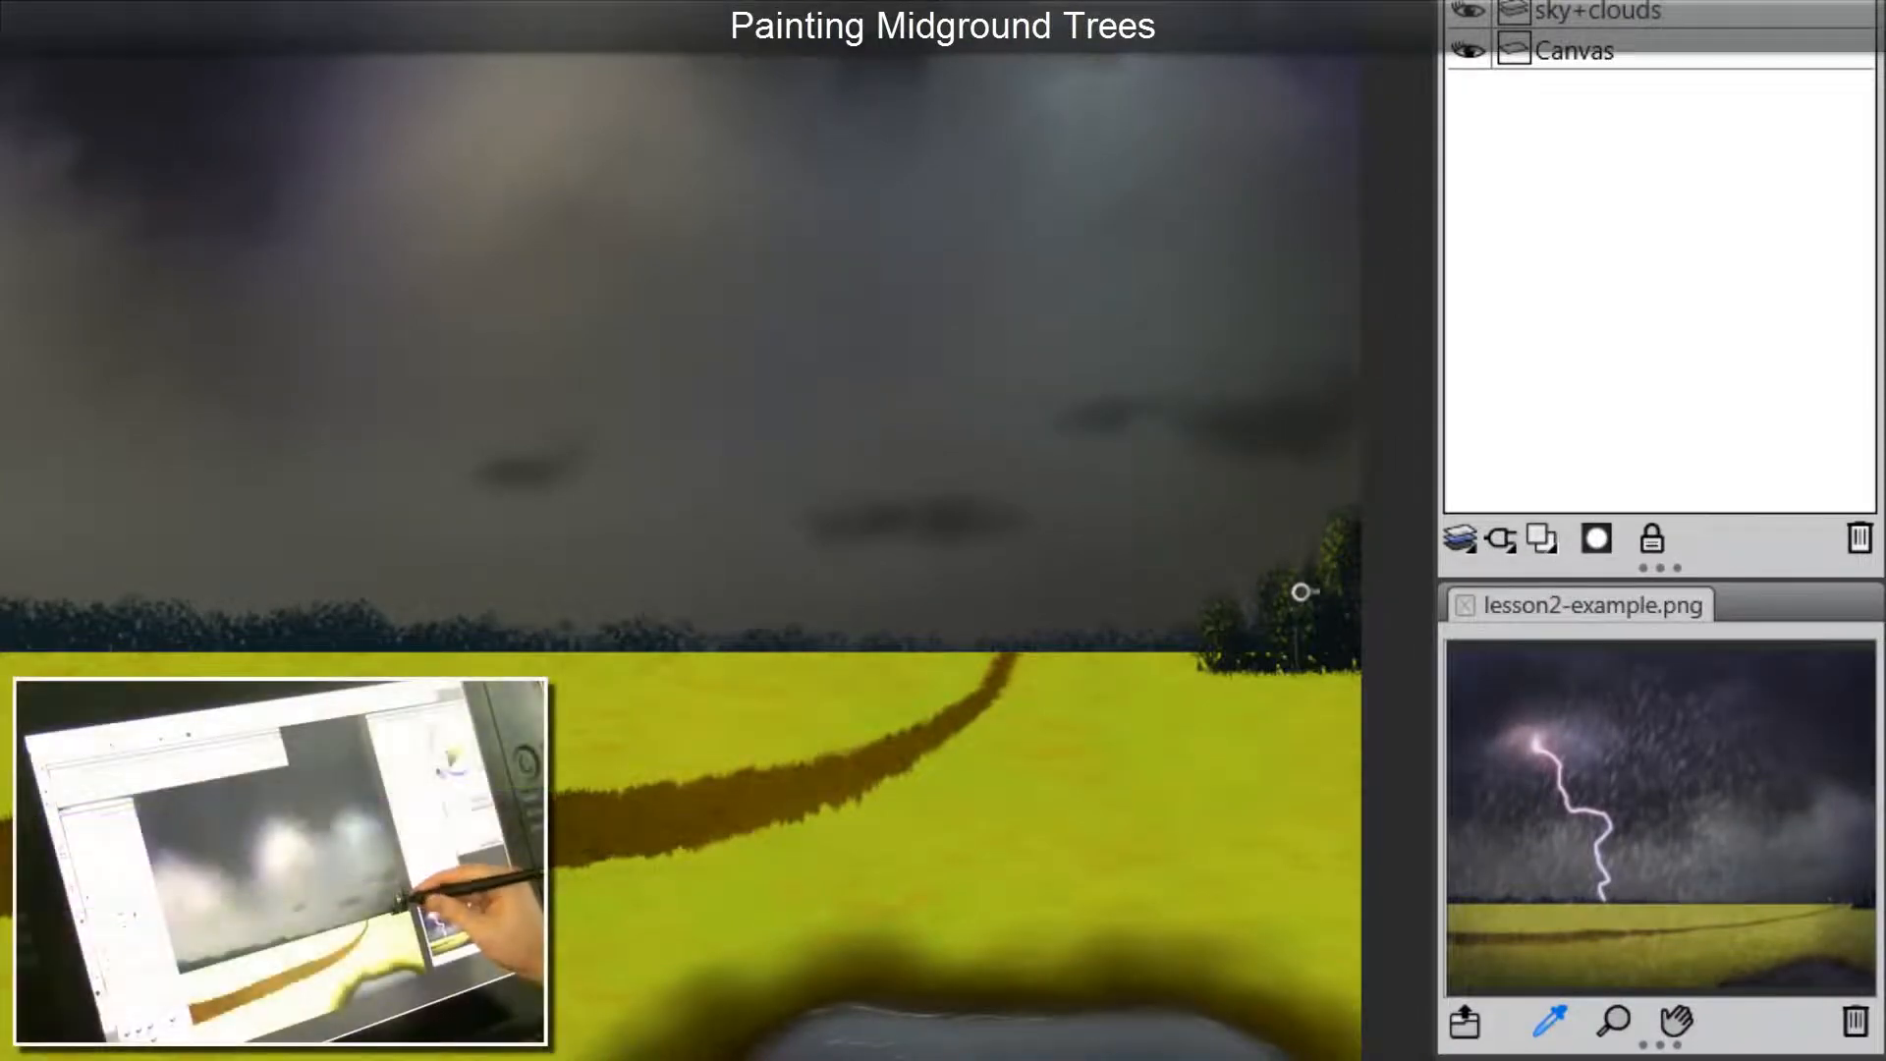
mouse_move(1284, 660)
left_mouse_down()
mouse_move(1343, 658)
mouse_move(1344, 590)
left_mouse_up()
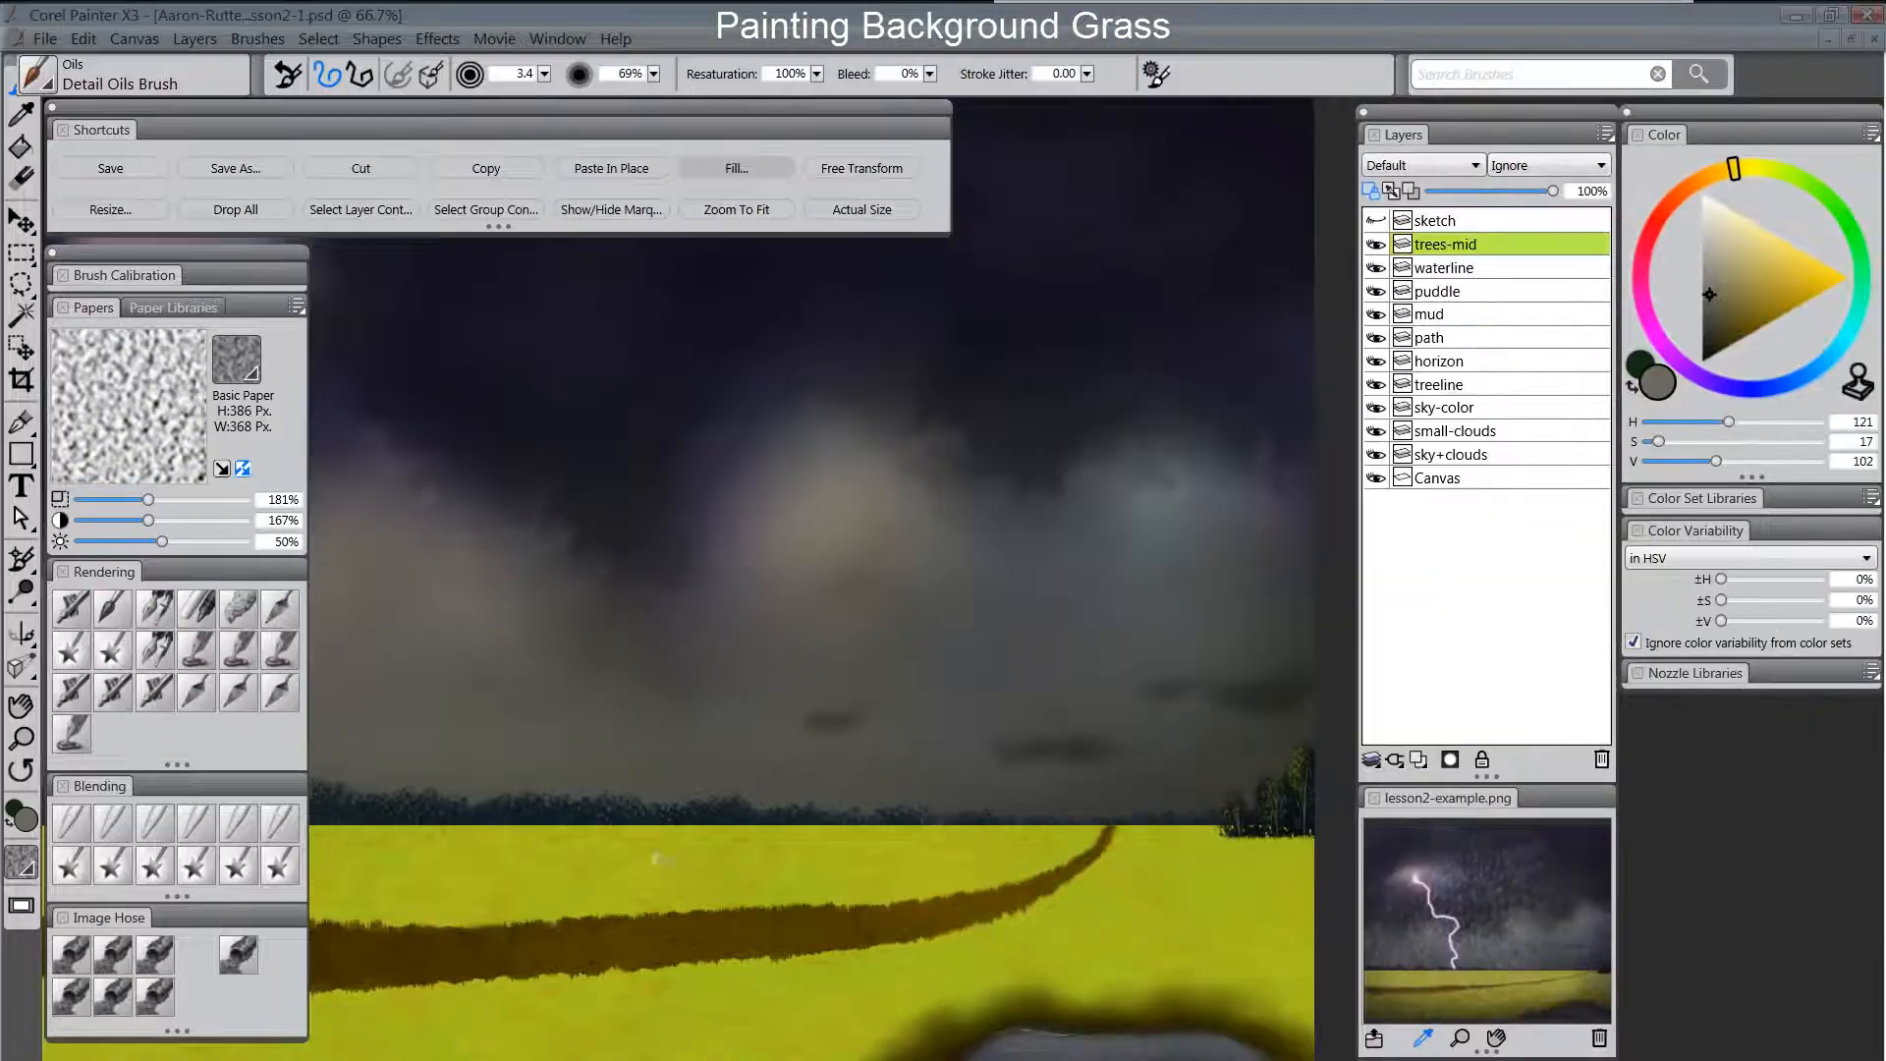
Add a new layer named grass-far directly above the horizon layer.
left_click(20, 736)
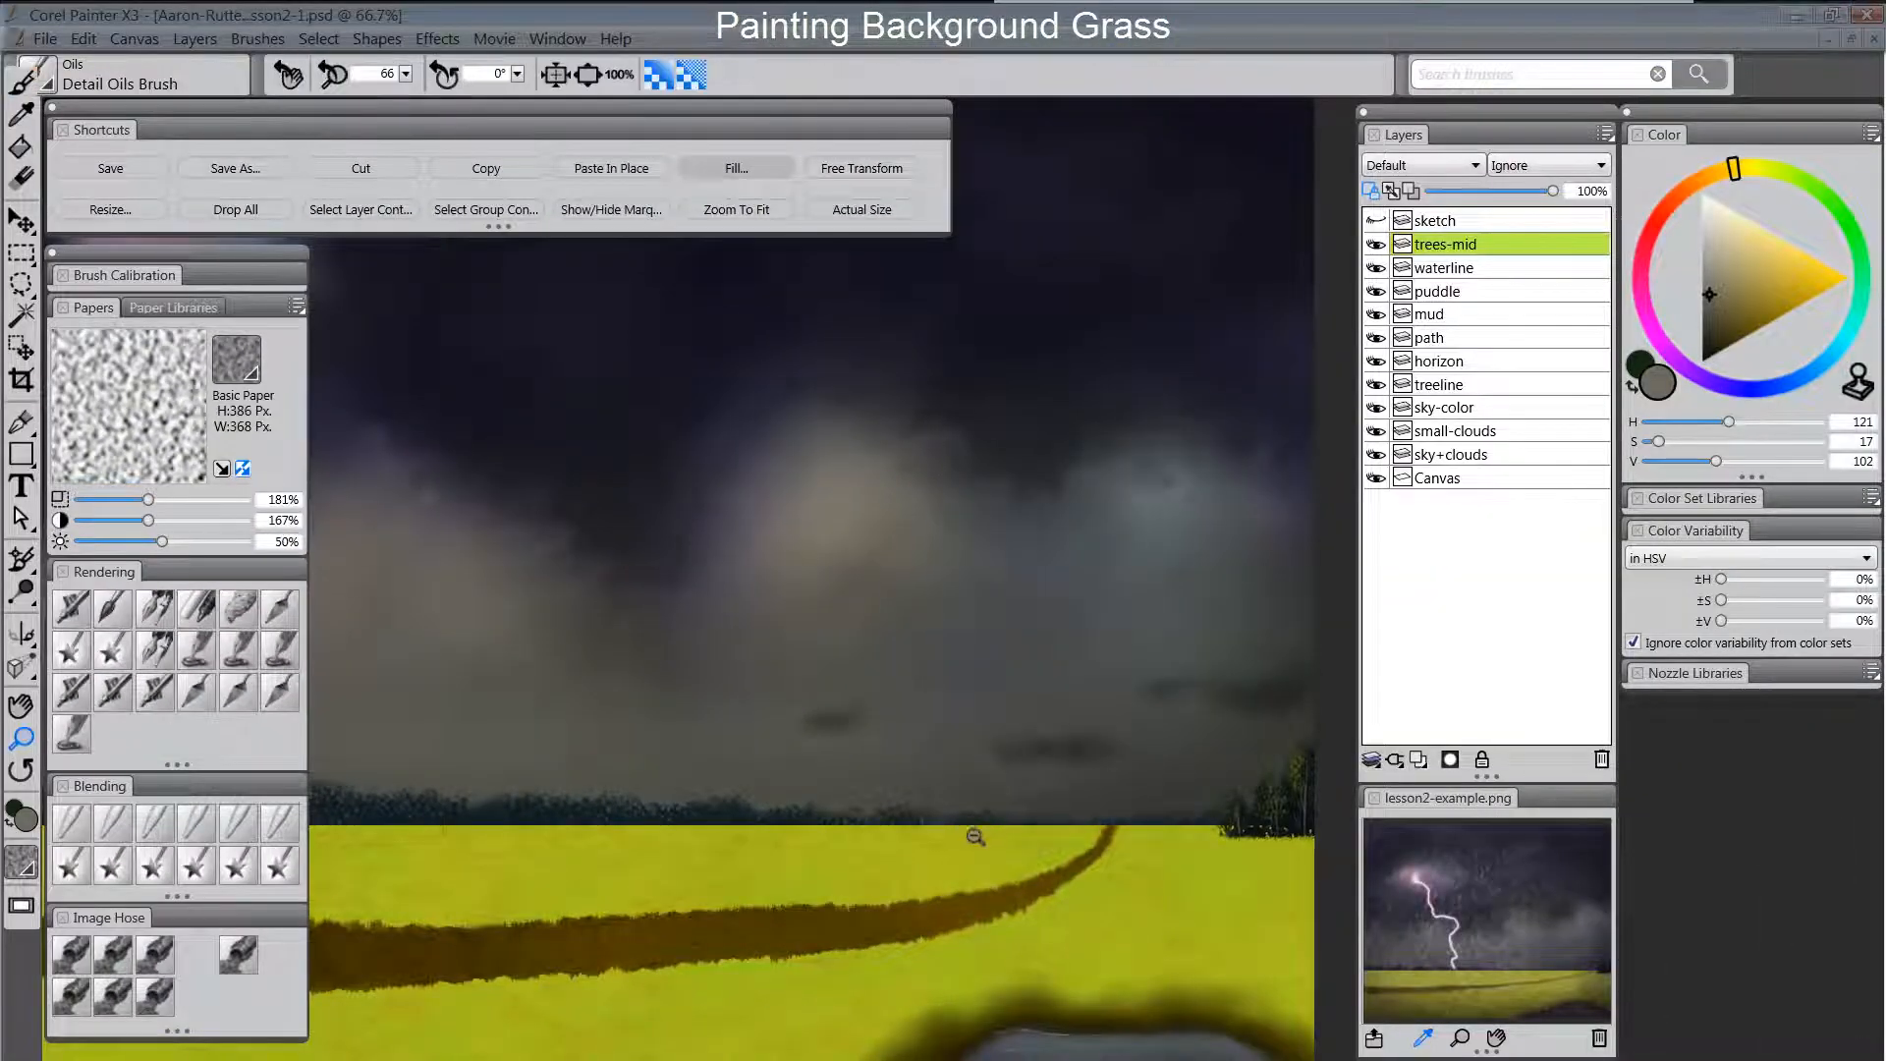
left_click(982, 882, "alt")
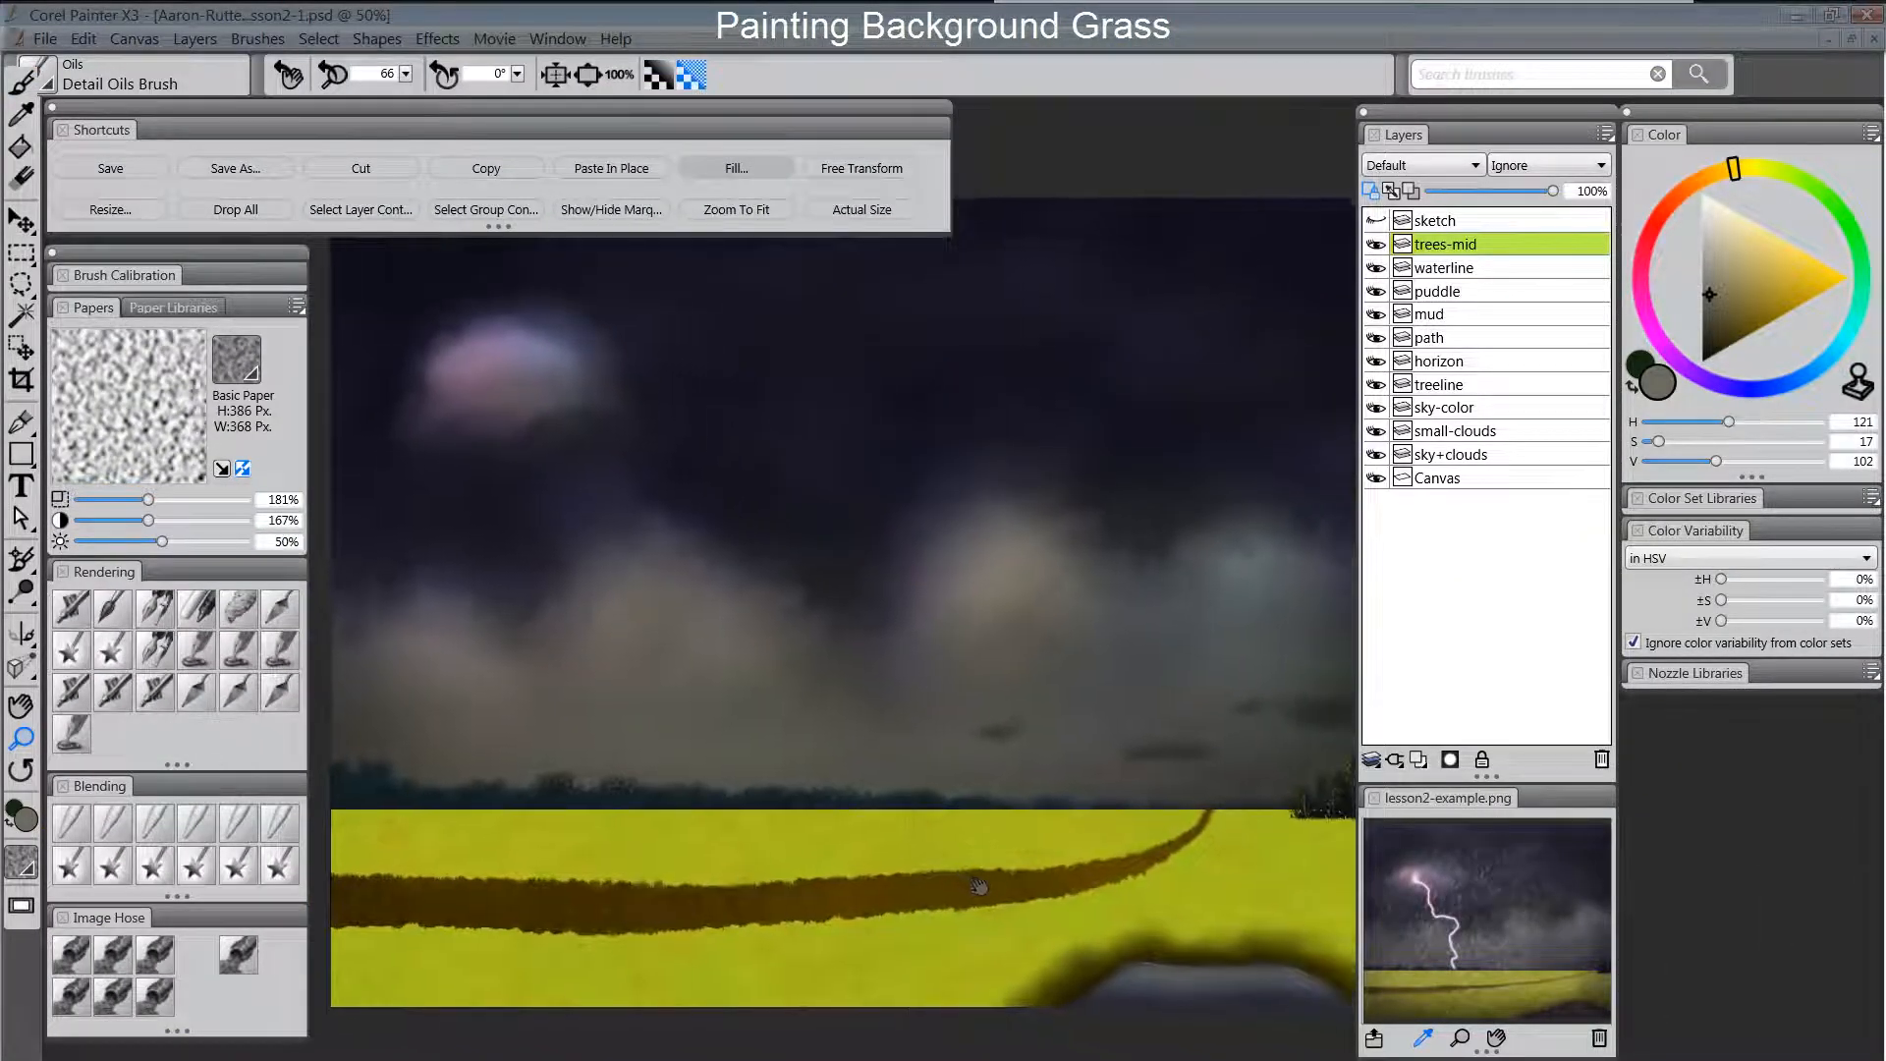
left_click_drag(979, 886, 974, 892)
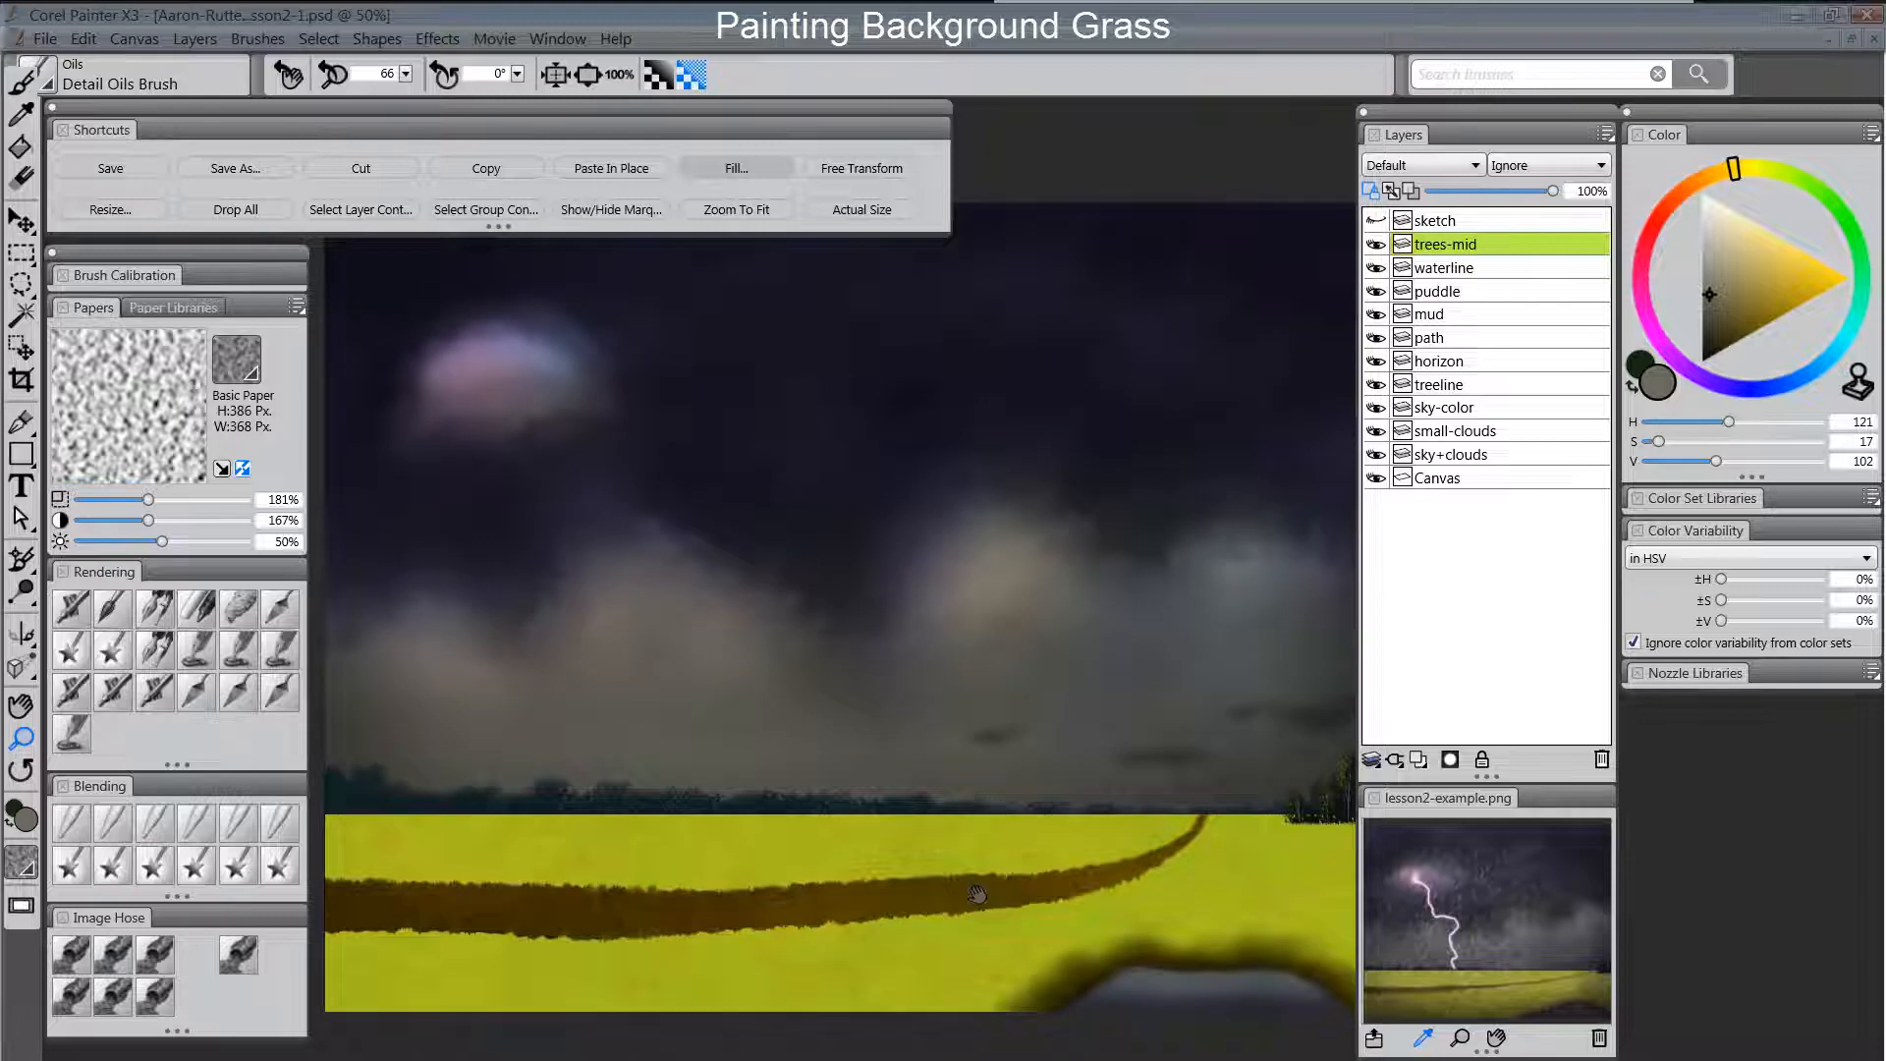
left_click(1451, 364)
left_click(1420, 765)
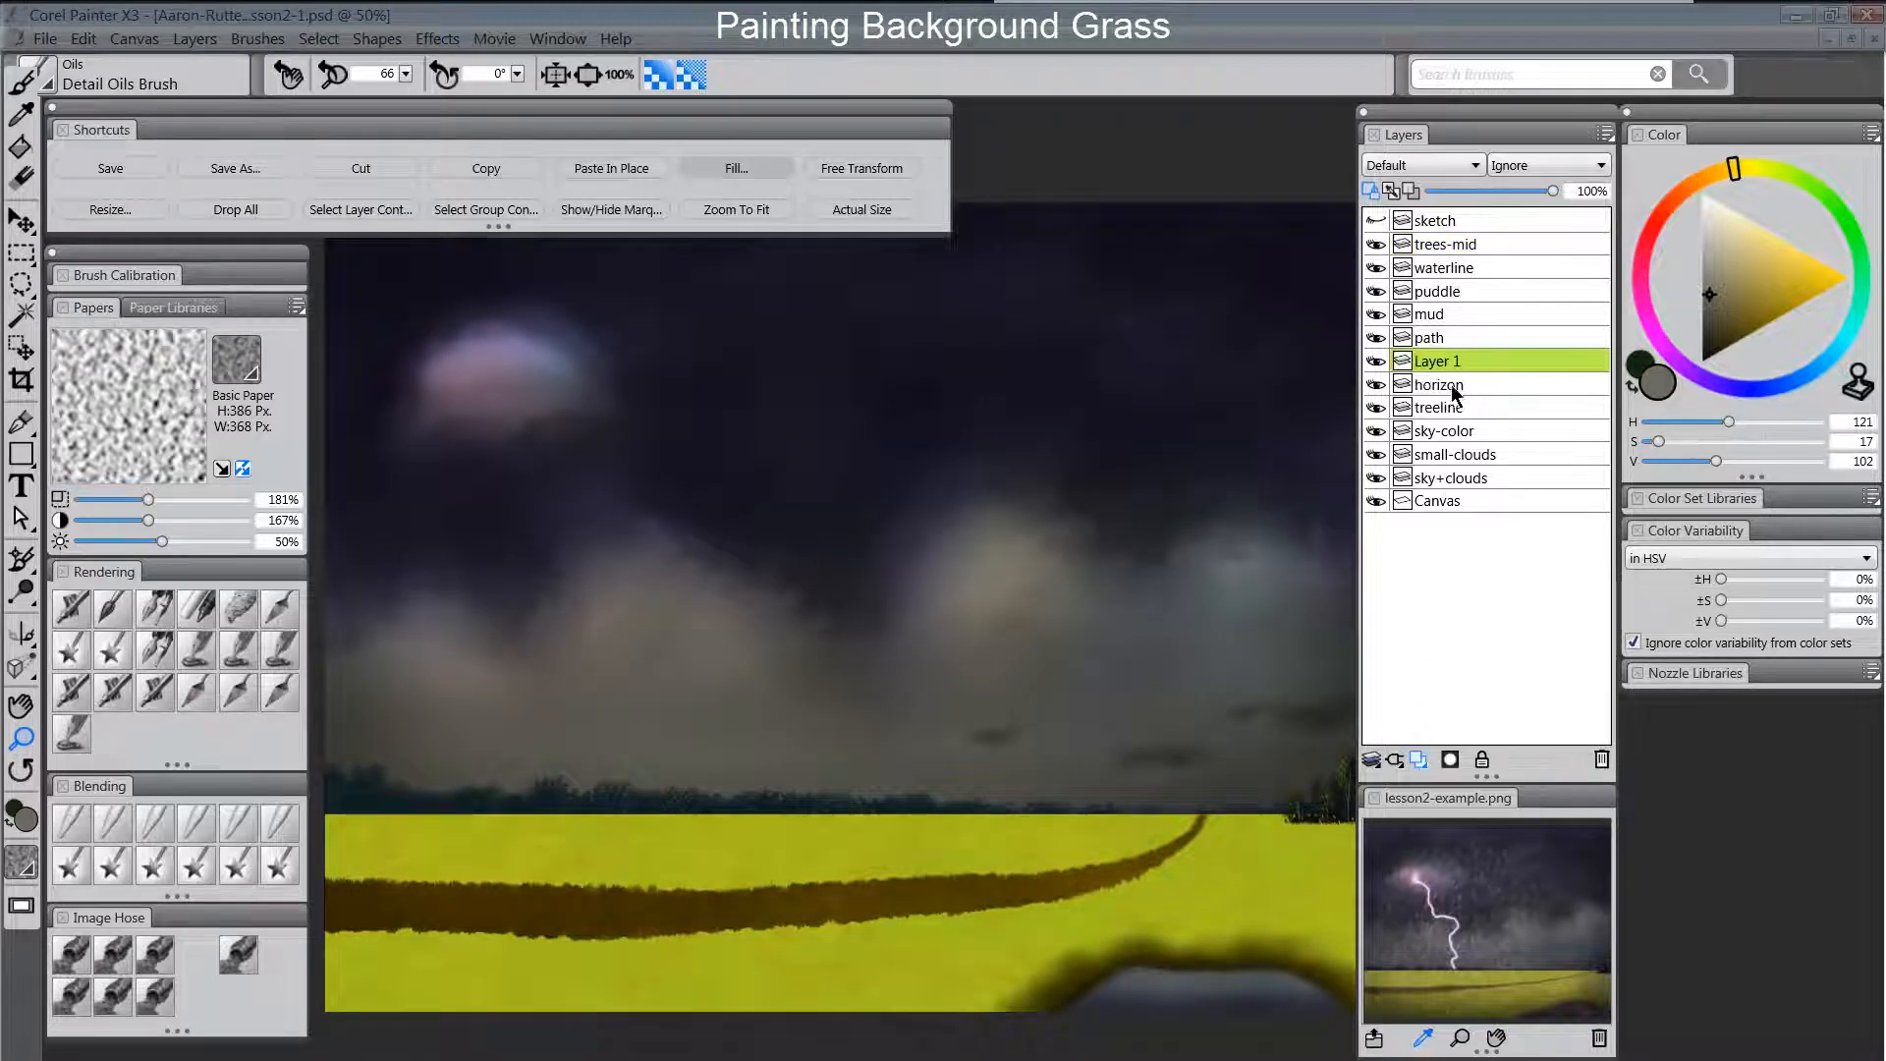
double_click(1452, 366)
type("grass-far")
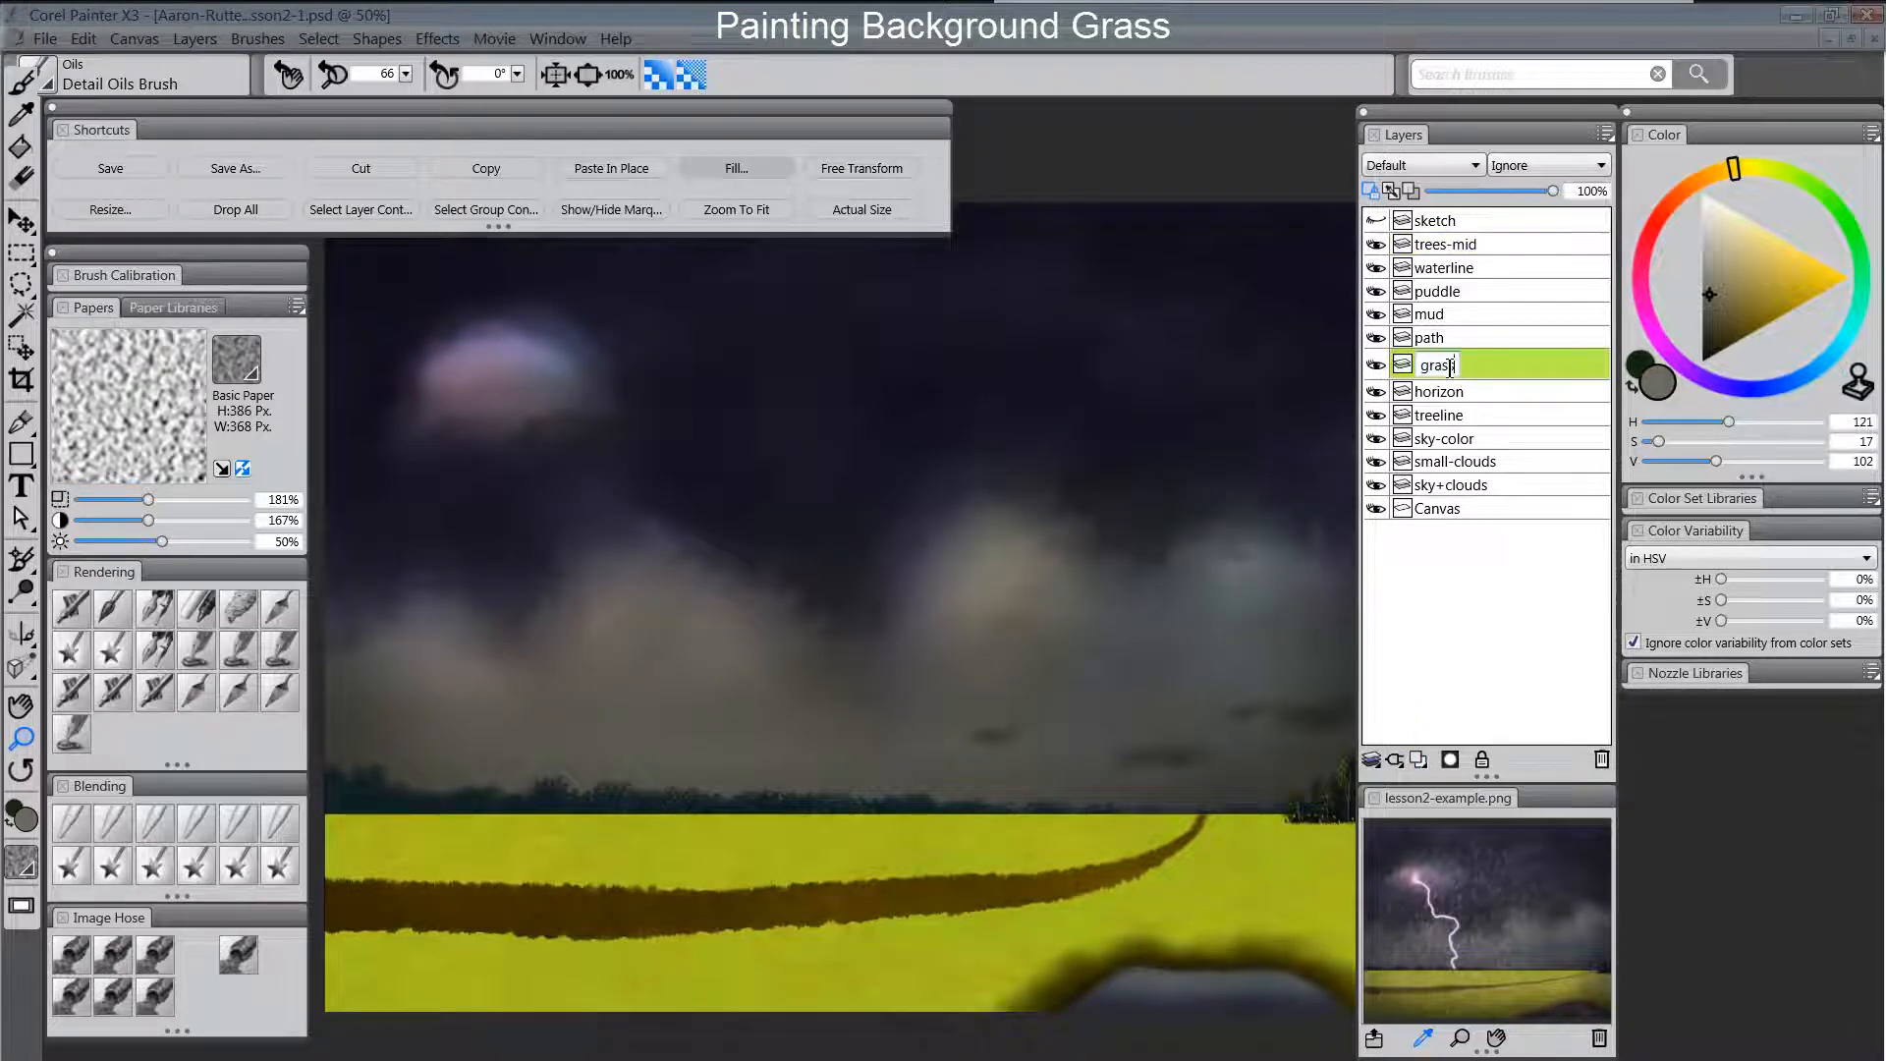
key("Return")
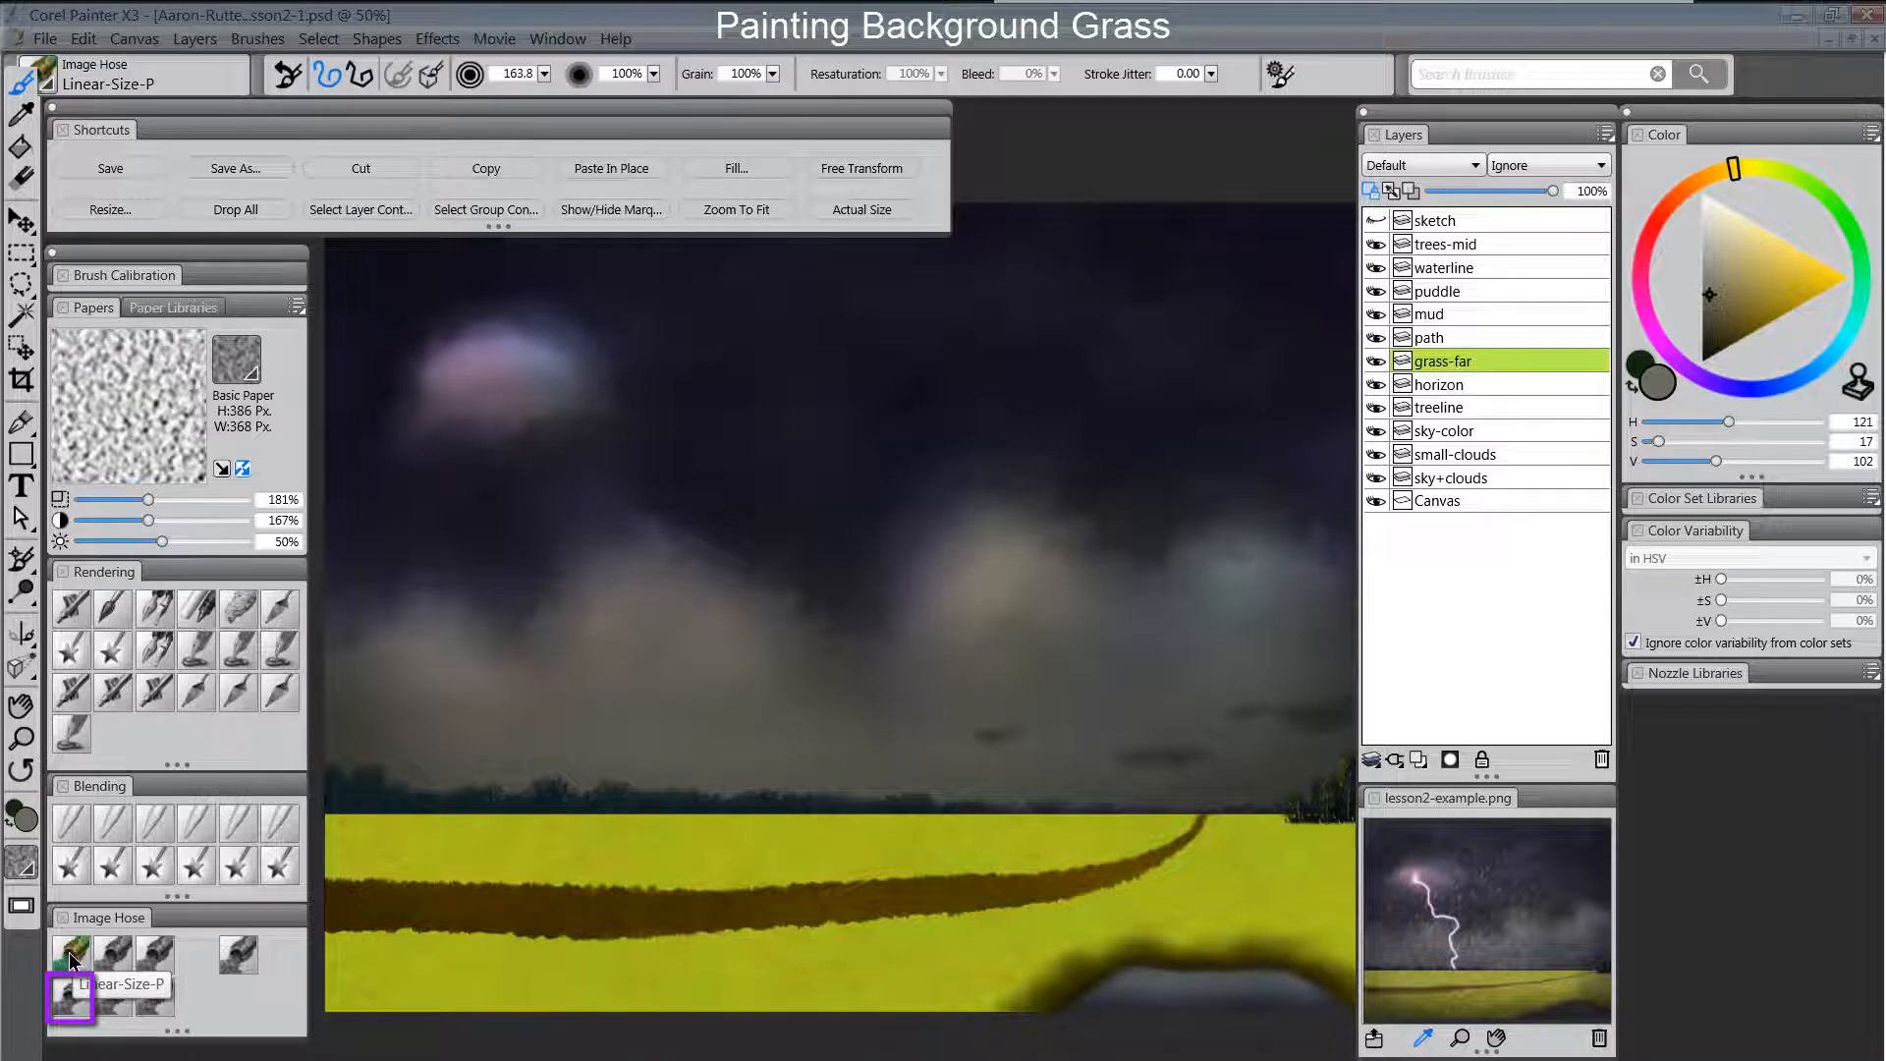
Choose the Linear-Size-P Color Image Hose and brighten a main colour sampled from the field to yellow-green (H 133, S 181, V 130).
left_click(71, 1002)
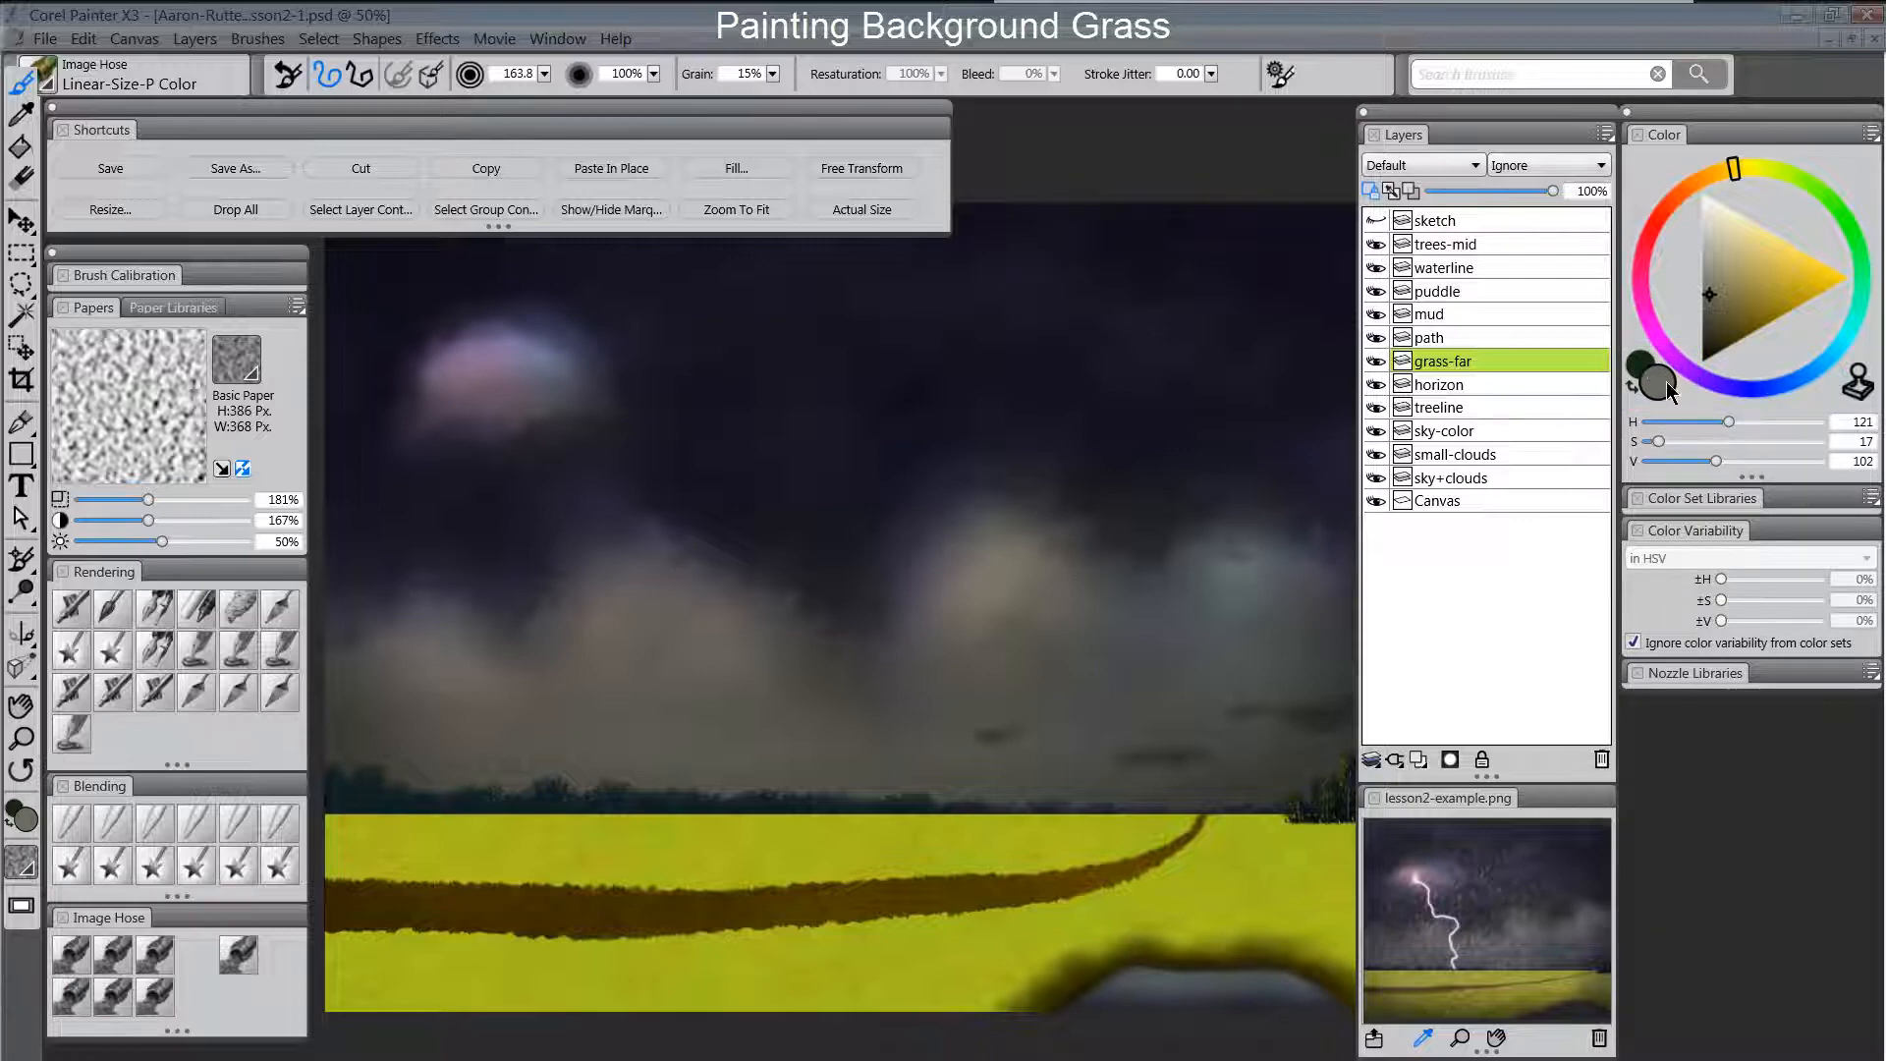
left_click(1641, 361)
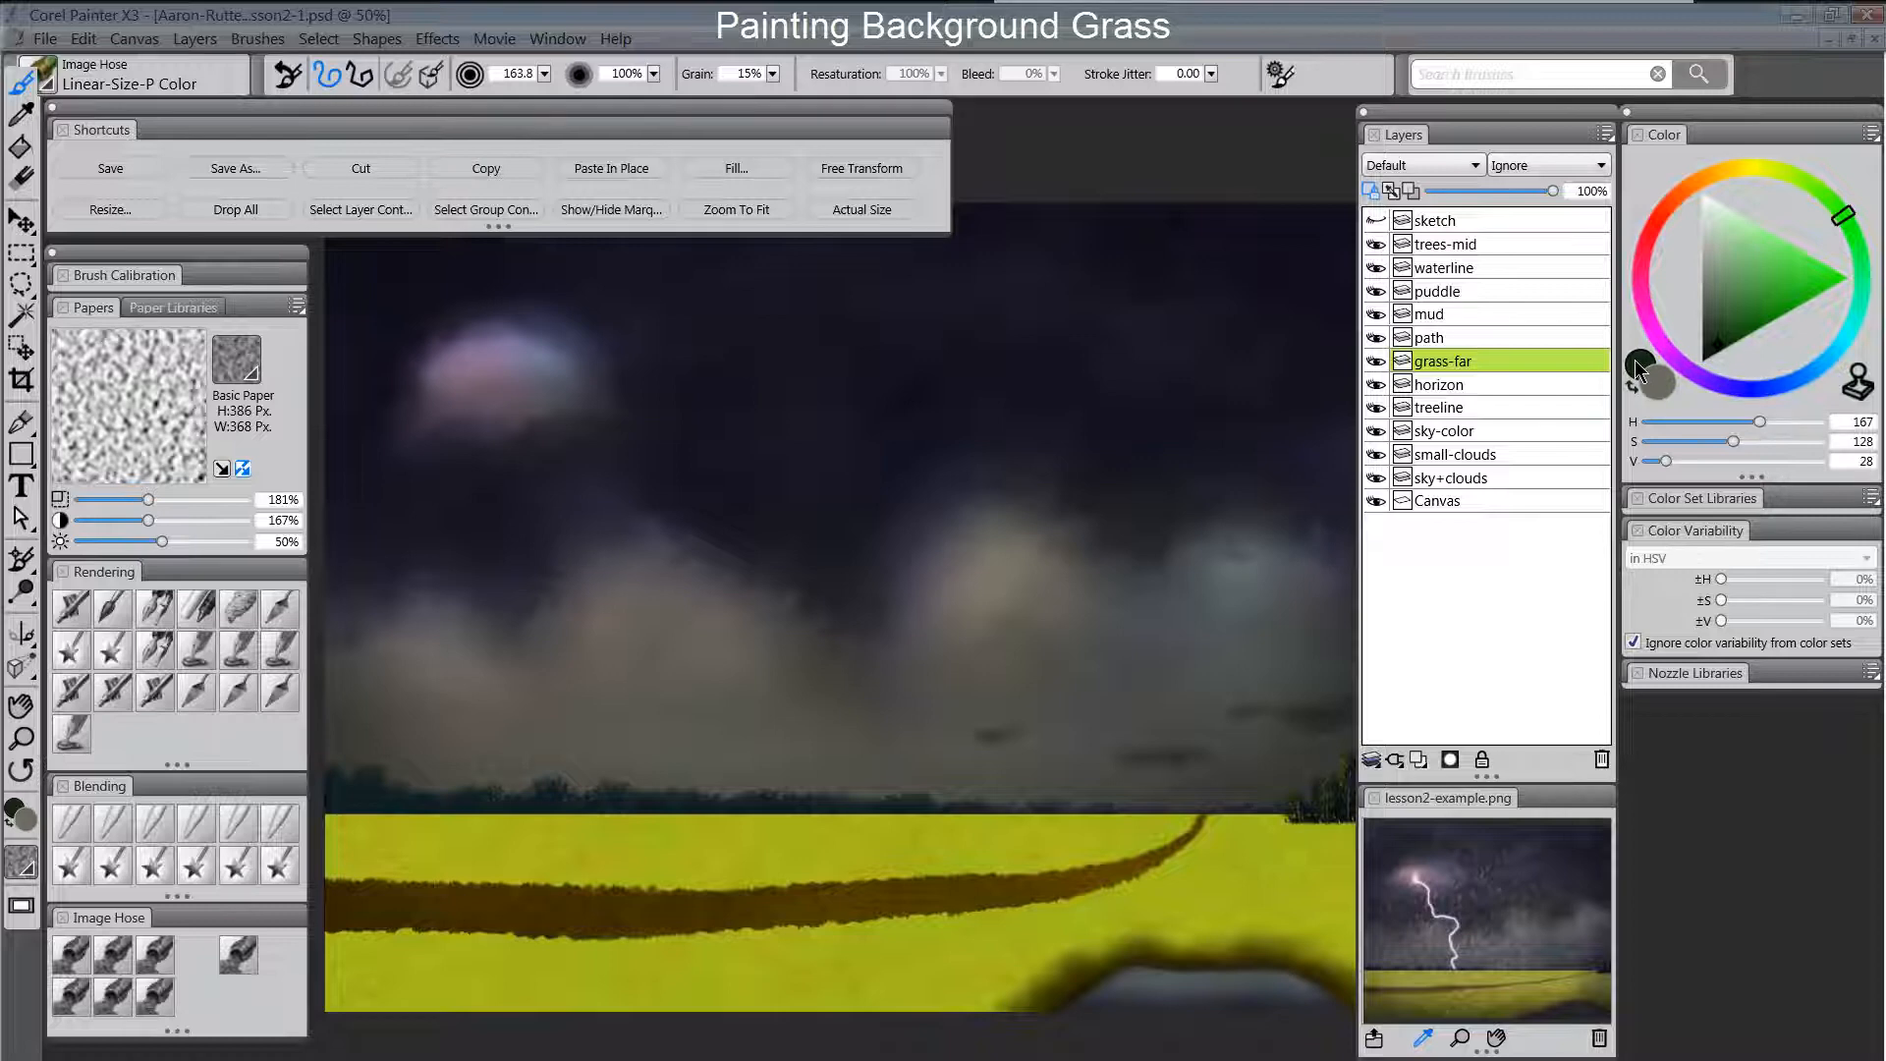
left_click(953, 835, "alt")
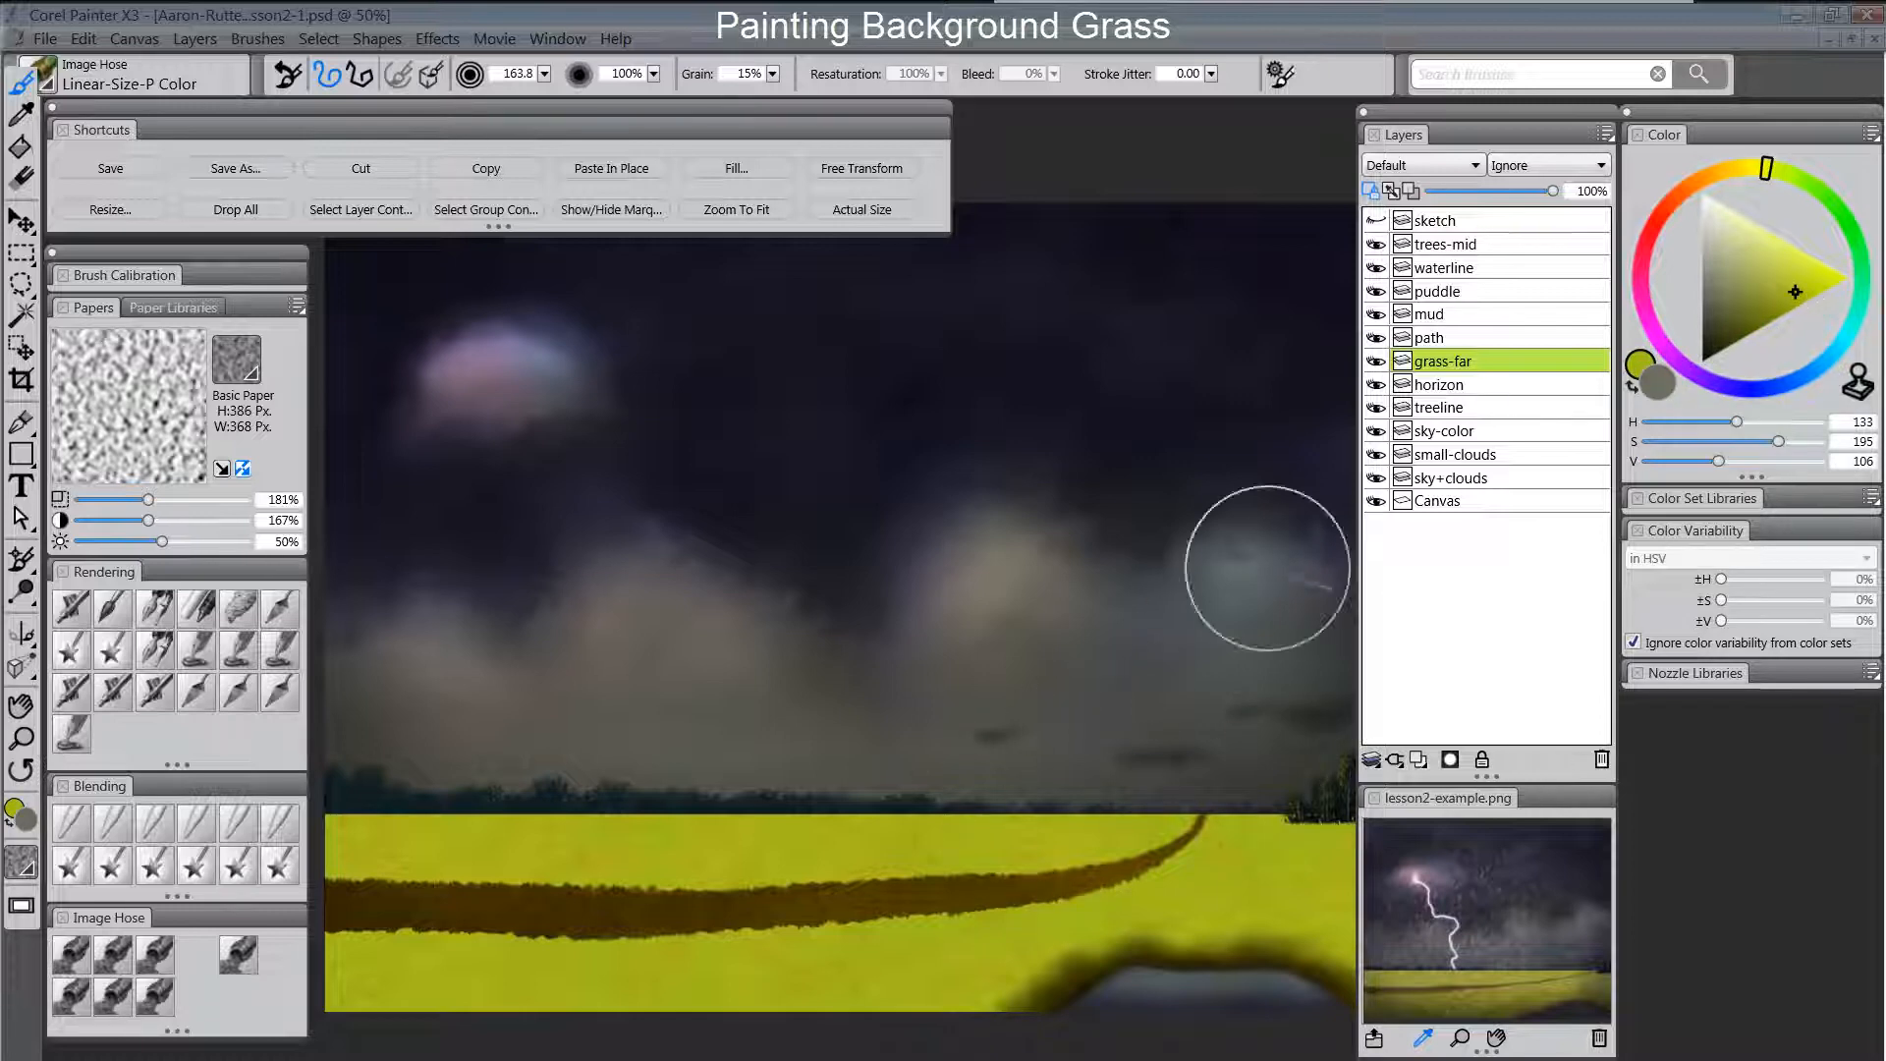
left_click(1810, 280)
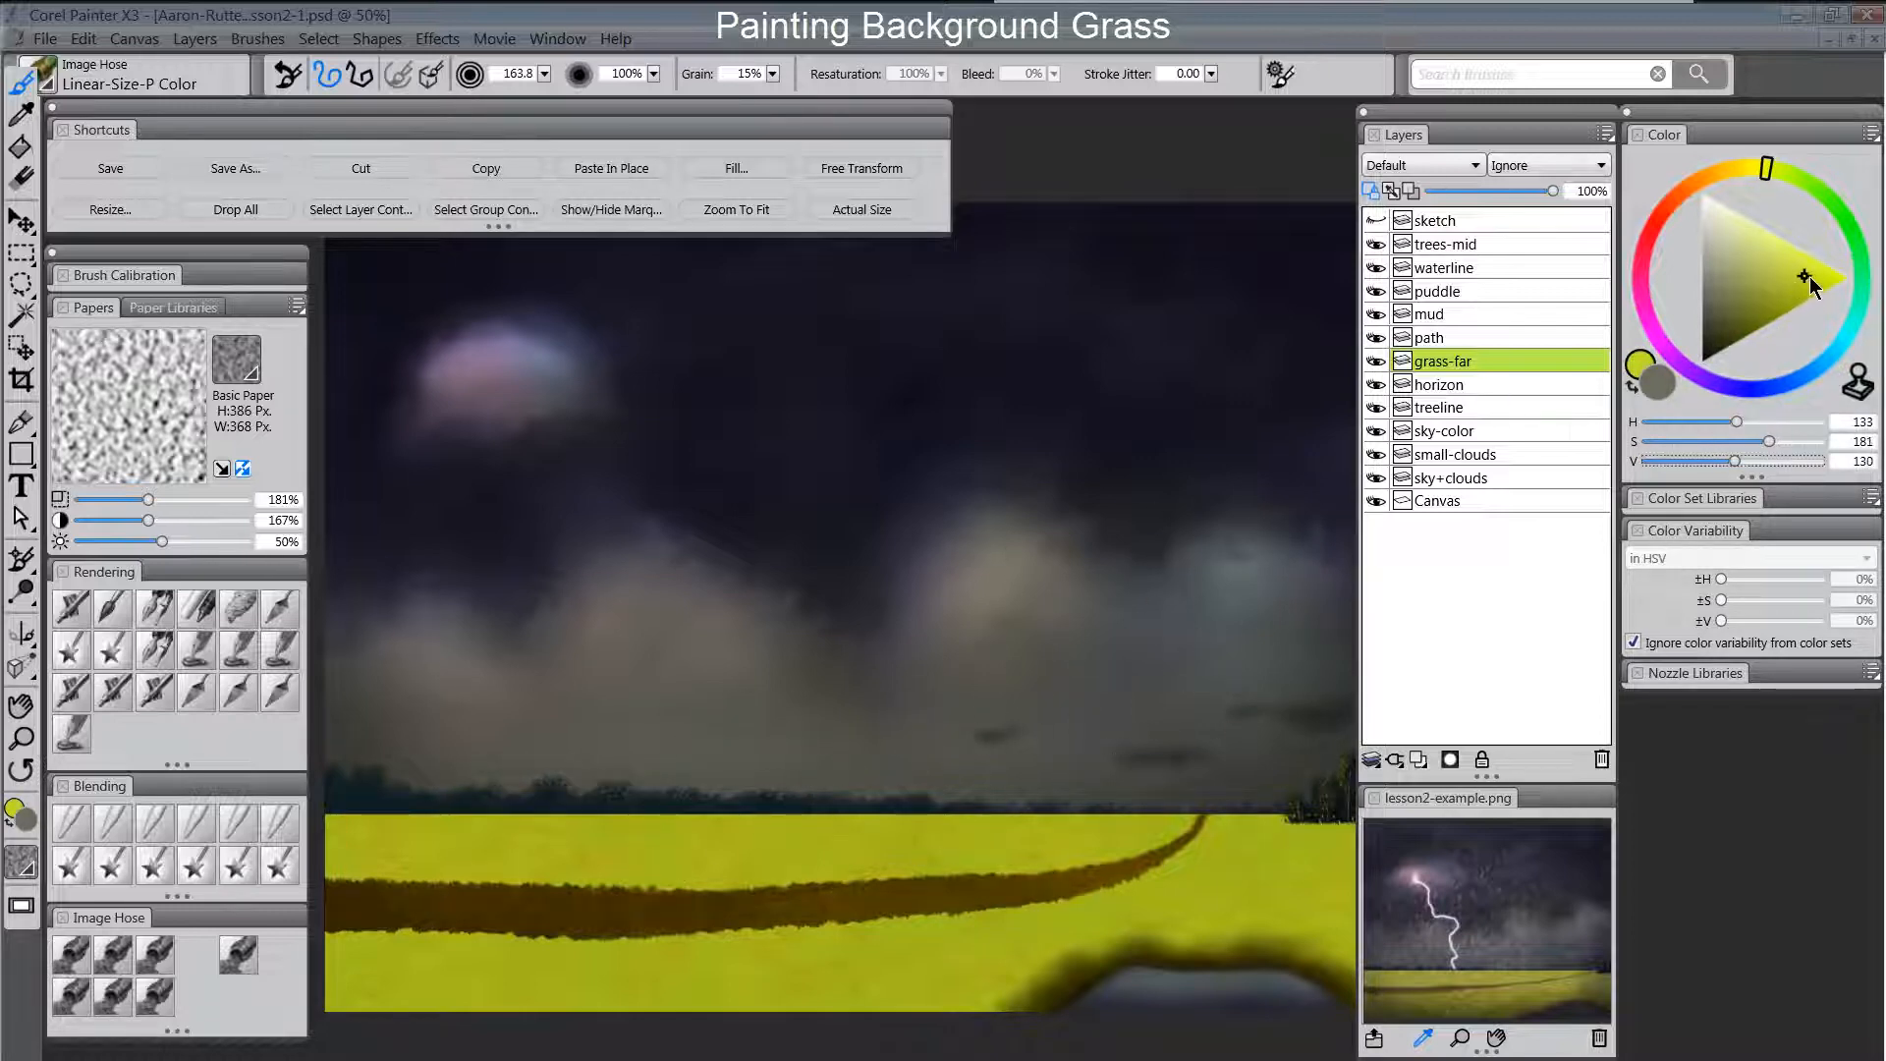
Load the grass-dry.rif nozzle from the Nature nozzle library.
left_click(1695, 674)
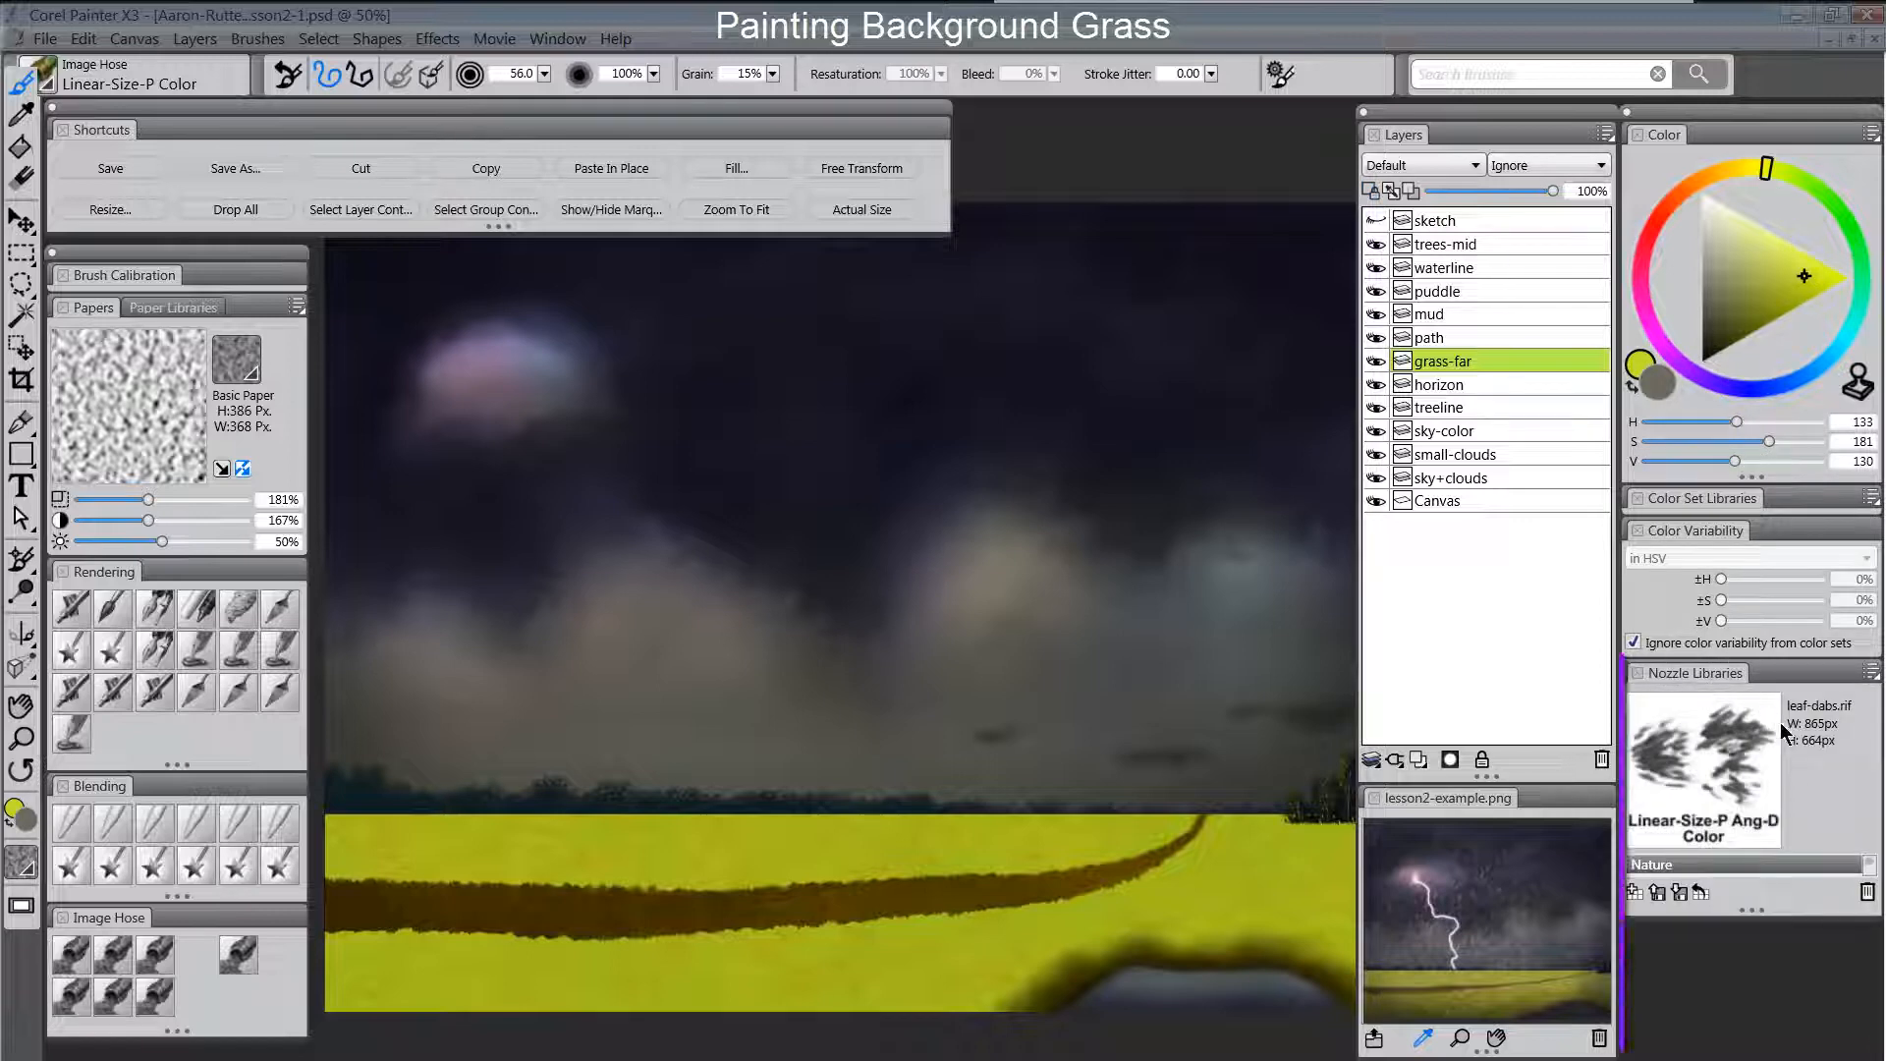
left_click_drag(1751, 912, 1752, 1051)
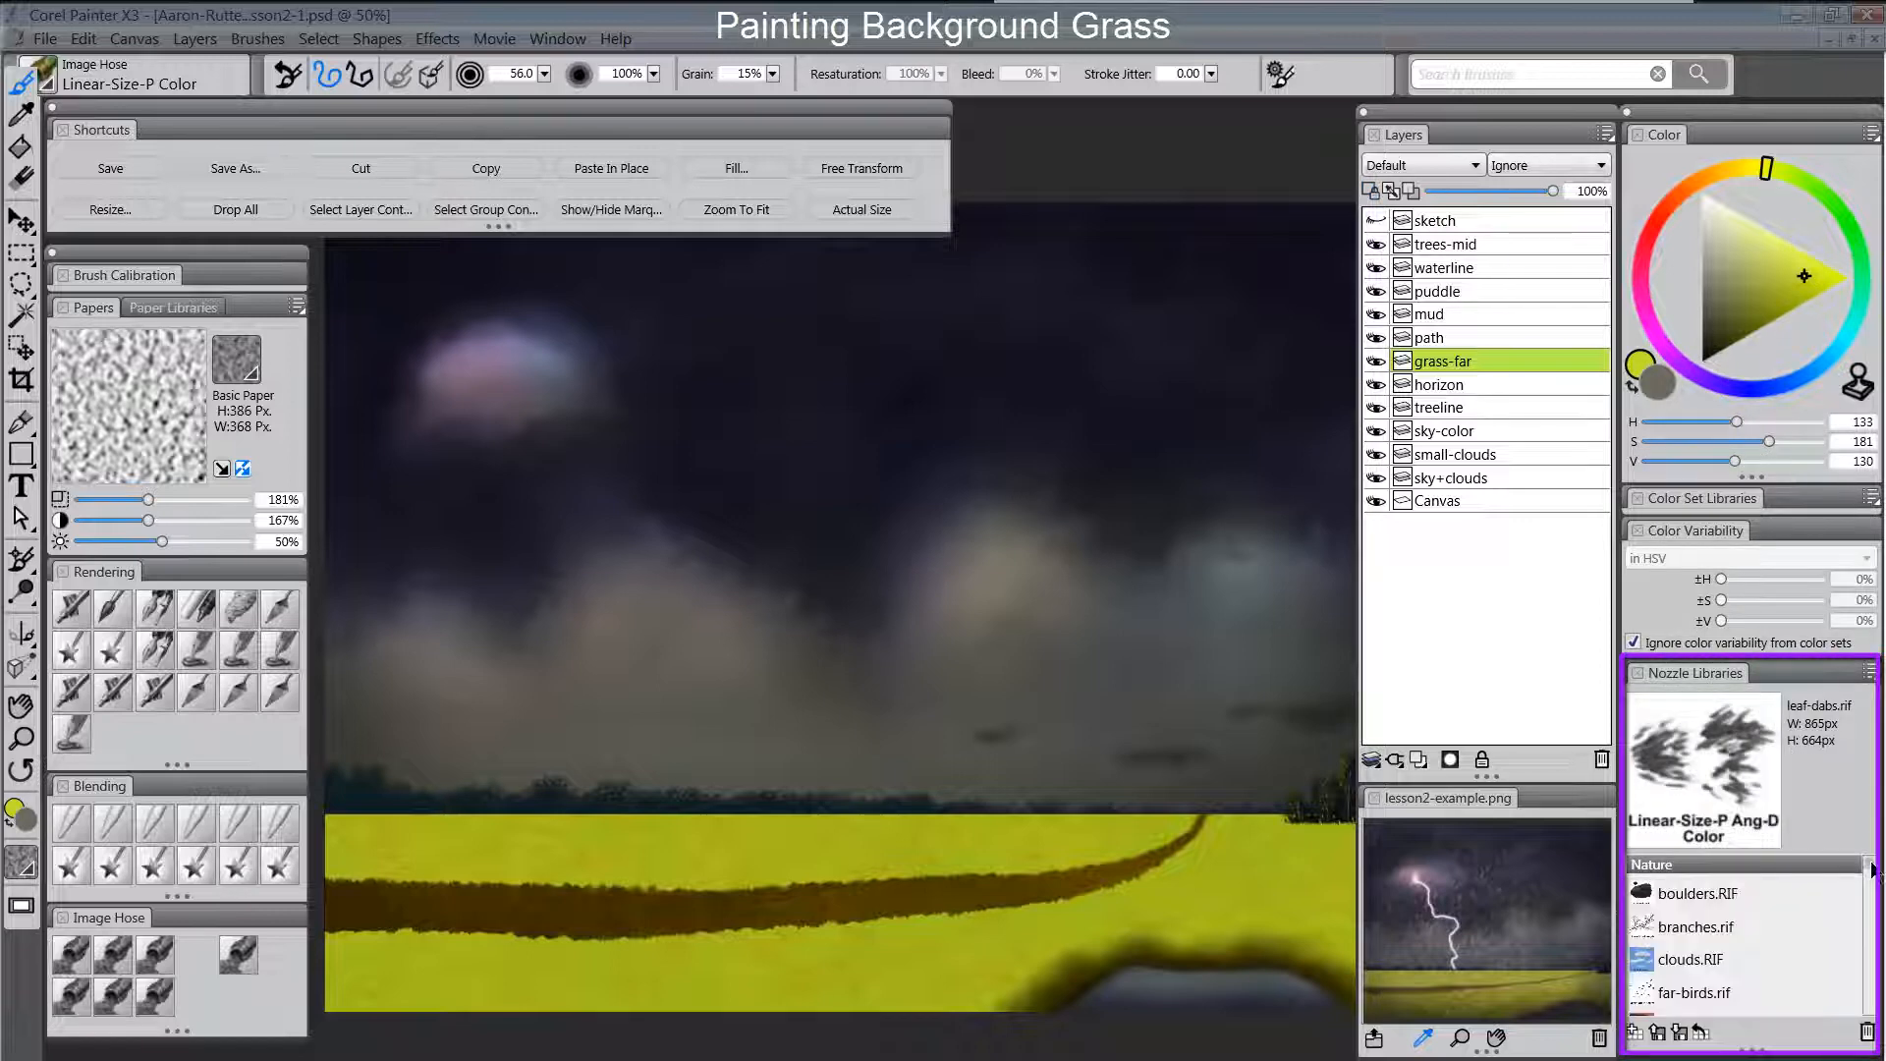
left_click_drag(1869, 867, 1859, 902)
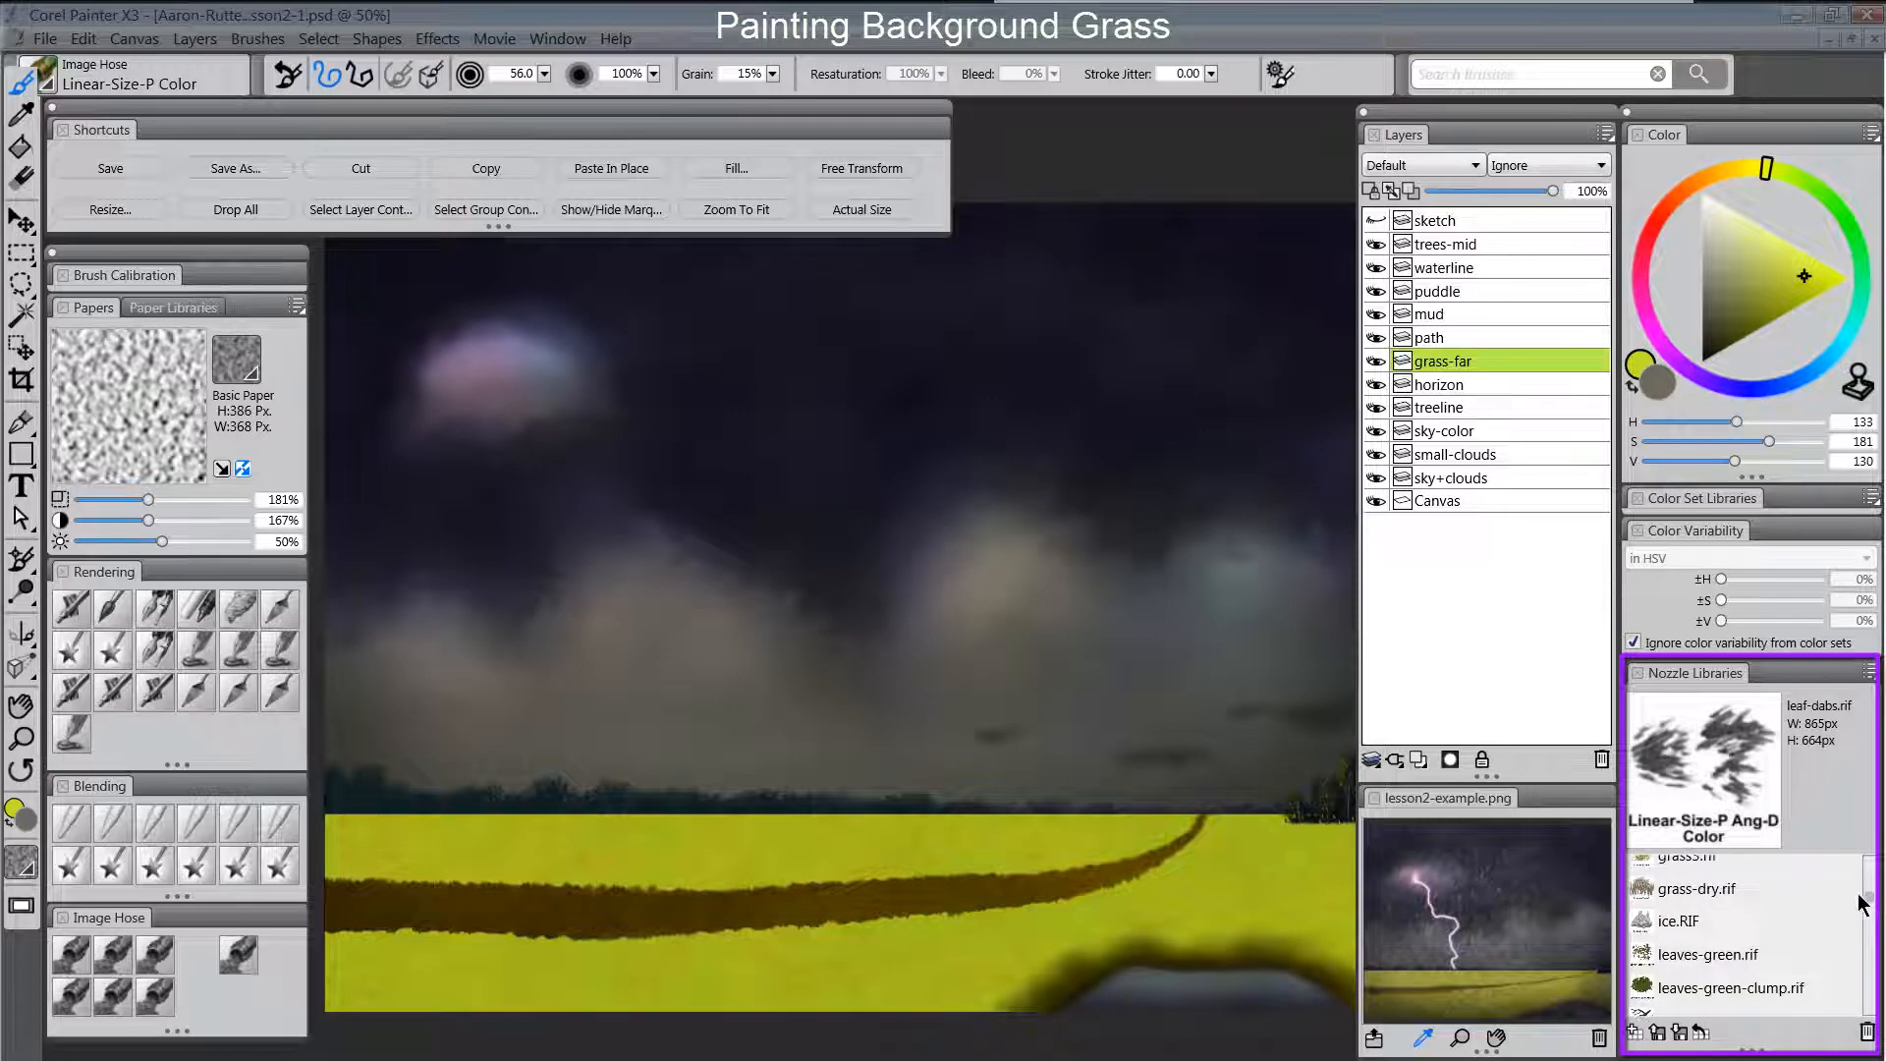
left_click(1719, 890)
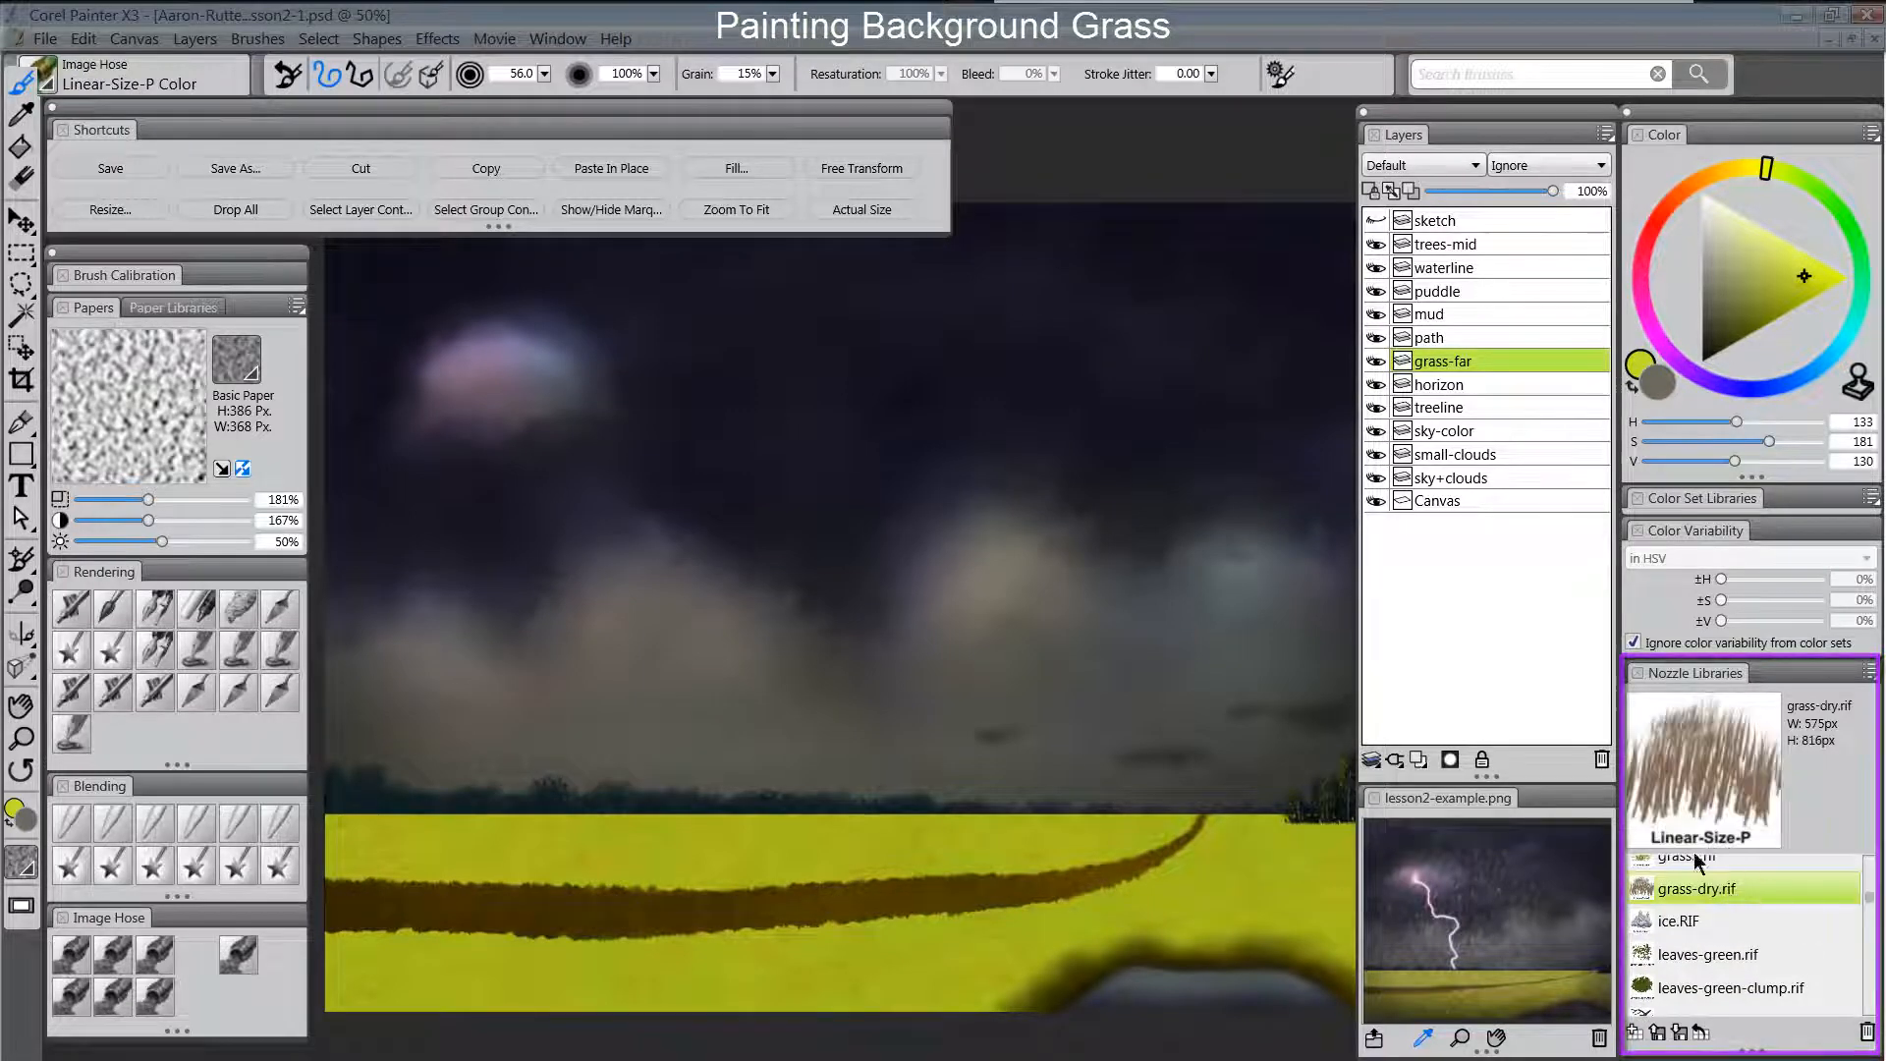
Try spraying a strip of grass along the horizon at size 56 and undo the stroke.
left_click_drag(638, 803, 1105, 785)
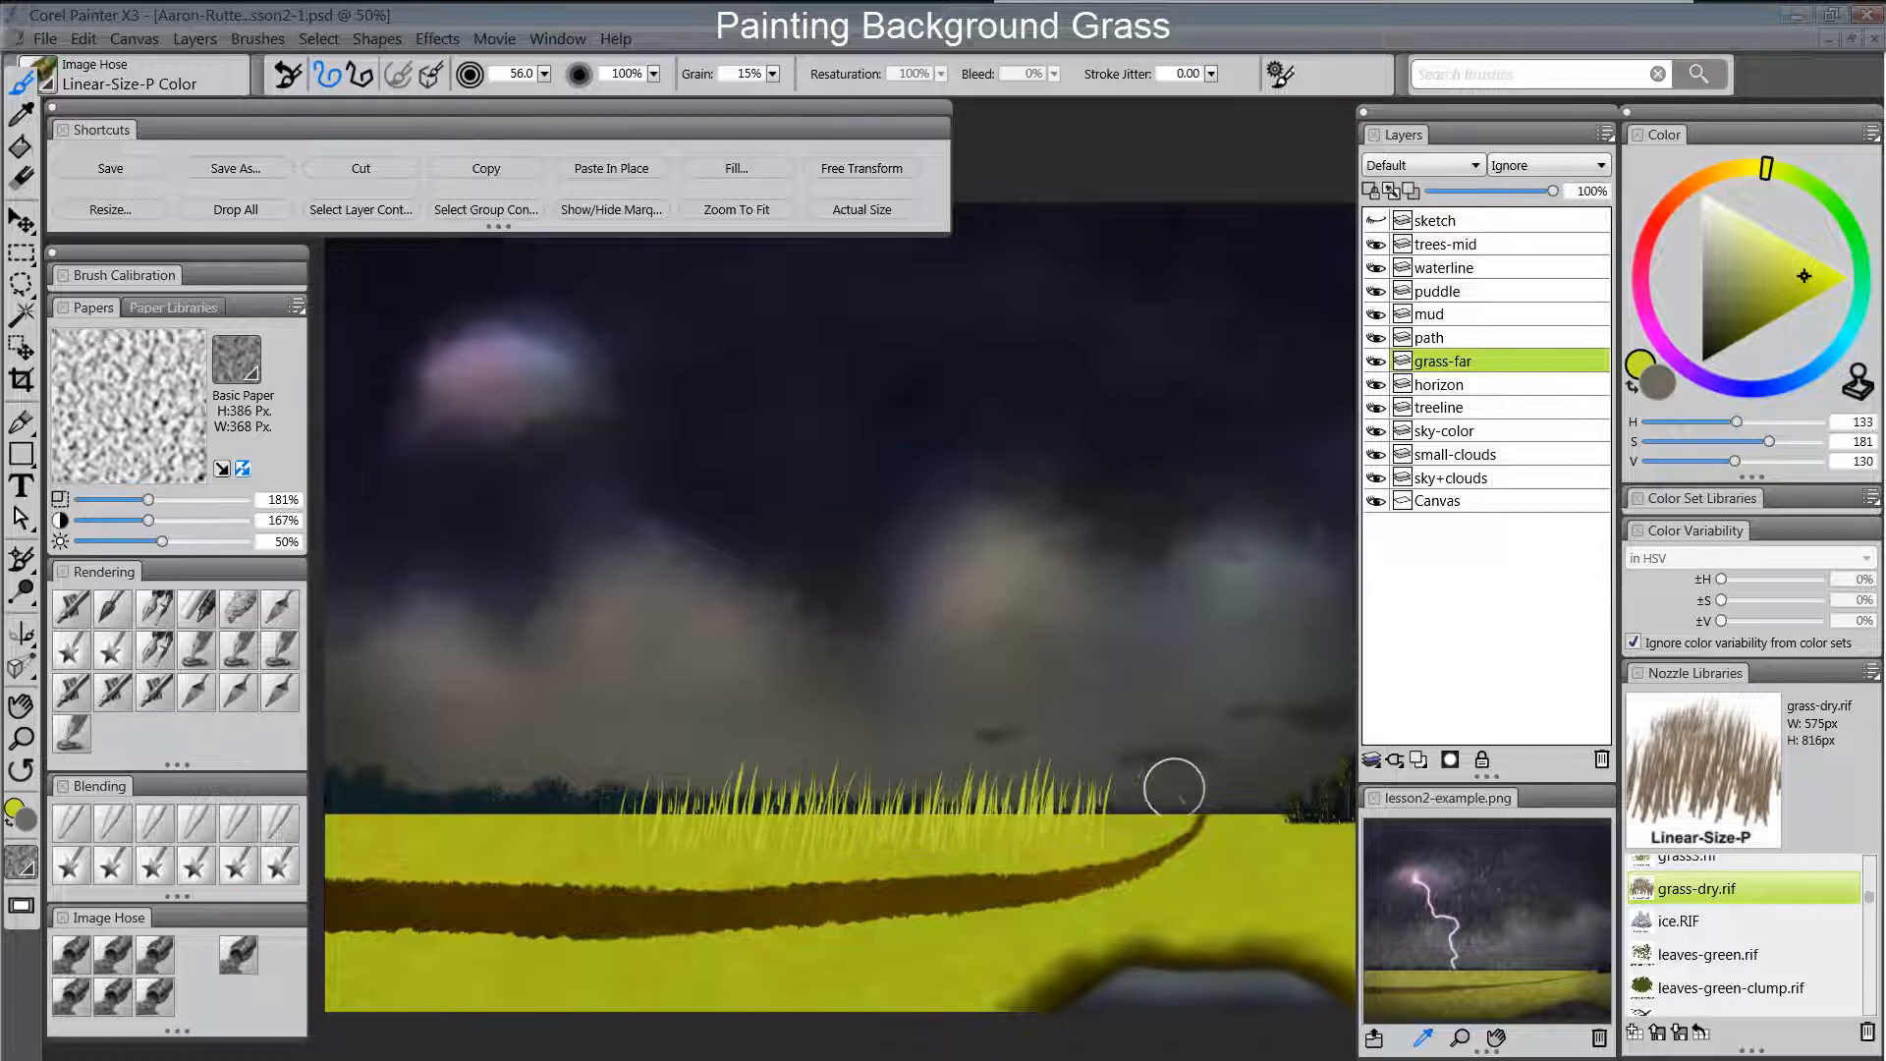
key("ctrl+z")
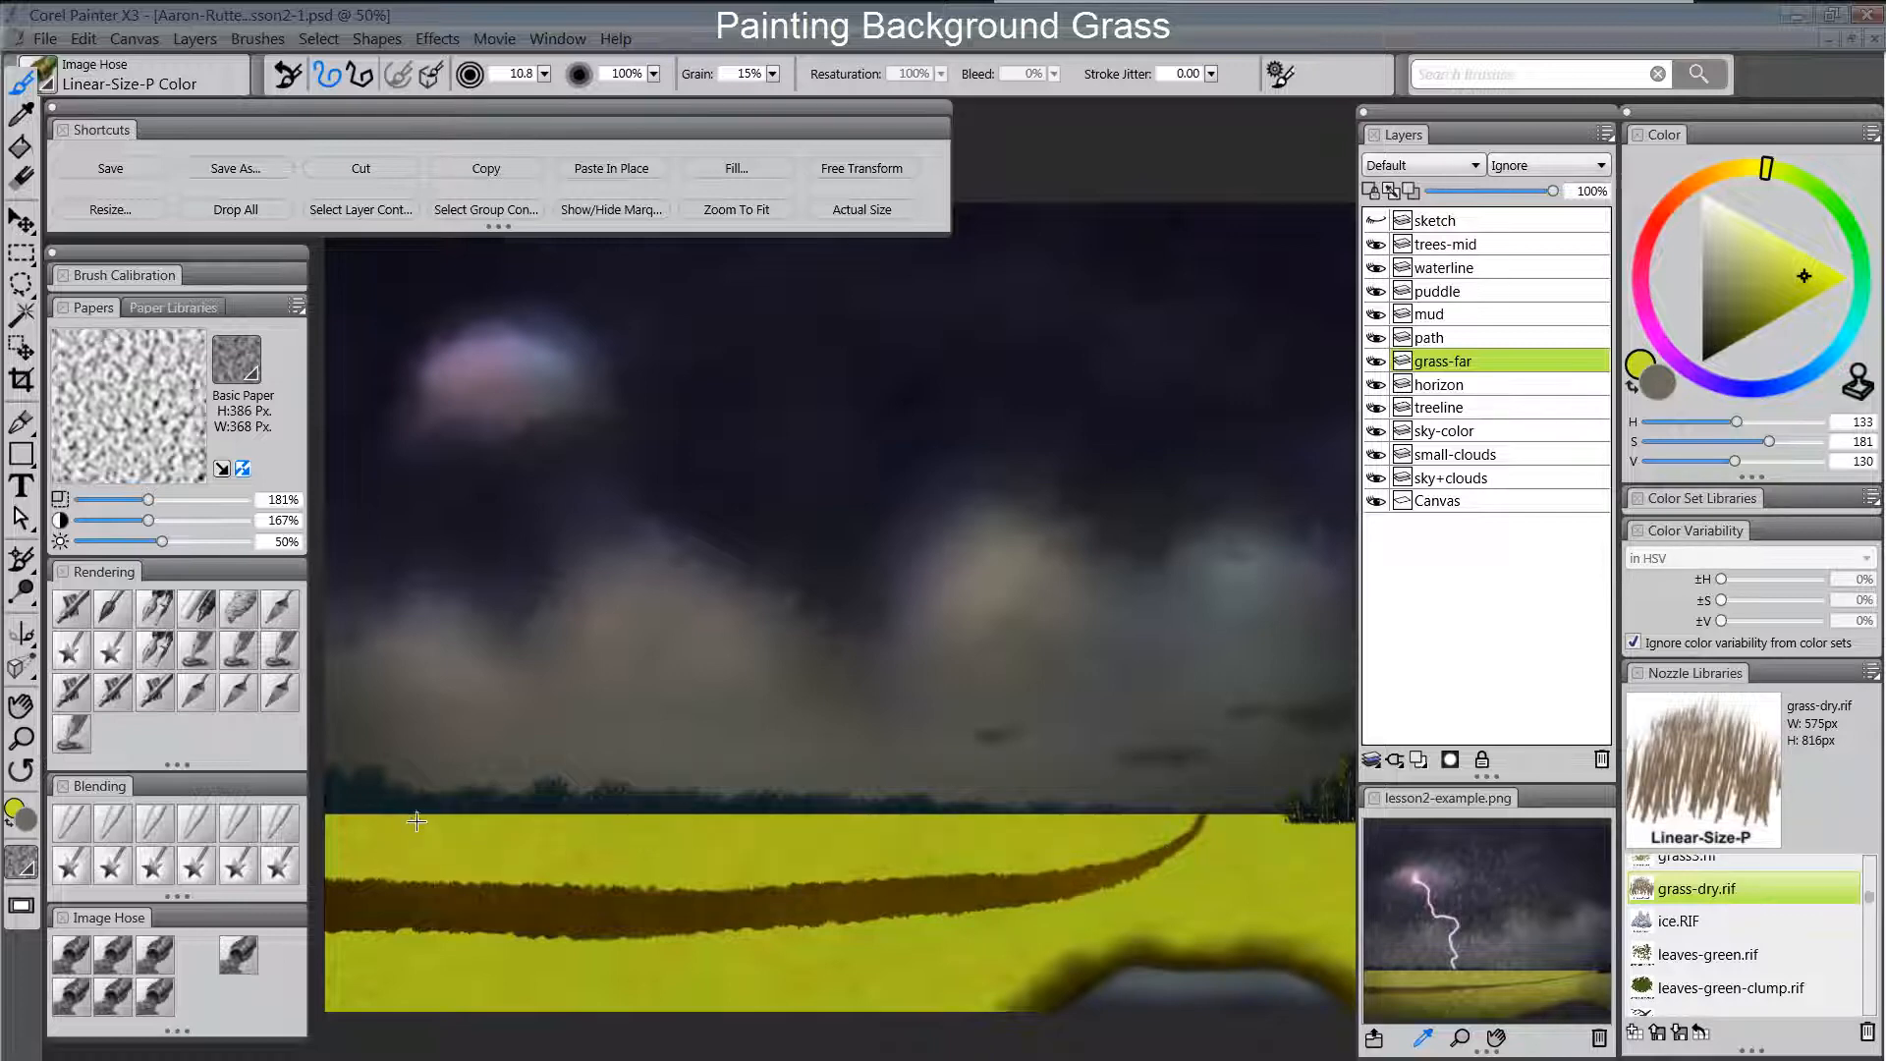
Select the contents of the horizon layer, hide the selection marquee and return to the grass-far layer.
left_click(1457, 386)
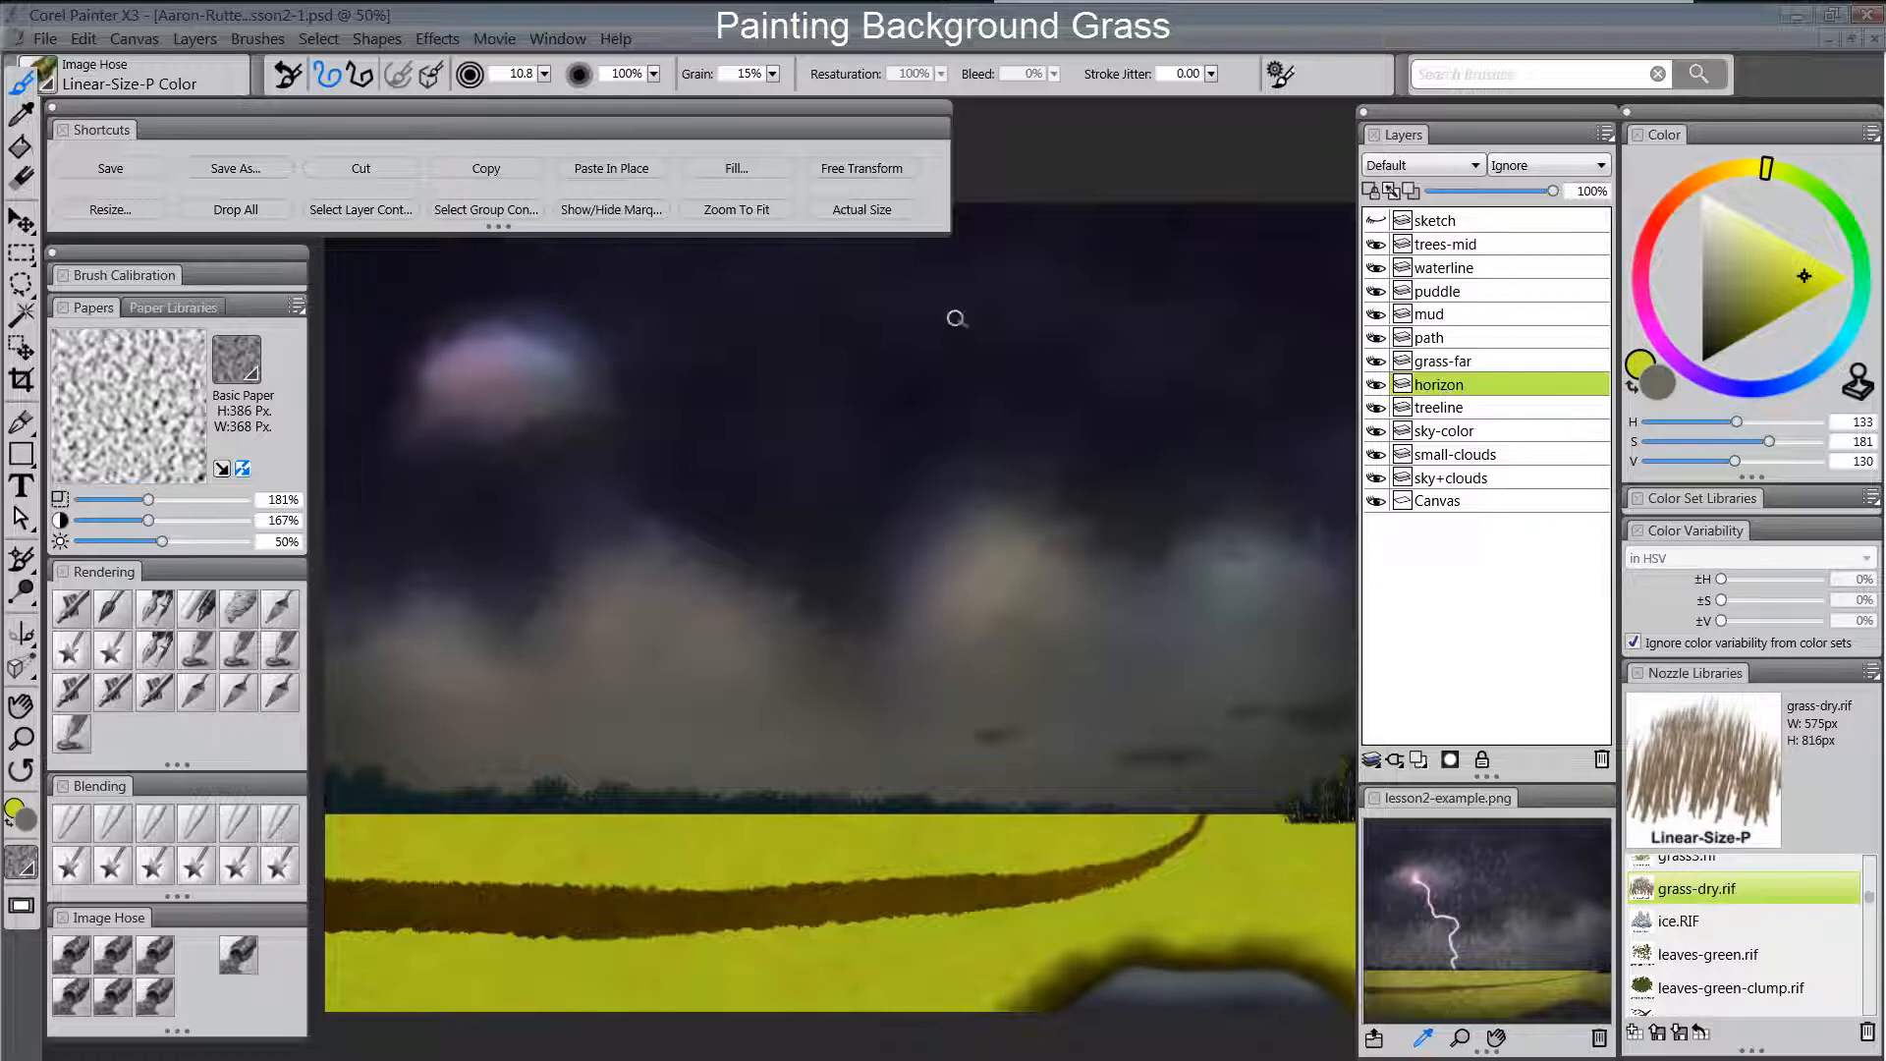
left_click(366, 208)
left_click(601, 211)
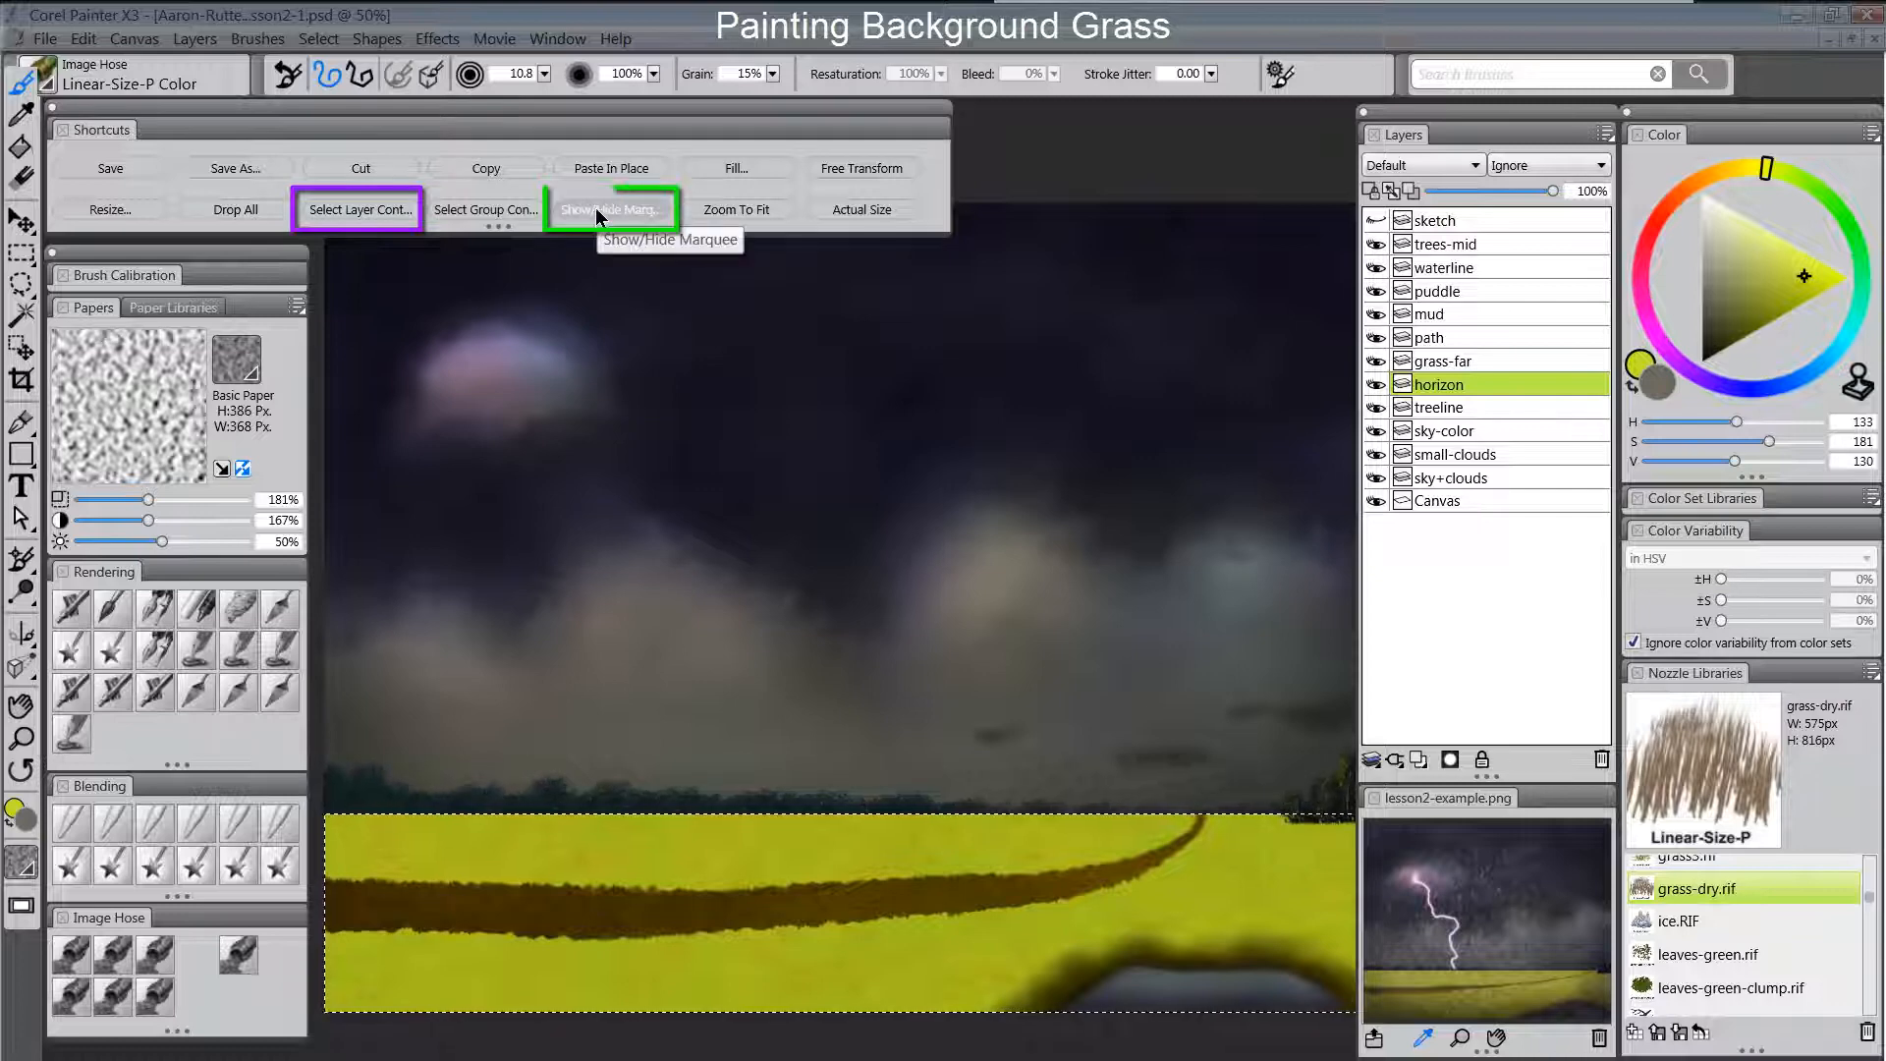
left_click(1478, 361)
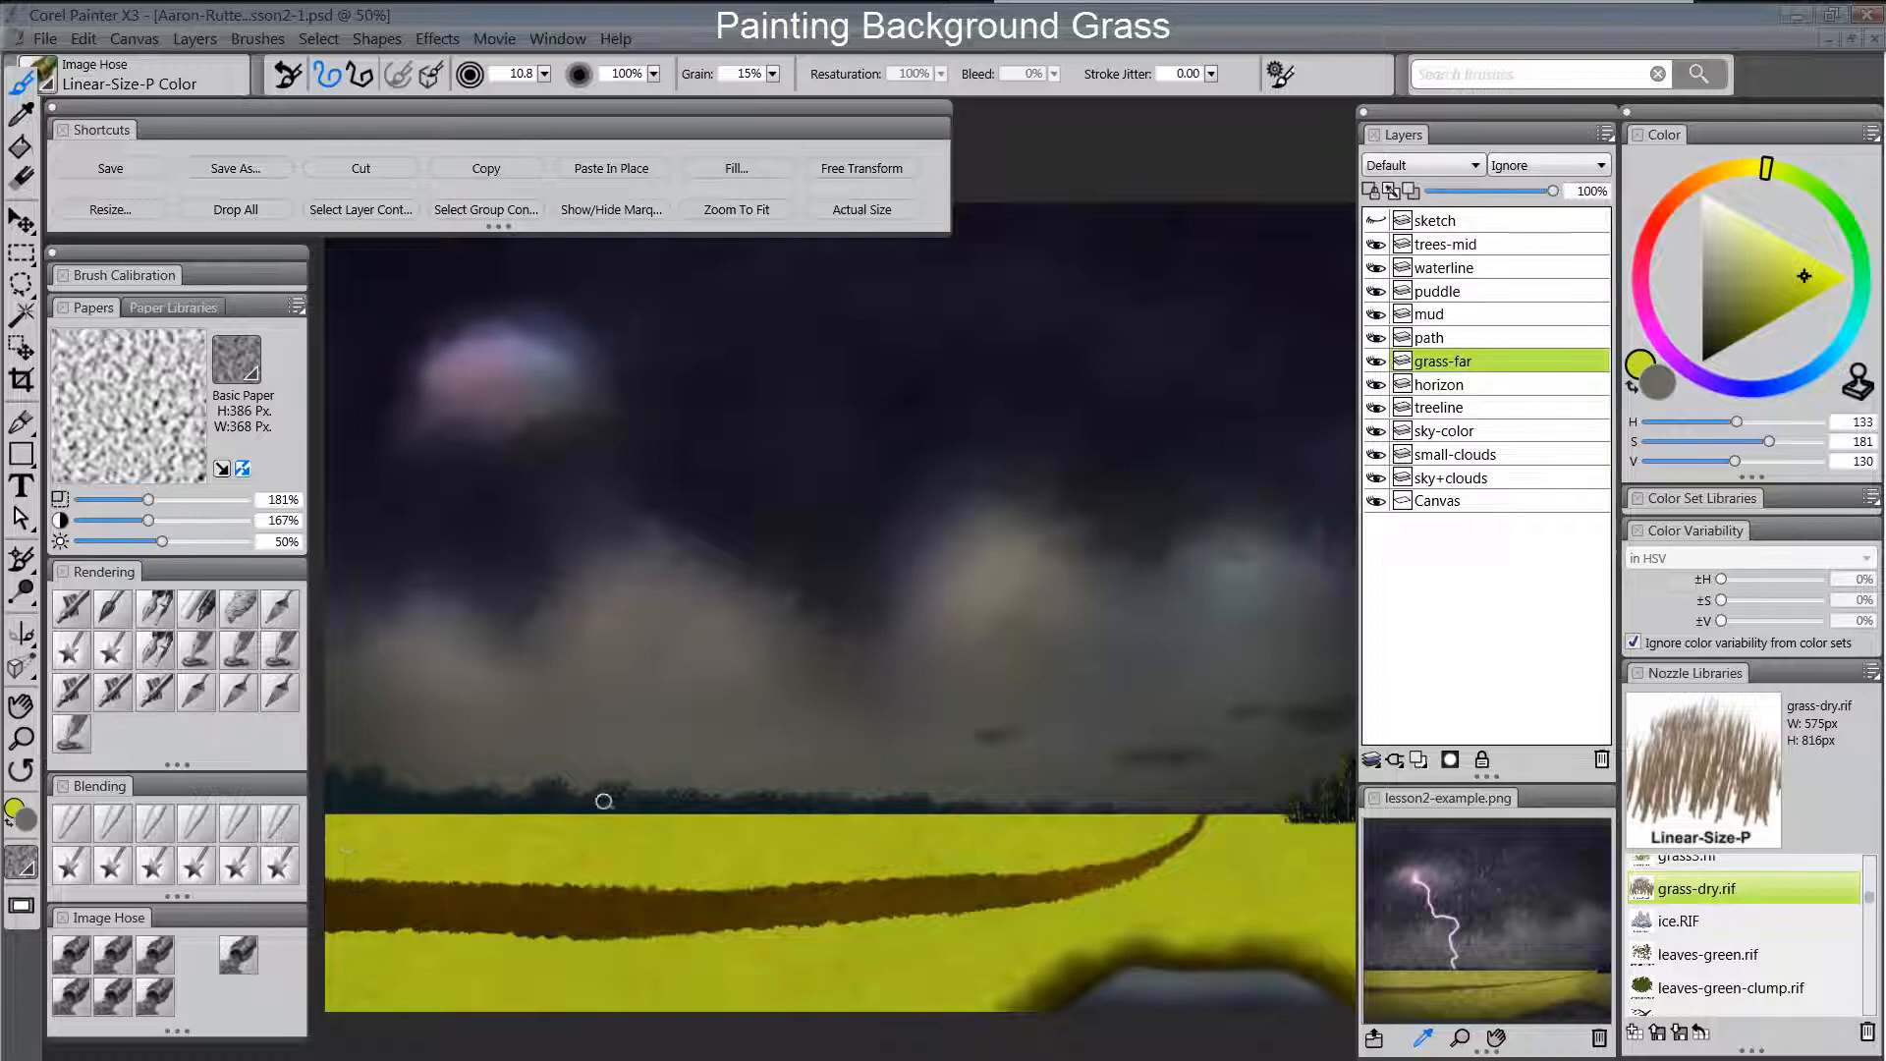
Spray the background field with bright yellow-green grass (H 133, S 227, V 152), and choose a darker green (H 139, S 201, V 94).
left_click(1808, 261)
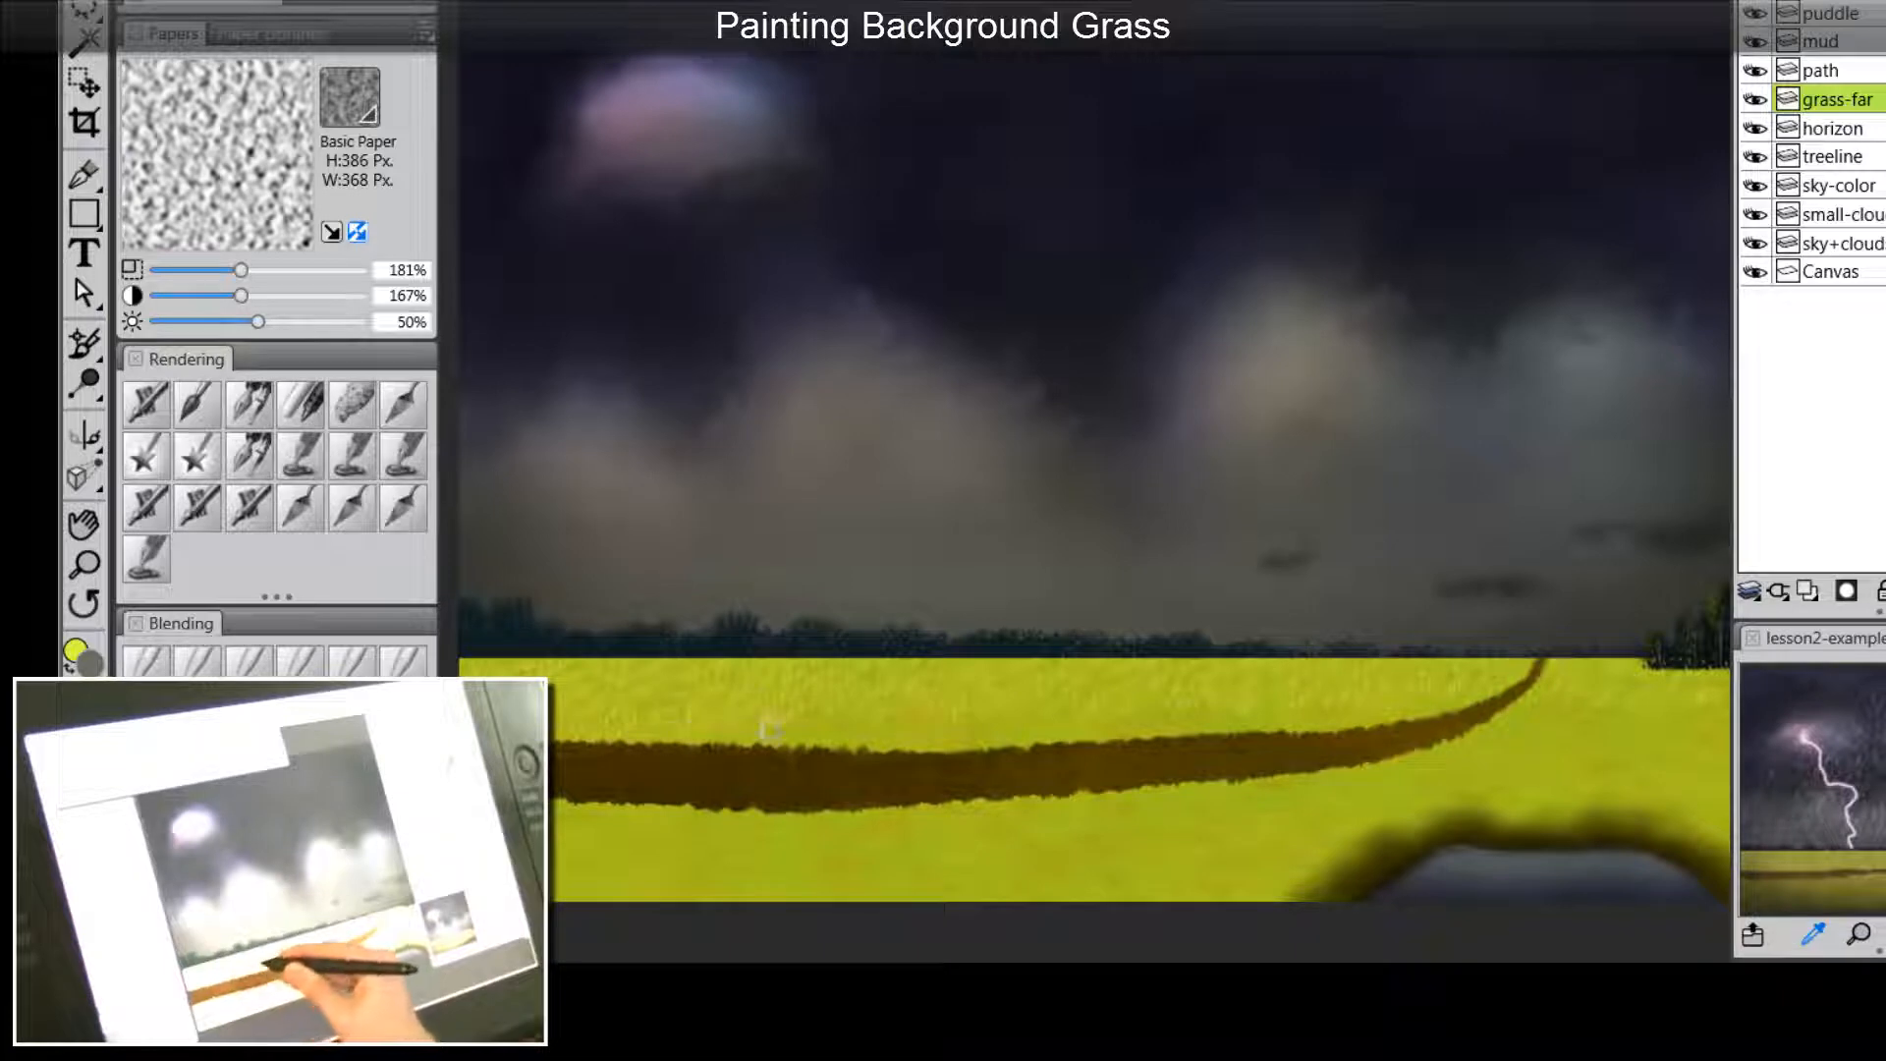
mouse_move(1033, 703)
left_mouse_down()
mouse_move(1122, 706)
mouse_move(1104, 734)
mouse_move(1204, 705)
mouse_move(1201, 726)
mouse_move(1304, 726)
mouse_move(1565, 696)
mouse_move(1504, 724)
mouse_move(1519, 706)
mouse_move(1591, 722)
left_mouse_up()
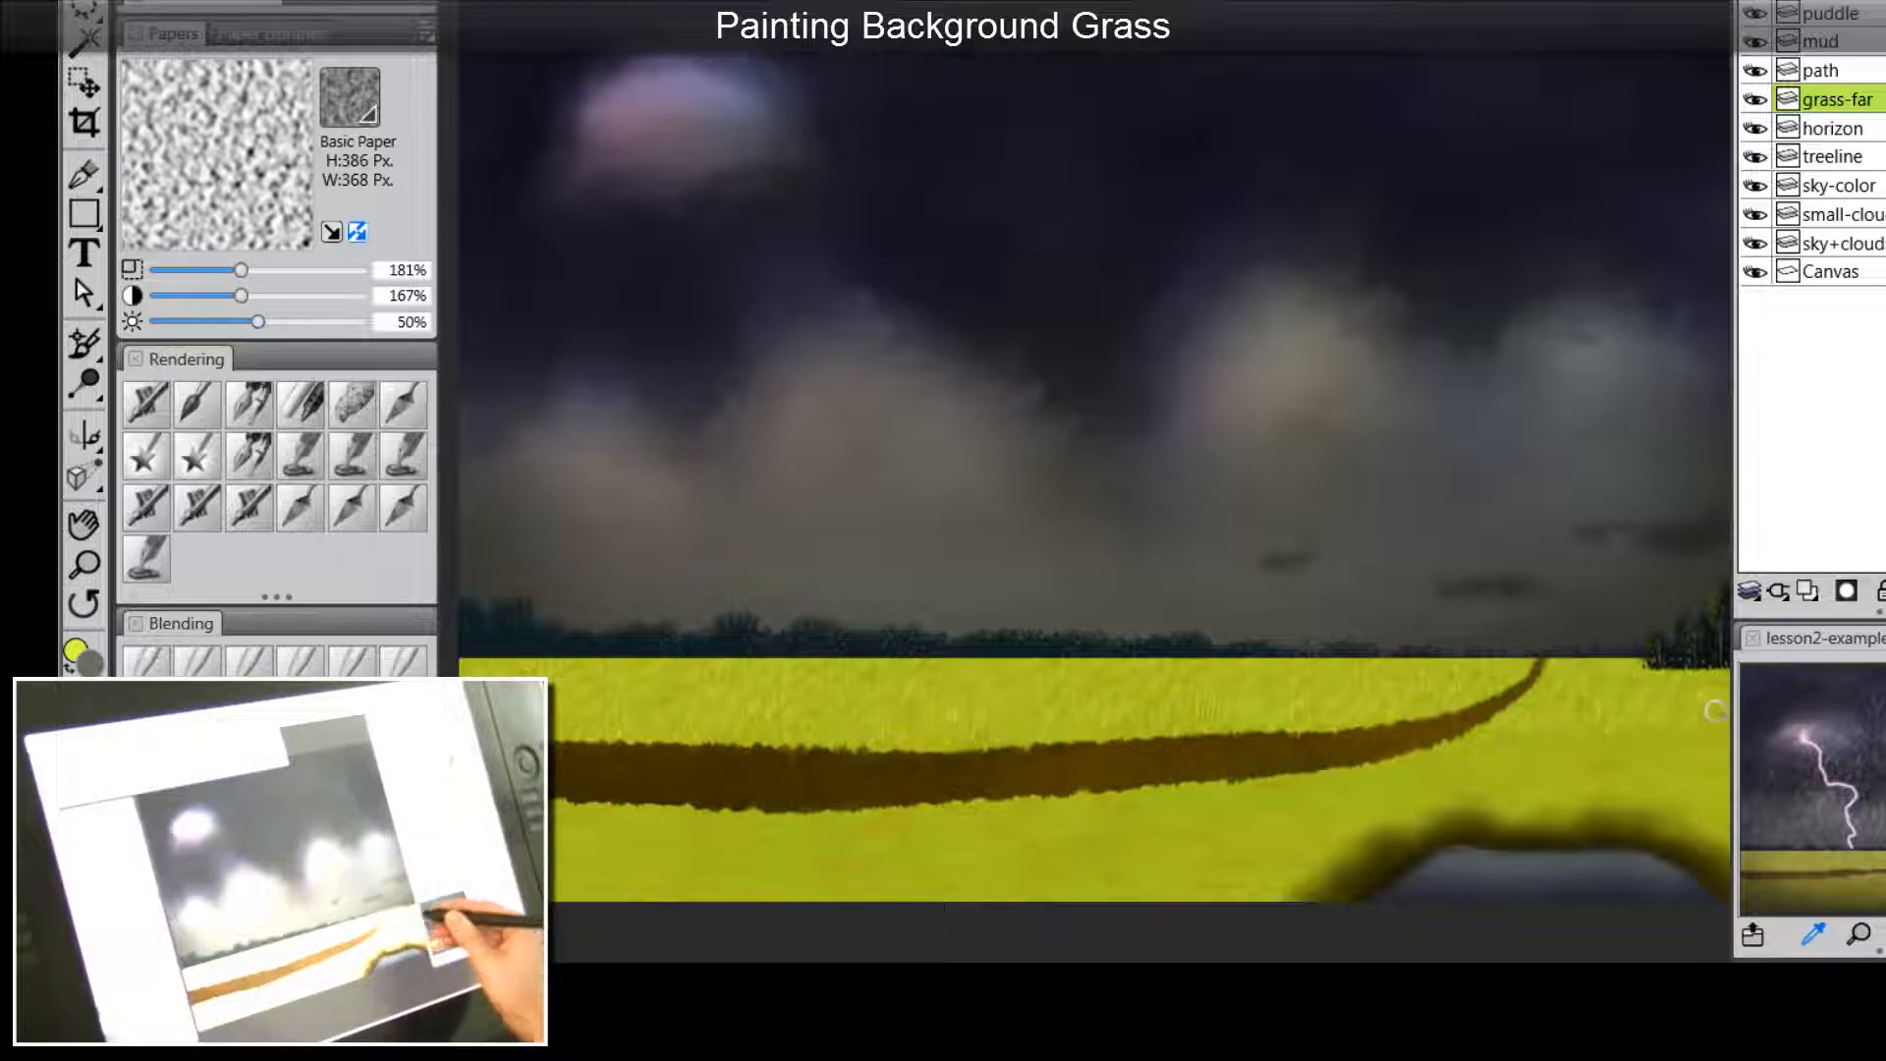
key("Tab")
key("Tab")
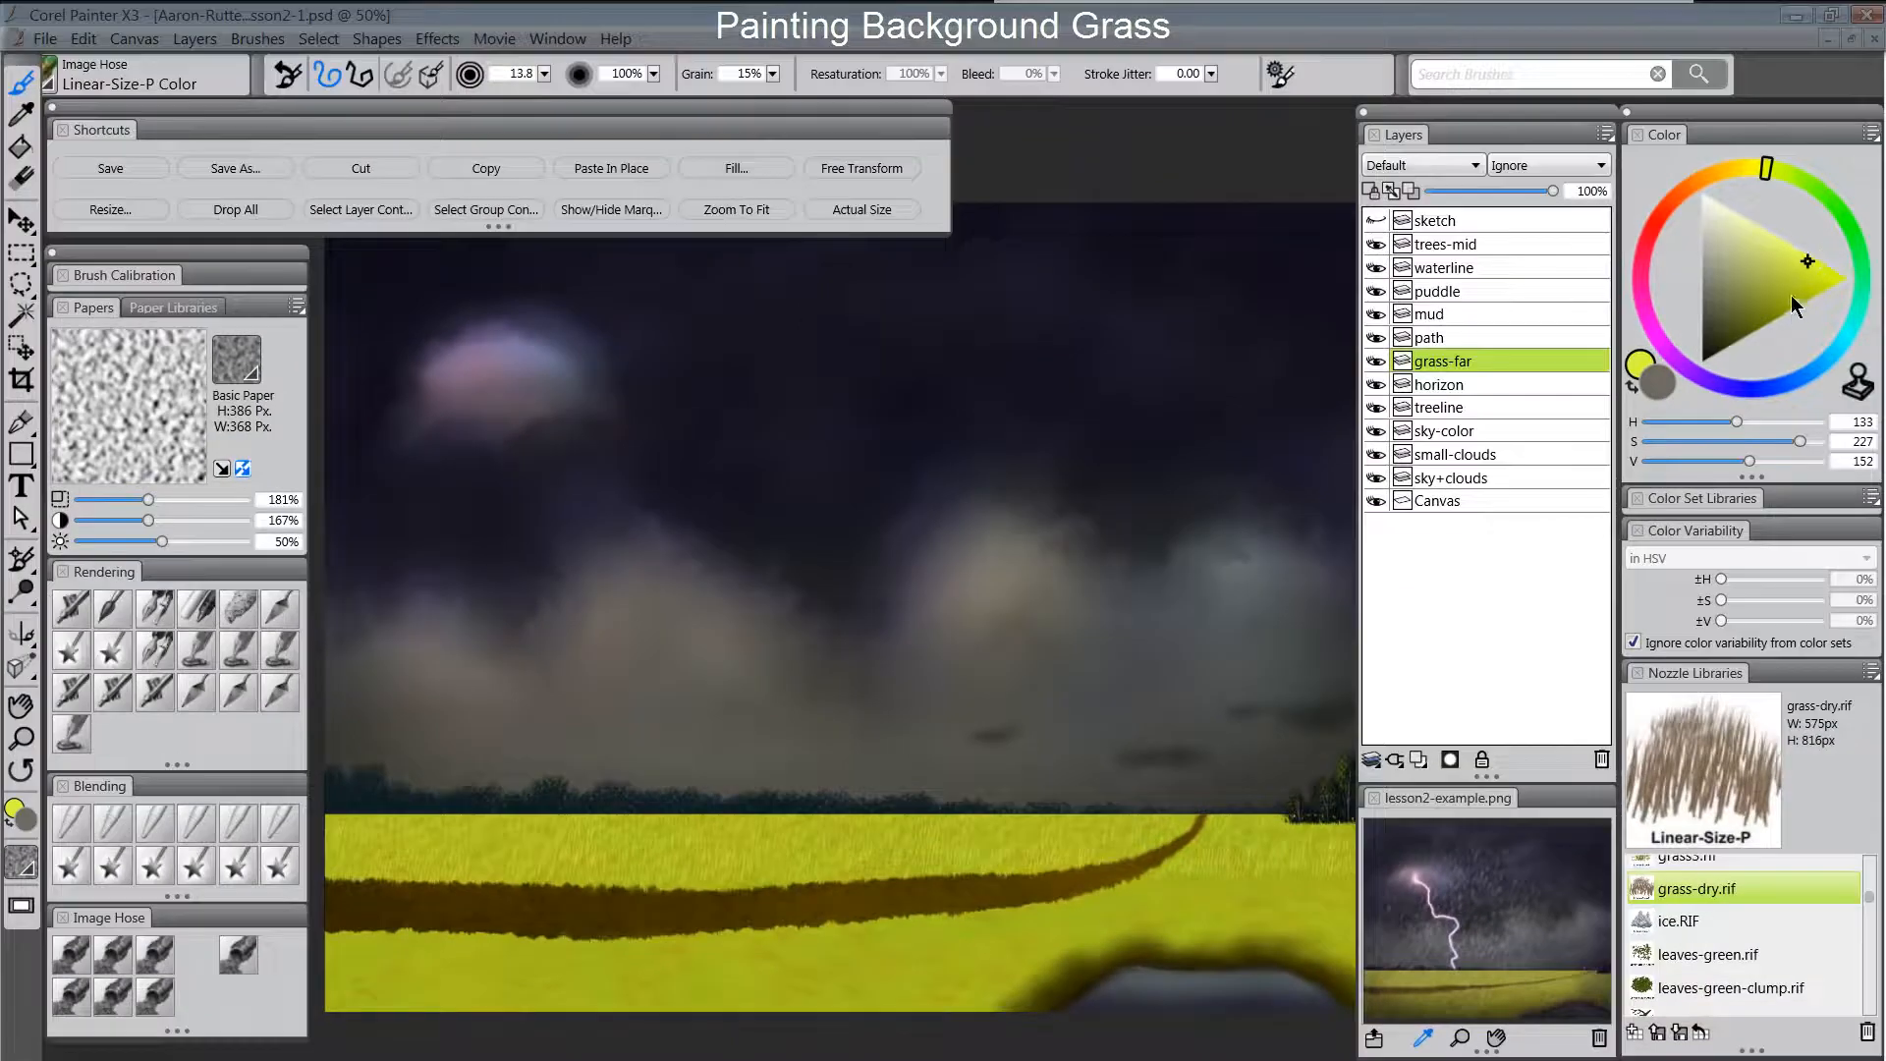
left_click(1788, 183)
left_click(1788, 302)
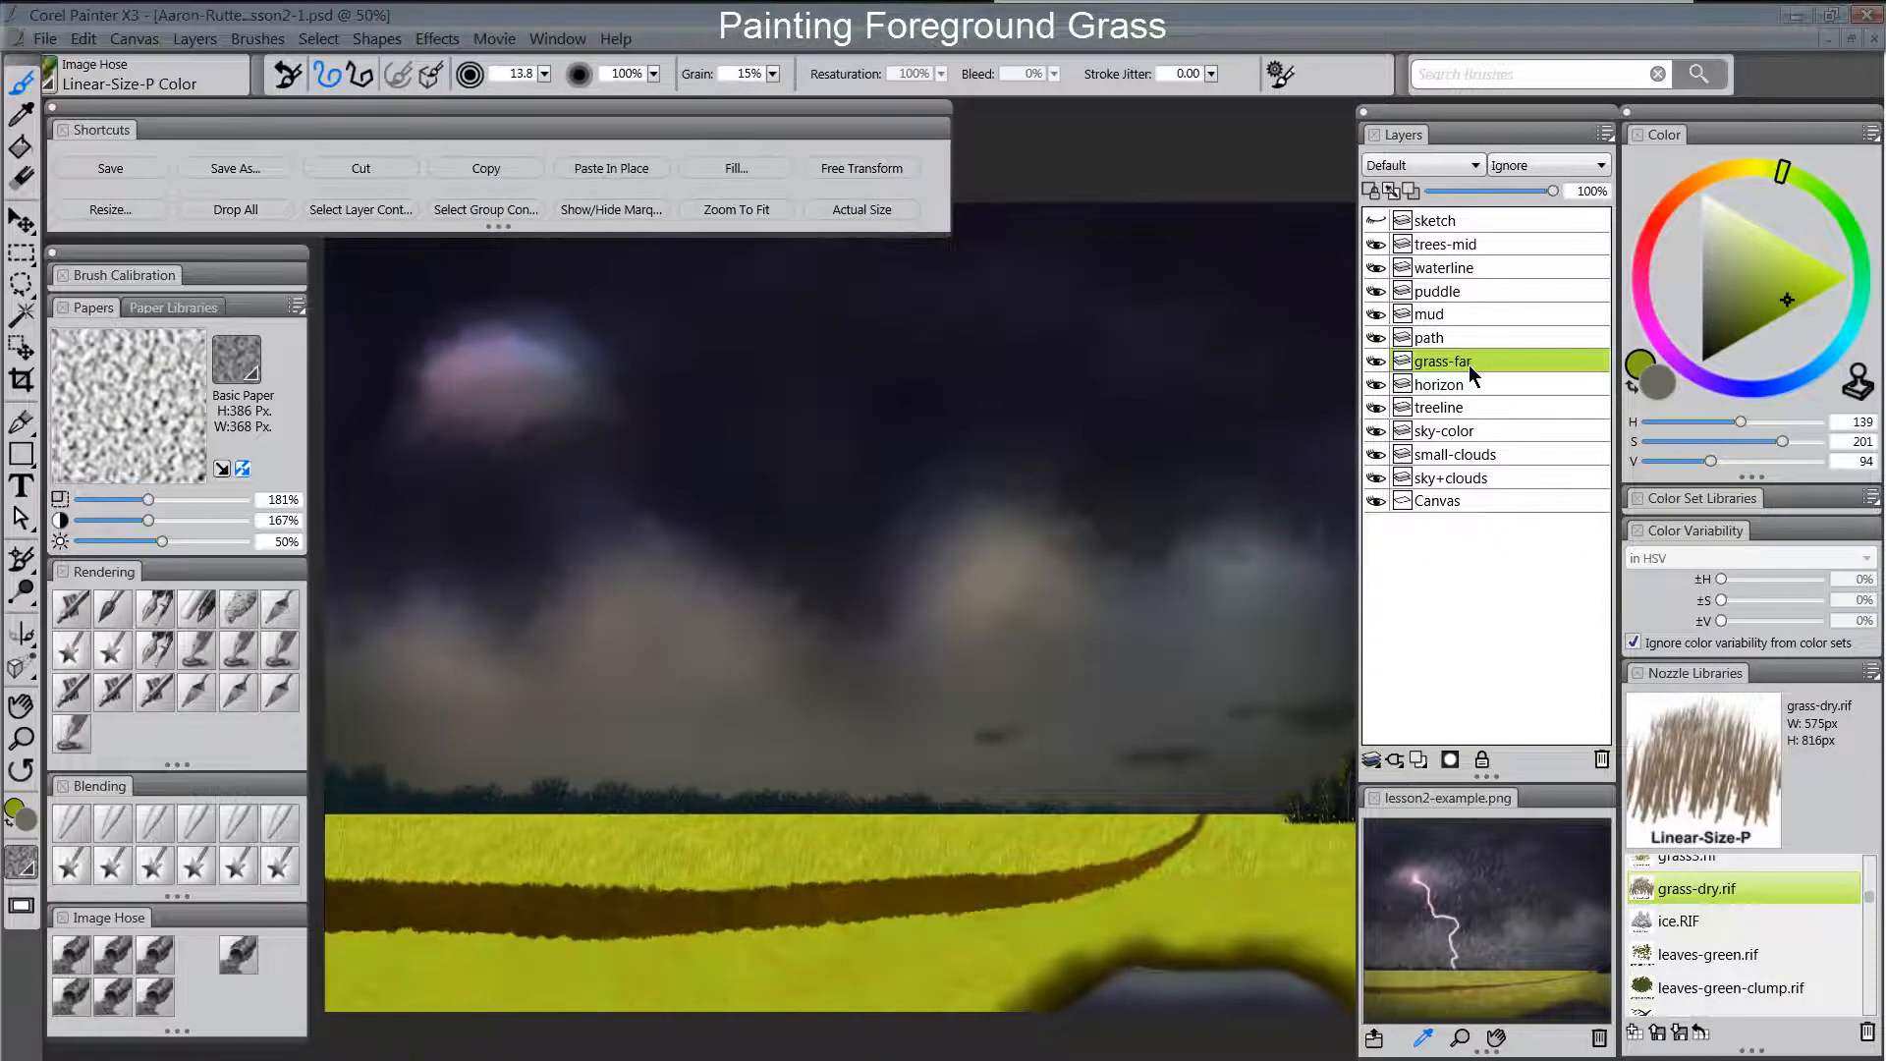
Add a new layer named grass-mid directly above the path layer.
left_click(1436, 336)
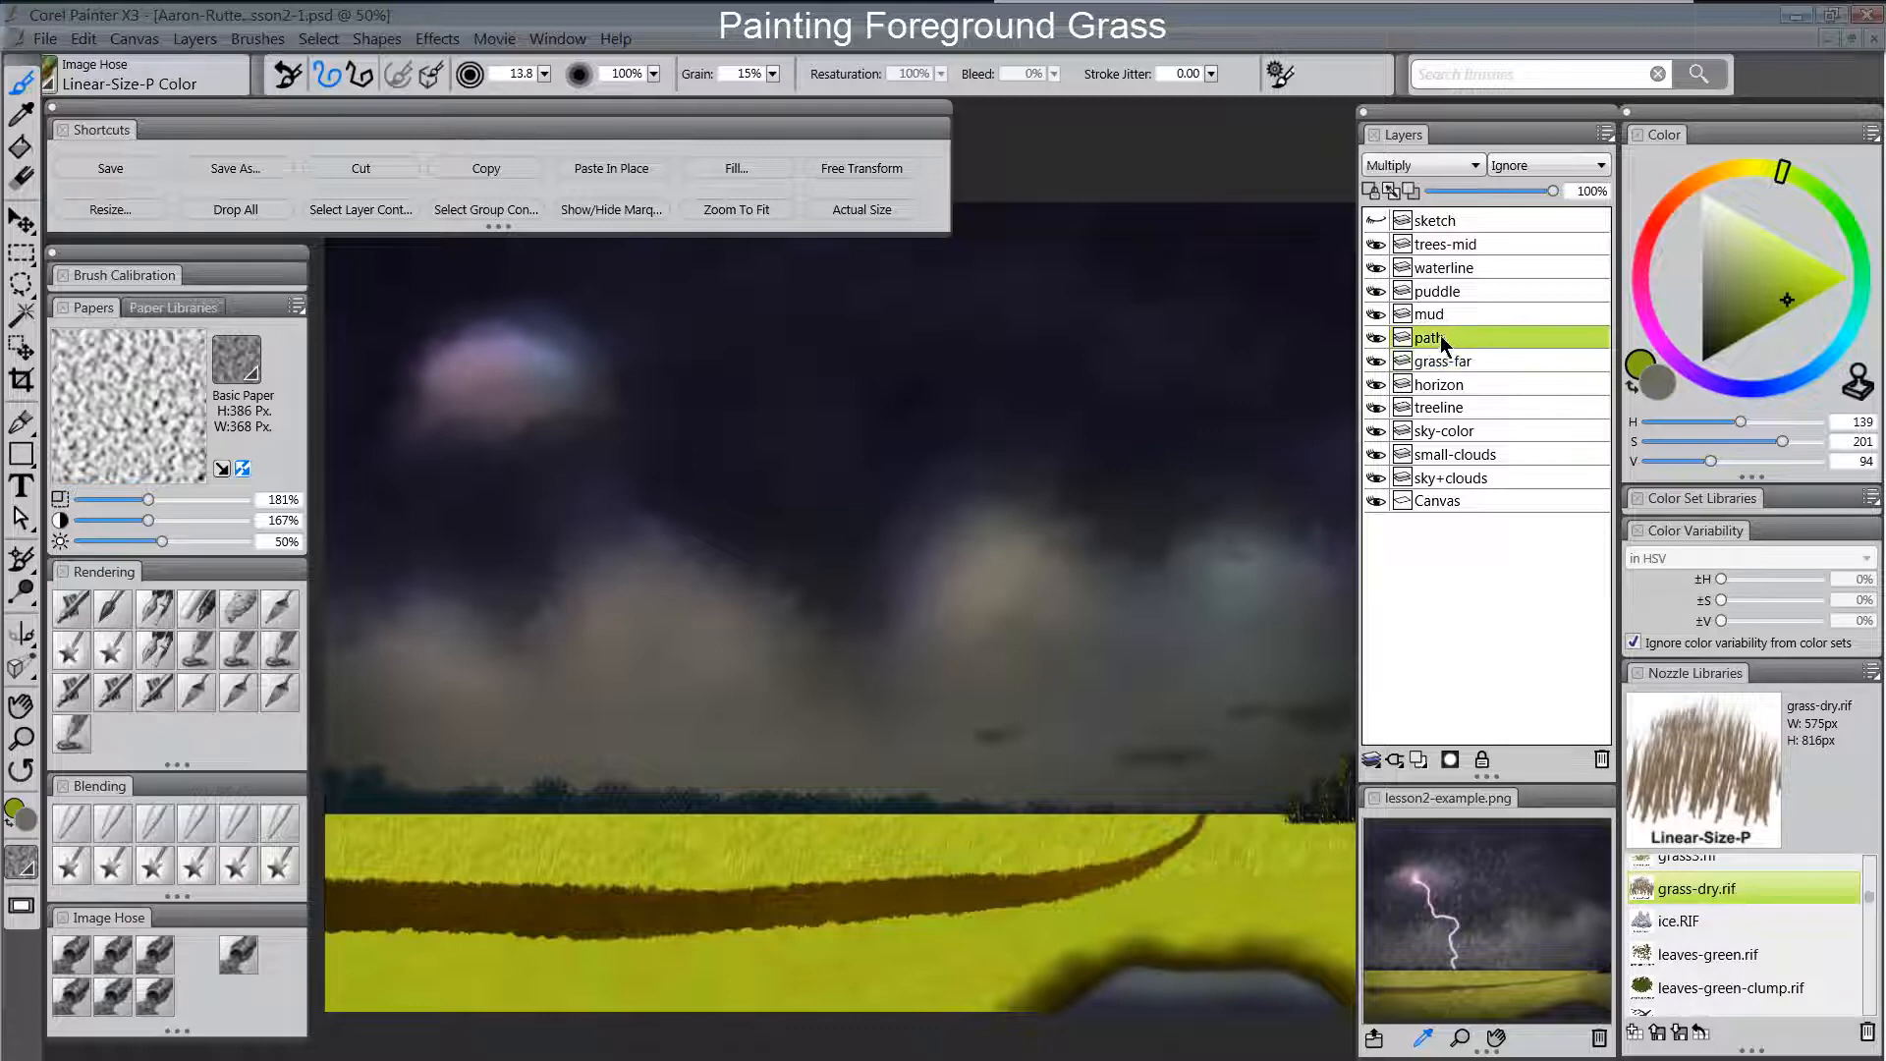
left_click(1418, 759)
double_click(1452, 341)
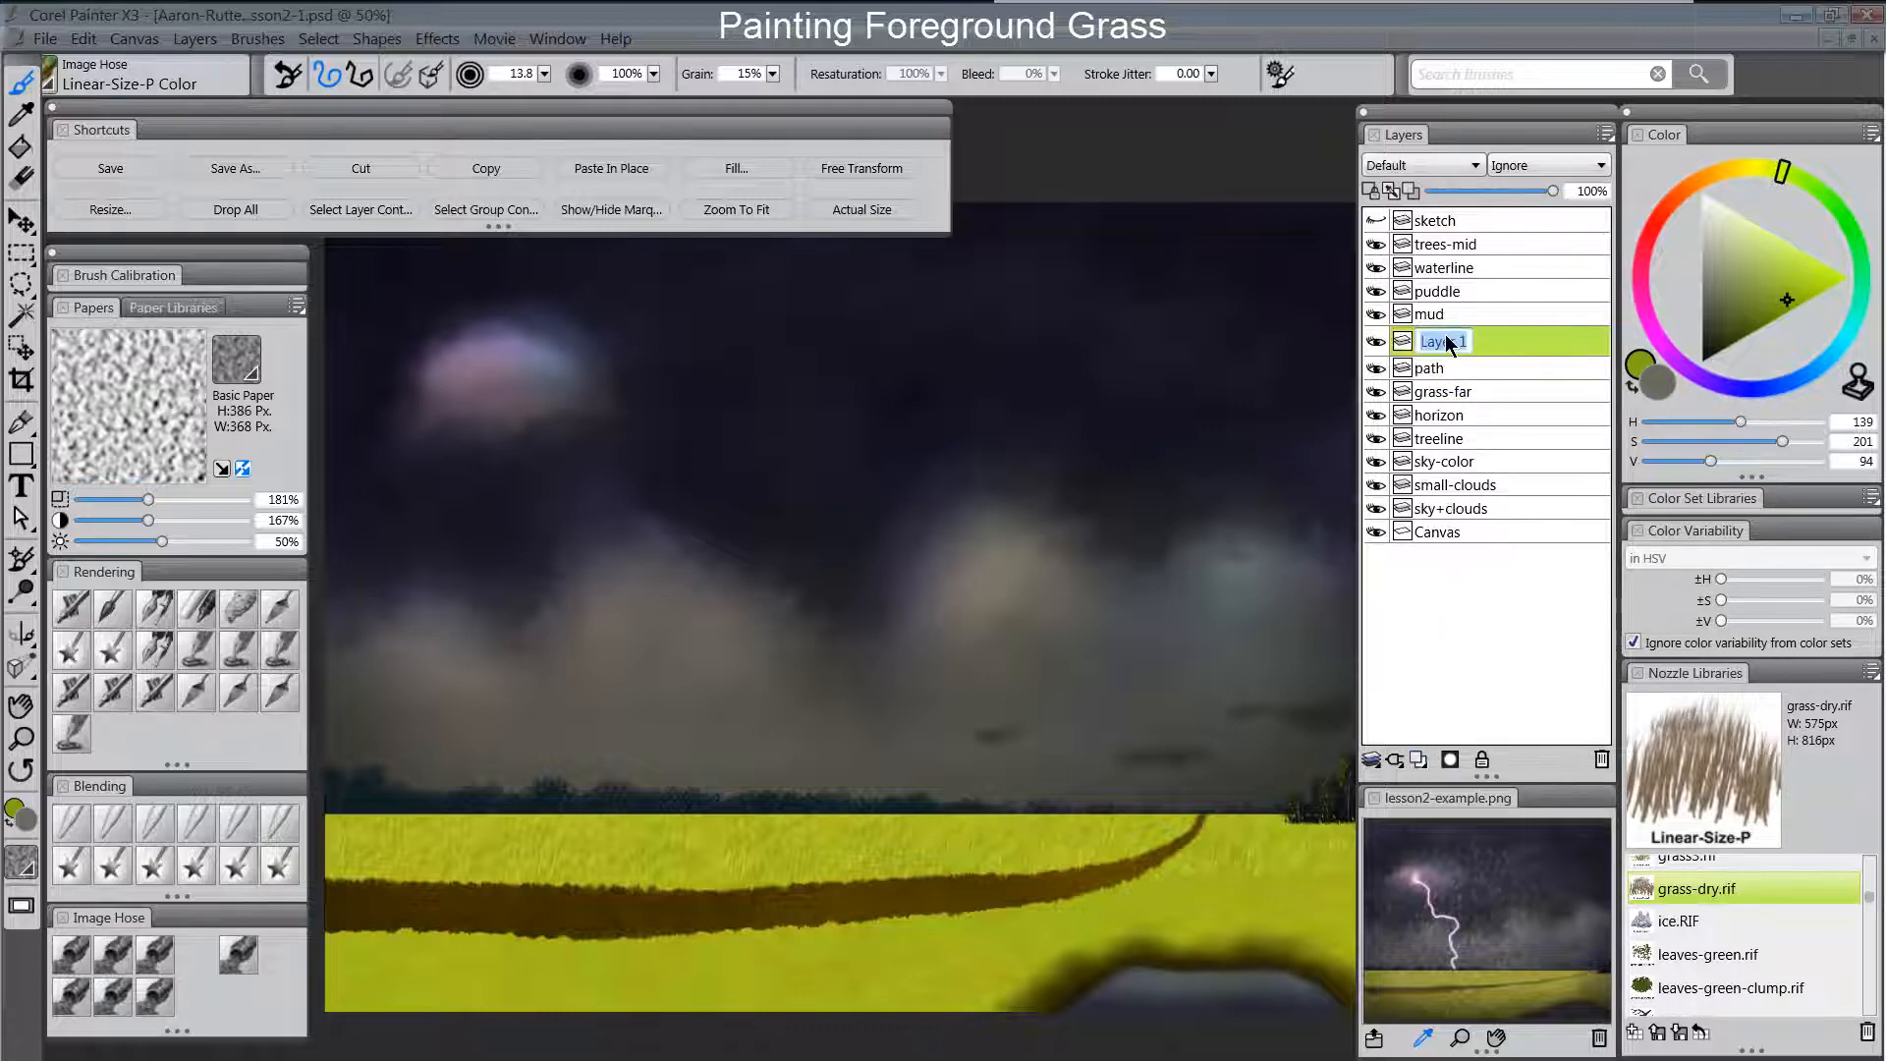
type("grass-")
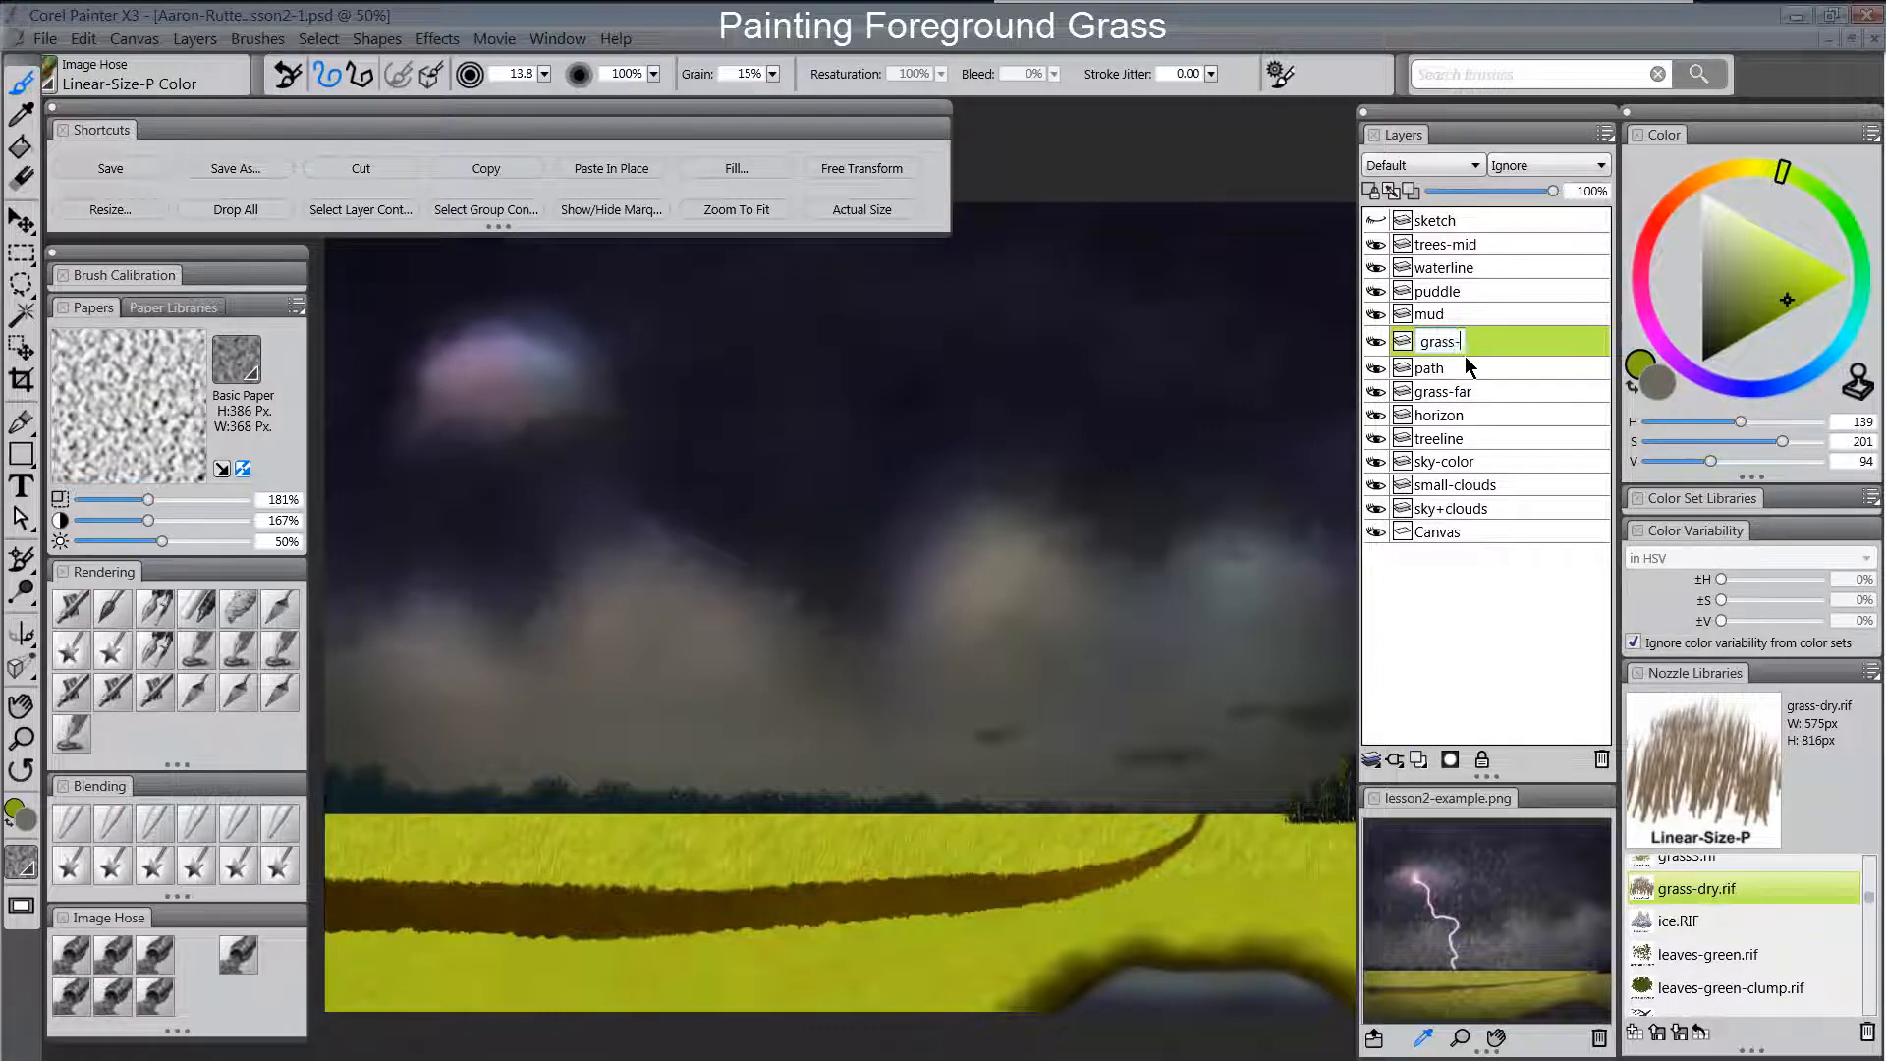
type("mid")
key("Return")
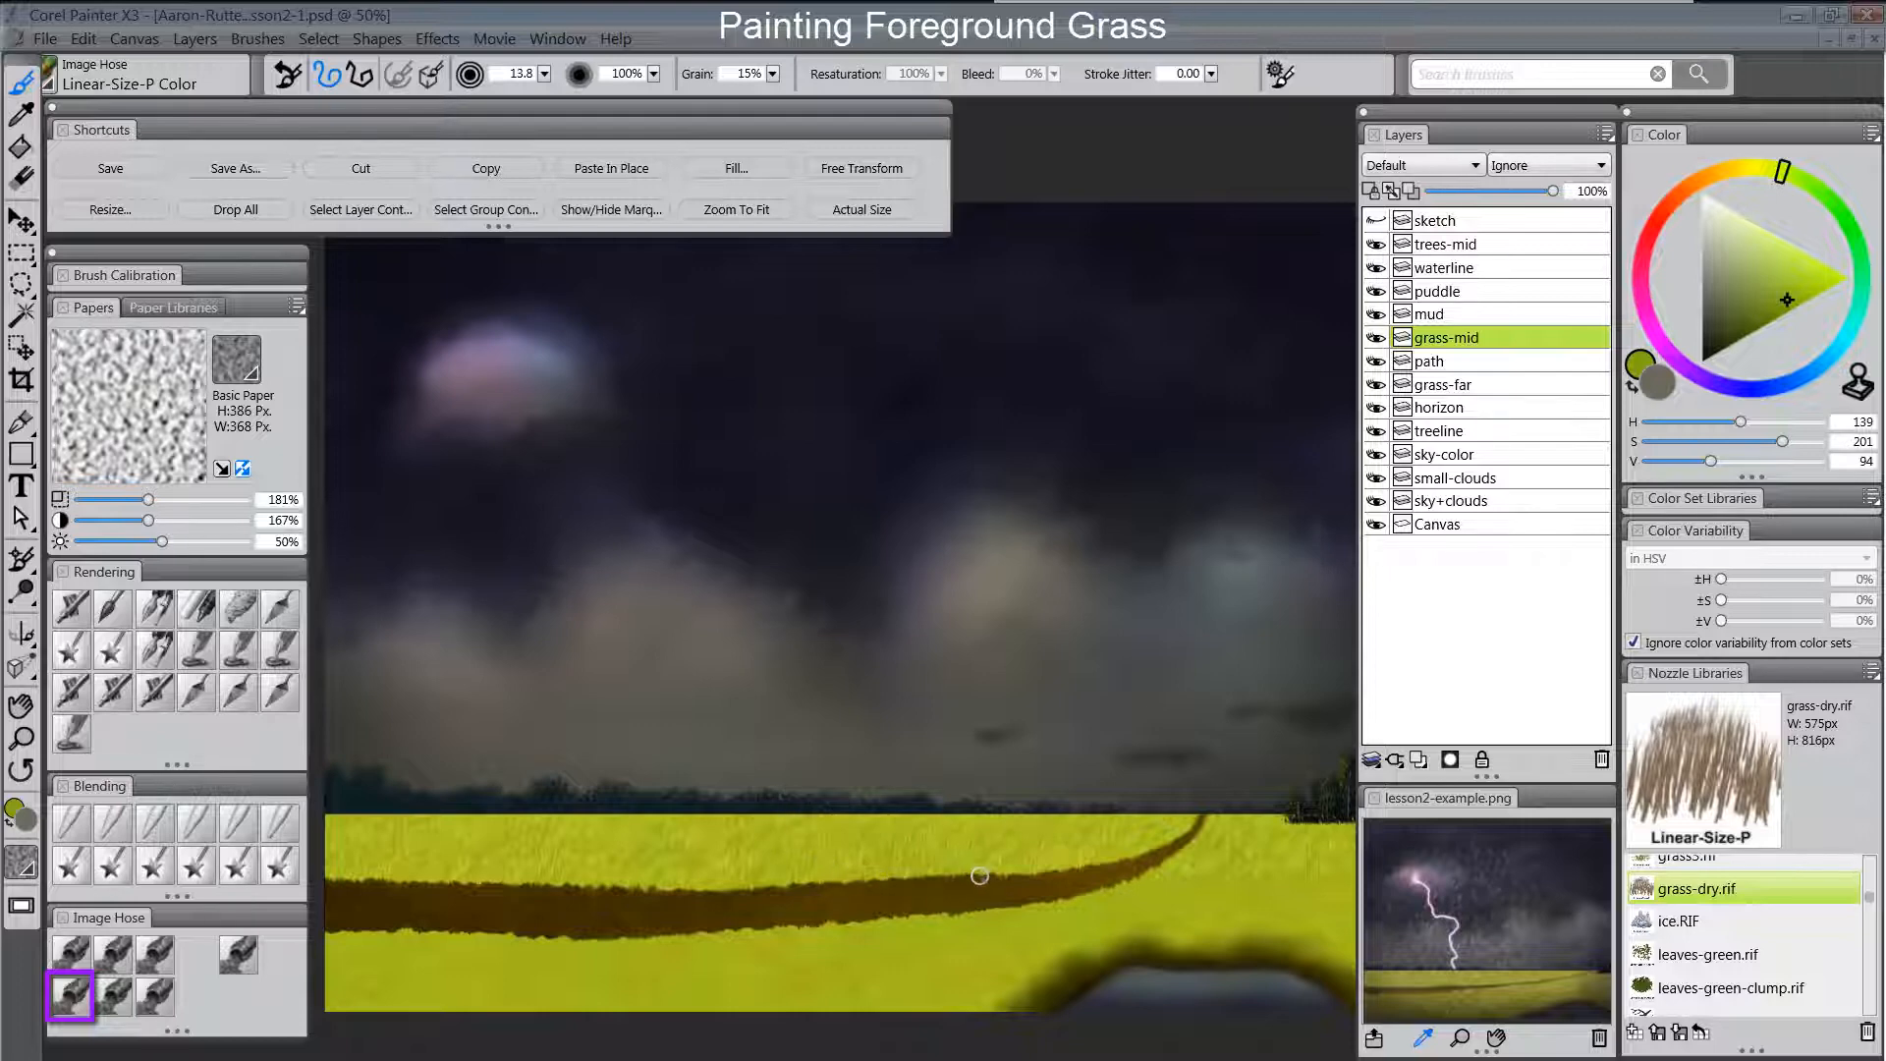
Enlarge the Image Hose to 21.8 and brighten a main colour sampled from the field to H 133, S 195, V 145.
key("bracketright")
key("bracketright")
key("bracketright")
key("bracketright")
key("bracketright")
key("bracketright")
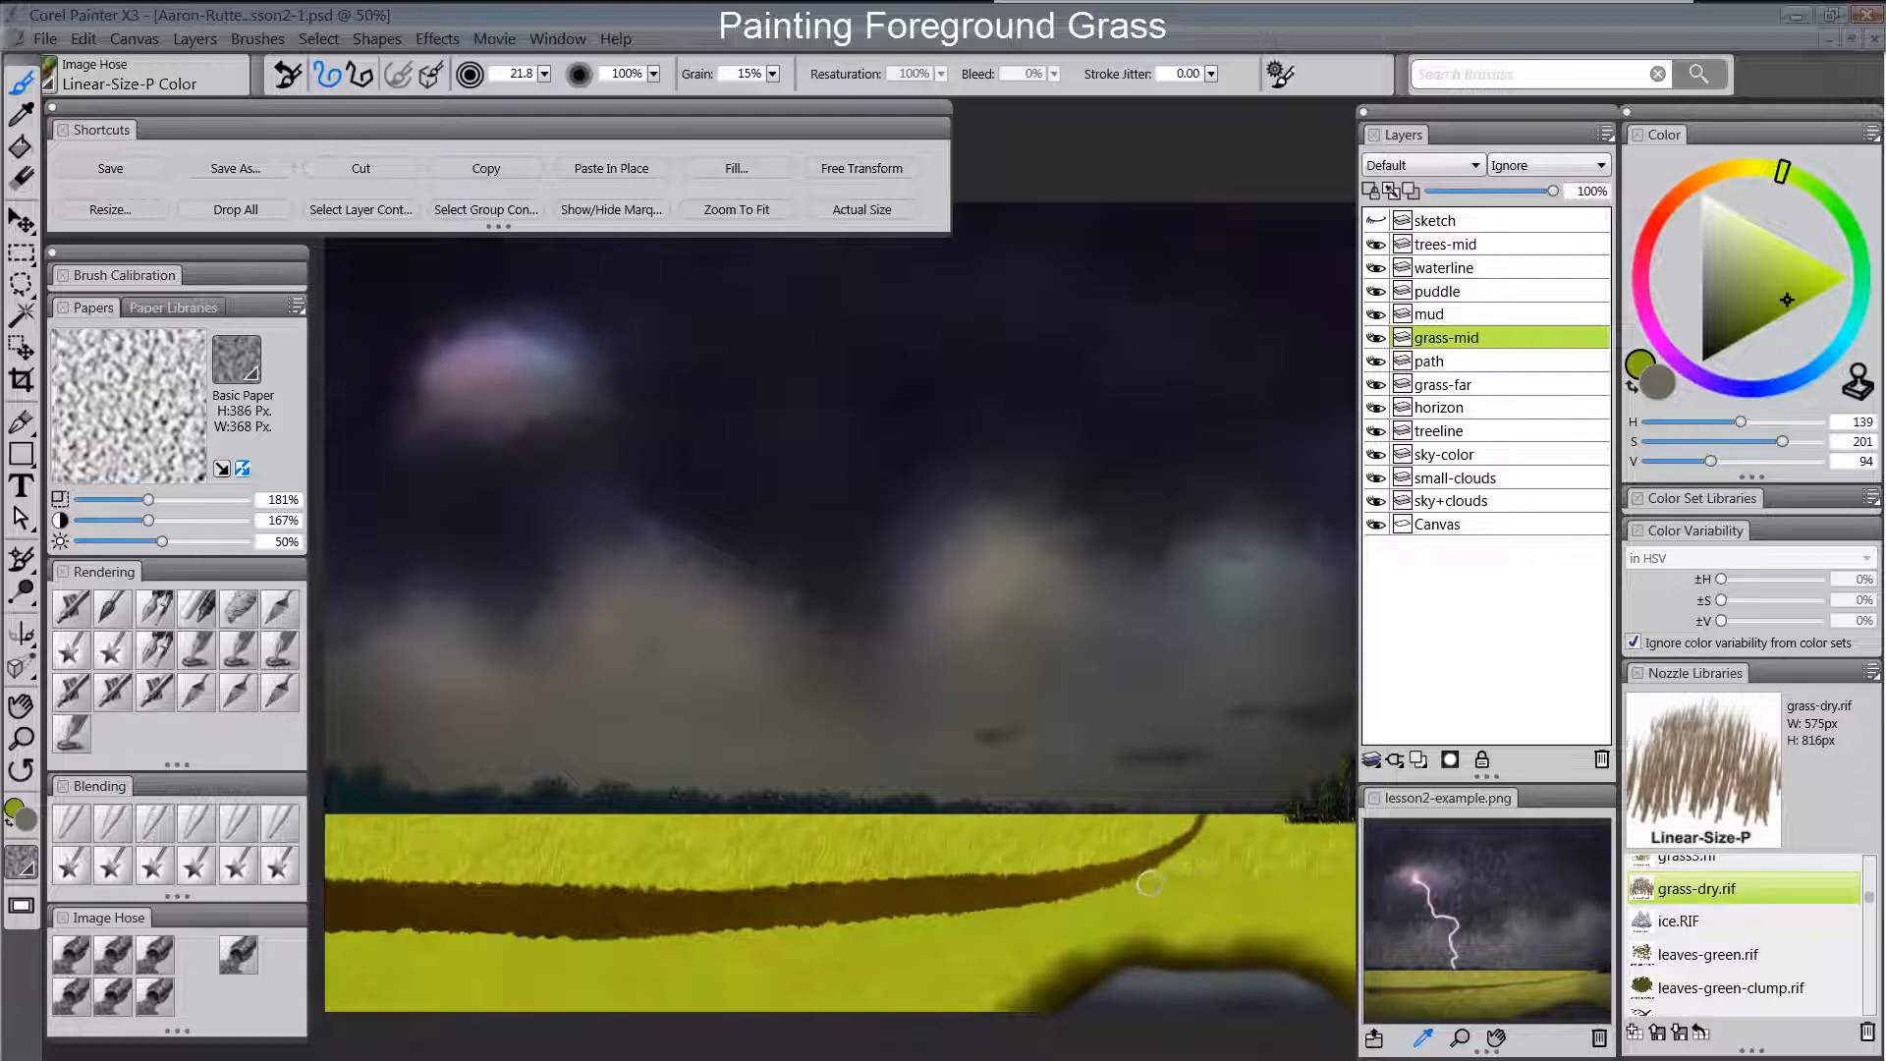
left_click_drag(1766, 175, 1760, 179)
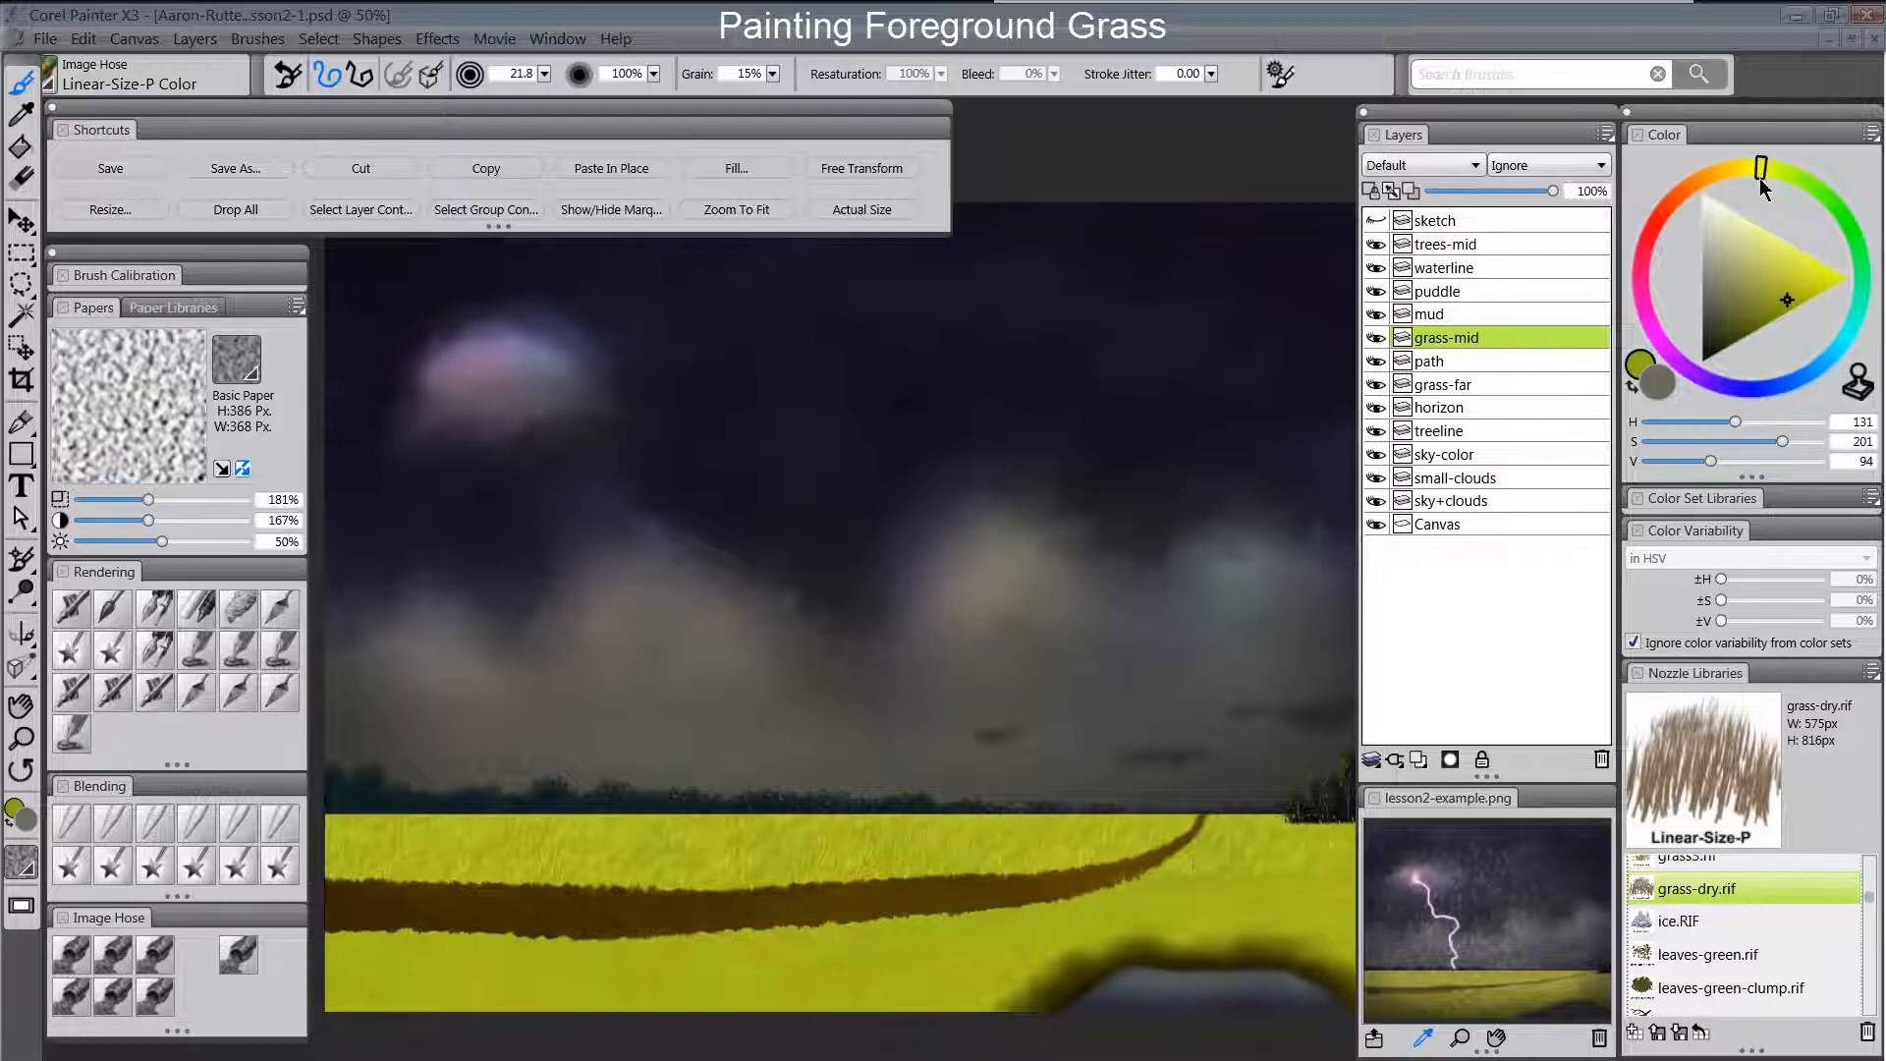
left_click(1197, 867, "alt")
left_click_drag(1794, 292, 1799, 266)
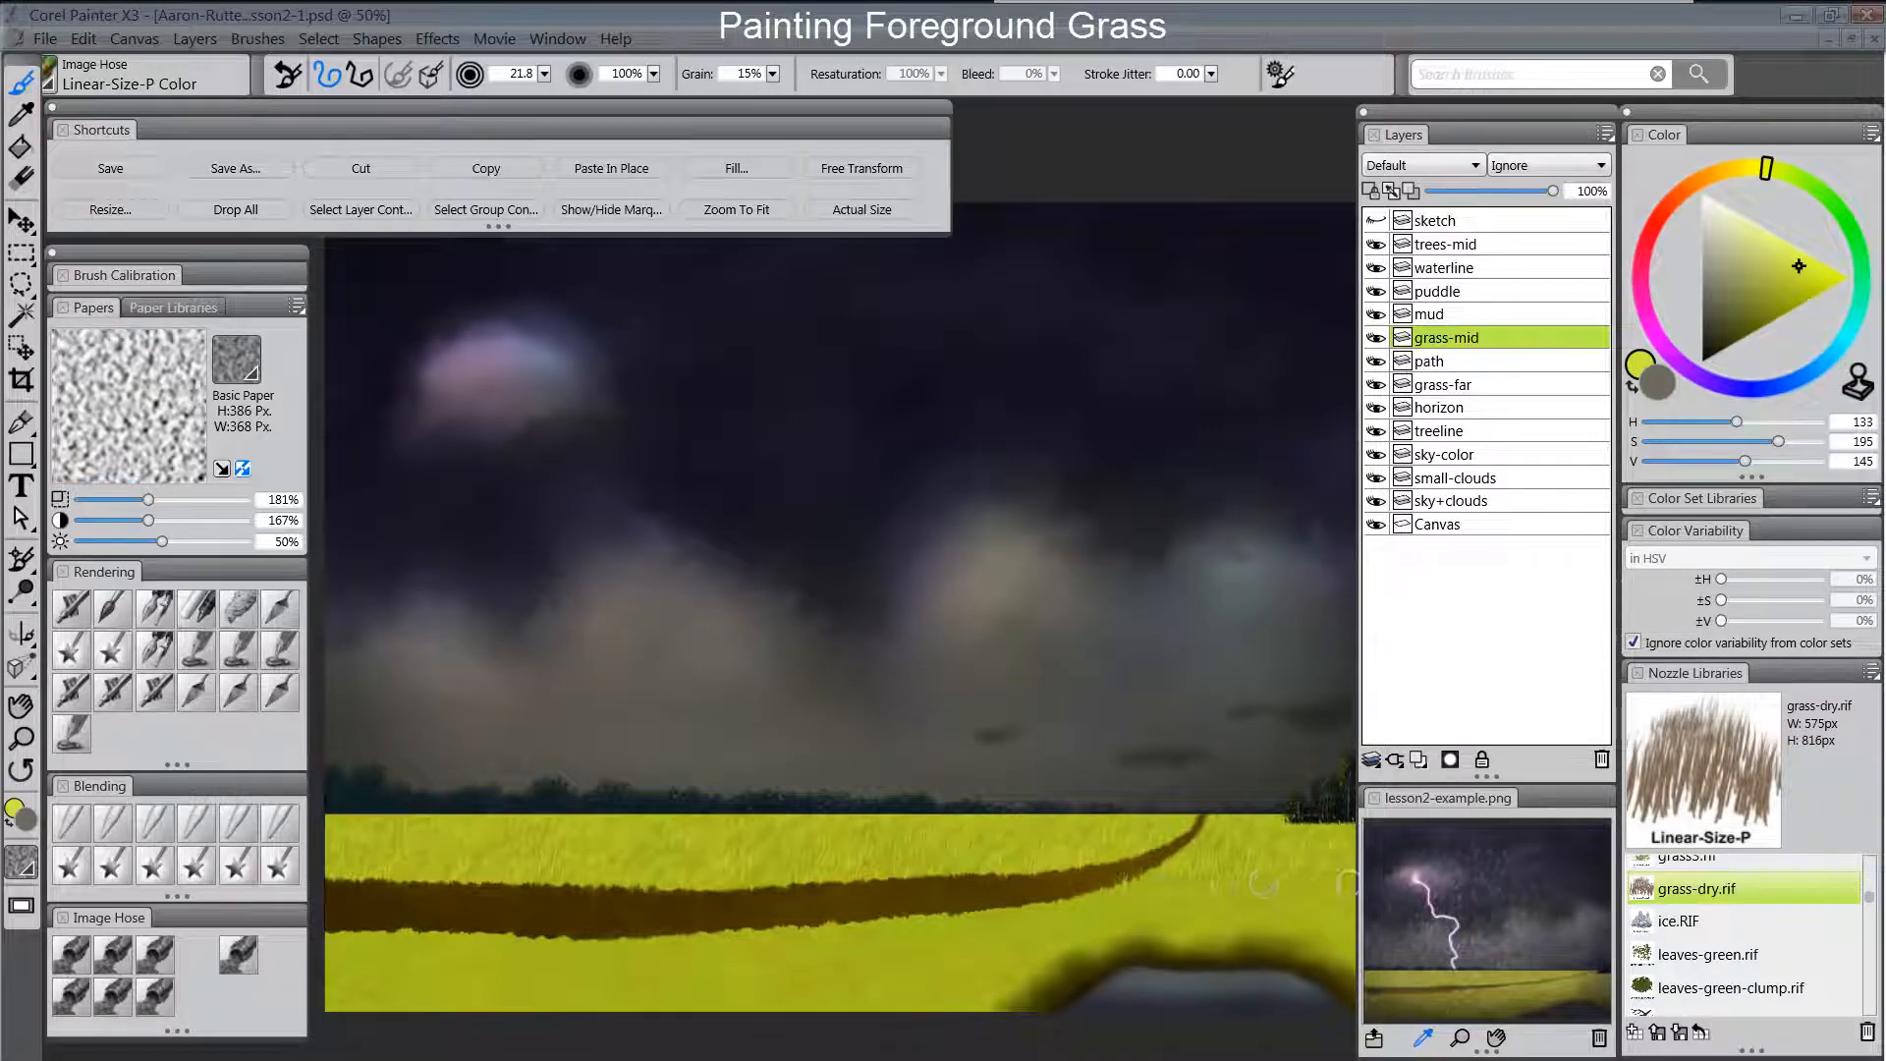
Spray grass blades along the path's lower edge and over the foreground field, enlarging the brush to 37.8.
key("Tab")
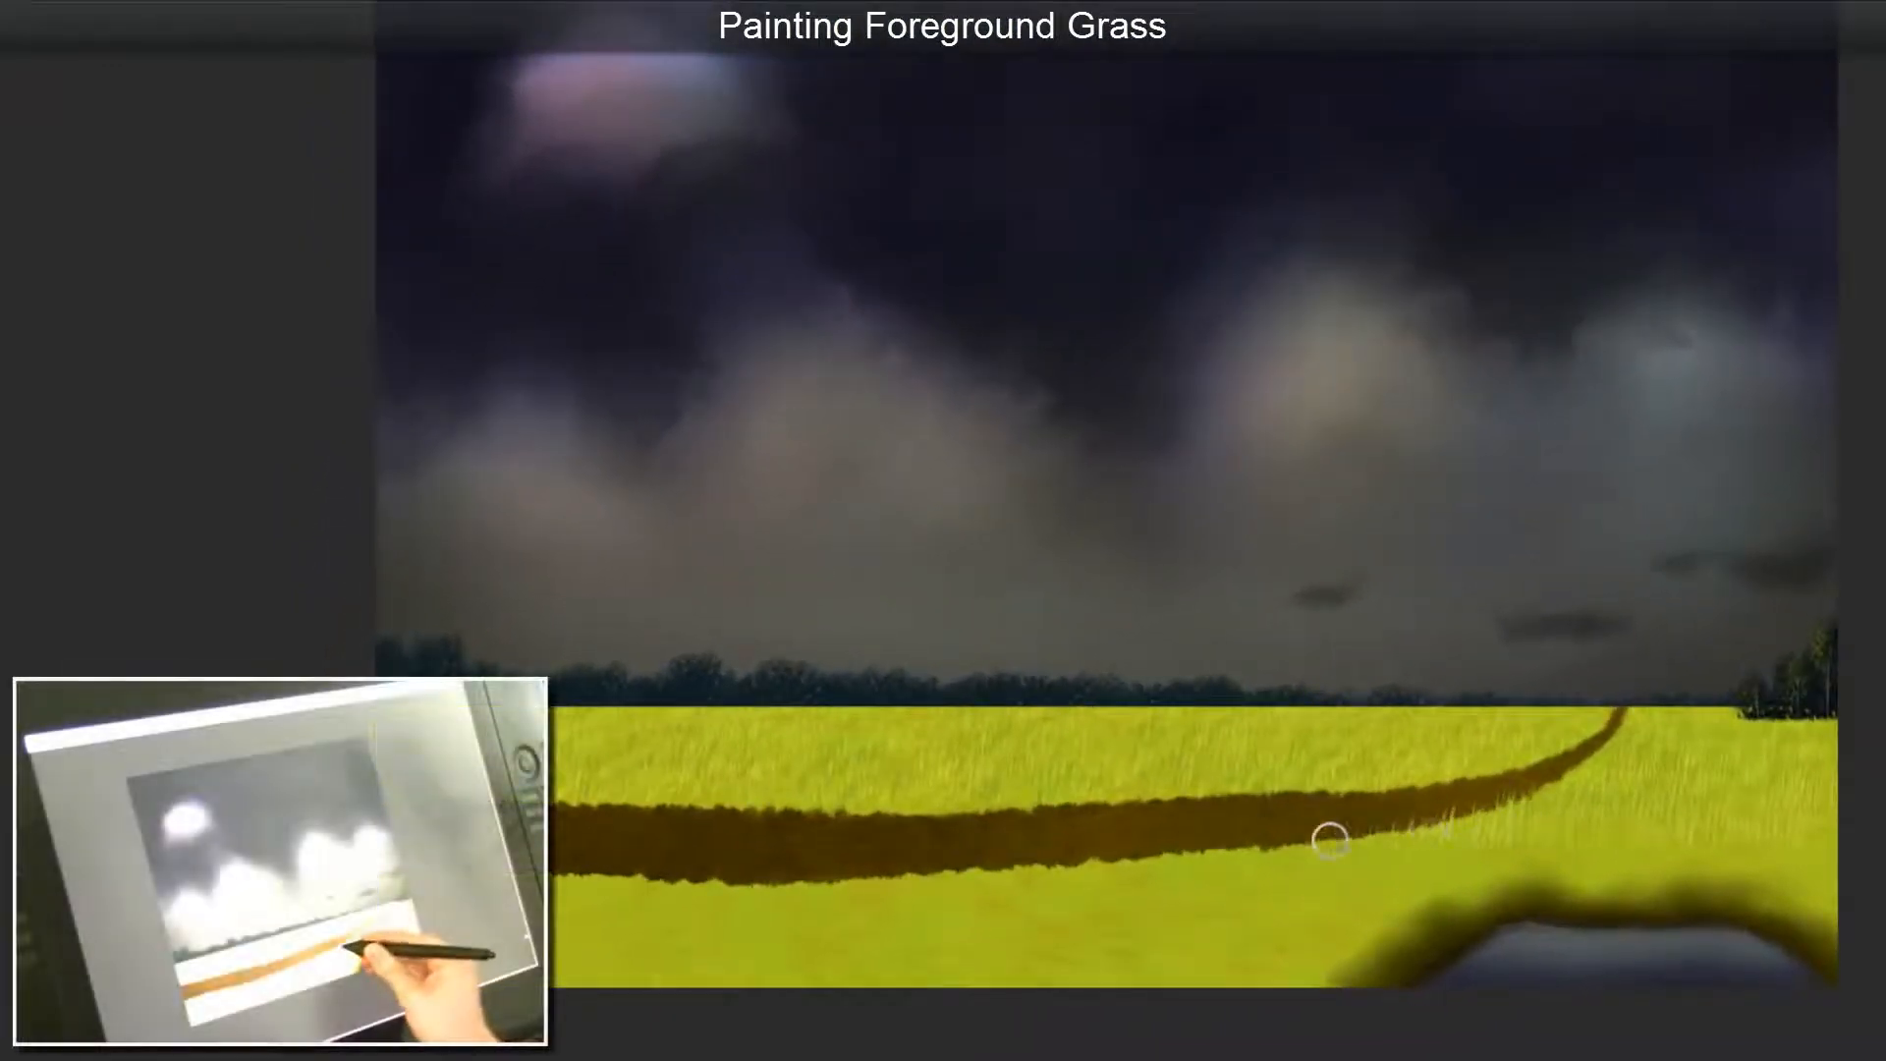
mouse_move(1317, 838)
left_mouse_down()
mouse_move(1334, 837)
mouse_move(680, 888)
mouse_move(674, 871)
mouse_move(687, 887)
mouse_move(602, 875)
mouse_move(699, 880)
mouse_move(550, 865)
left_mouse_up()
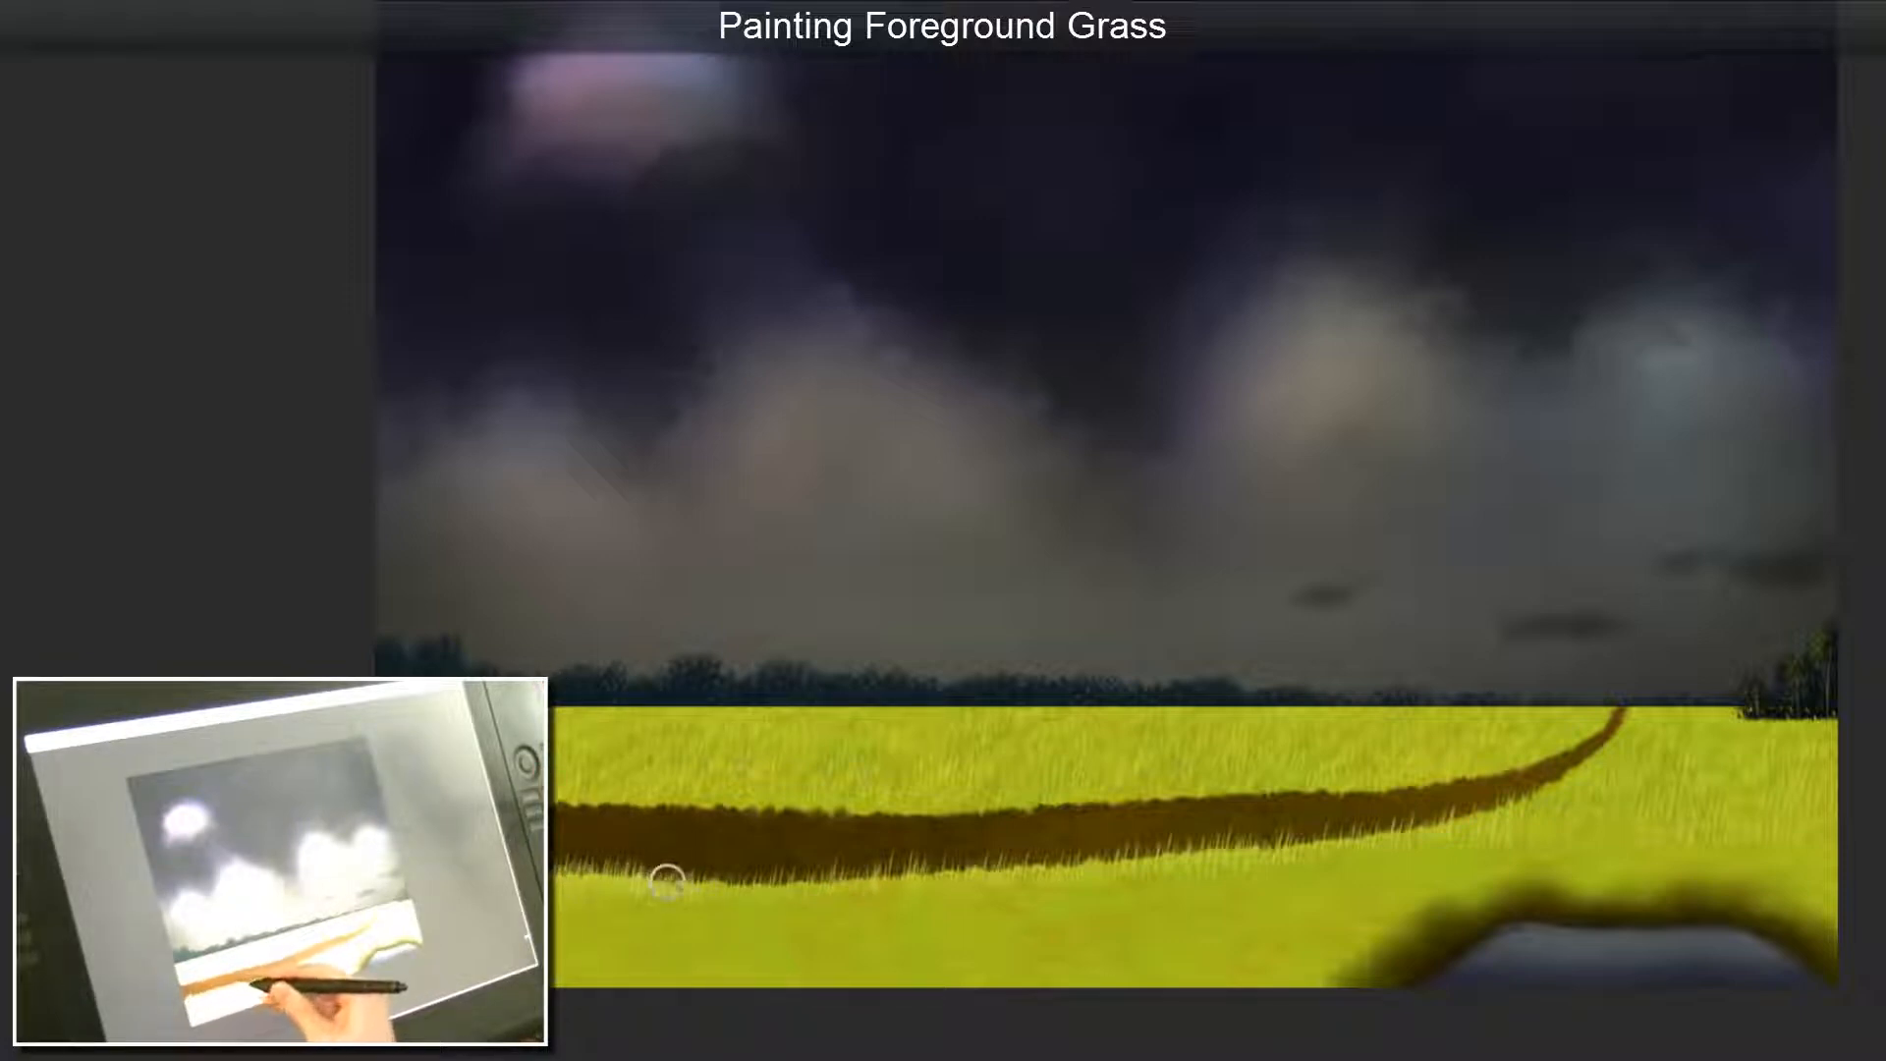
mouse_move(667, 882)
left_mouse_down()
mouse_move(758, 902)
mouse_move(742, 887)
mouse_move(790, 870)
mouse_move(781, 891)
mouse_move(965, 888)
mouse_move(1335, 836)
left_mouse_up()
left_click_drag(1449, 833, 1499, 832)
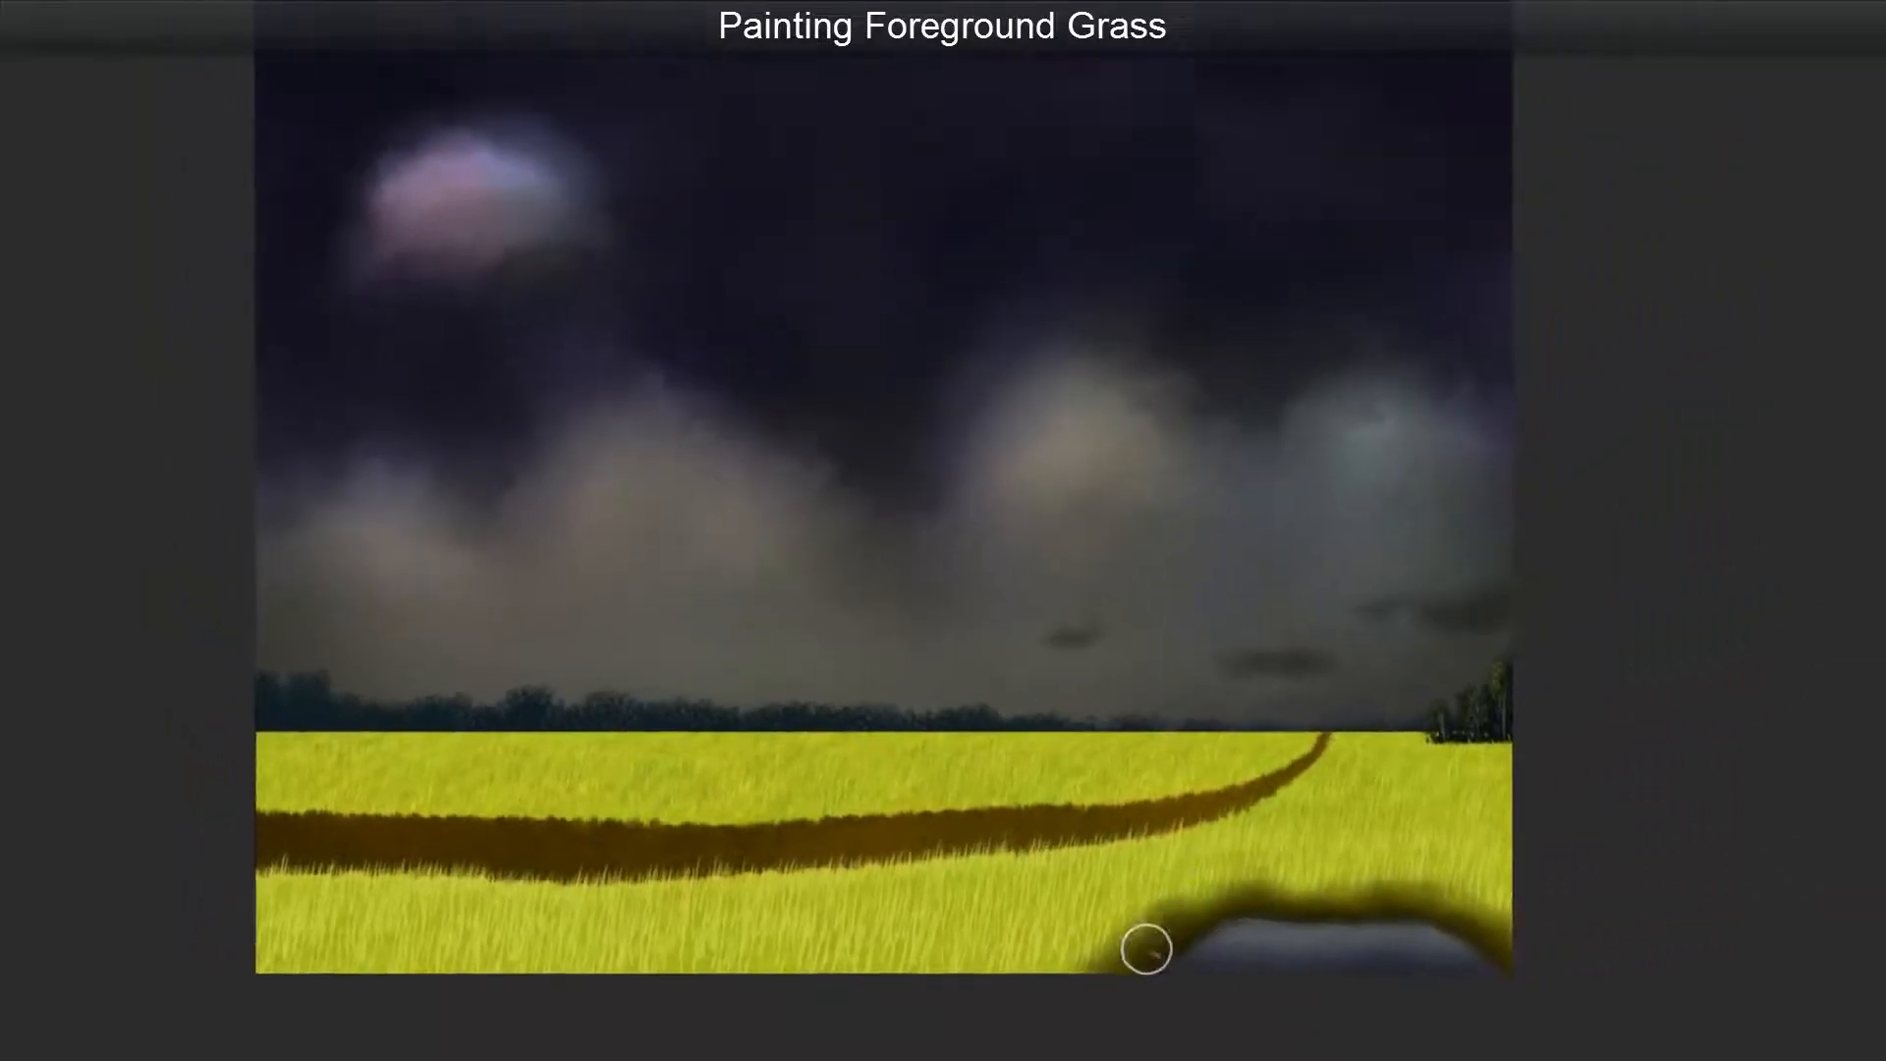
Move the grass-mid layer directly above the waterline layer.
key("Tab")
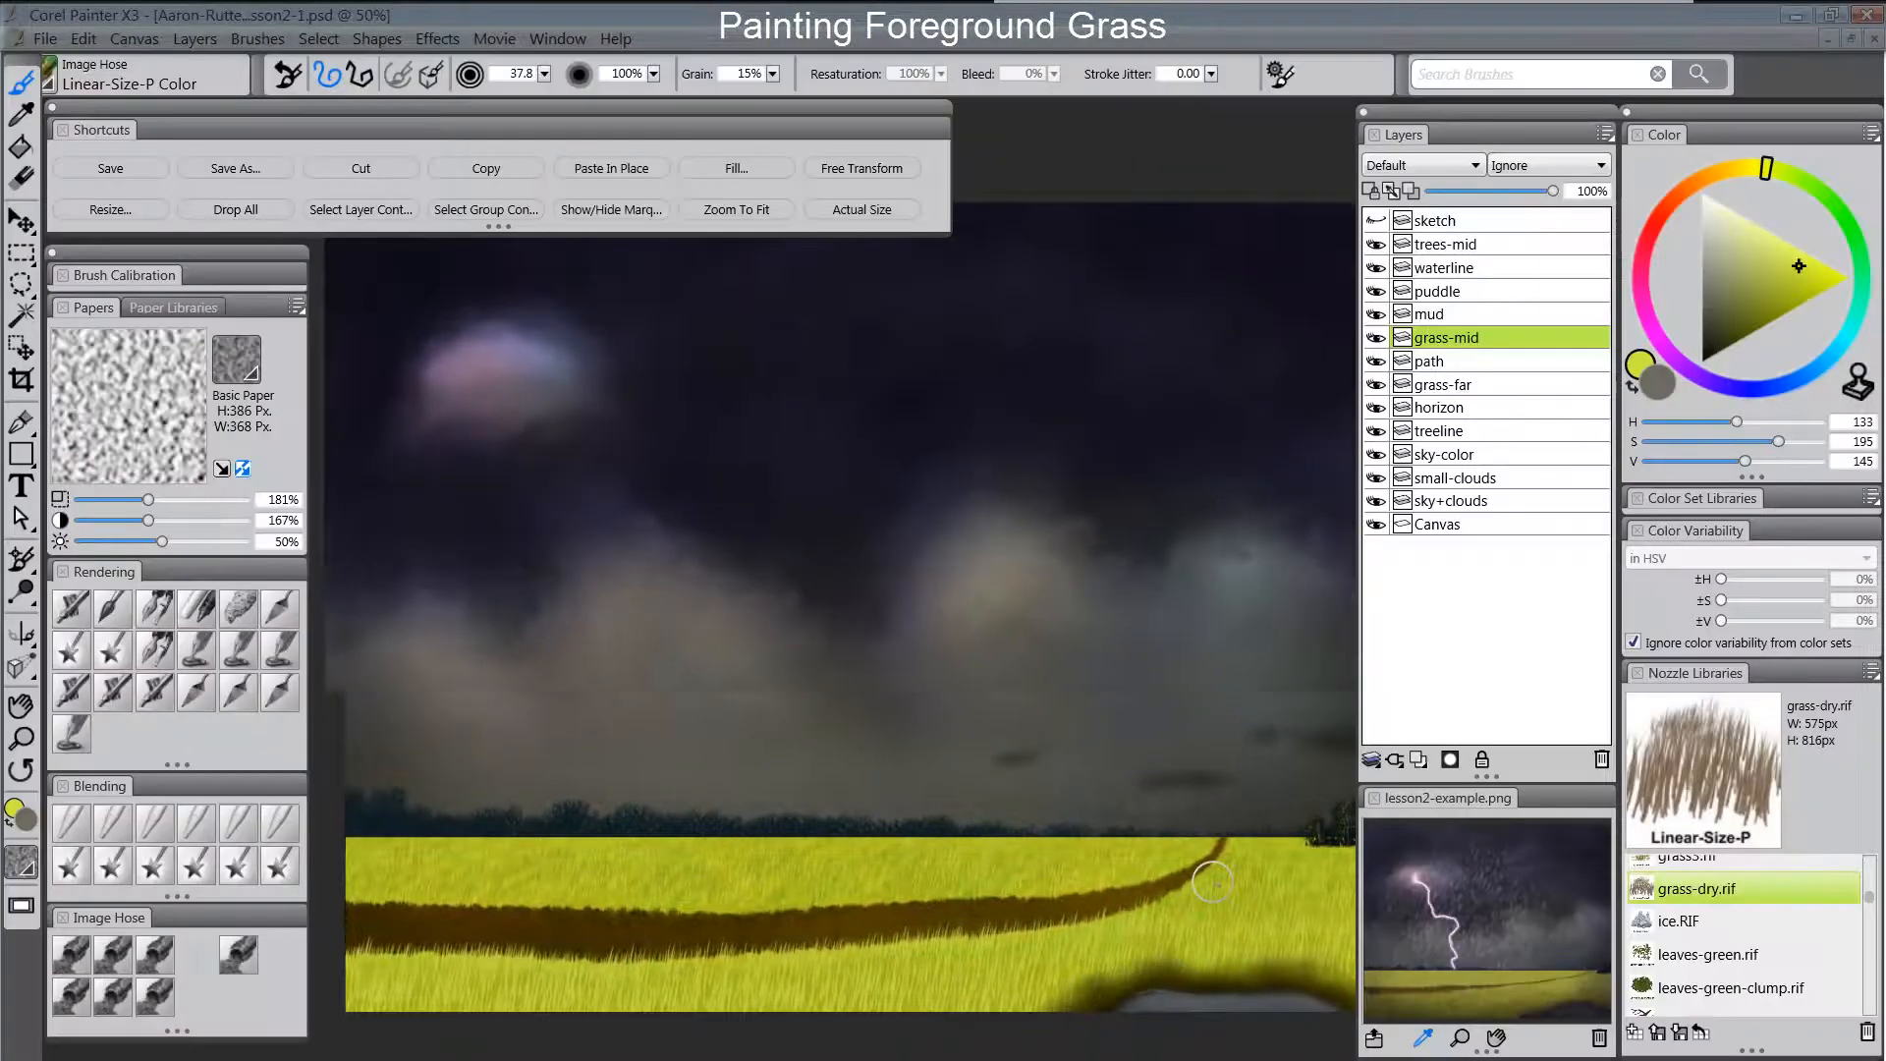
left_click(1464, 314)
left_click_drag(1464, 291, 1466, 272)
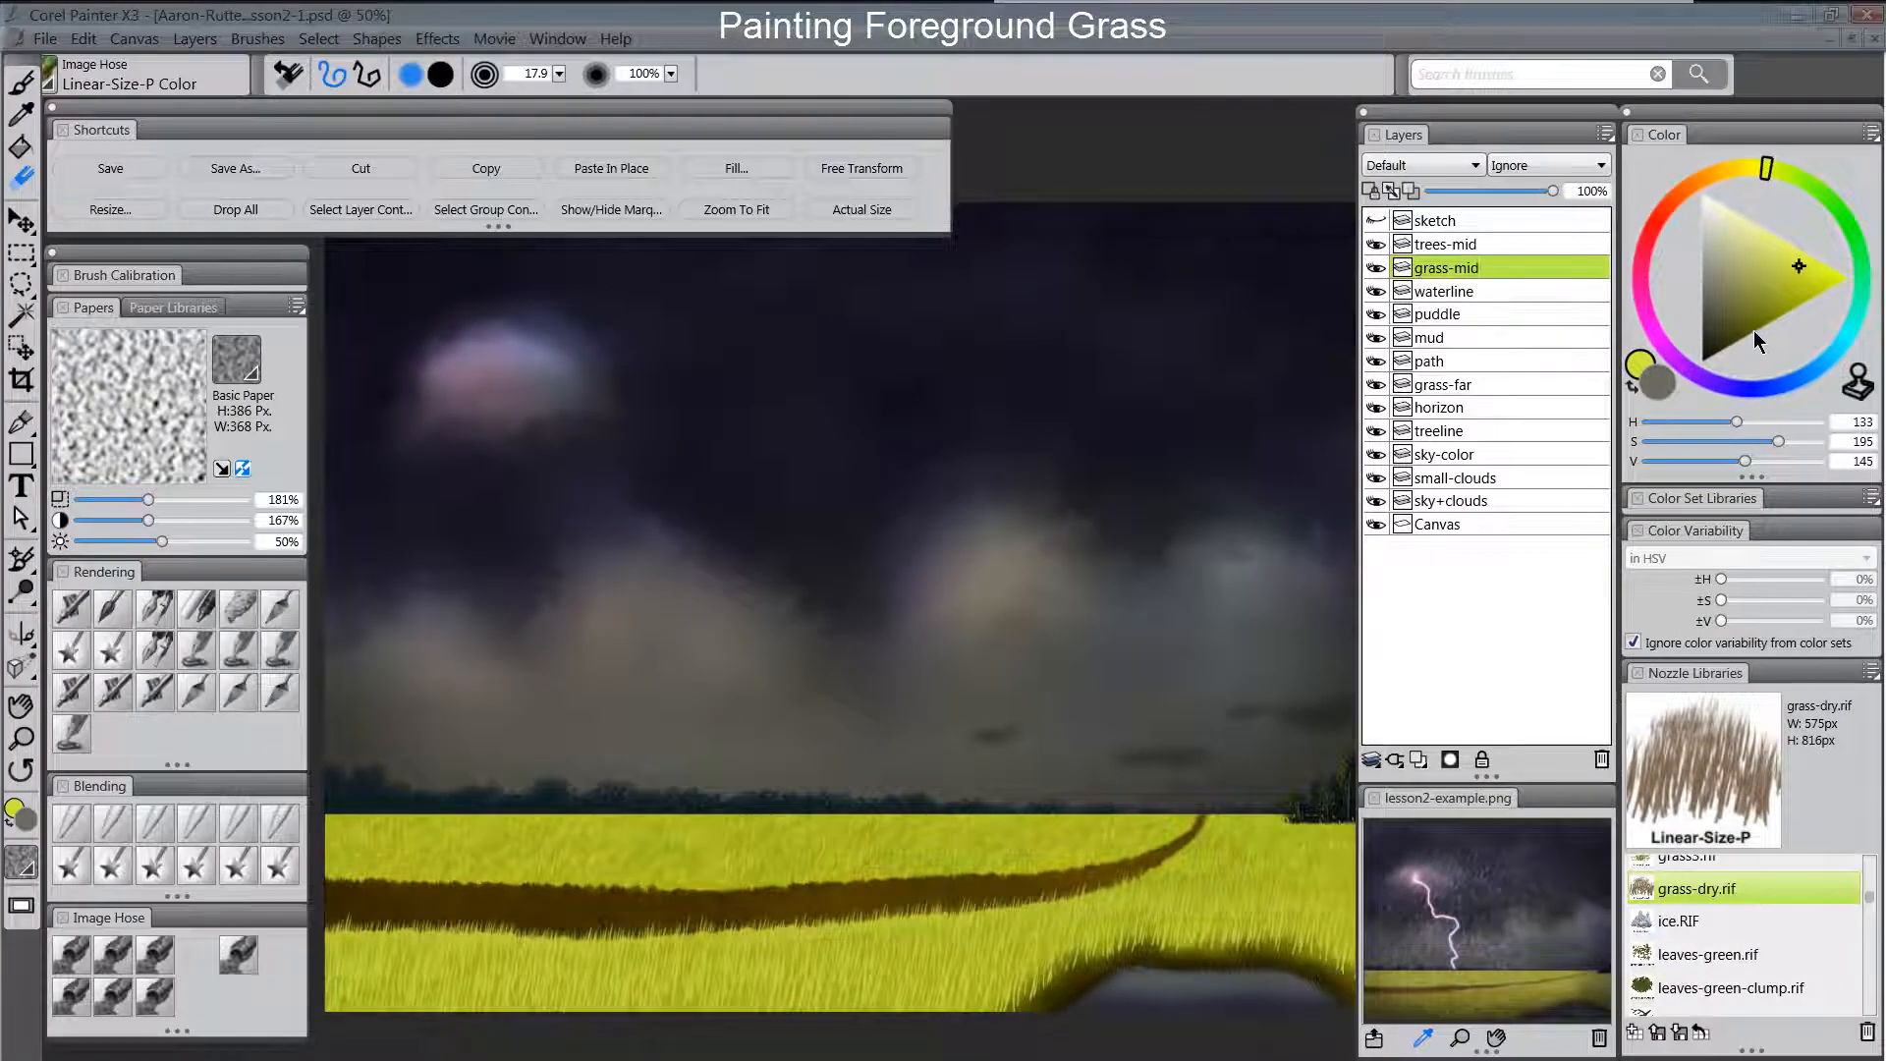
Sample a grass colour beside the puddle and darken the main colour to olive green (H 137, S 204, V 88).
left_click(1758, 319)
left_click(1790, 175)
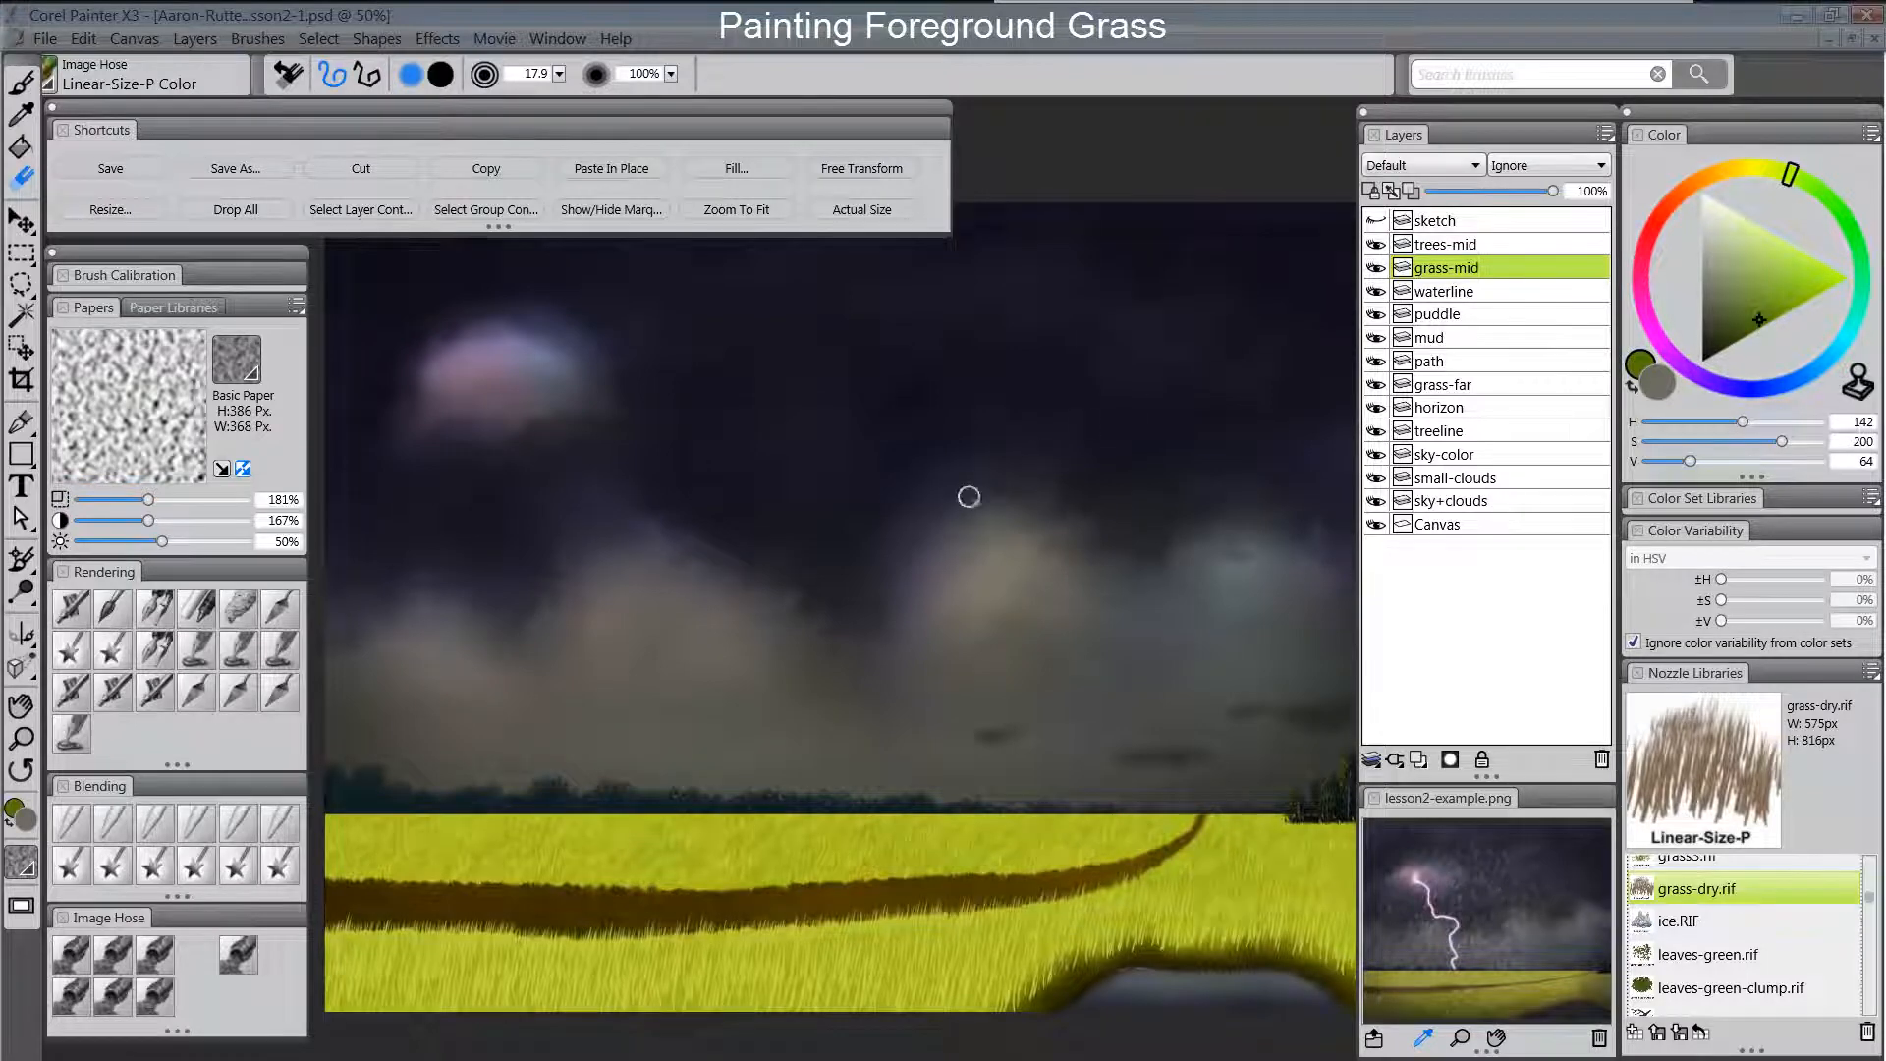
left_click(157, 864)
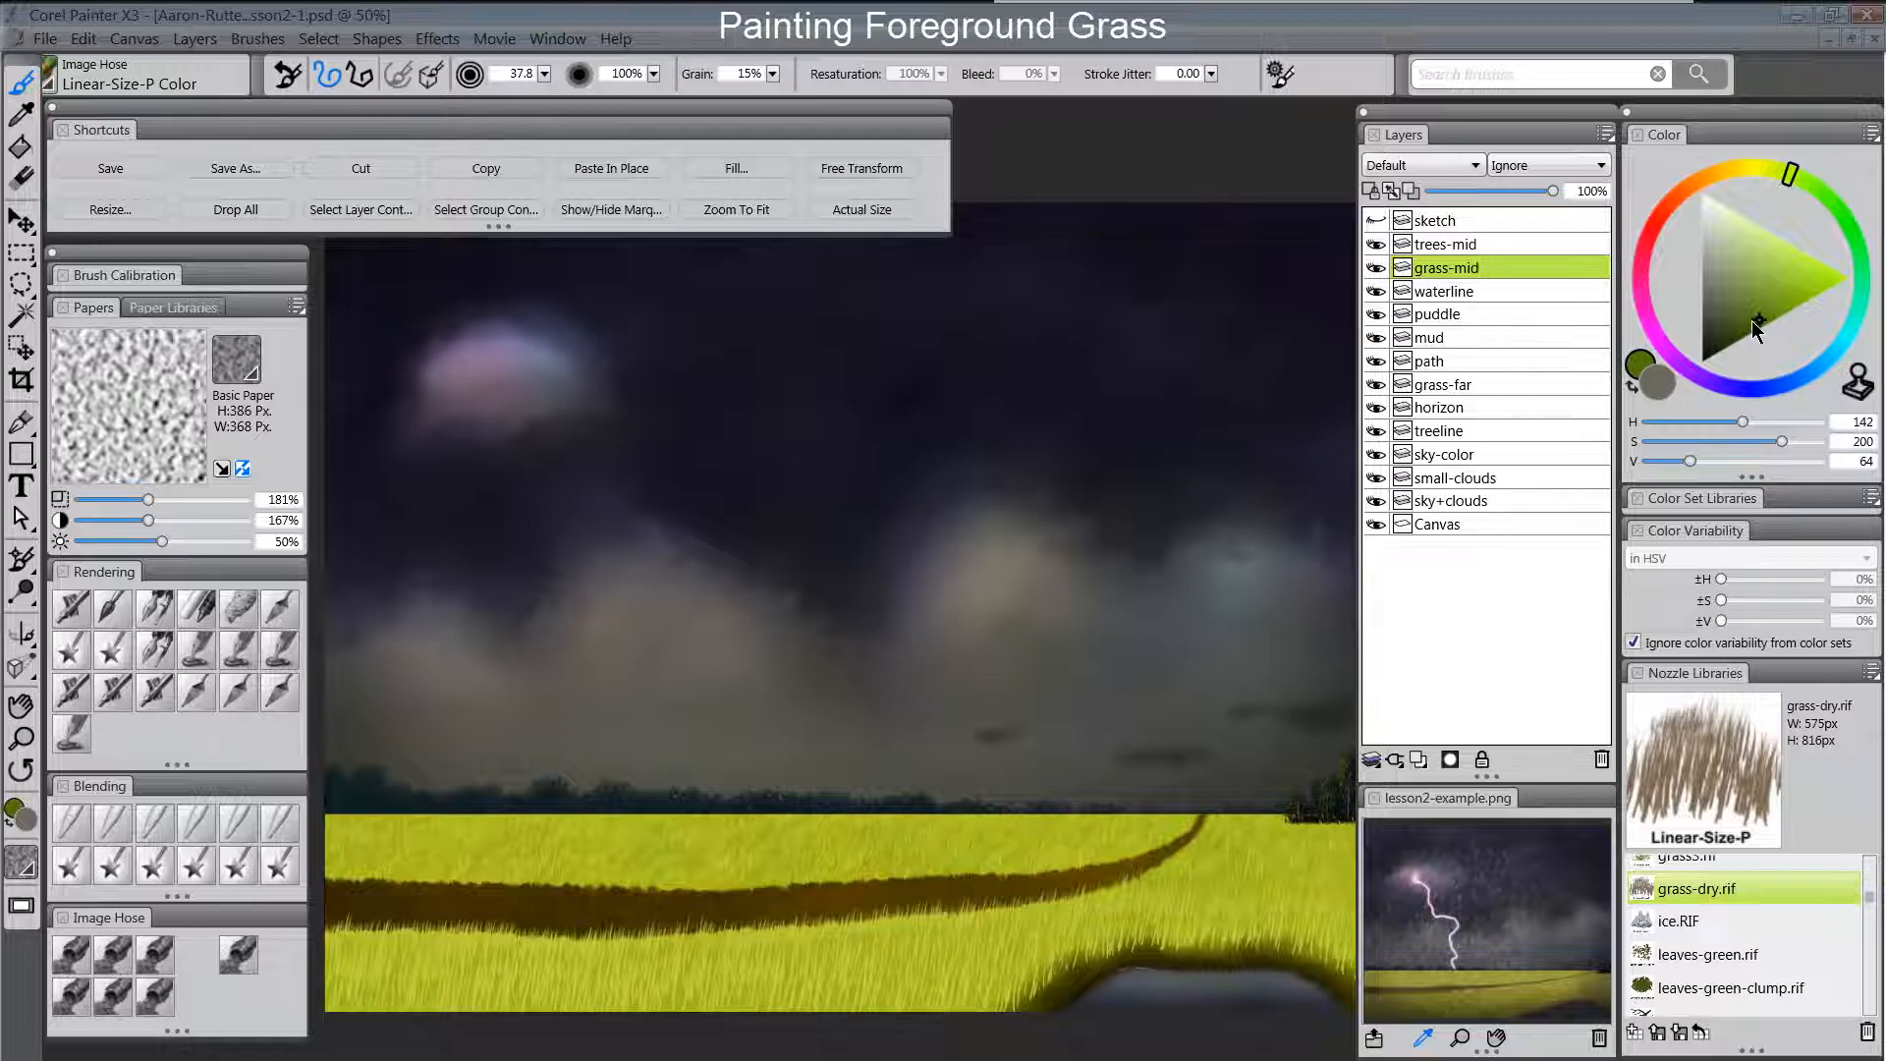
left_click(1048, 951, "alt")
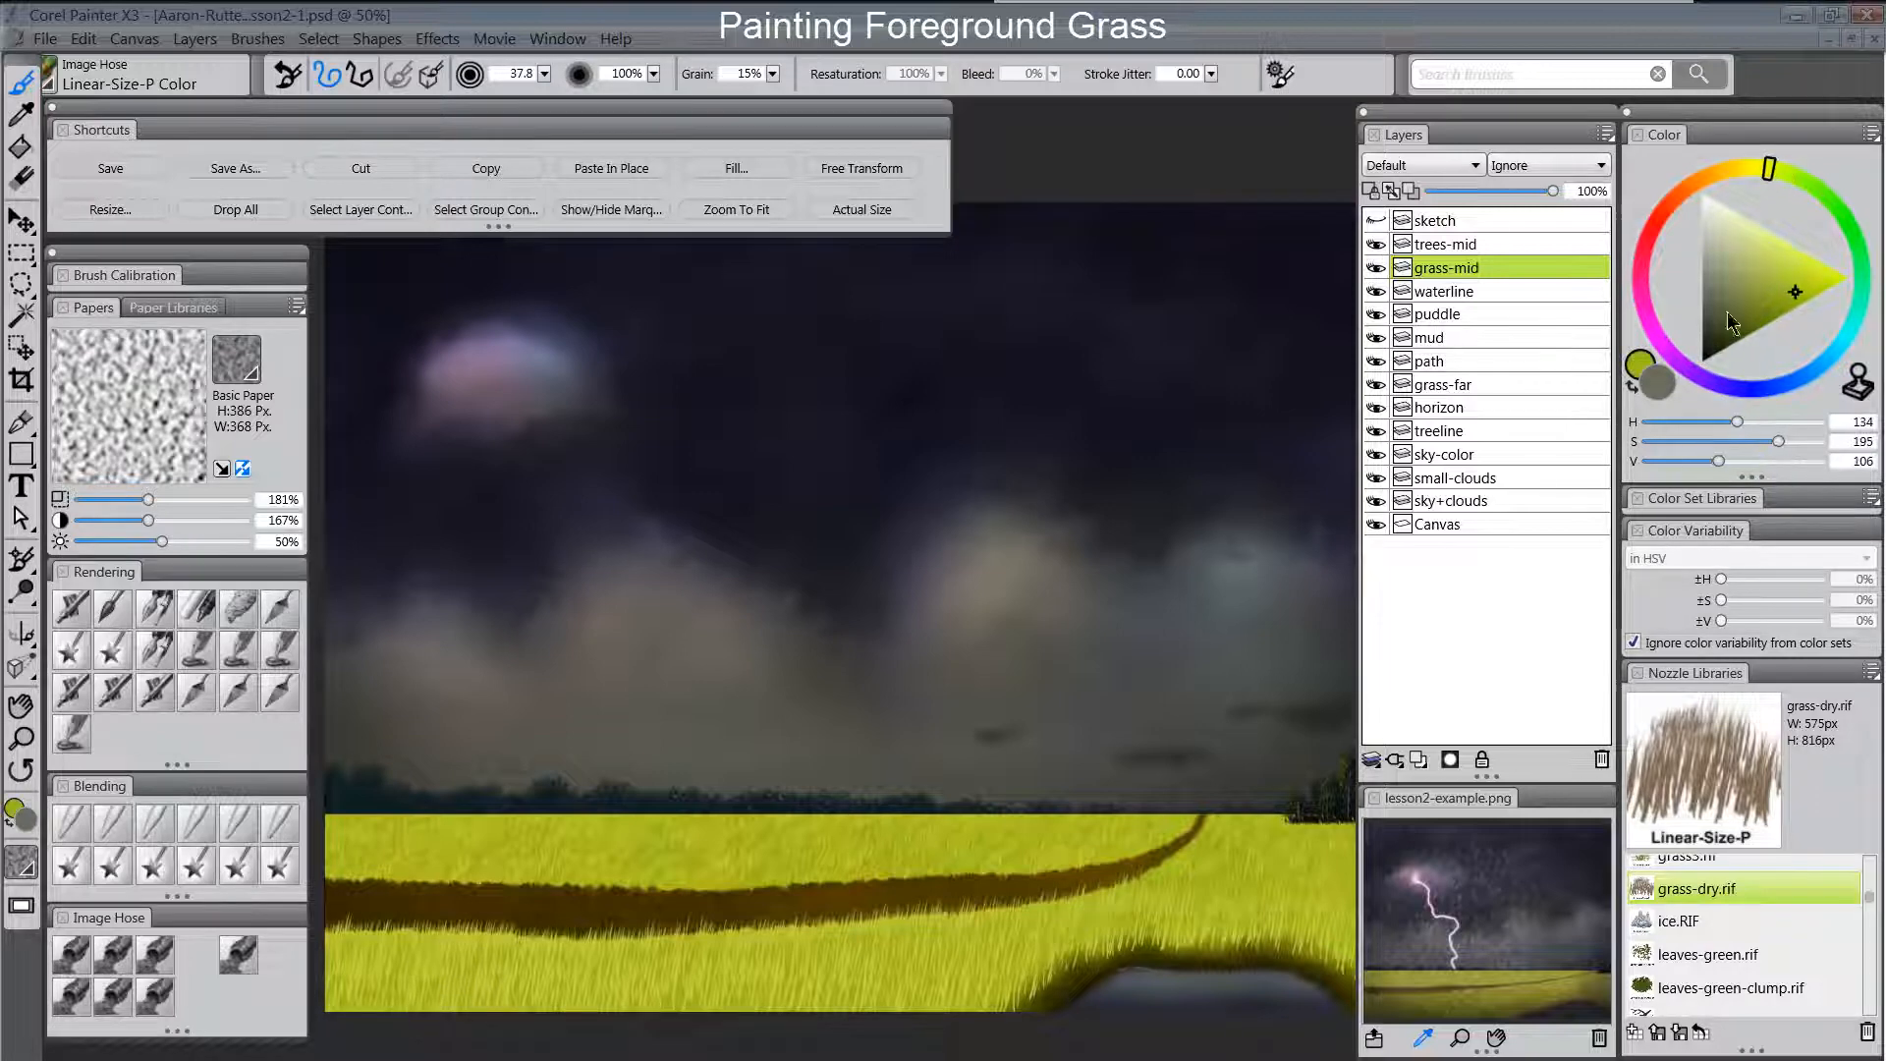
left_click(1784, 305)
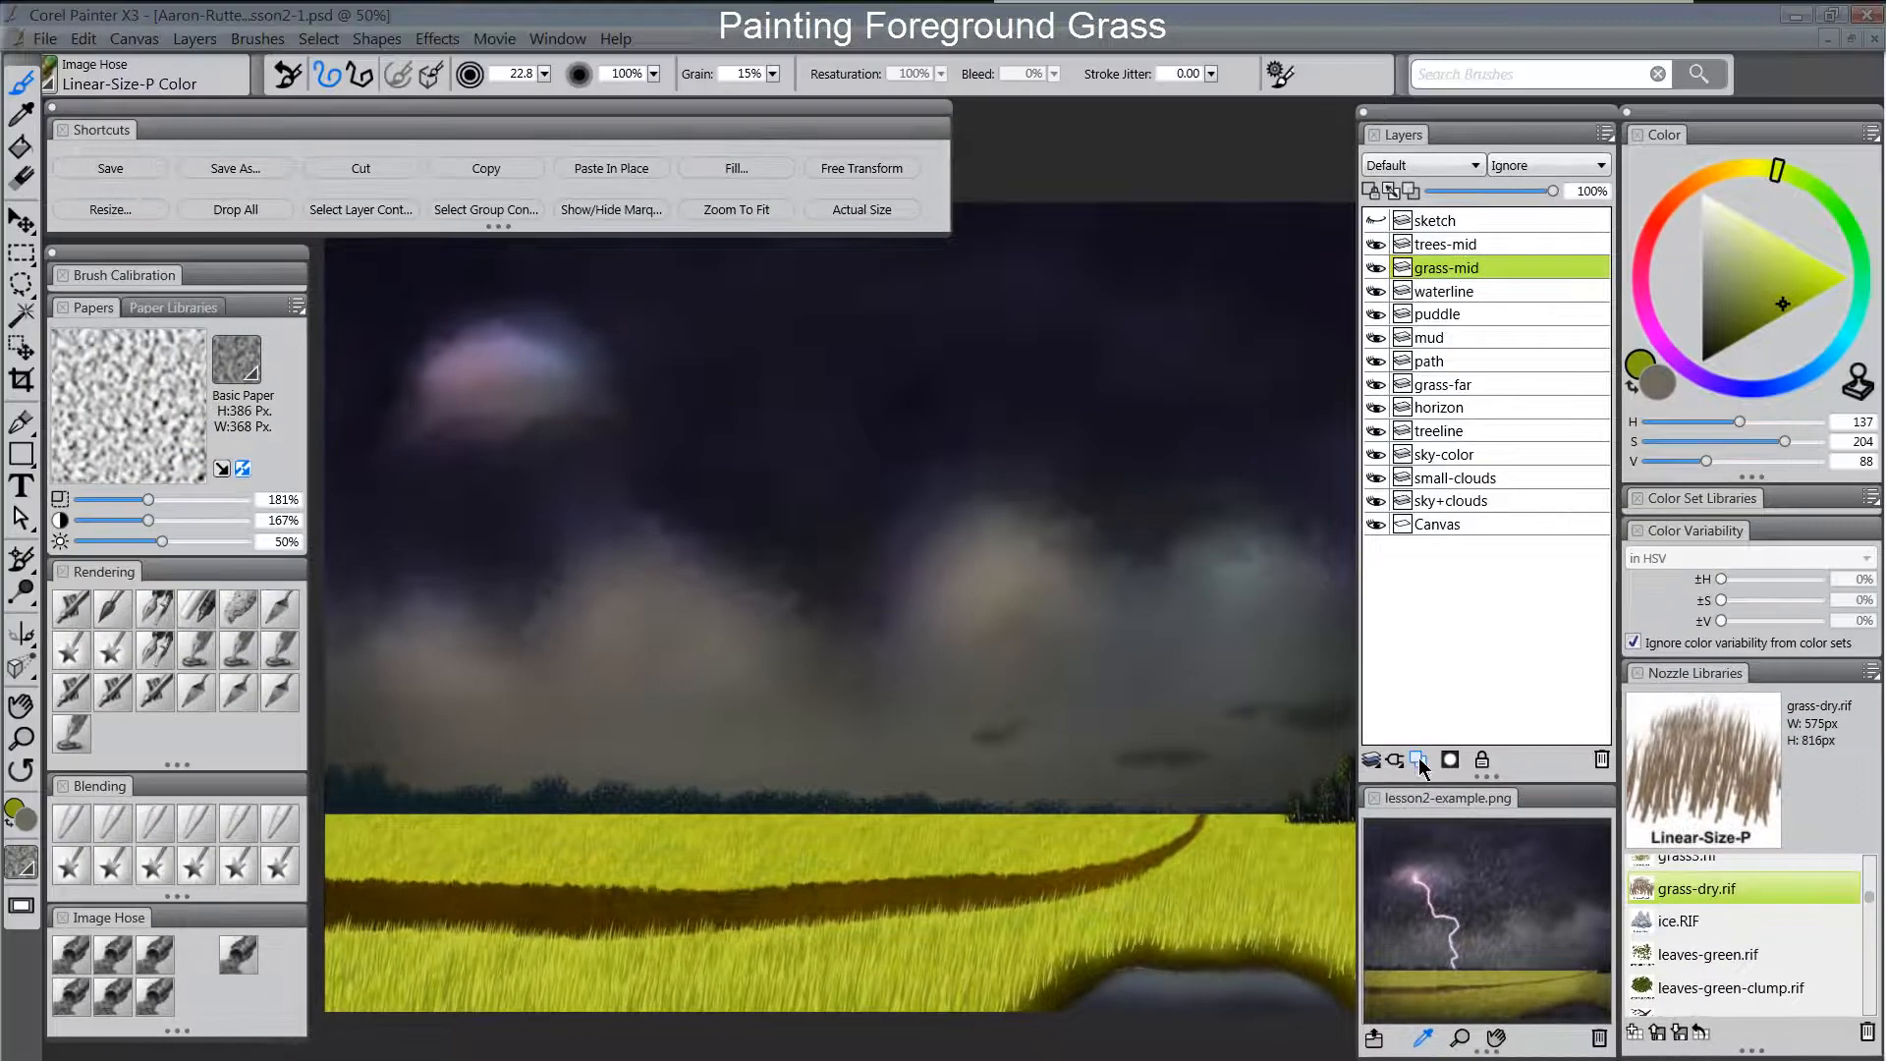
Add a new layer named grass-alt and place it directly below grass-mid.
left_click(1543, 684)
left_click_drag(1463, 272, 1461, 295)
double_click(1460, 296)
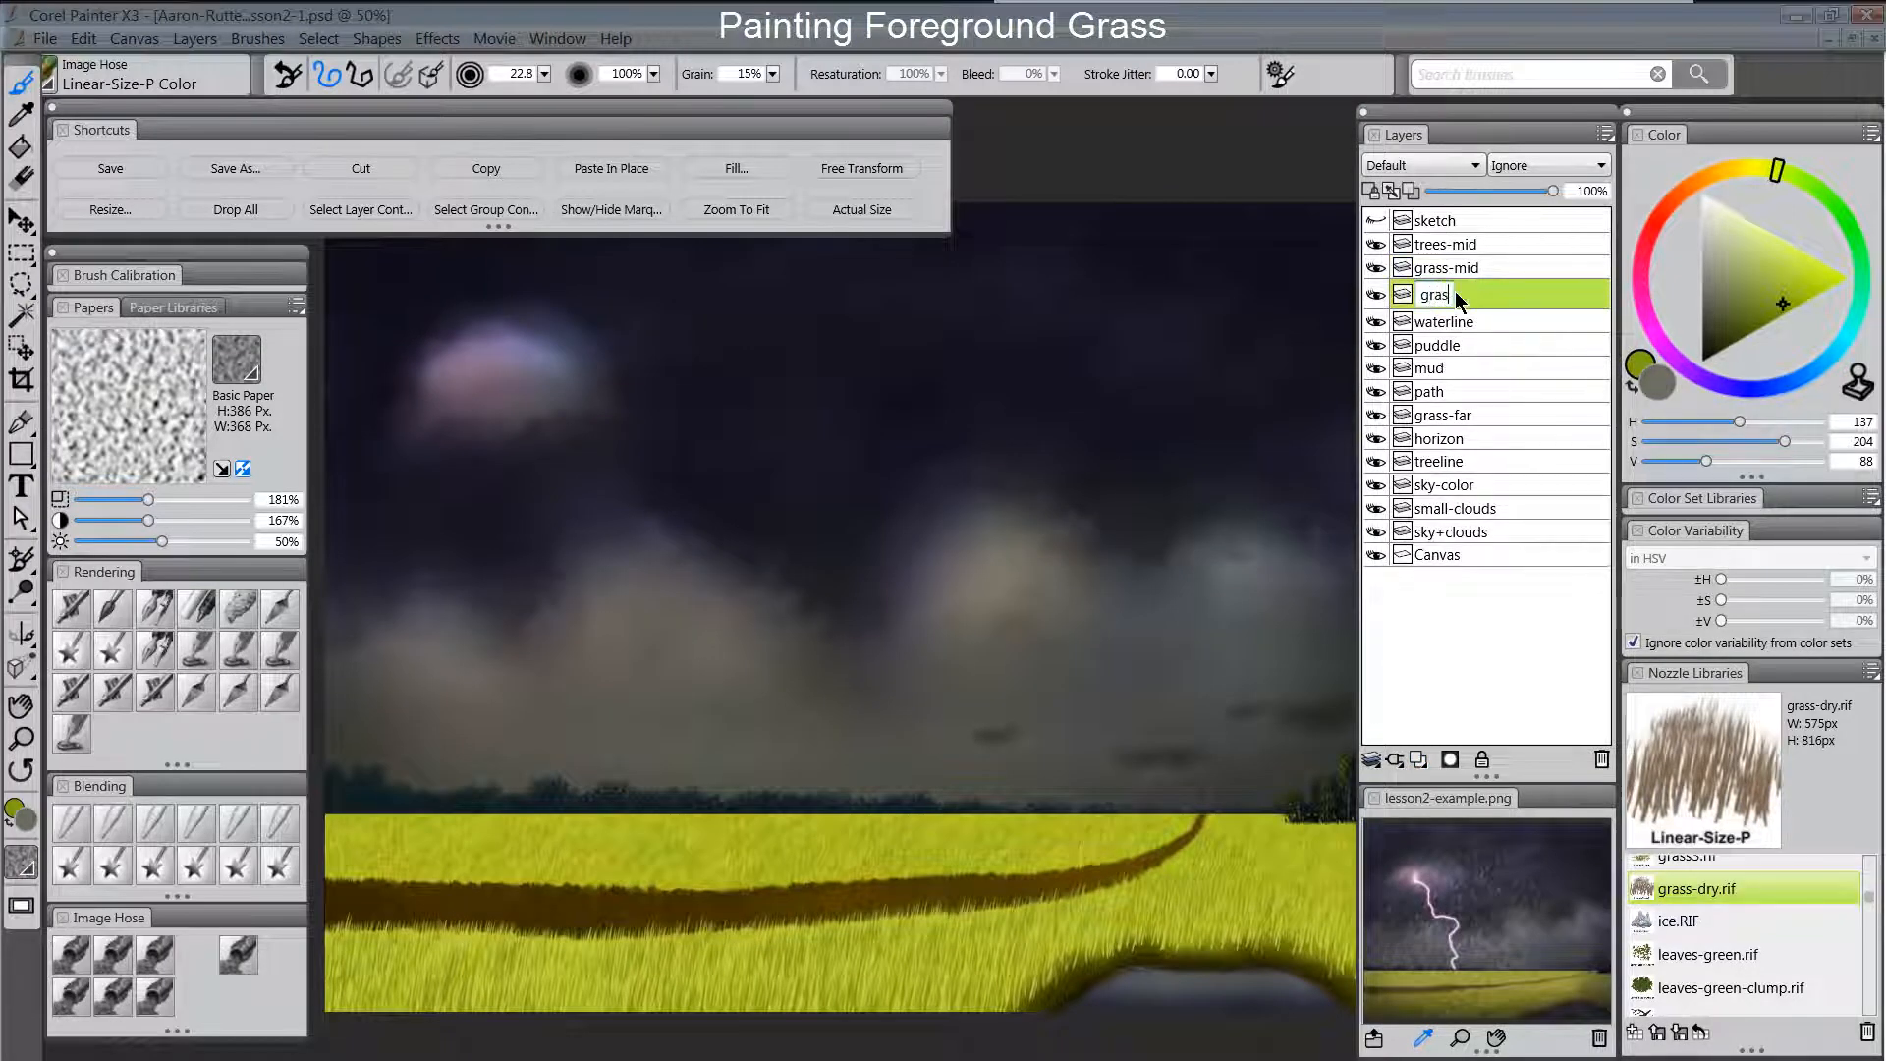
key("Return")
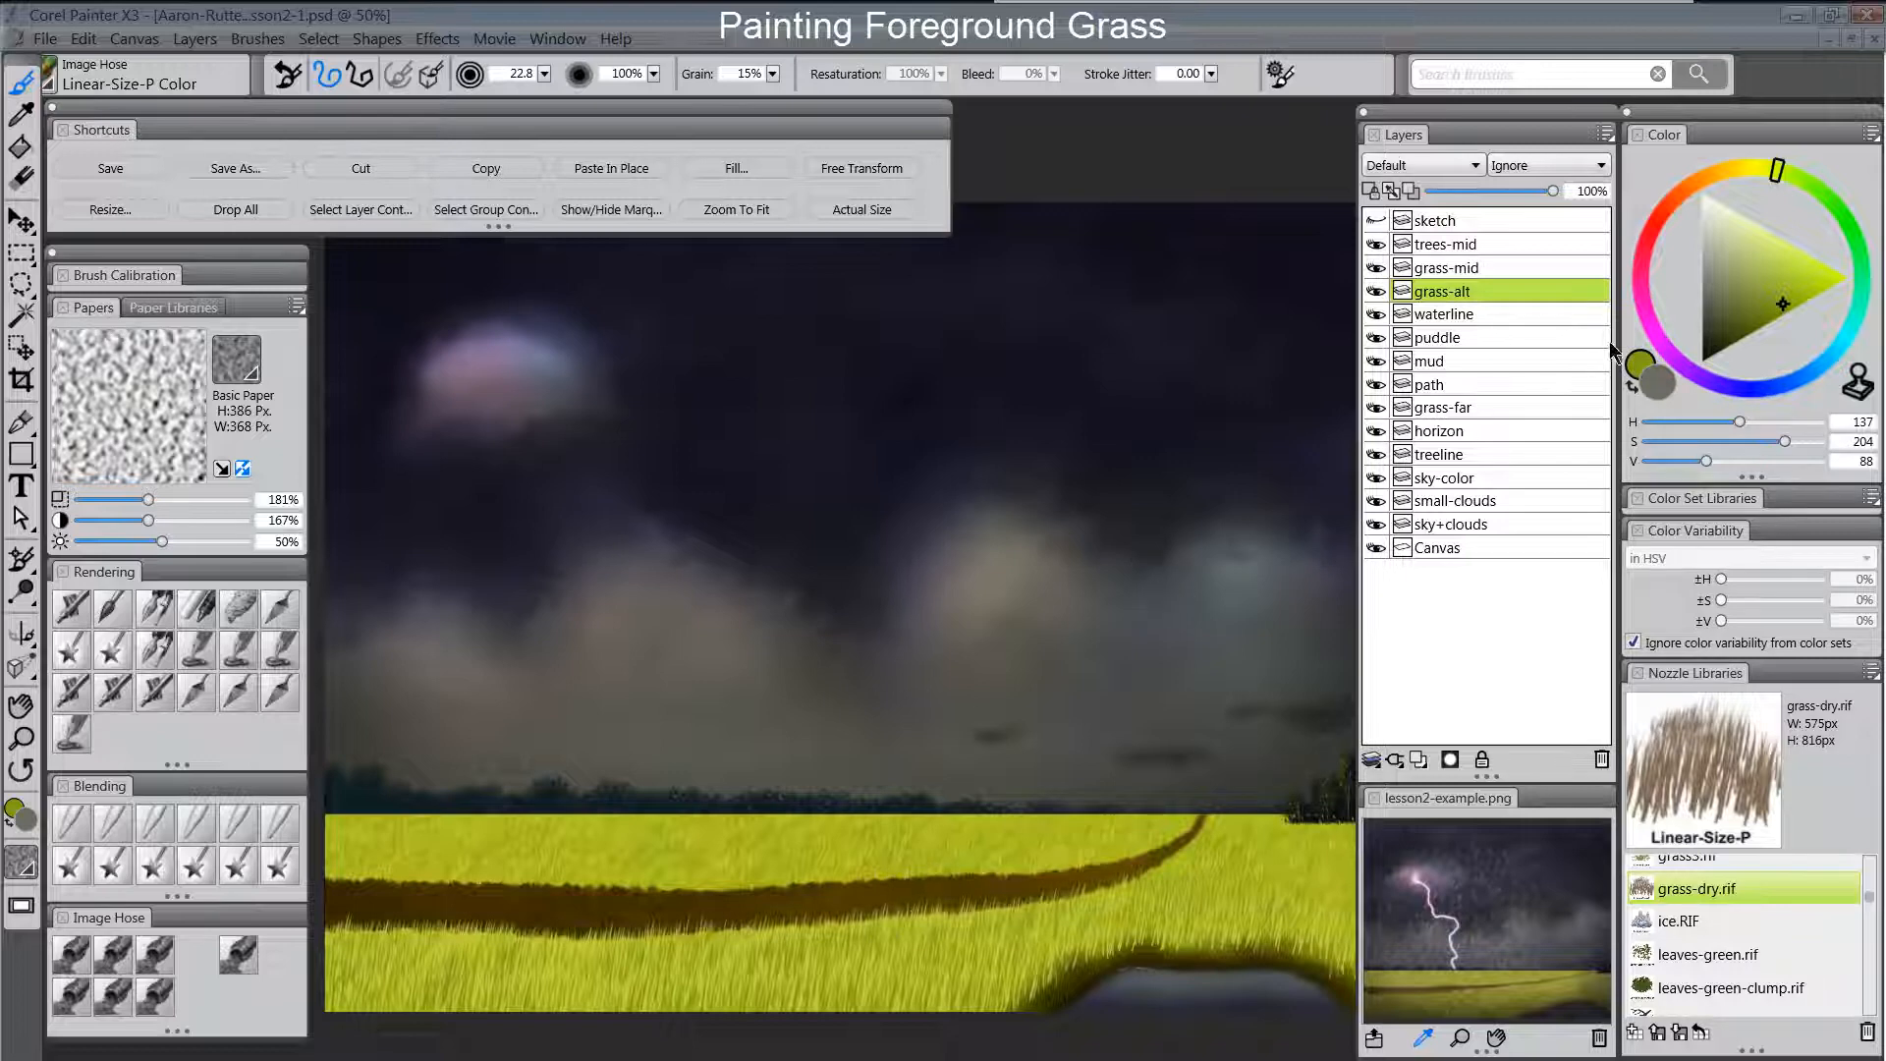
Choose a tan main colour with hue 116 and spray scattered dry blades across the foreground grass on grass-alt.
left_click(1723, 171)
left_click(1765, 258)
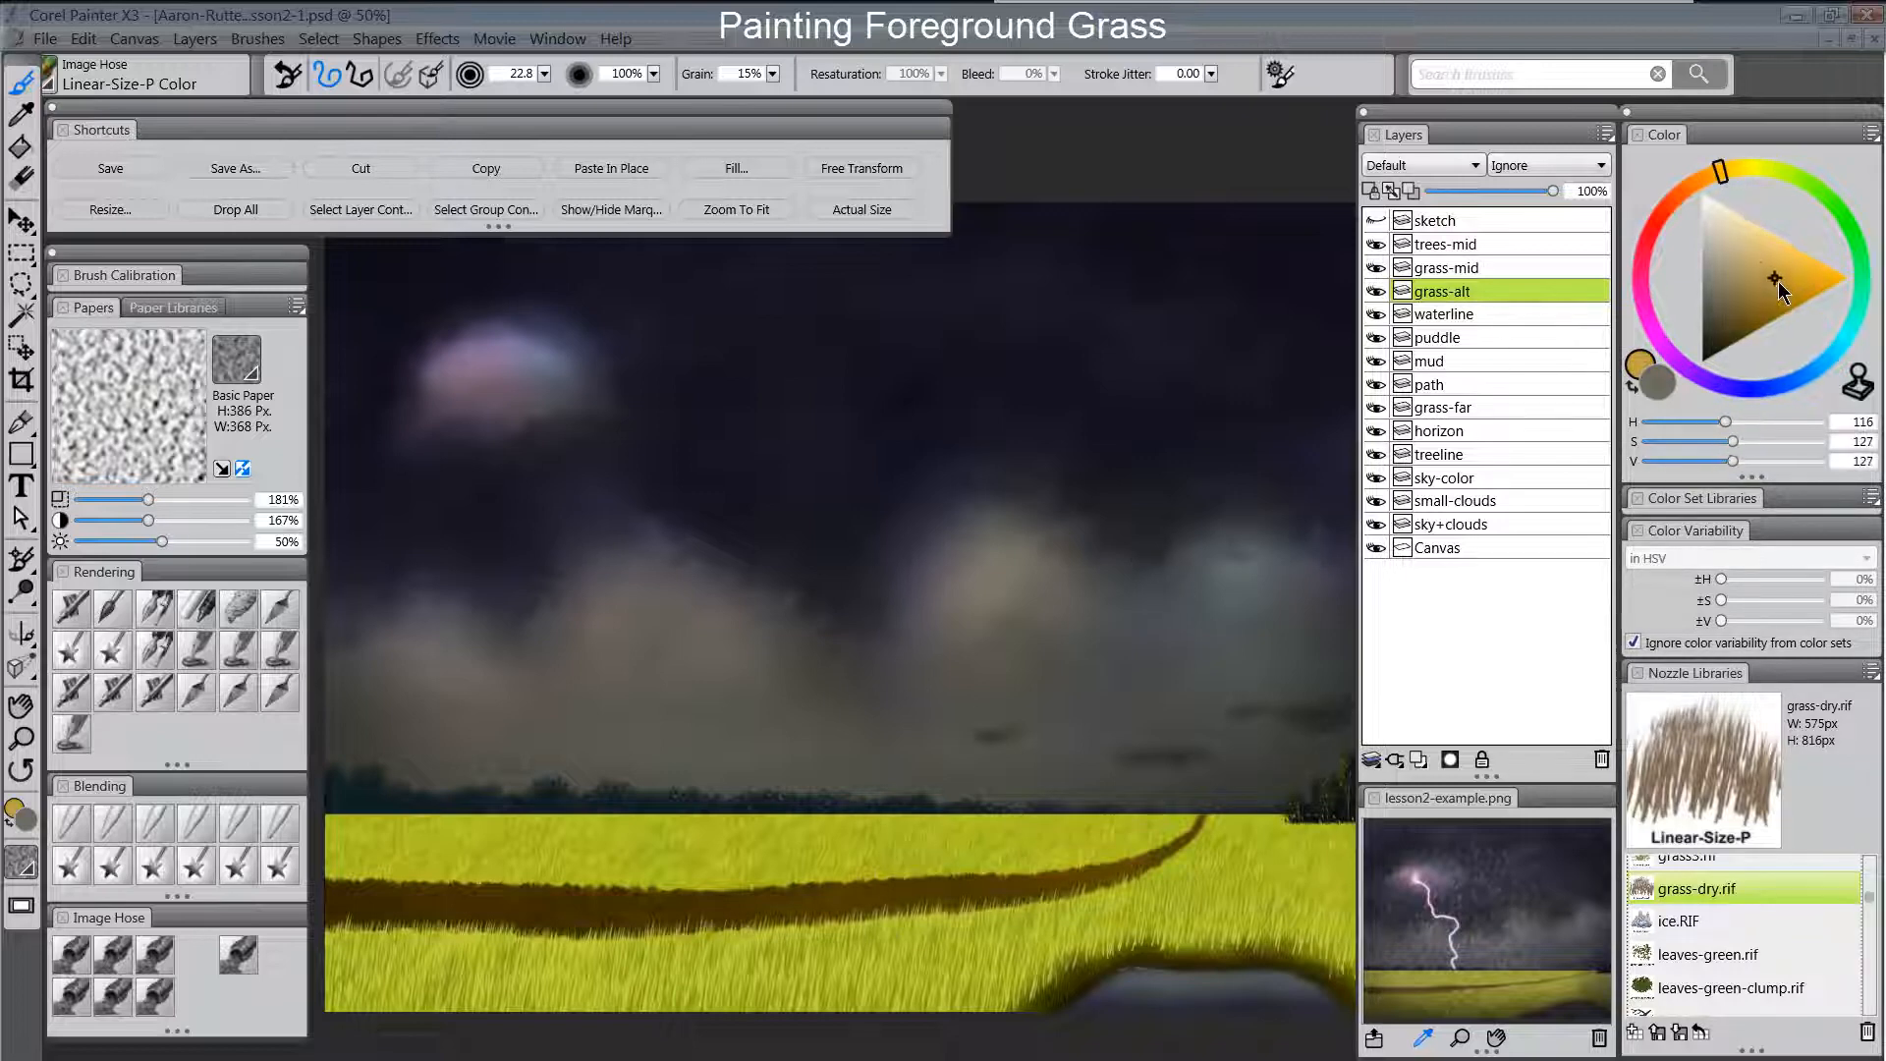
left_click_drag(1764, 259, 1763, 260)
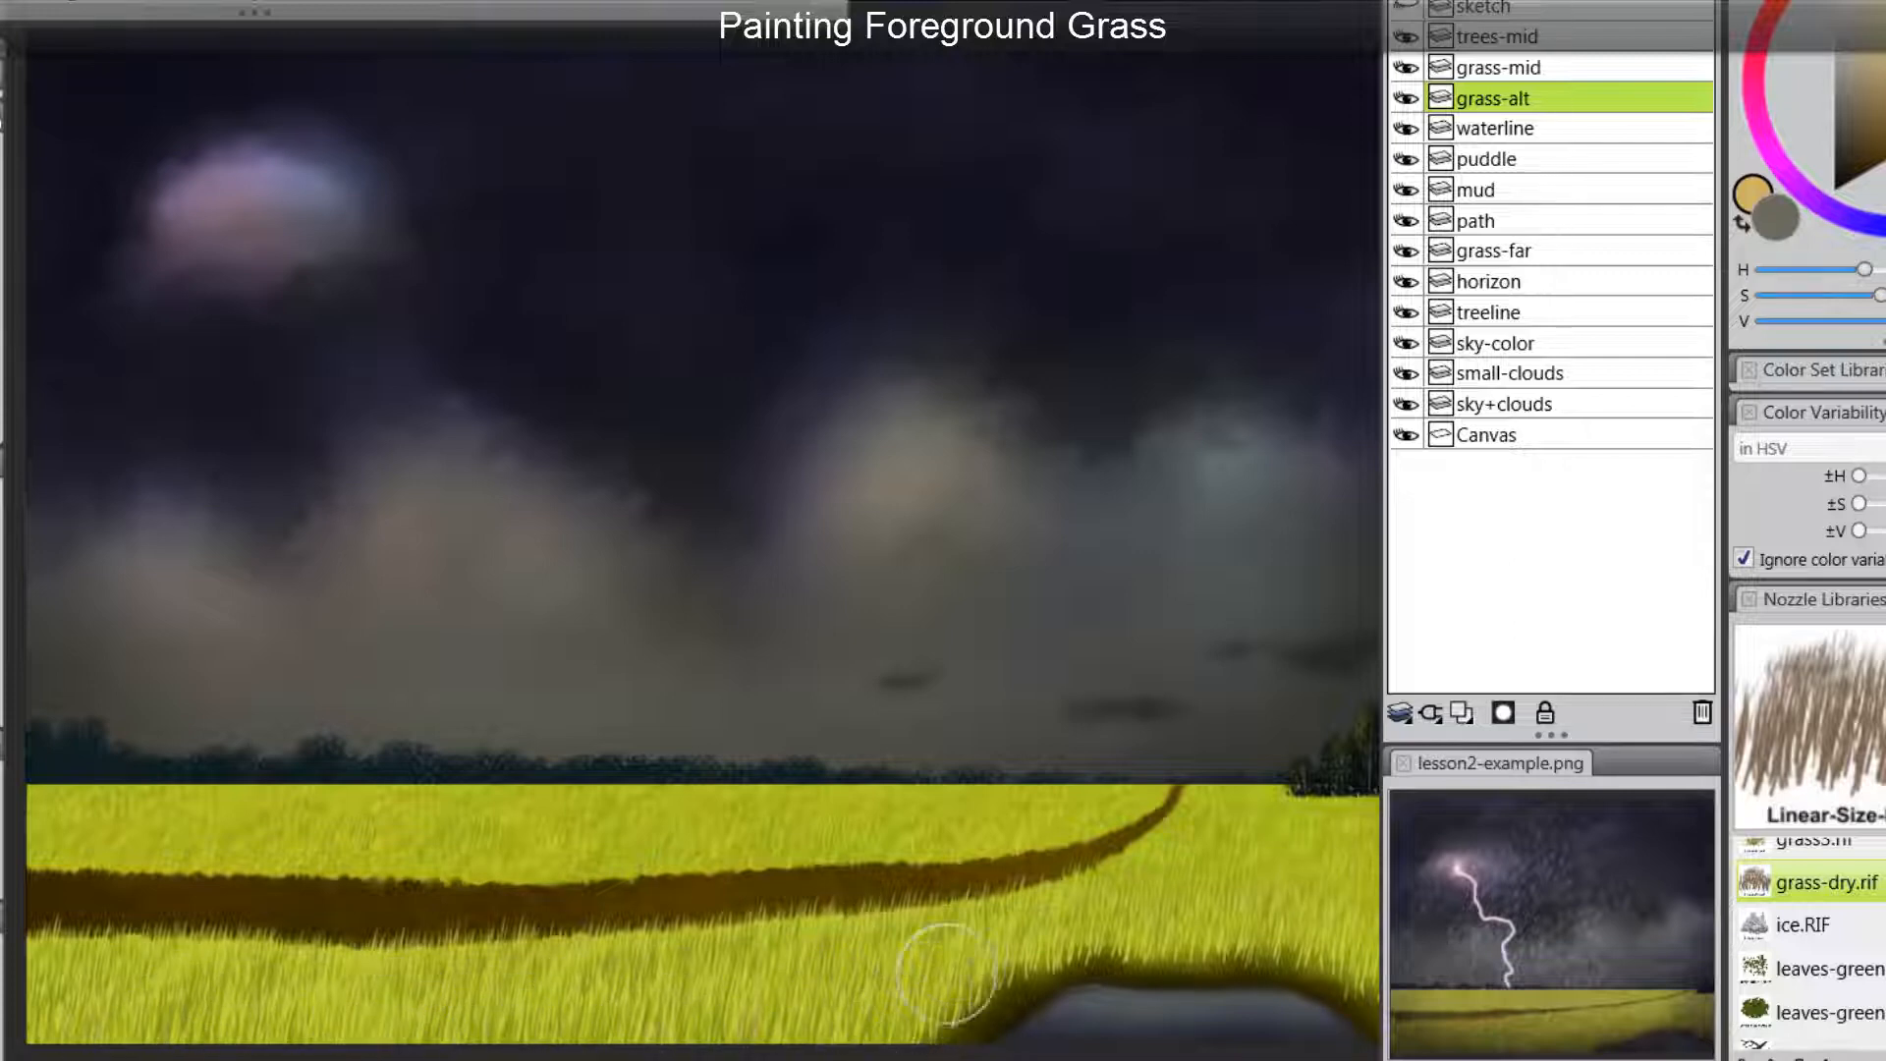
key("Tab")
key("Tab")
key("Tab")
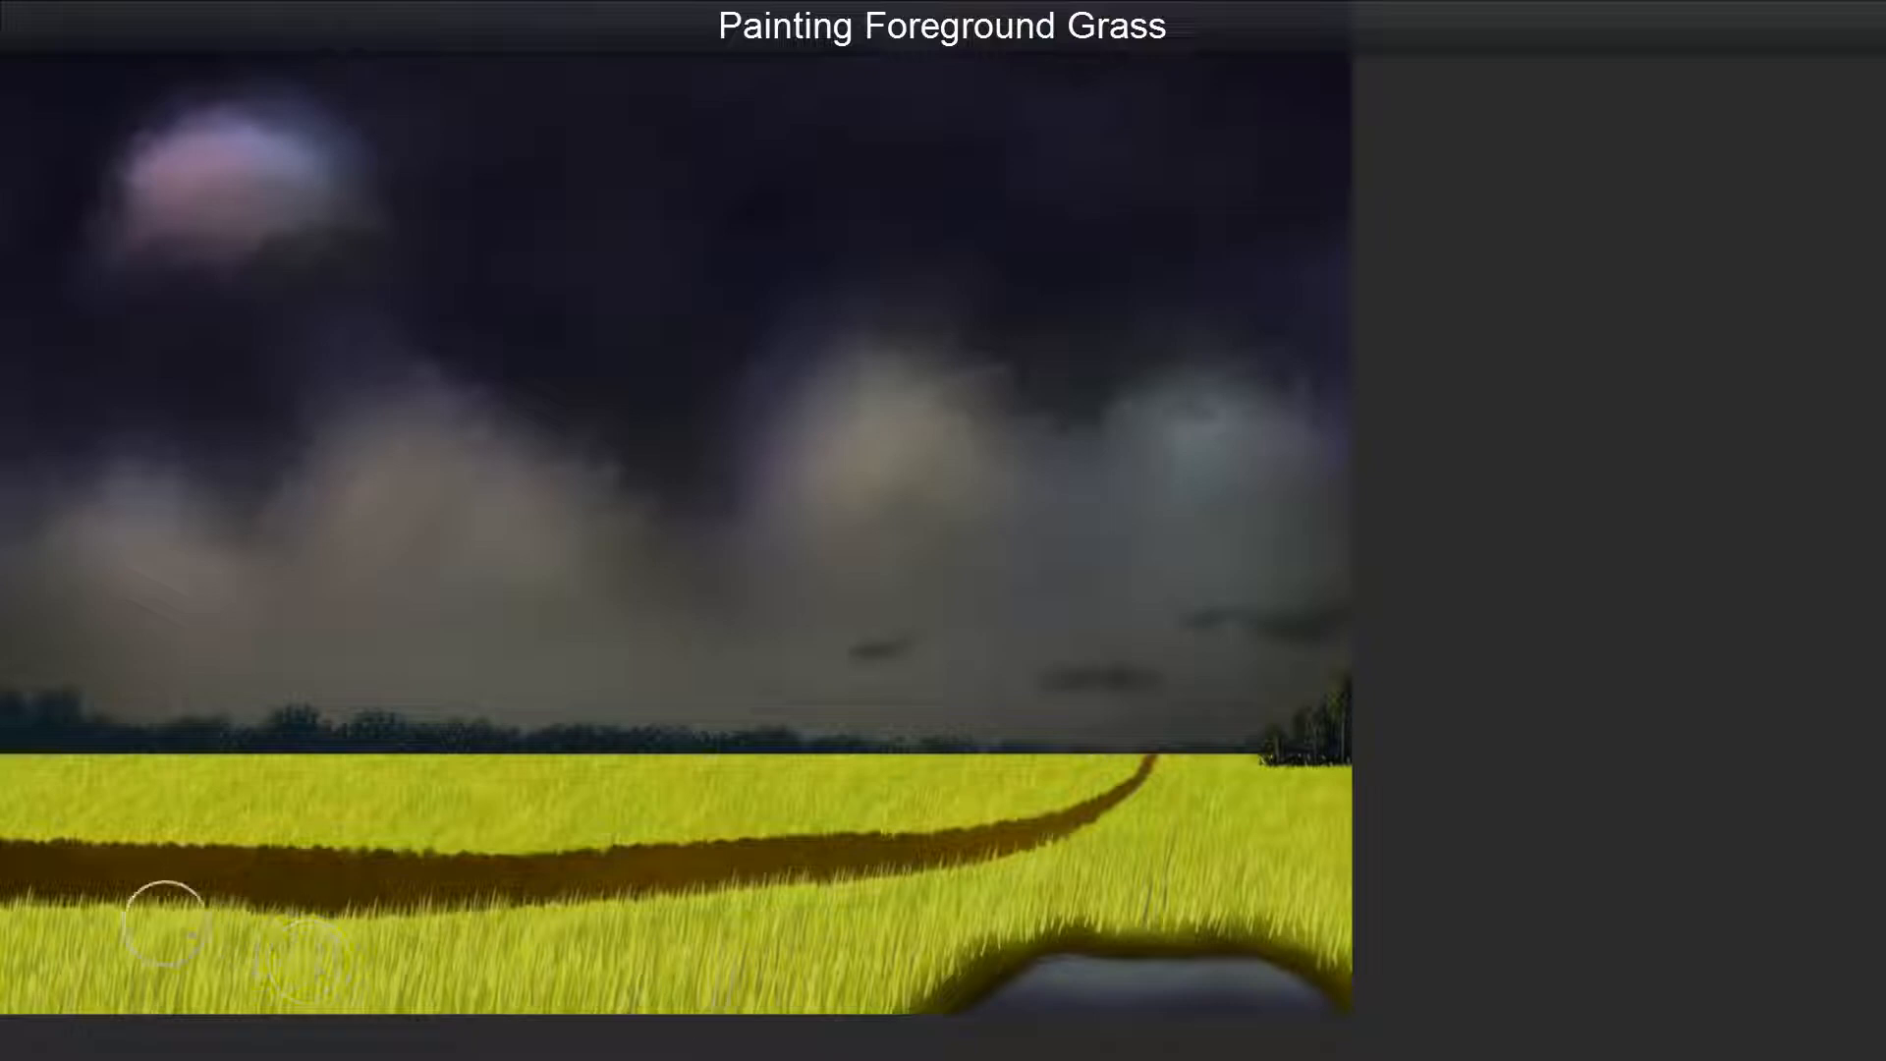
scroll(1287, 922, "down", 1)
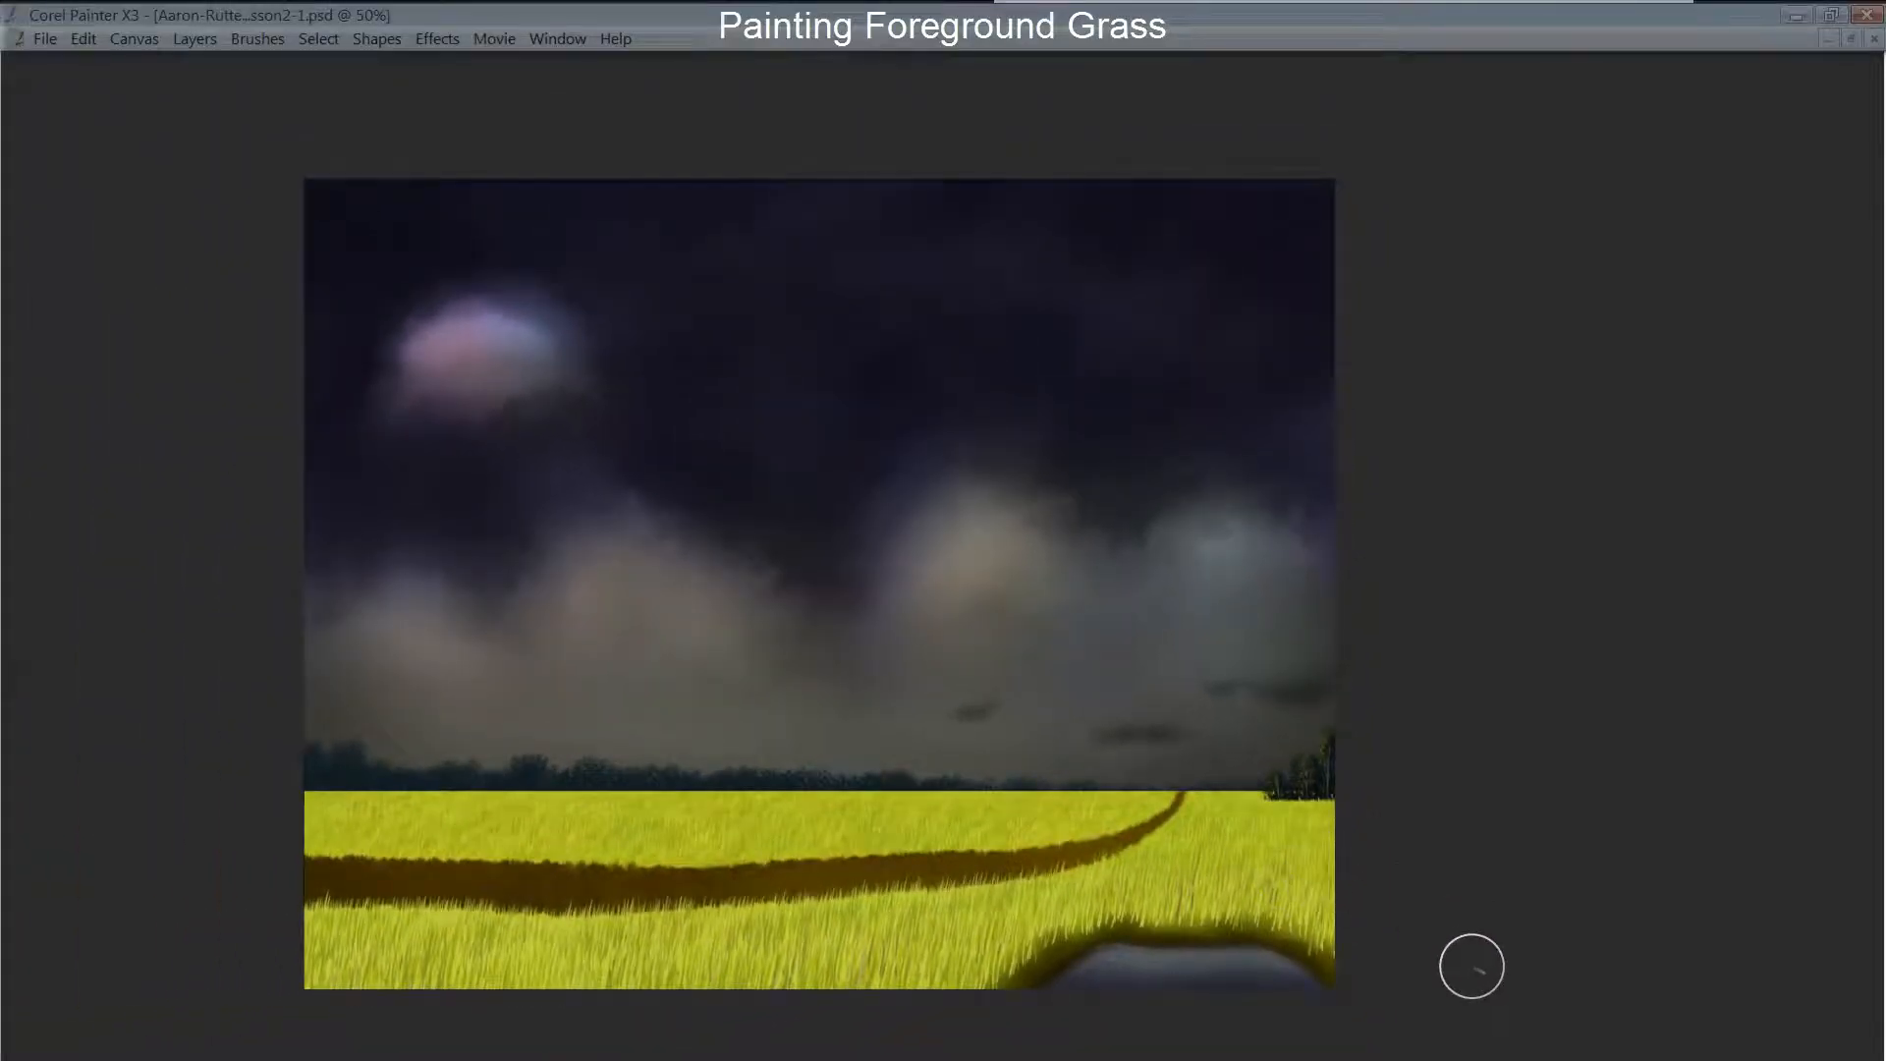
key("Tab")
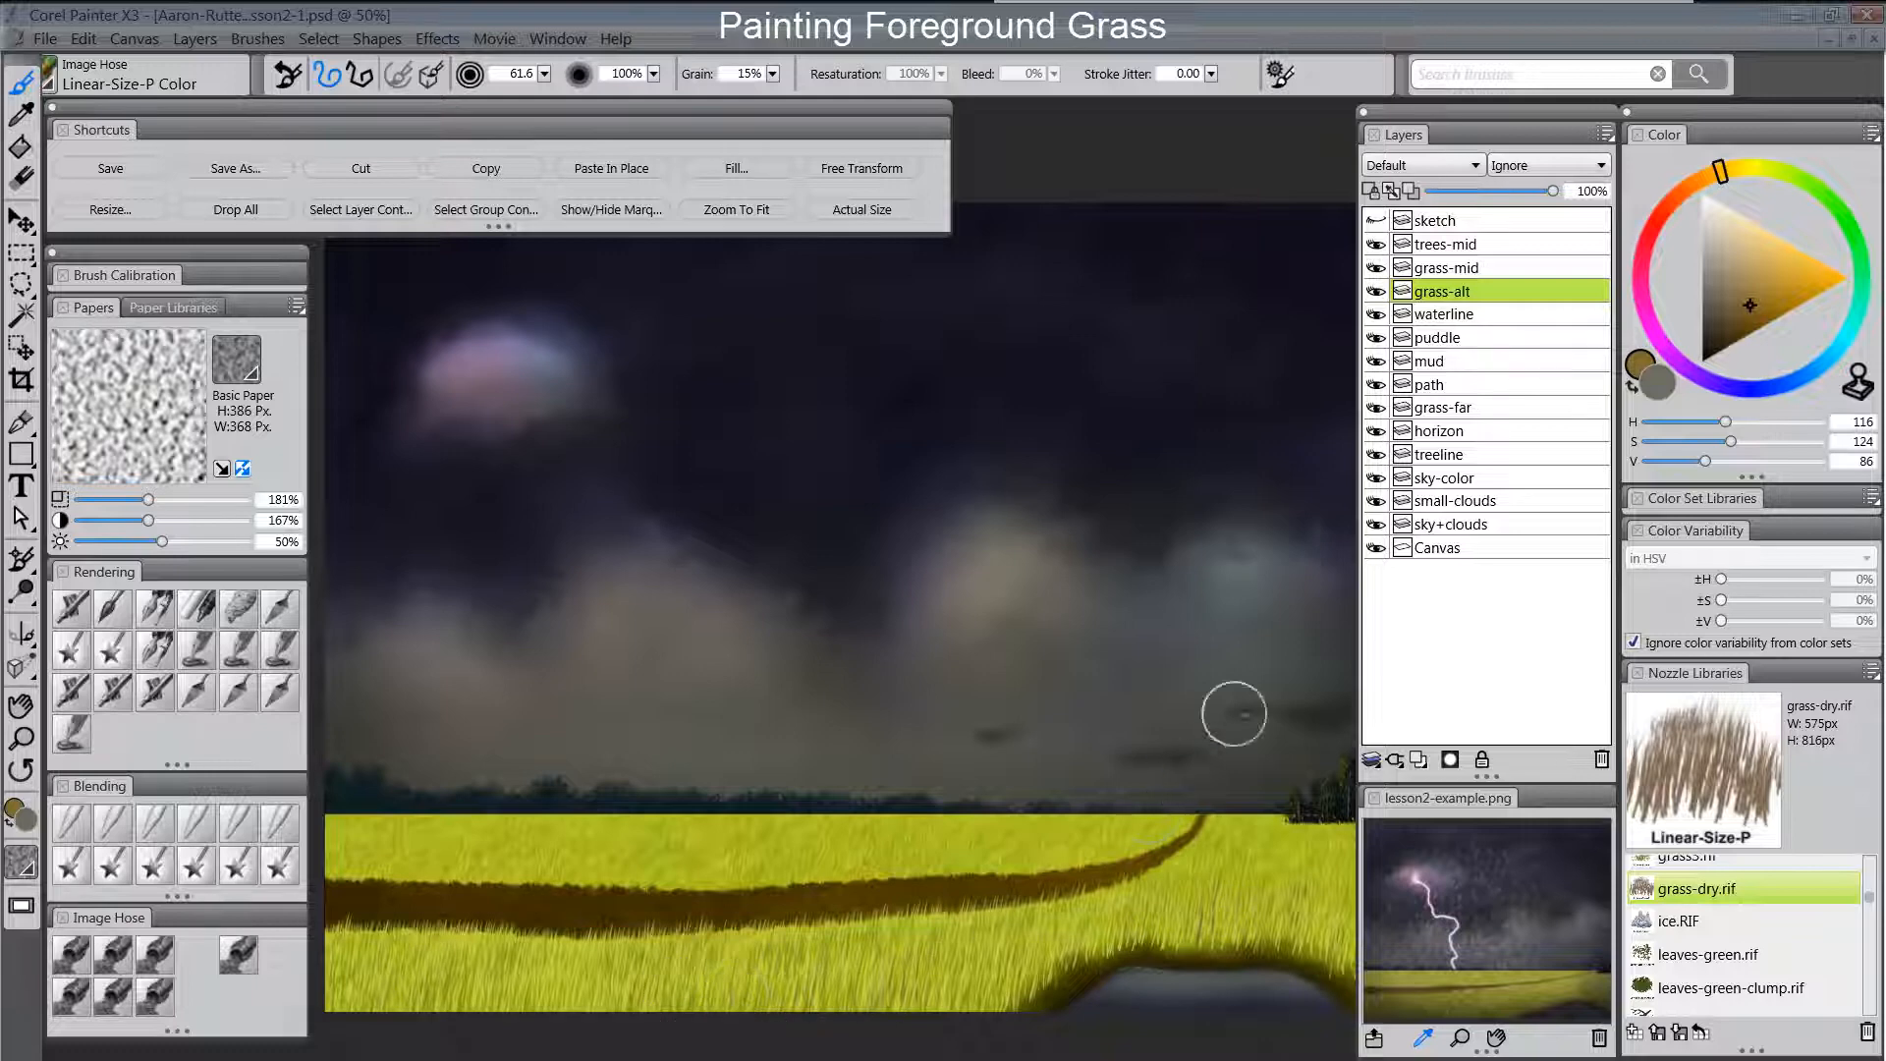
Add a new layer named grass-shadow directly above grass-mid and set its blending to Multiply.
left_click(1461, 269)
left_click(1418, 759)
double_click(1453, 271)
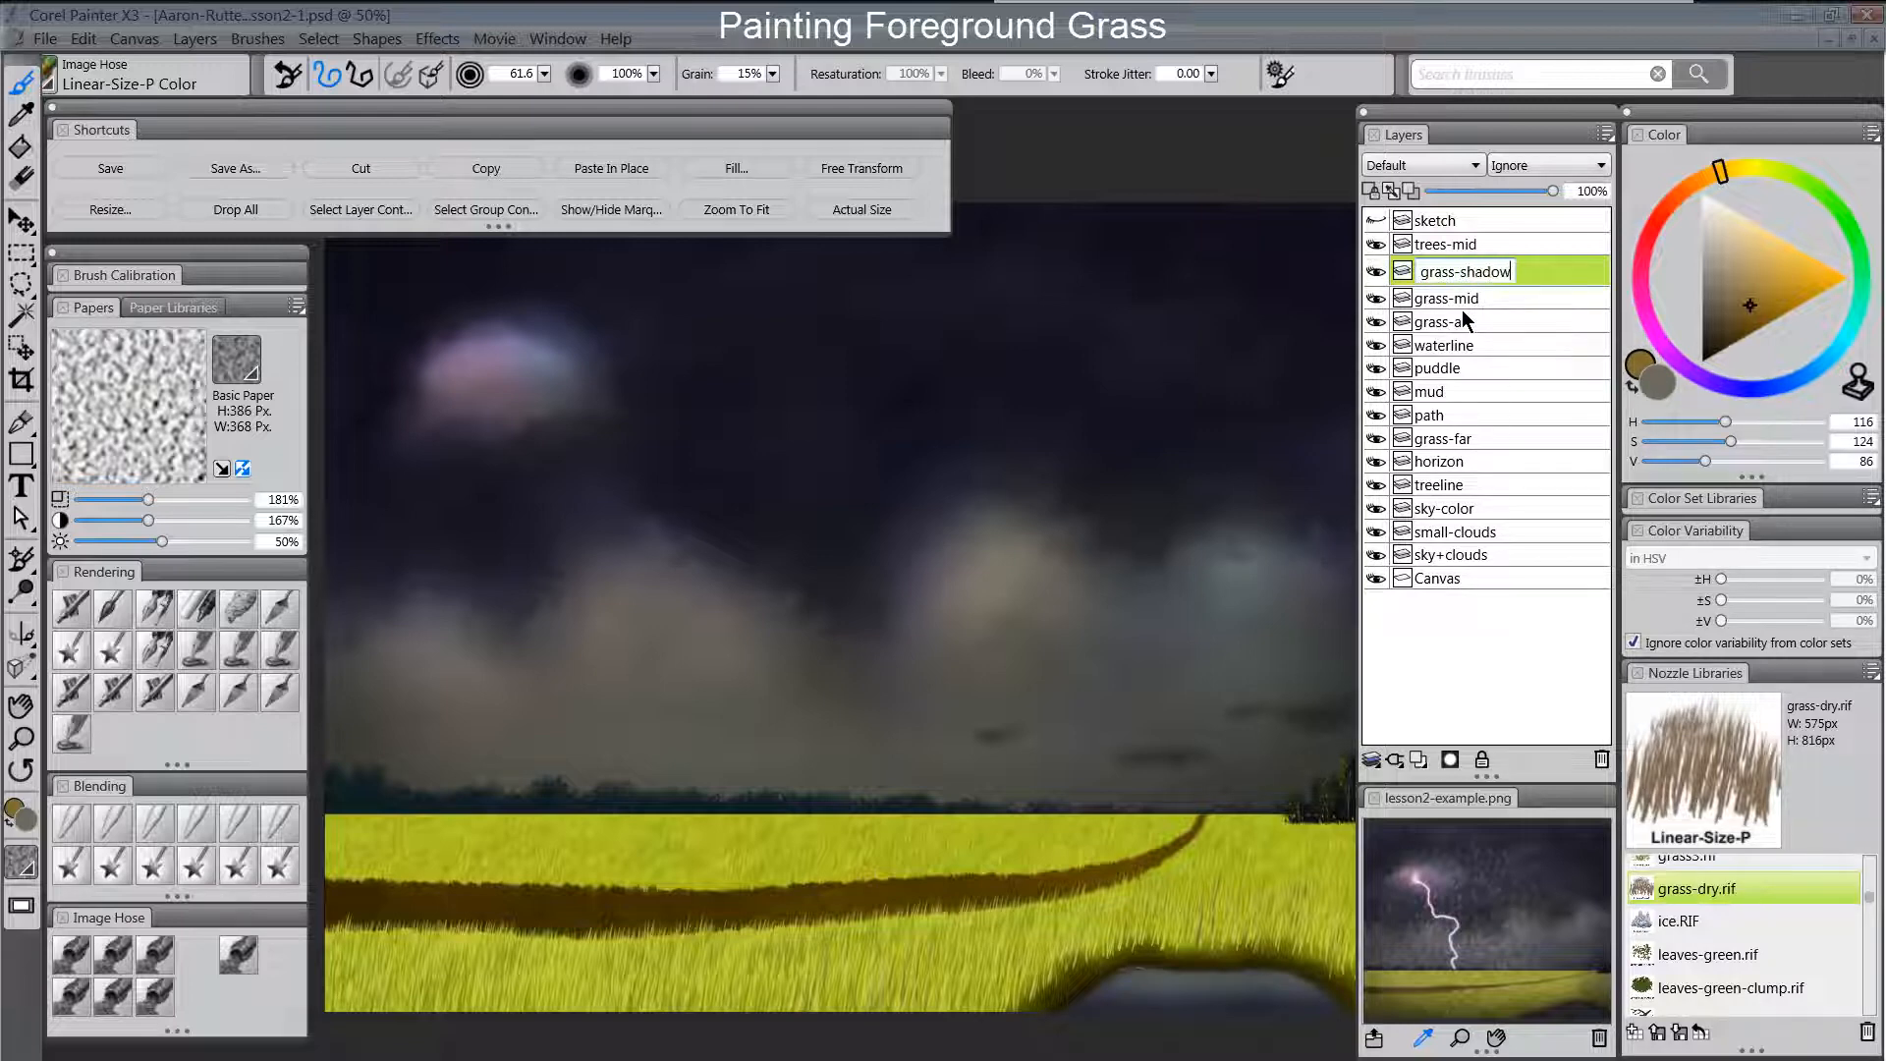
key("Return")
left_click(1422, 165)
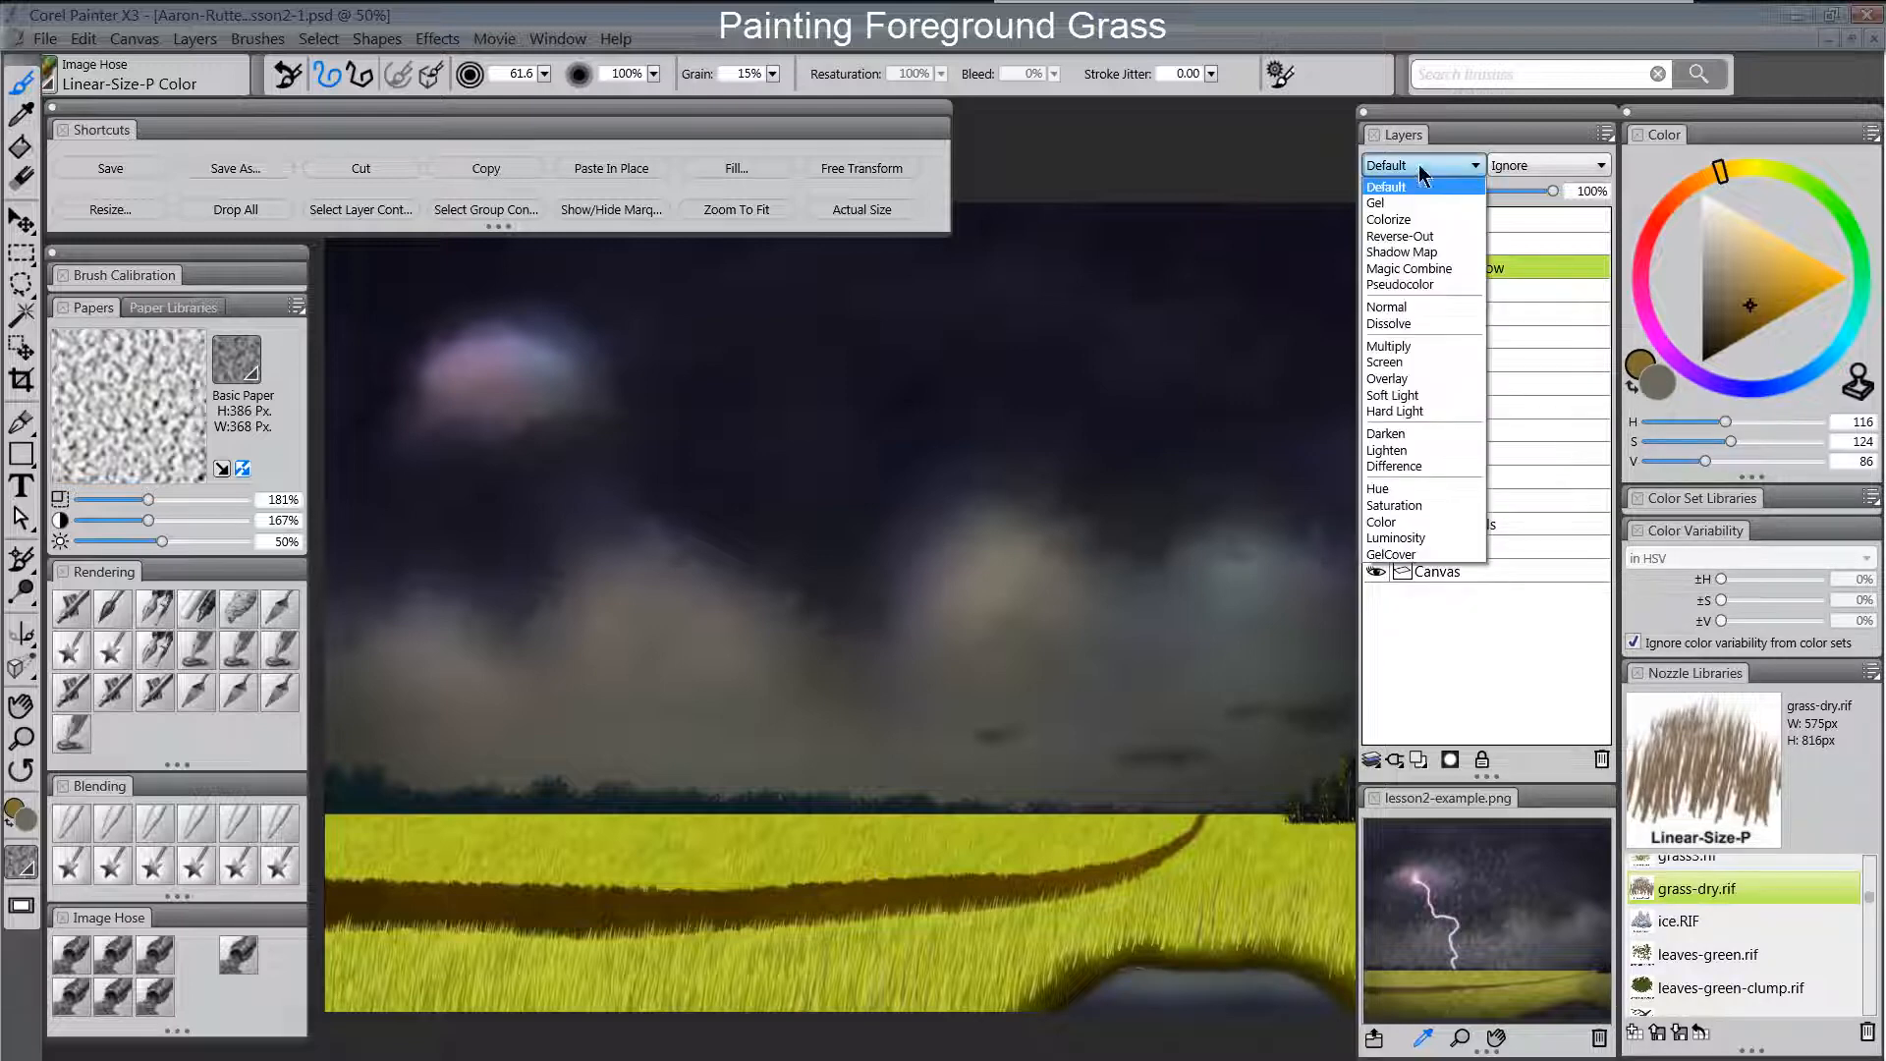
left_click(1424, 346)
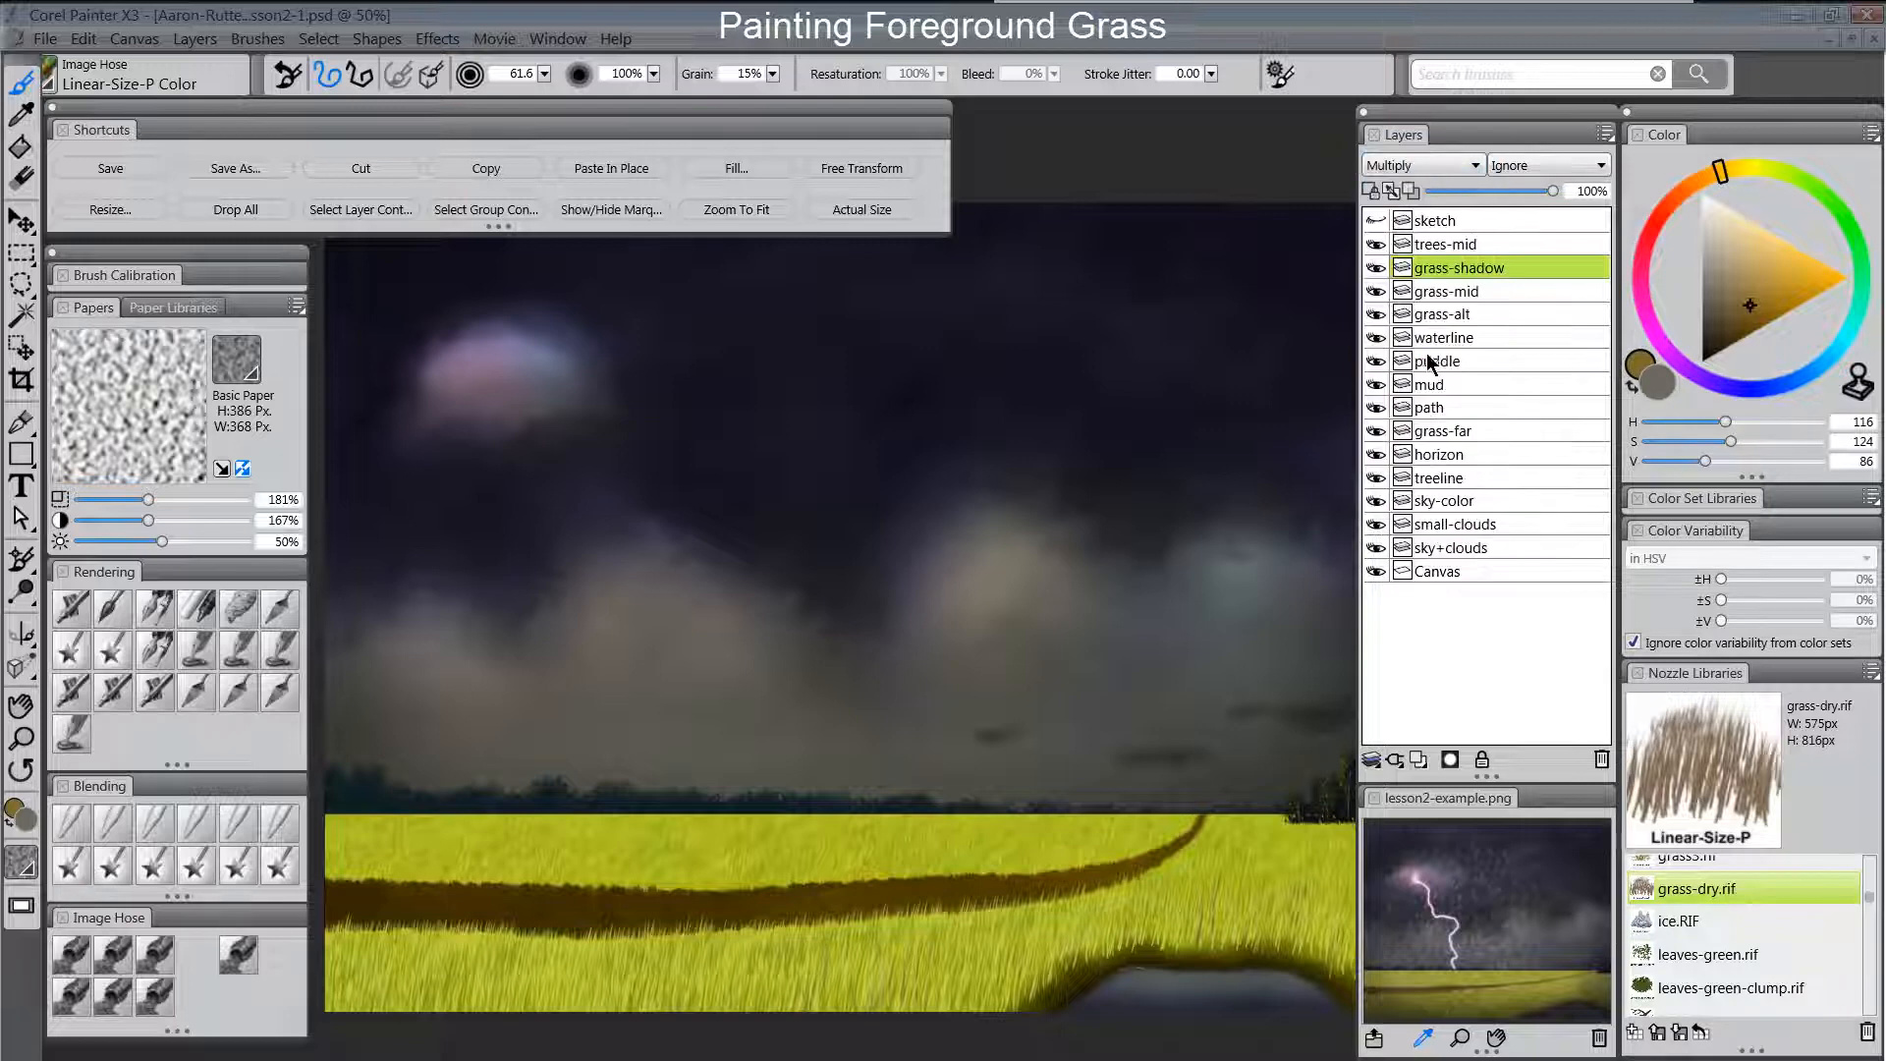
Choose the Digital Airbrush and set a dark teal-green painting colour with H 198, S 70, V 64.
left_click(116, 617)
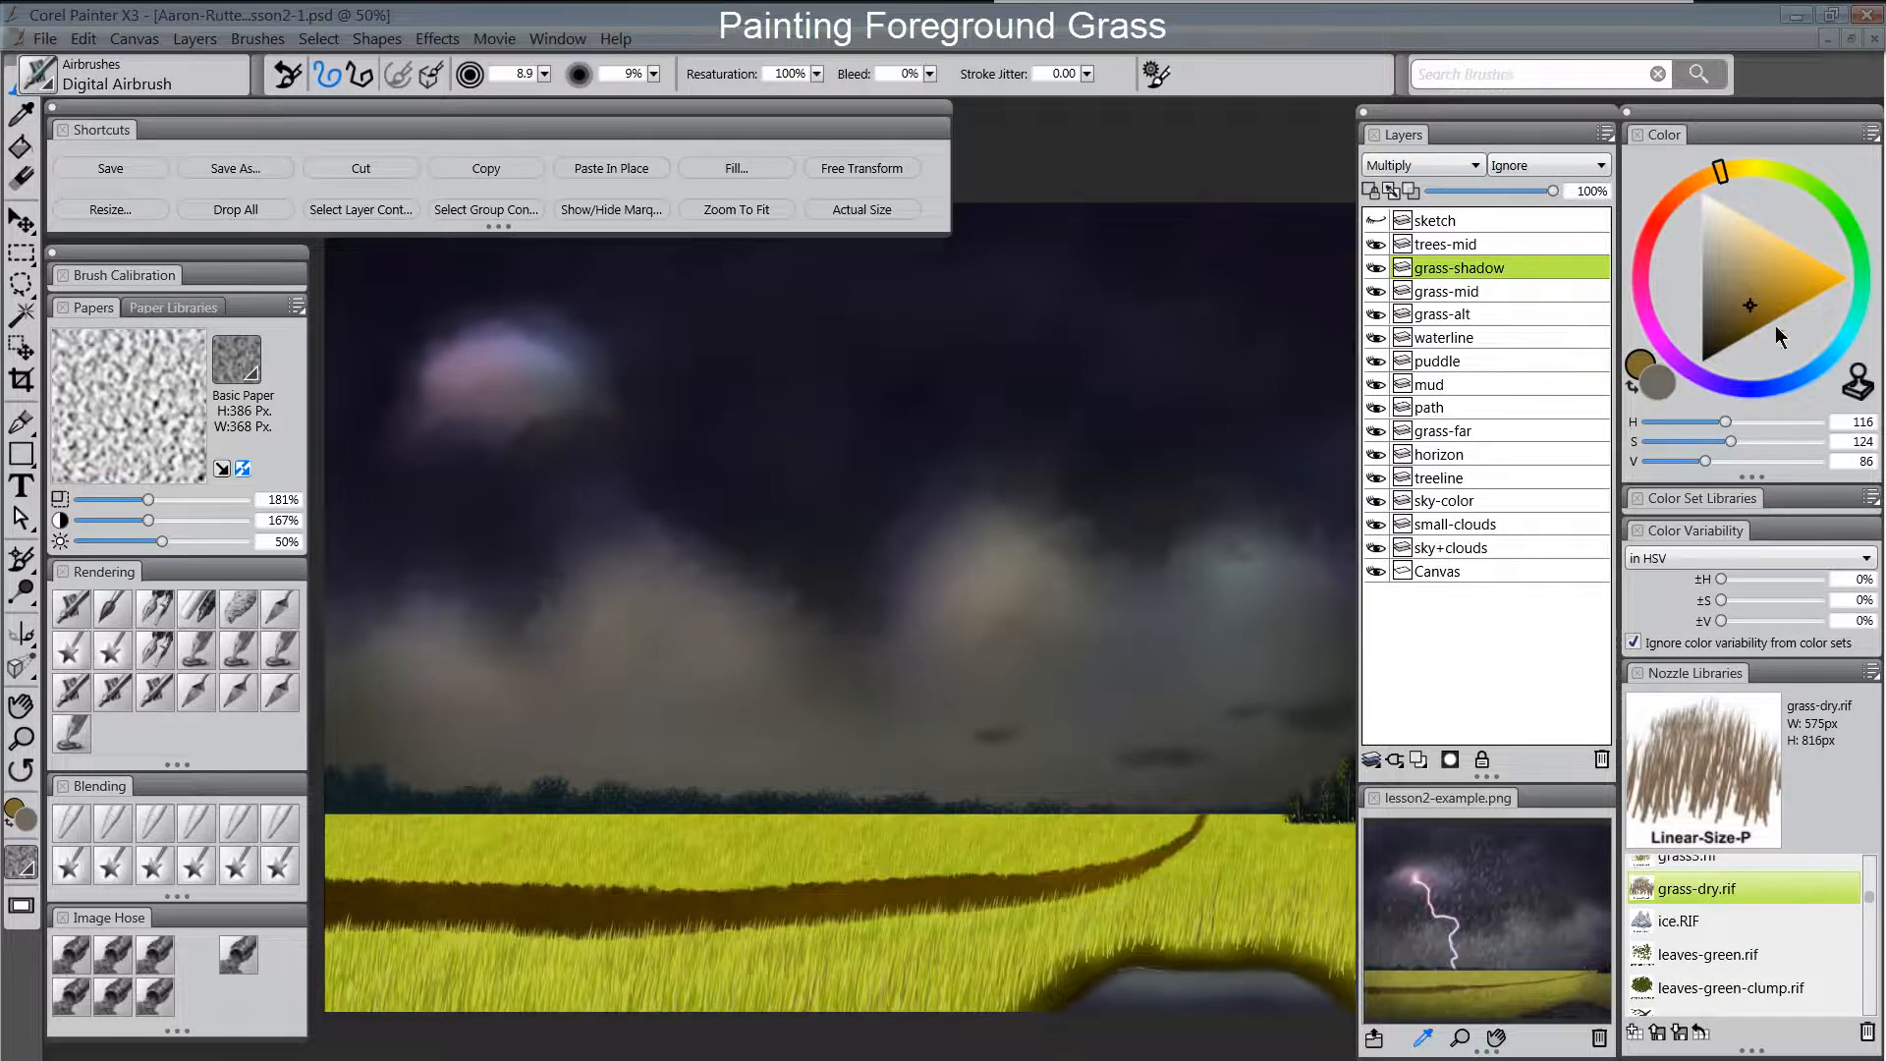
left_click_drag(1798, 186, 1859, 280)
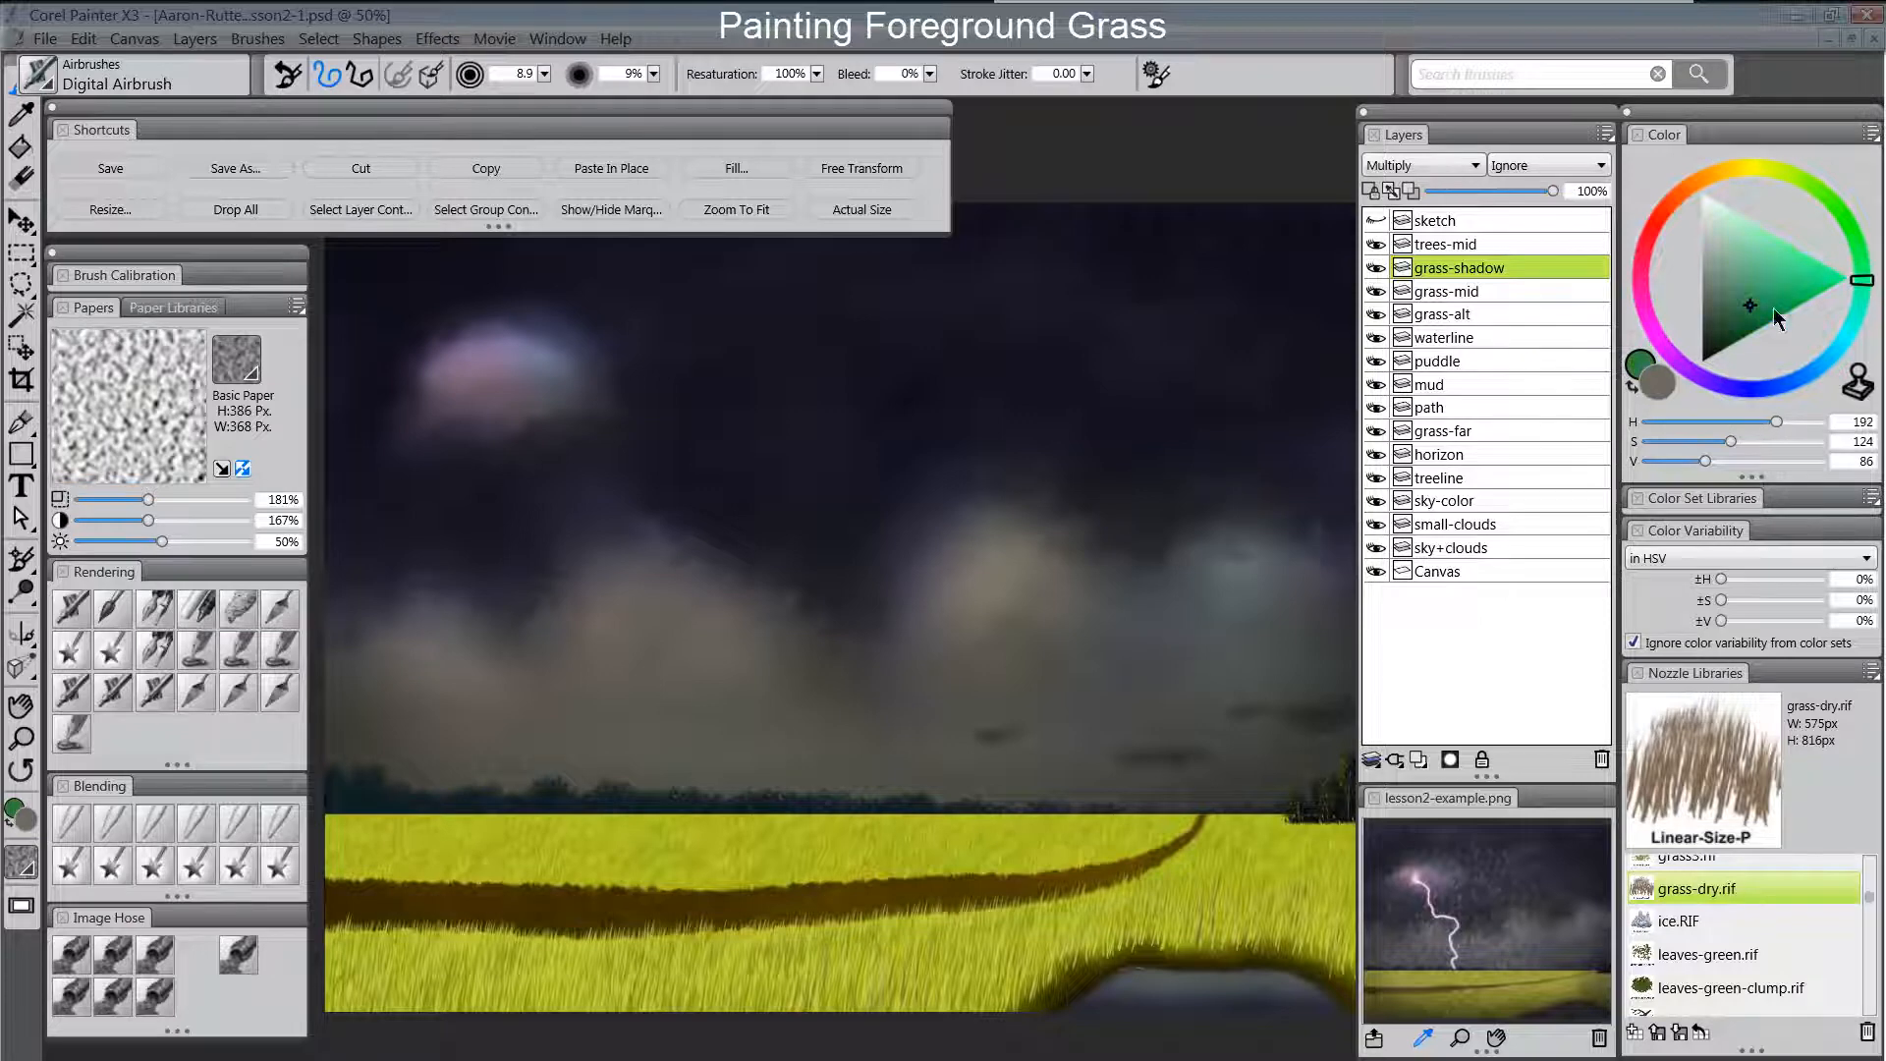
left_click(1723, 324)
left_click(1657, 381)
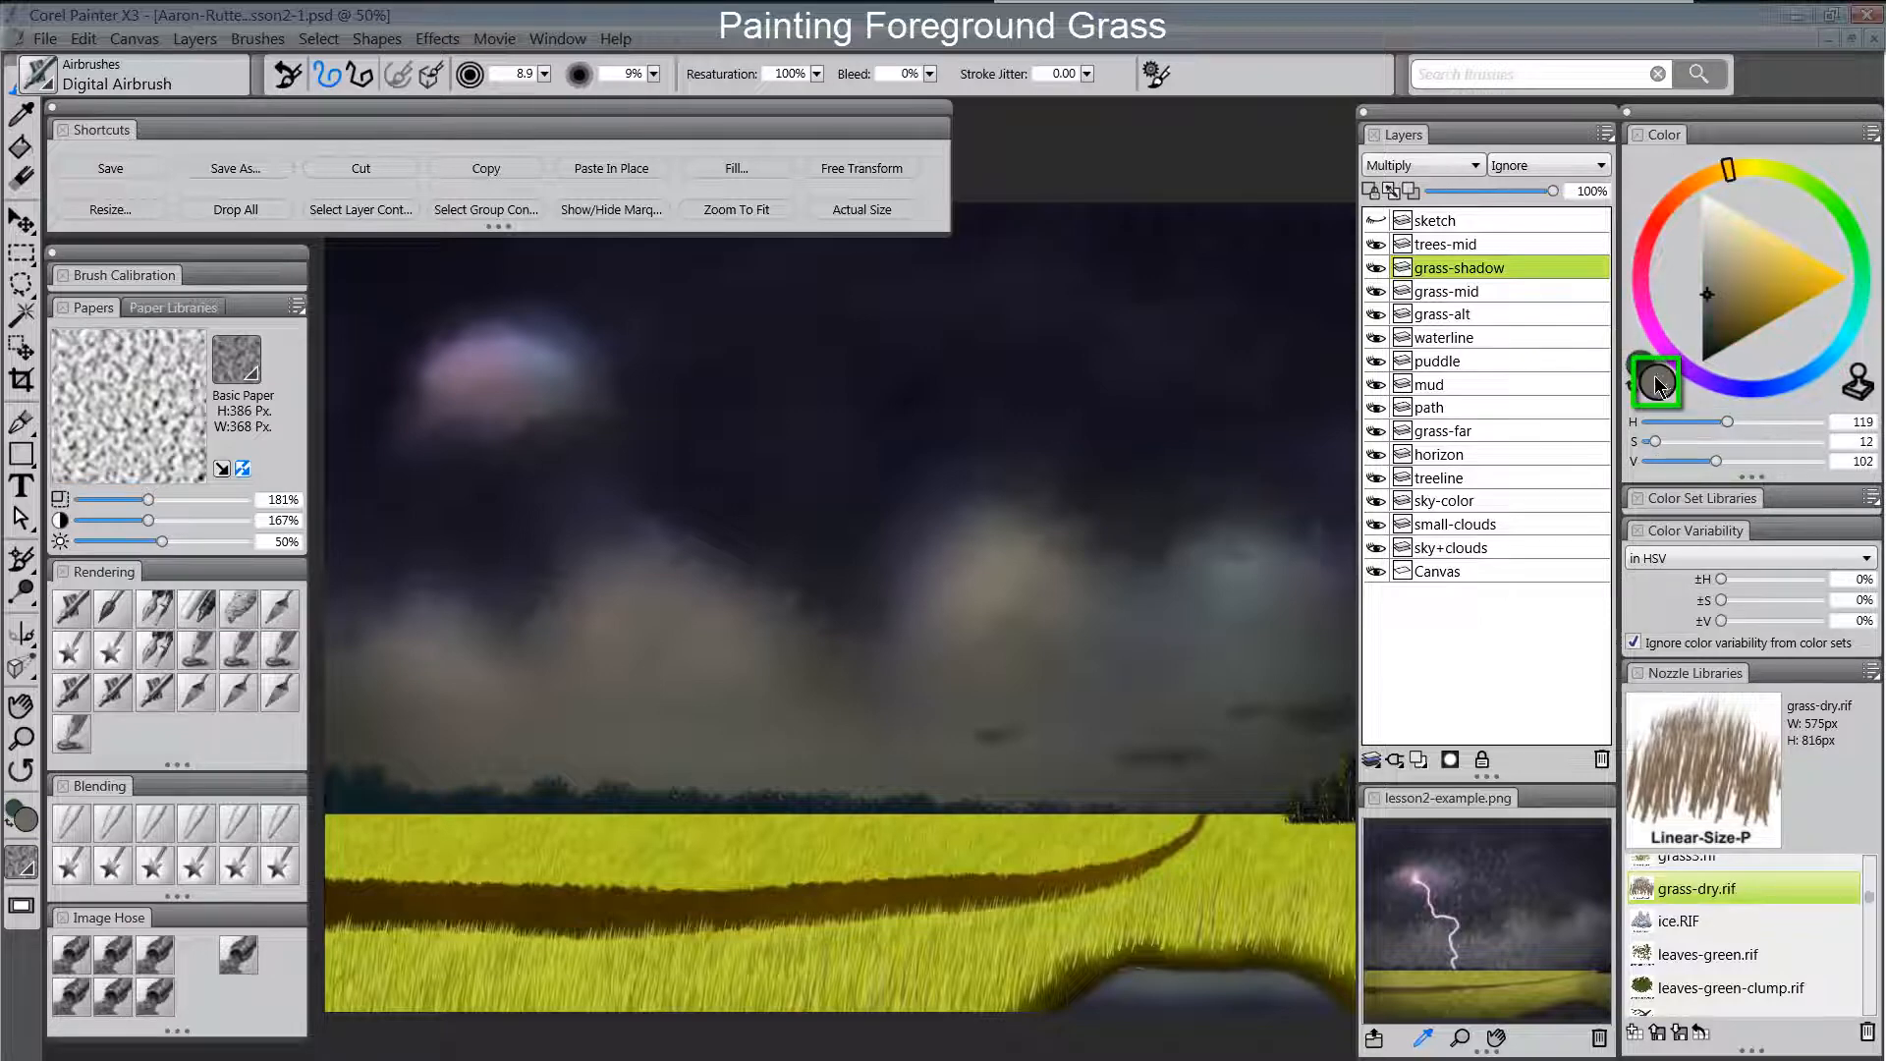
left_click_drag(1856, 260, 1841, 340)
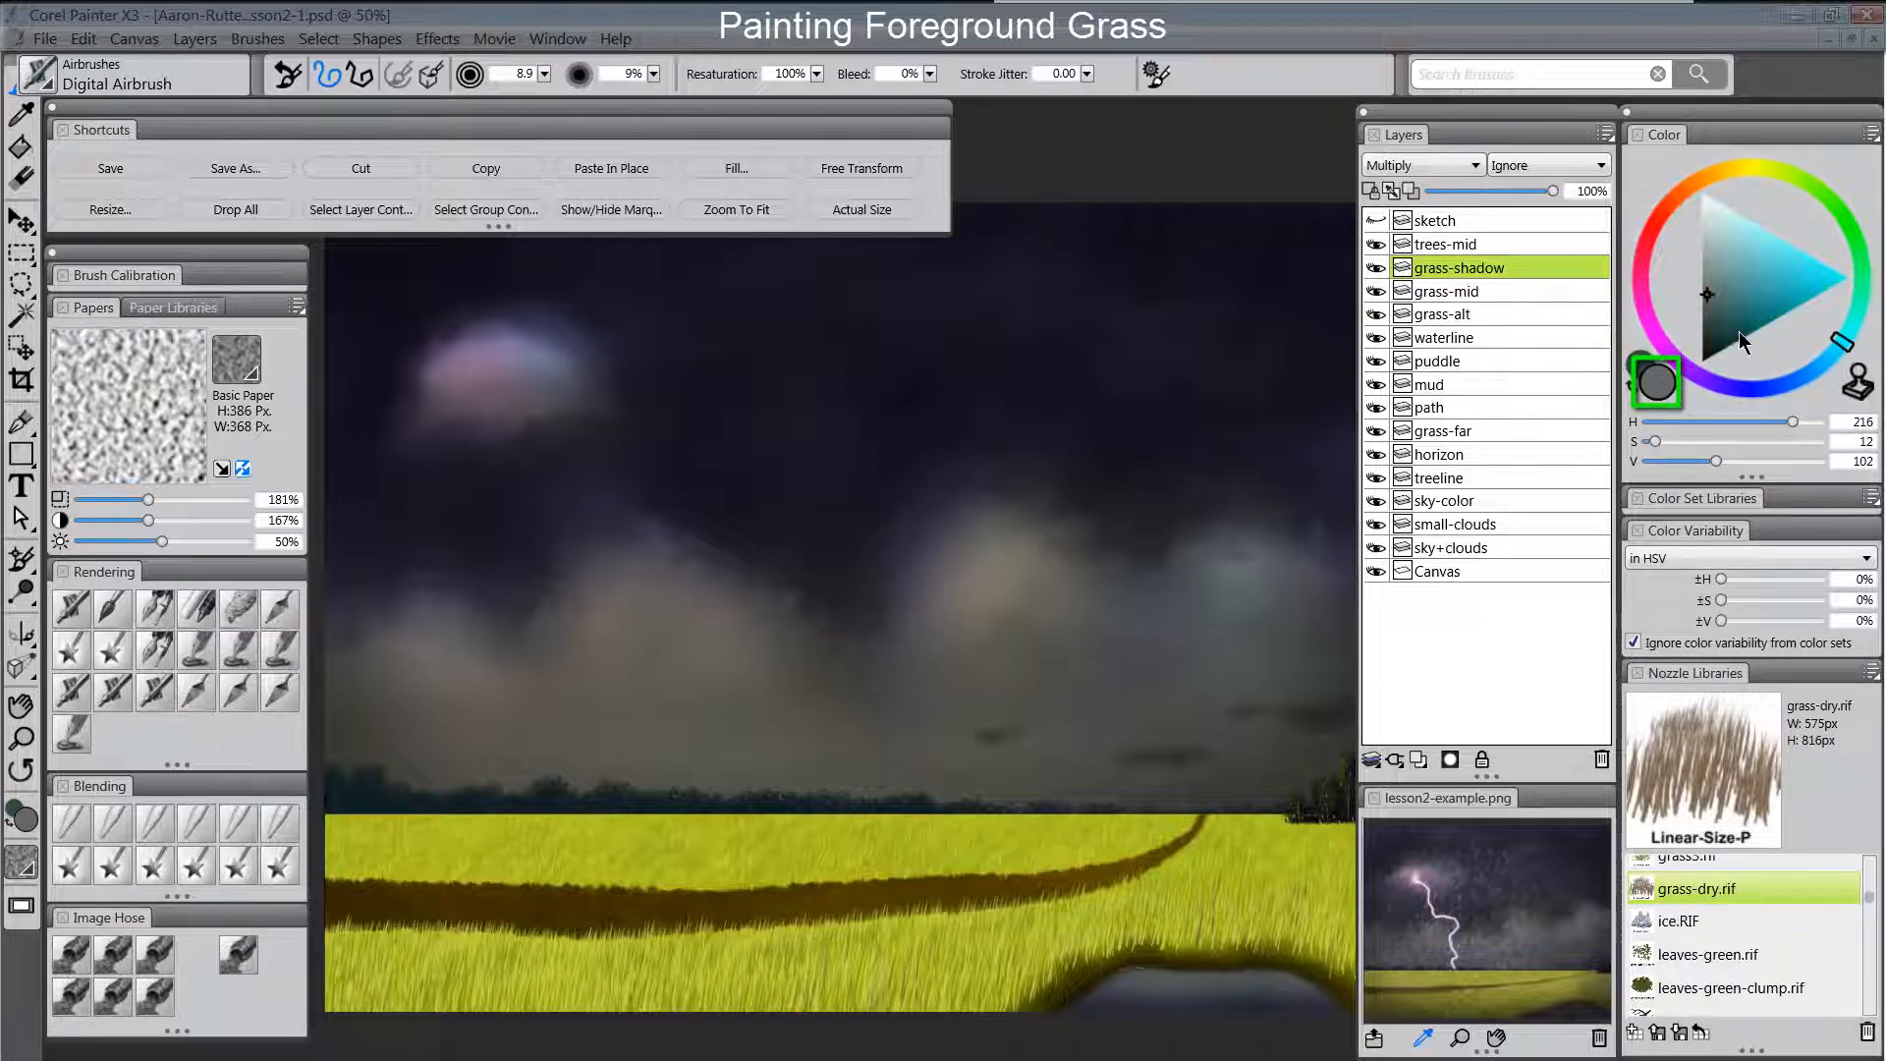
left_click_drag(1716, 334, 1717, 322)
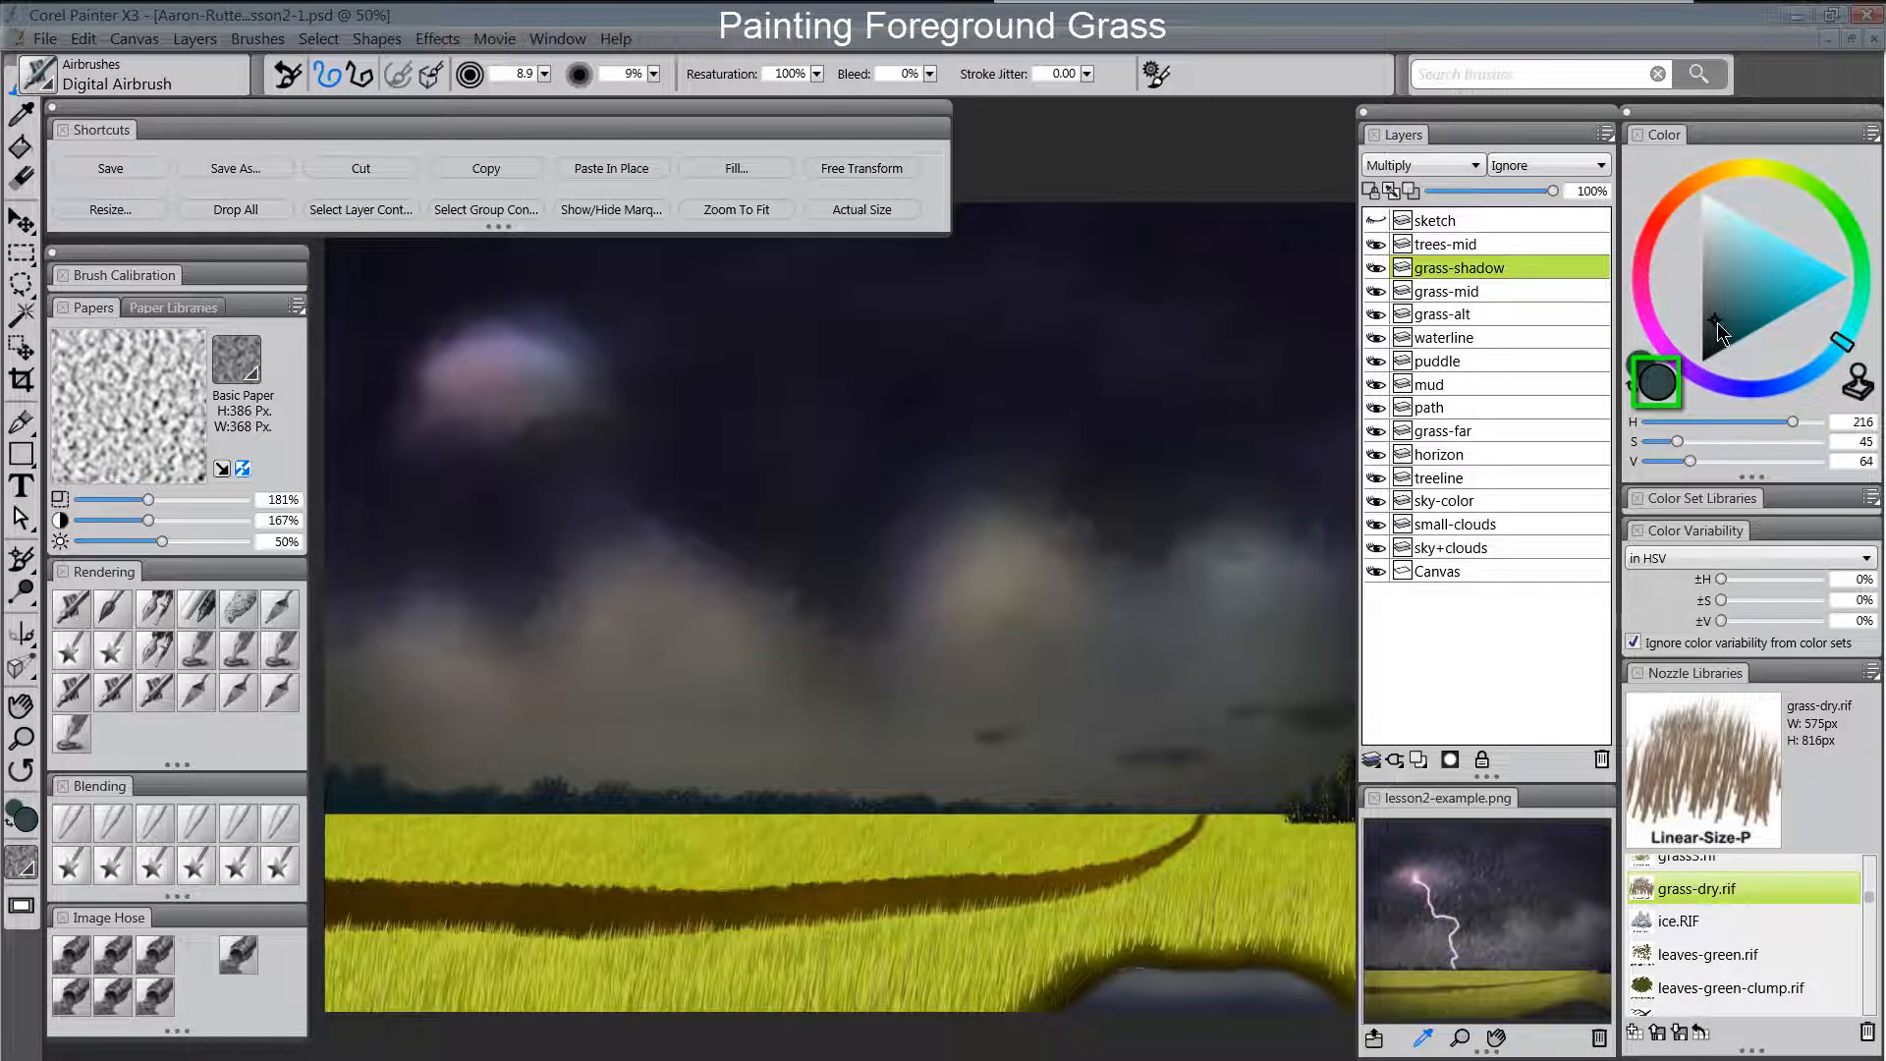
left_click_drag(1843, 339, 1859, 297)
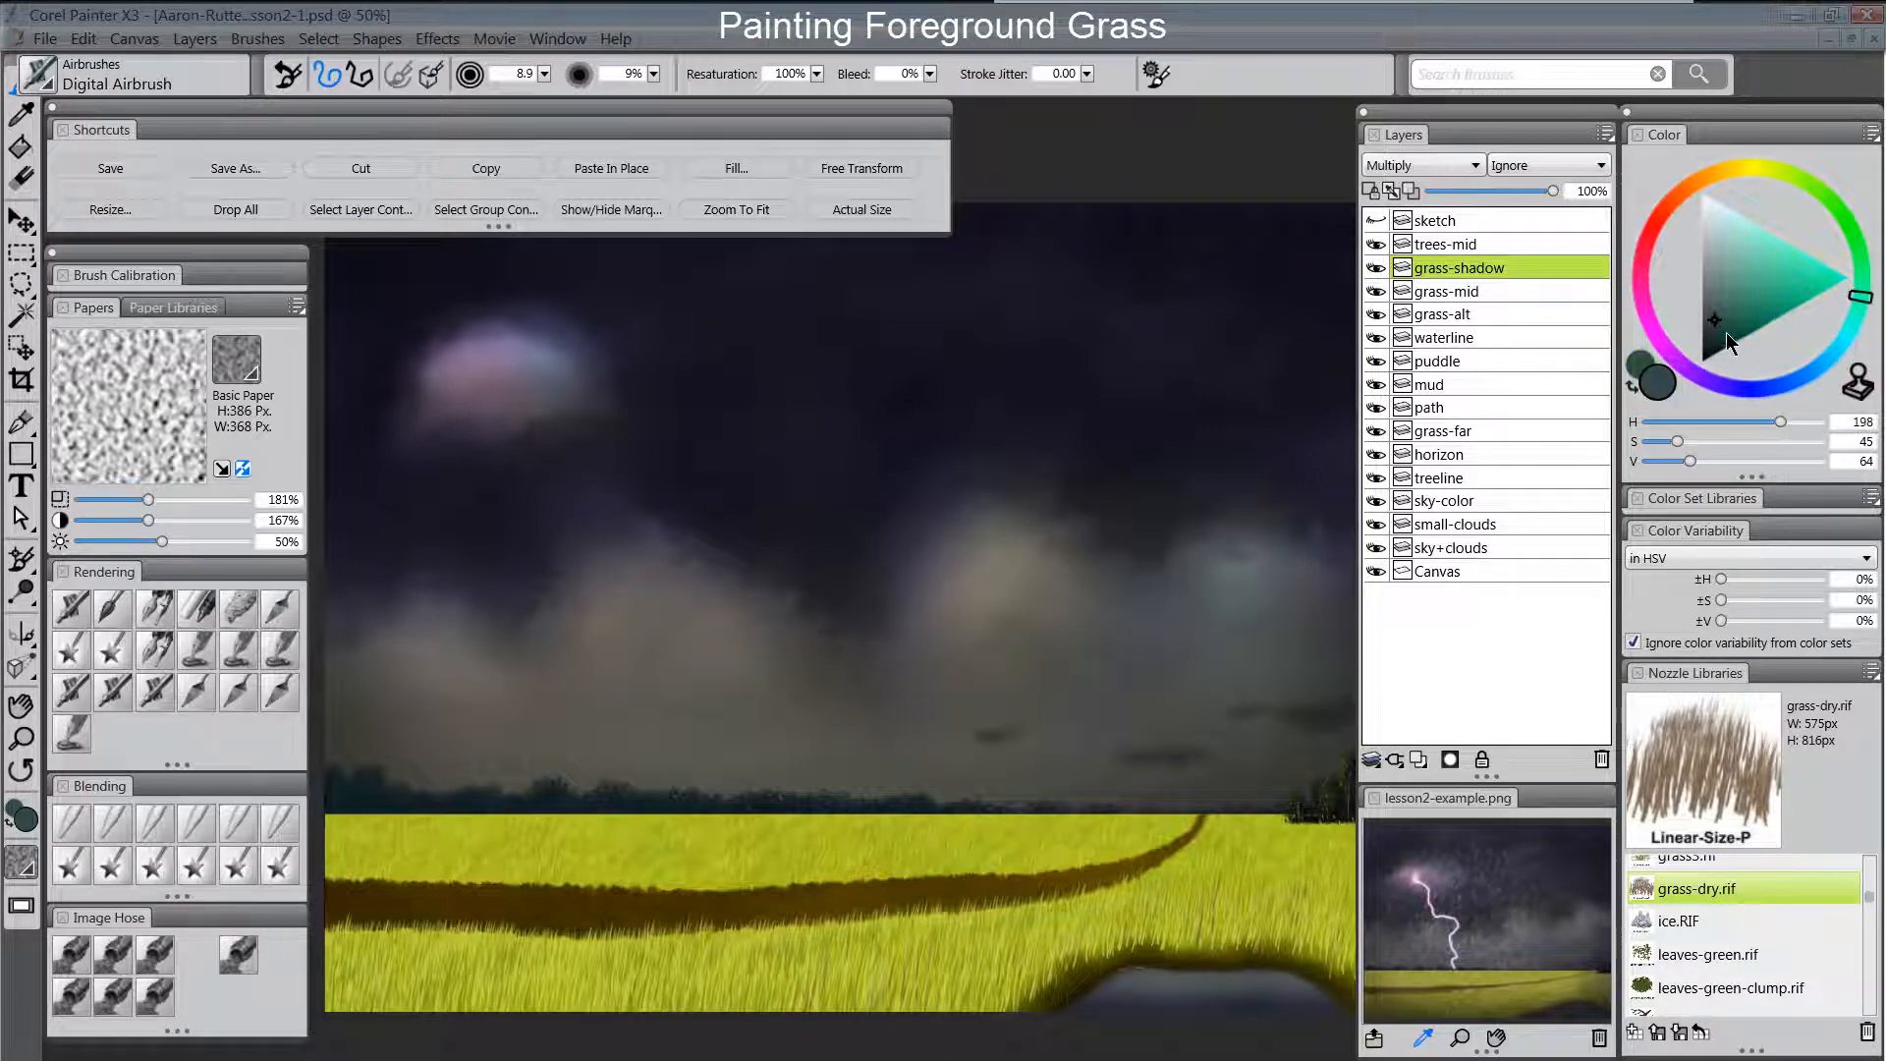
left_click_drag(1725, 332, 1725, 323)
Airbrush soft shadow with a large brush along the lower edge of the foreground grass and puddle on grass-shadow.
key("Tab")
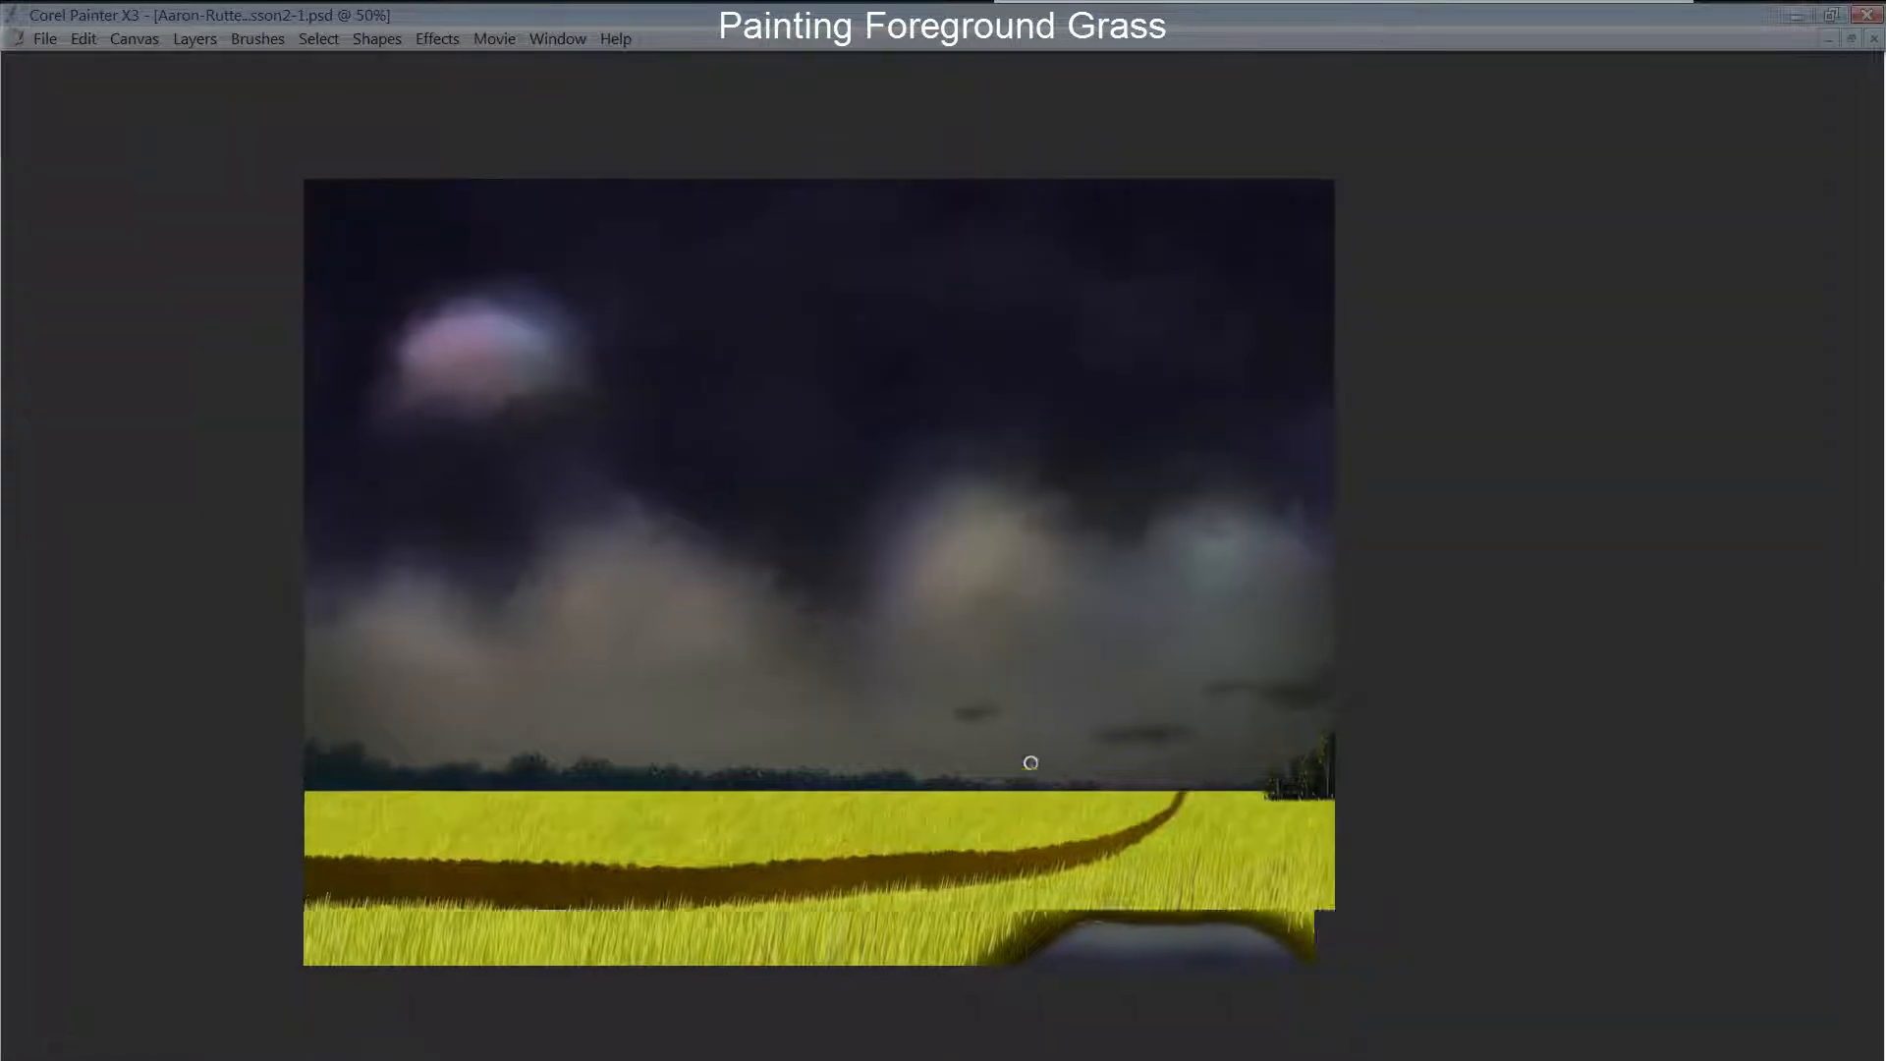
mouse_move(1191, 977)
left_mouse_down()
mouse_move(739, 1002)
mouse_move(207, 959)
left_mouse_up()
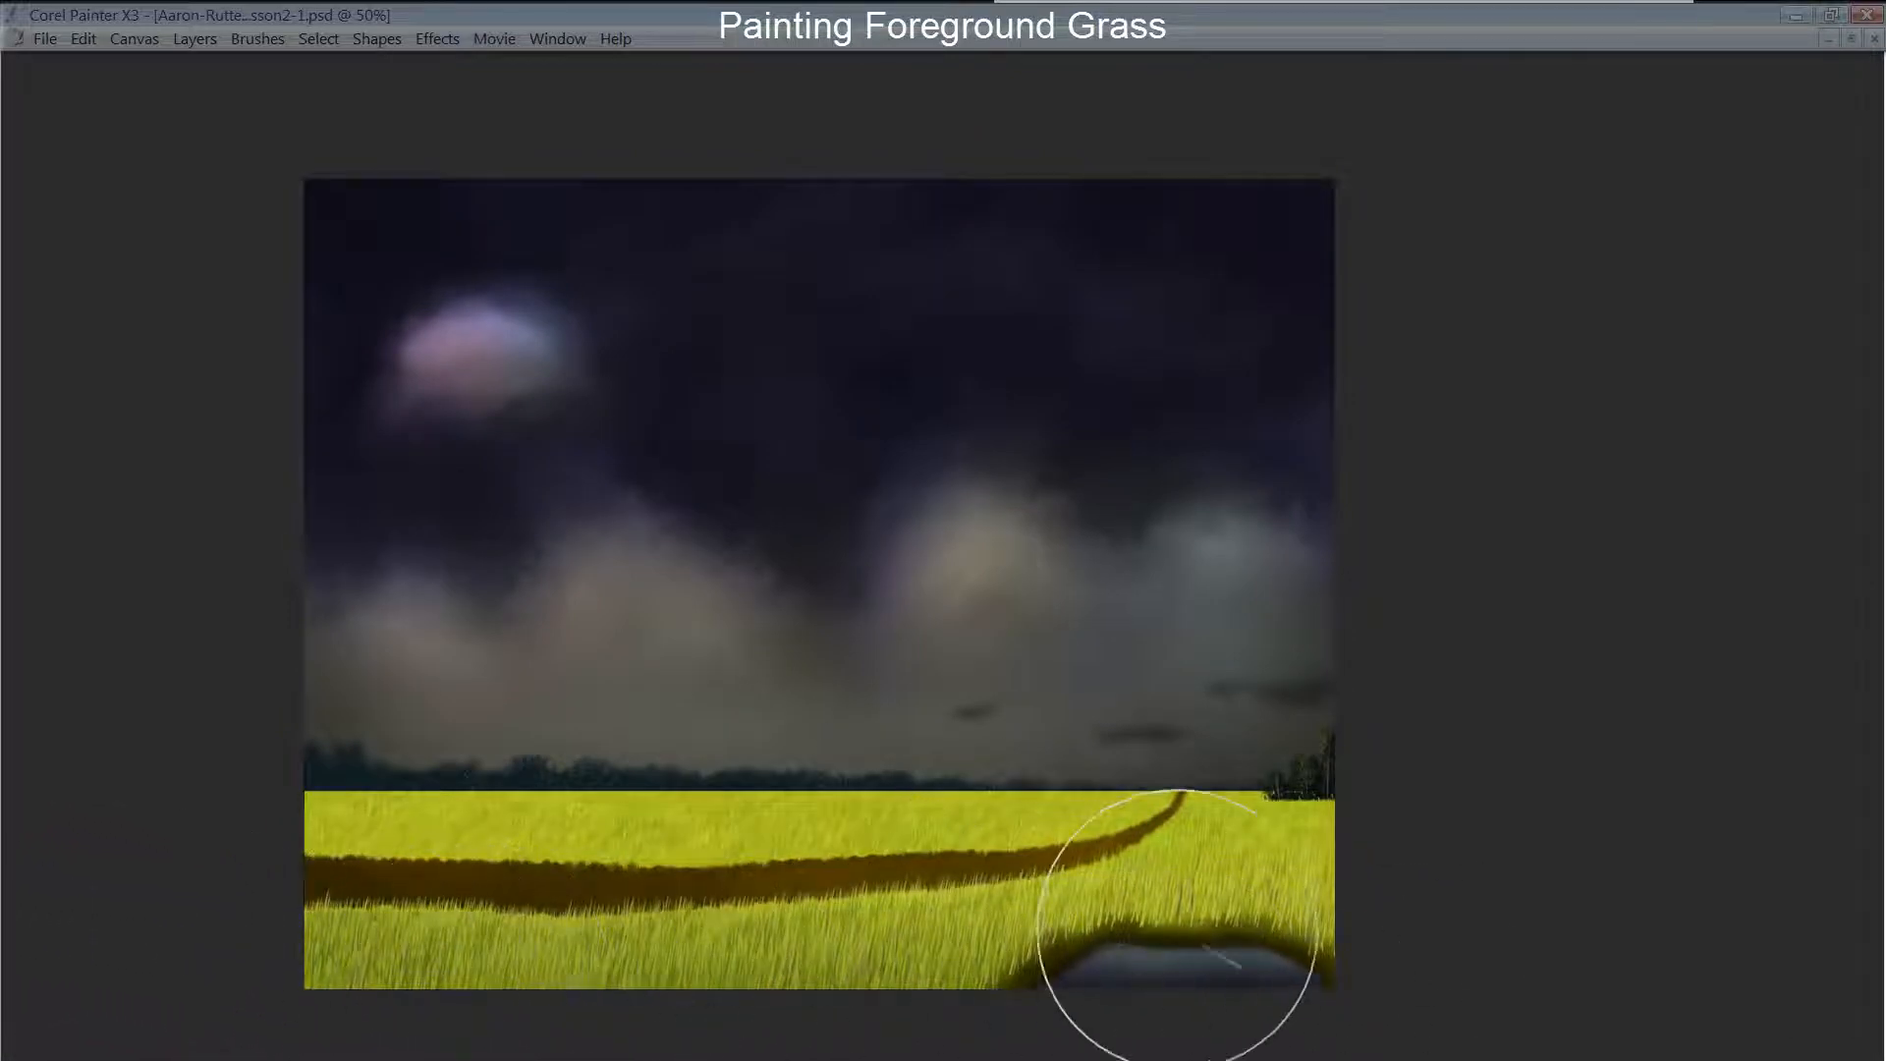
mouse_move(1381, 956)
left_mouse_down()
mouse_move(473, 967)
mouse_move(130, 934)
left_mouse_up()
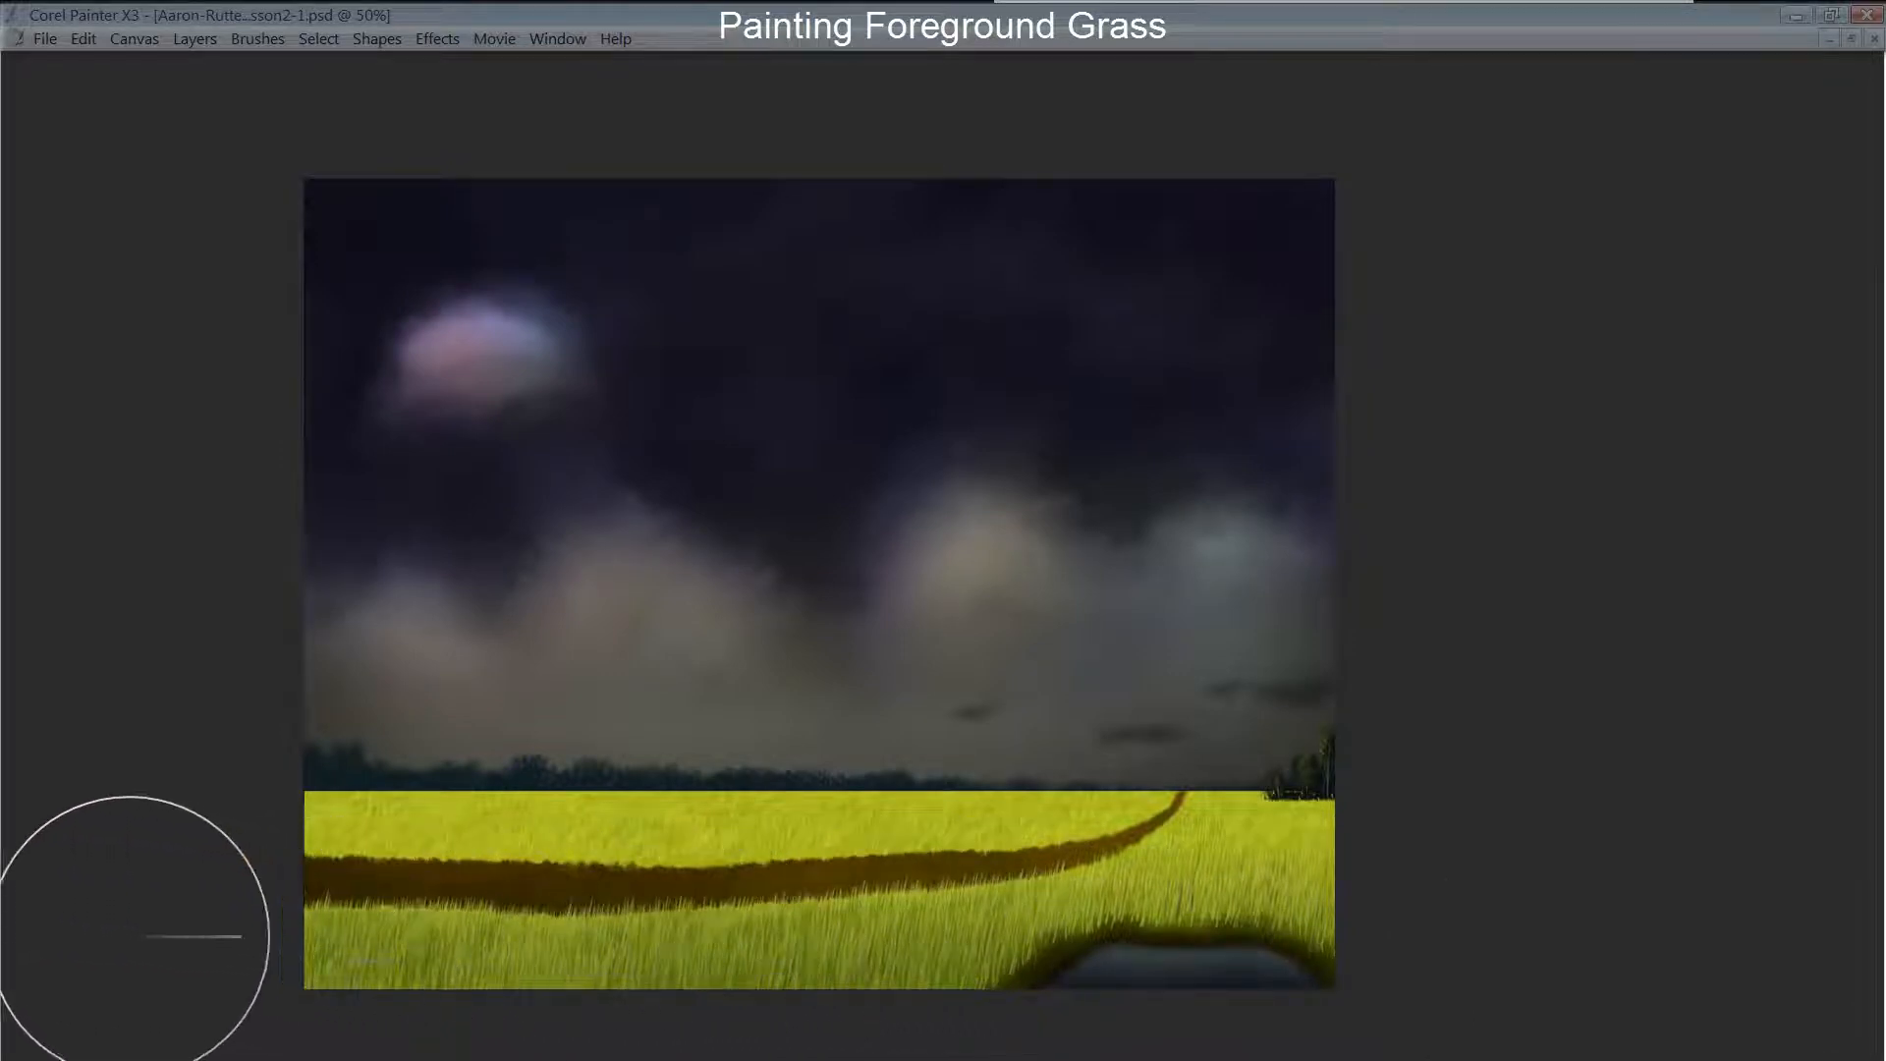
key("bracketleft")
left_click_drag(985, 1060, 428, 1030)
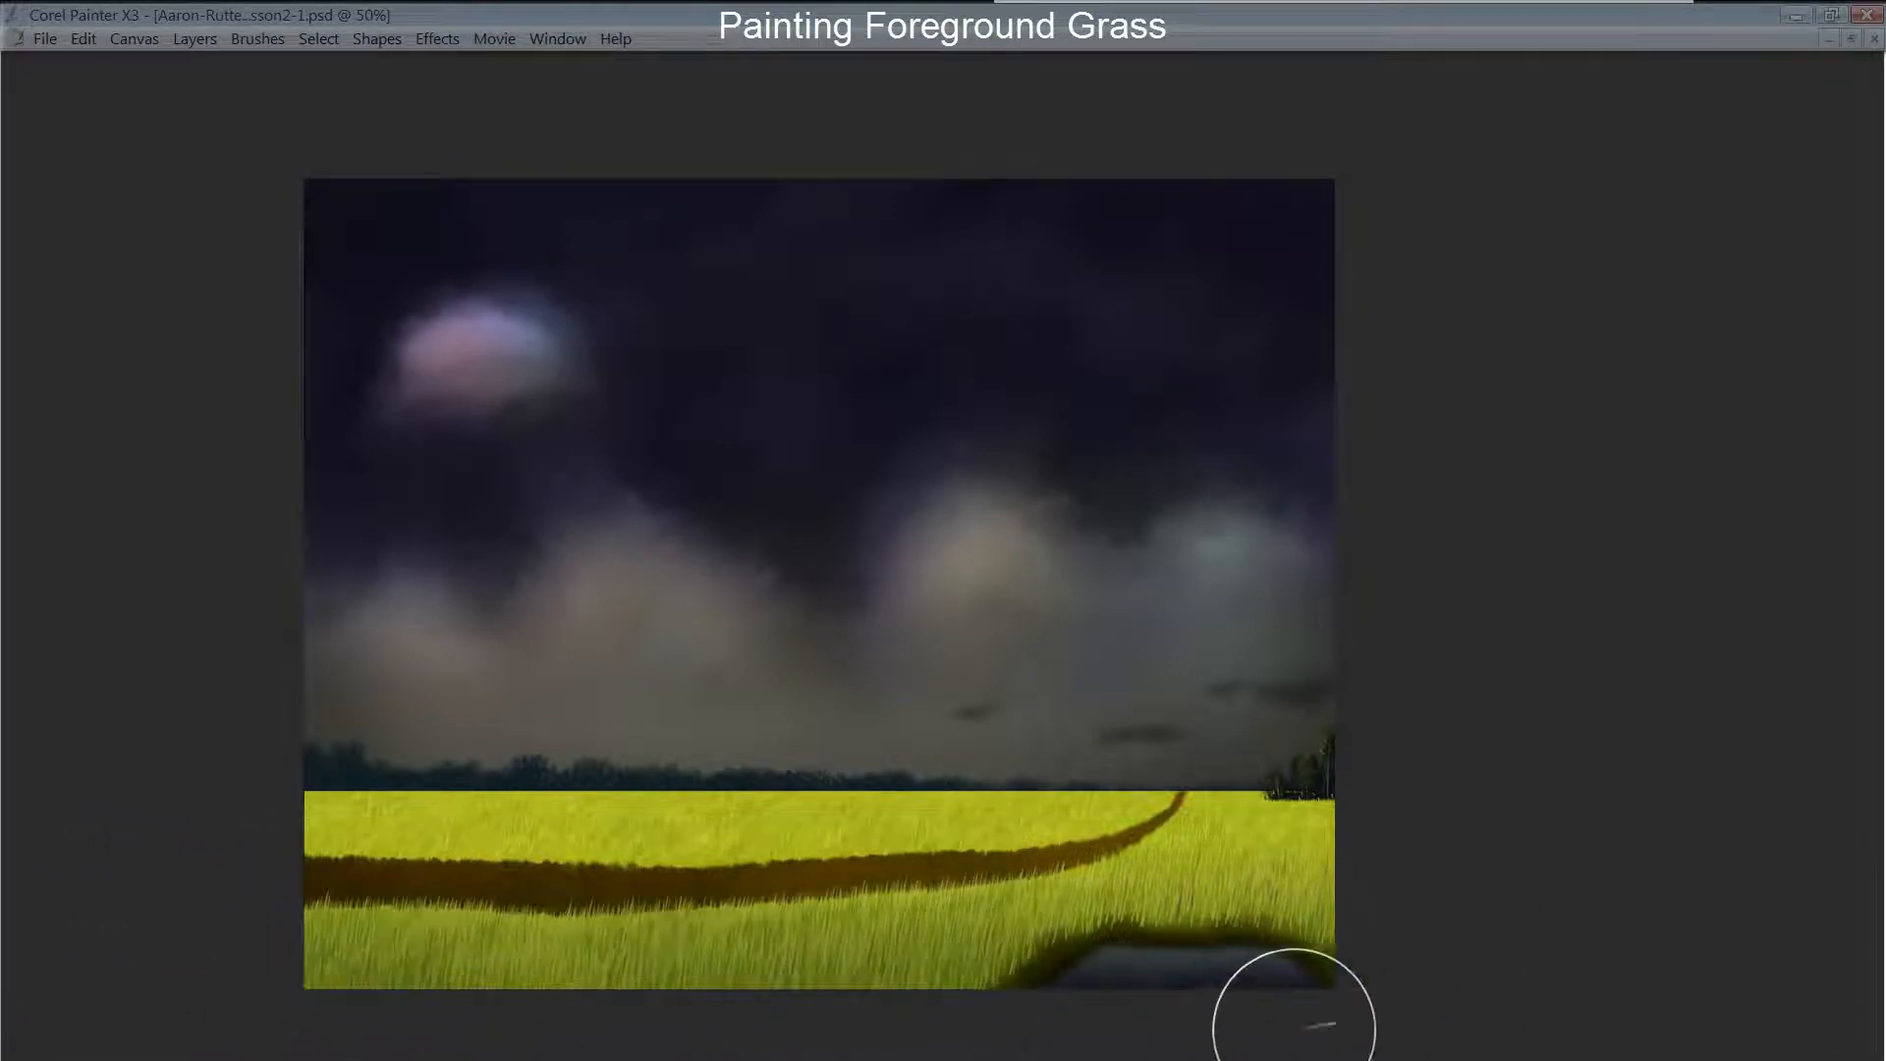
left_click_drag(1294, 1024, 291, 998)
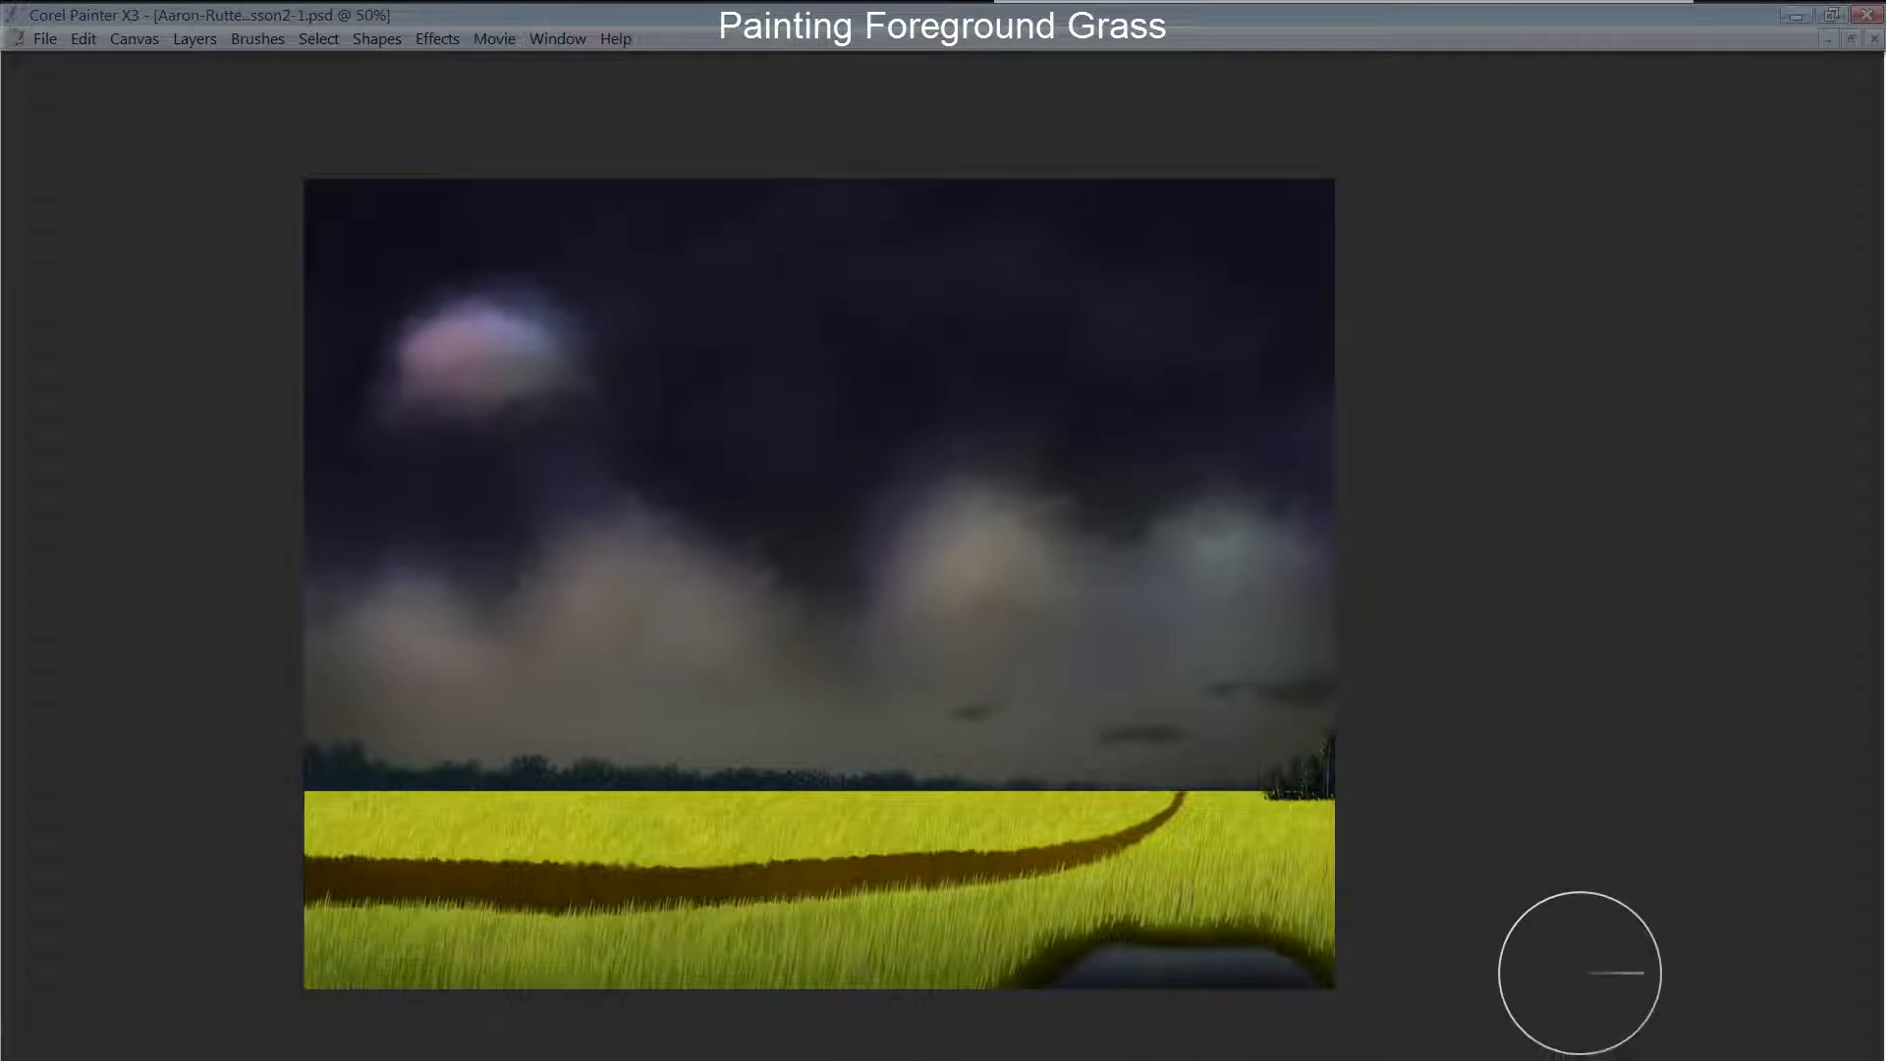
Airbrush white at size 108.2 over the puddle on grass-shadow to clear the shadow from the water.
key("Tab")
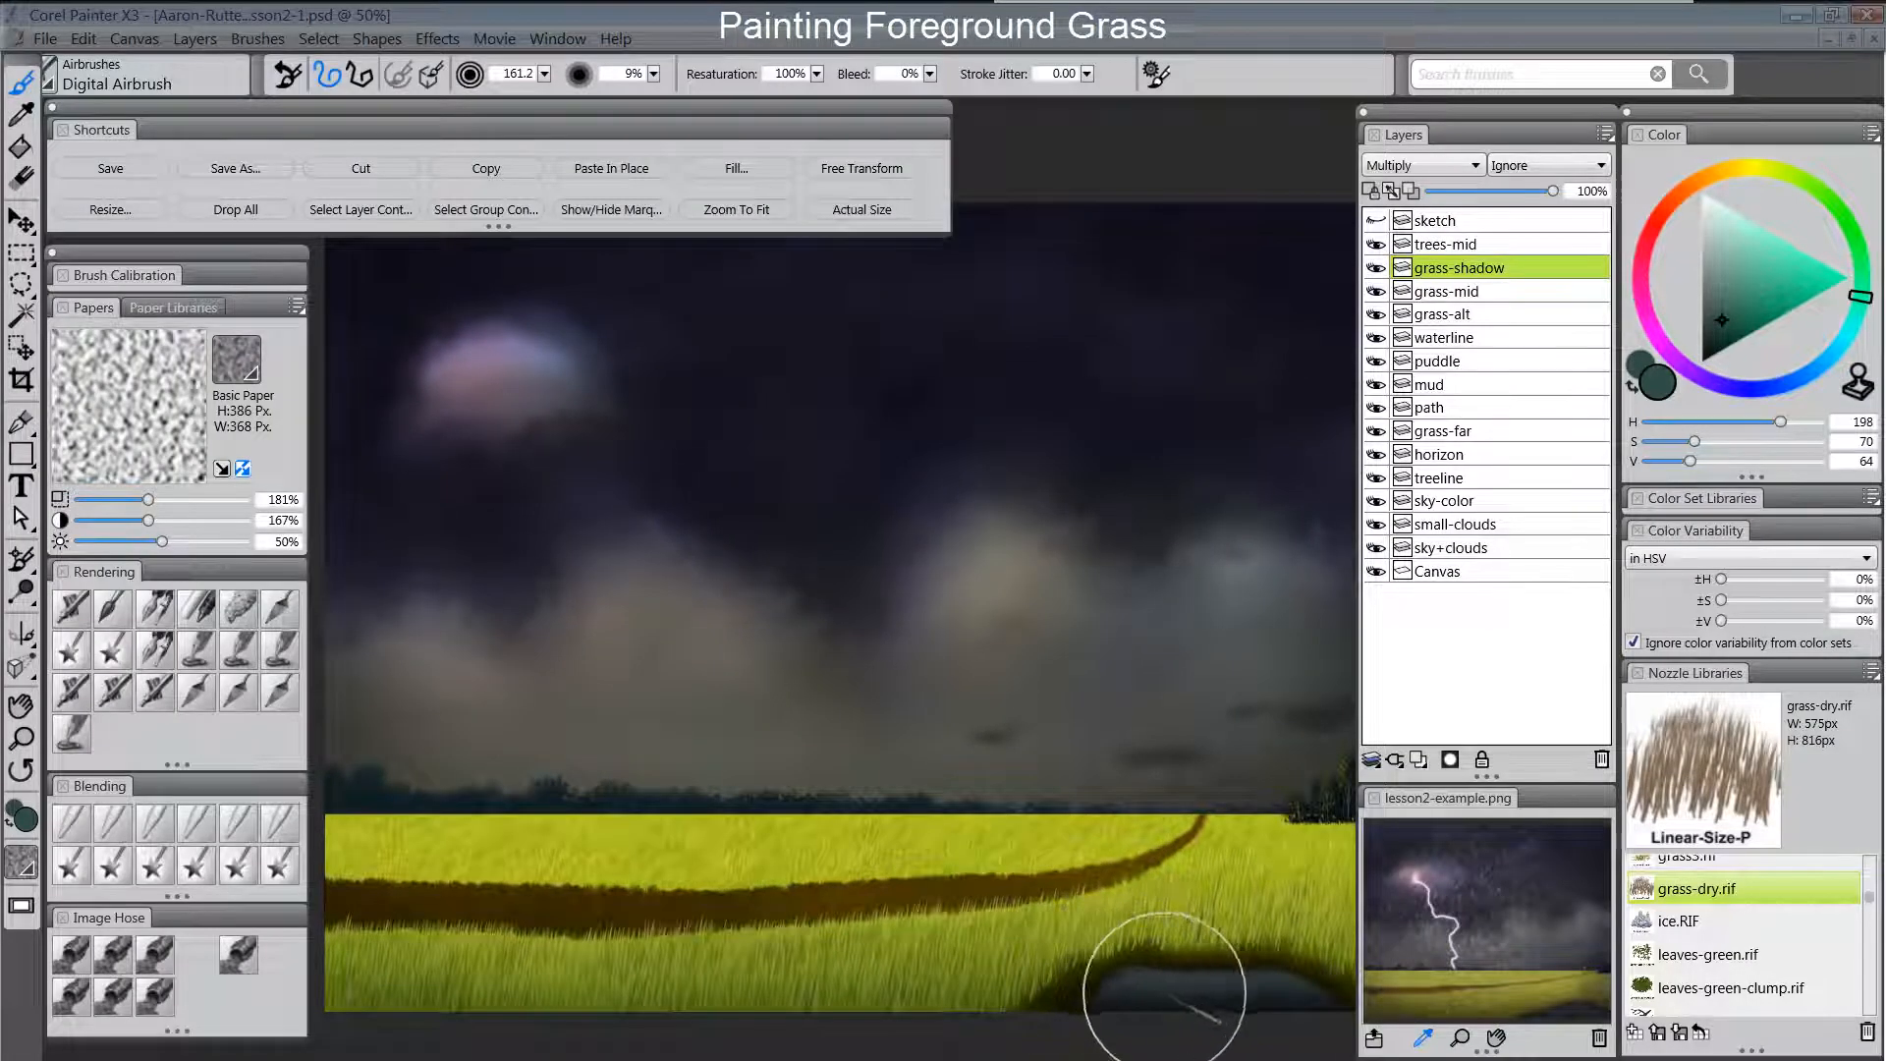
left_click(1701, 191)
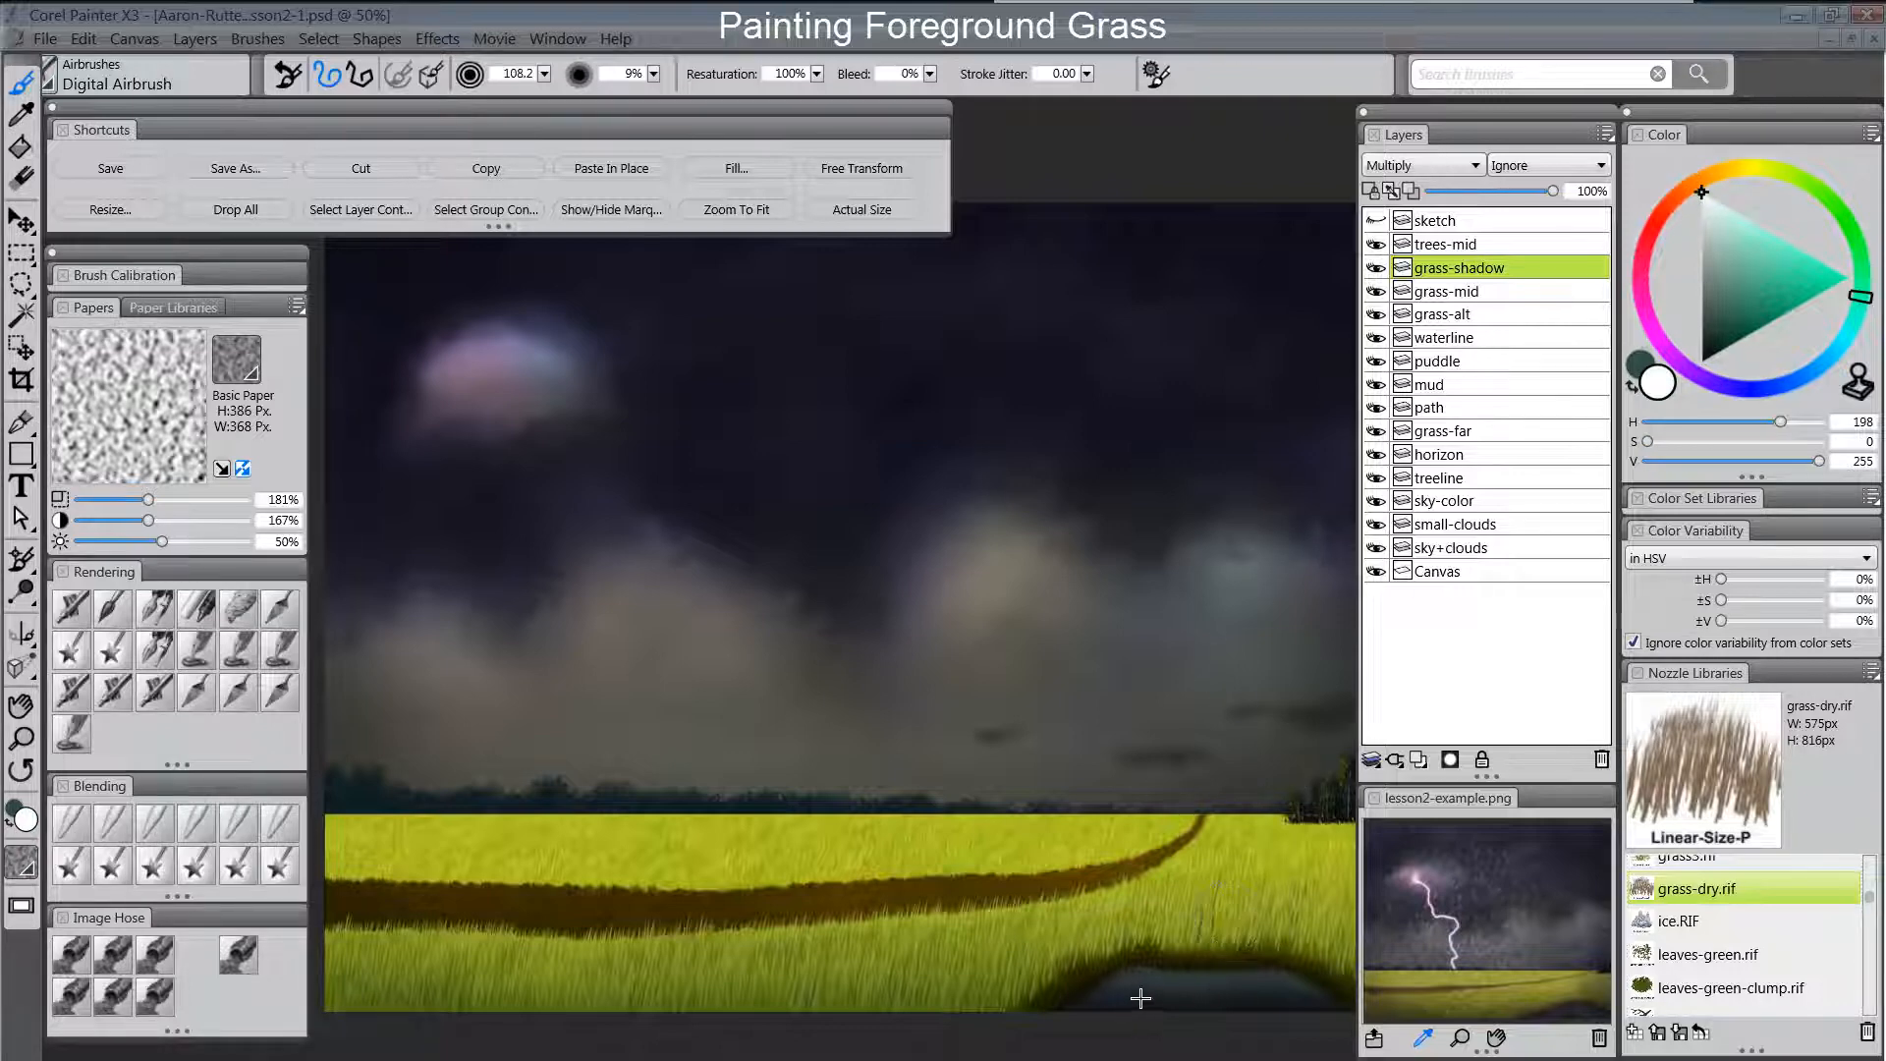
mouse_move(1139, 996)
left_mouse_down()
mouse_move(1098, 1012)
mouse_move(1217, 1007)
mouse_move(1280, 1035)
mouse_move(1262, 993)
mouse_move(1279, 994)
mouse_move(1135, 991)
mouse_move(1077, 1022)
mouse_move(1161, 984)
mouse_move(1308, 1012)
mouse_move(1137, 1012)
mouse_move(1086, 1033)
mouse_move(1273, 1041)
left_mouse_up()
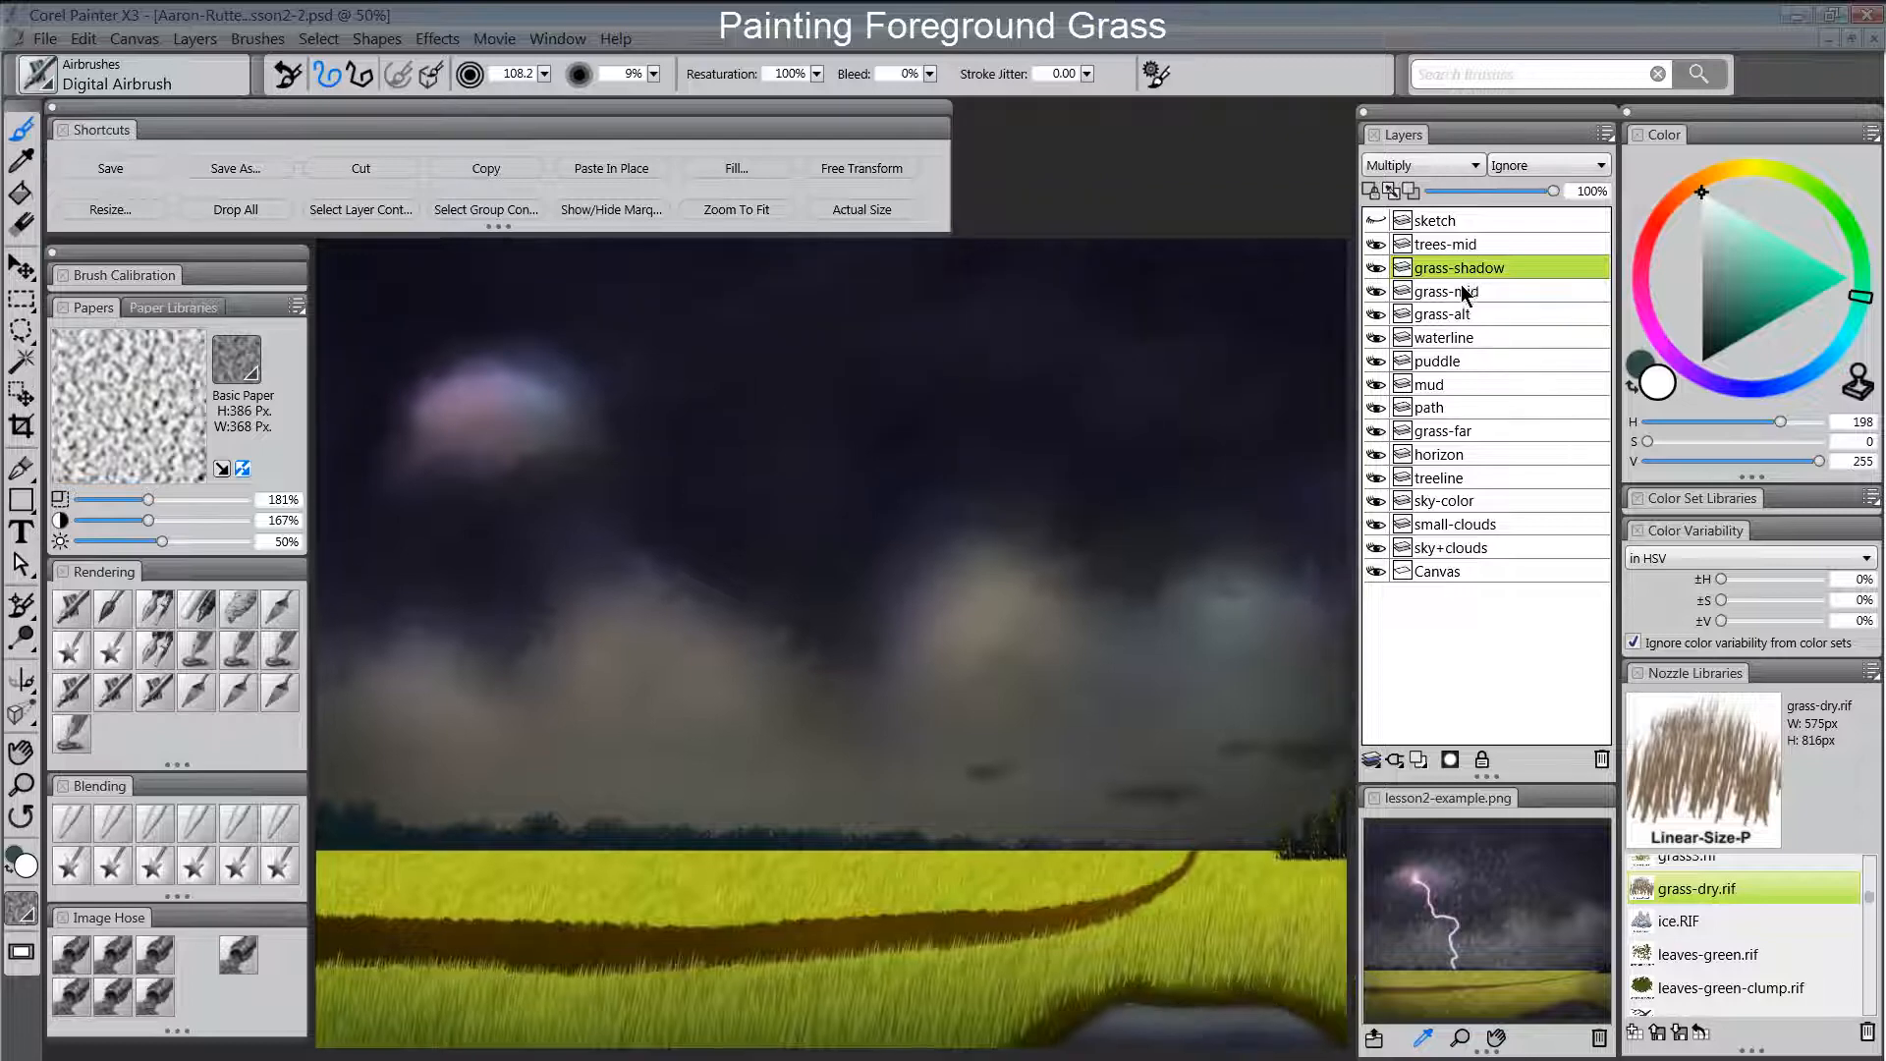
Add a new layer named grass-details directly above grass-mid.
left_click(1463, 293)
left_click(1419, 760)
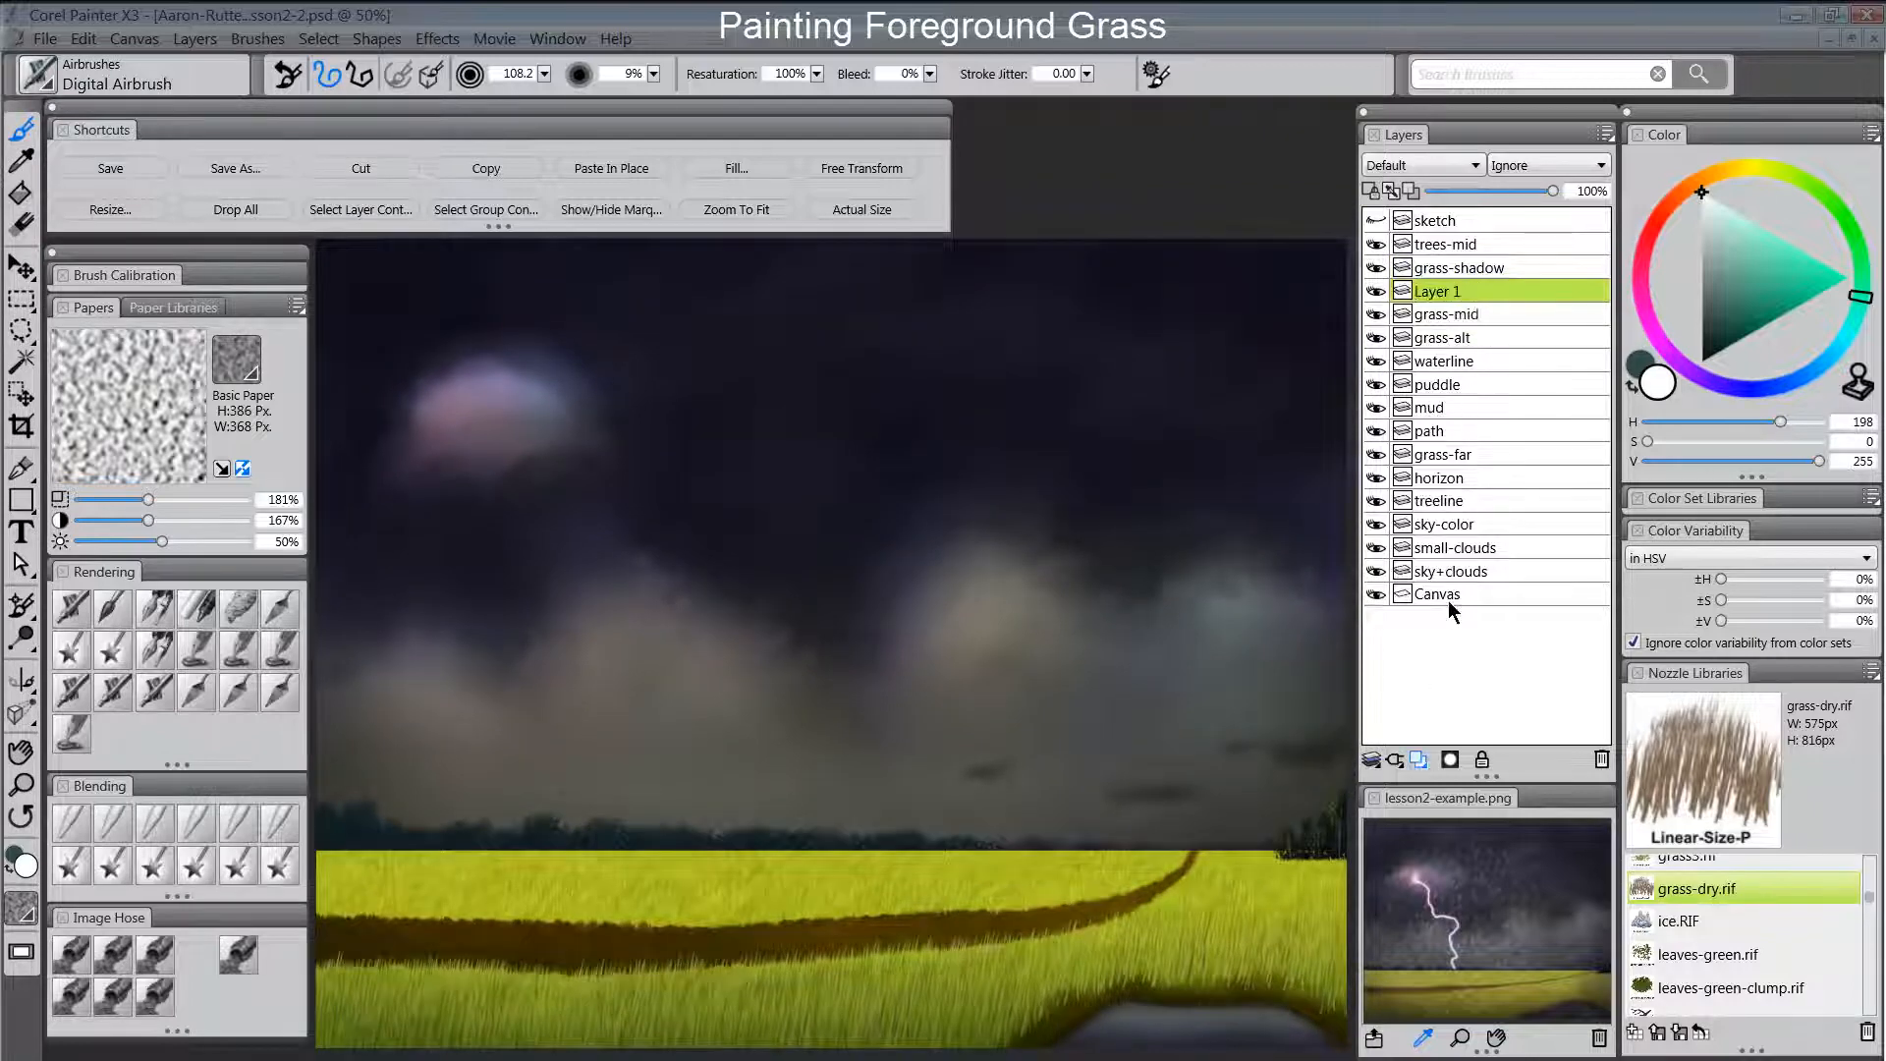
double_click(1442, 292)
type("grass-details")
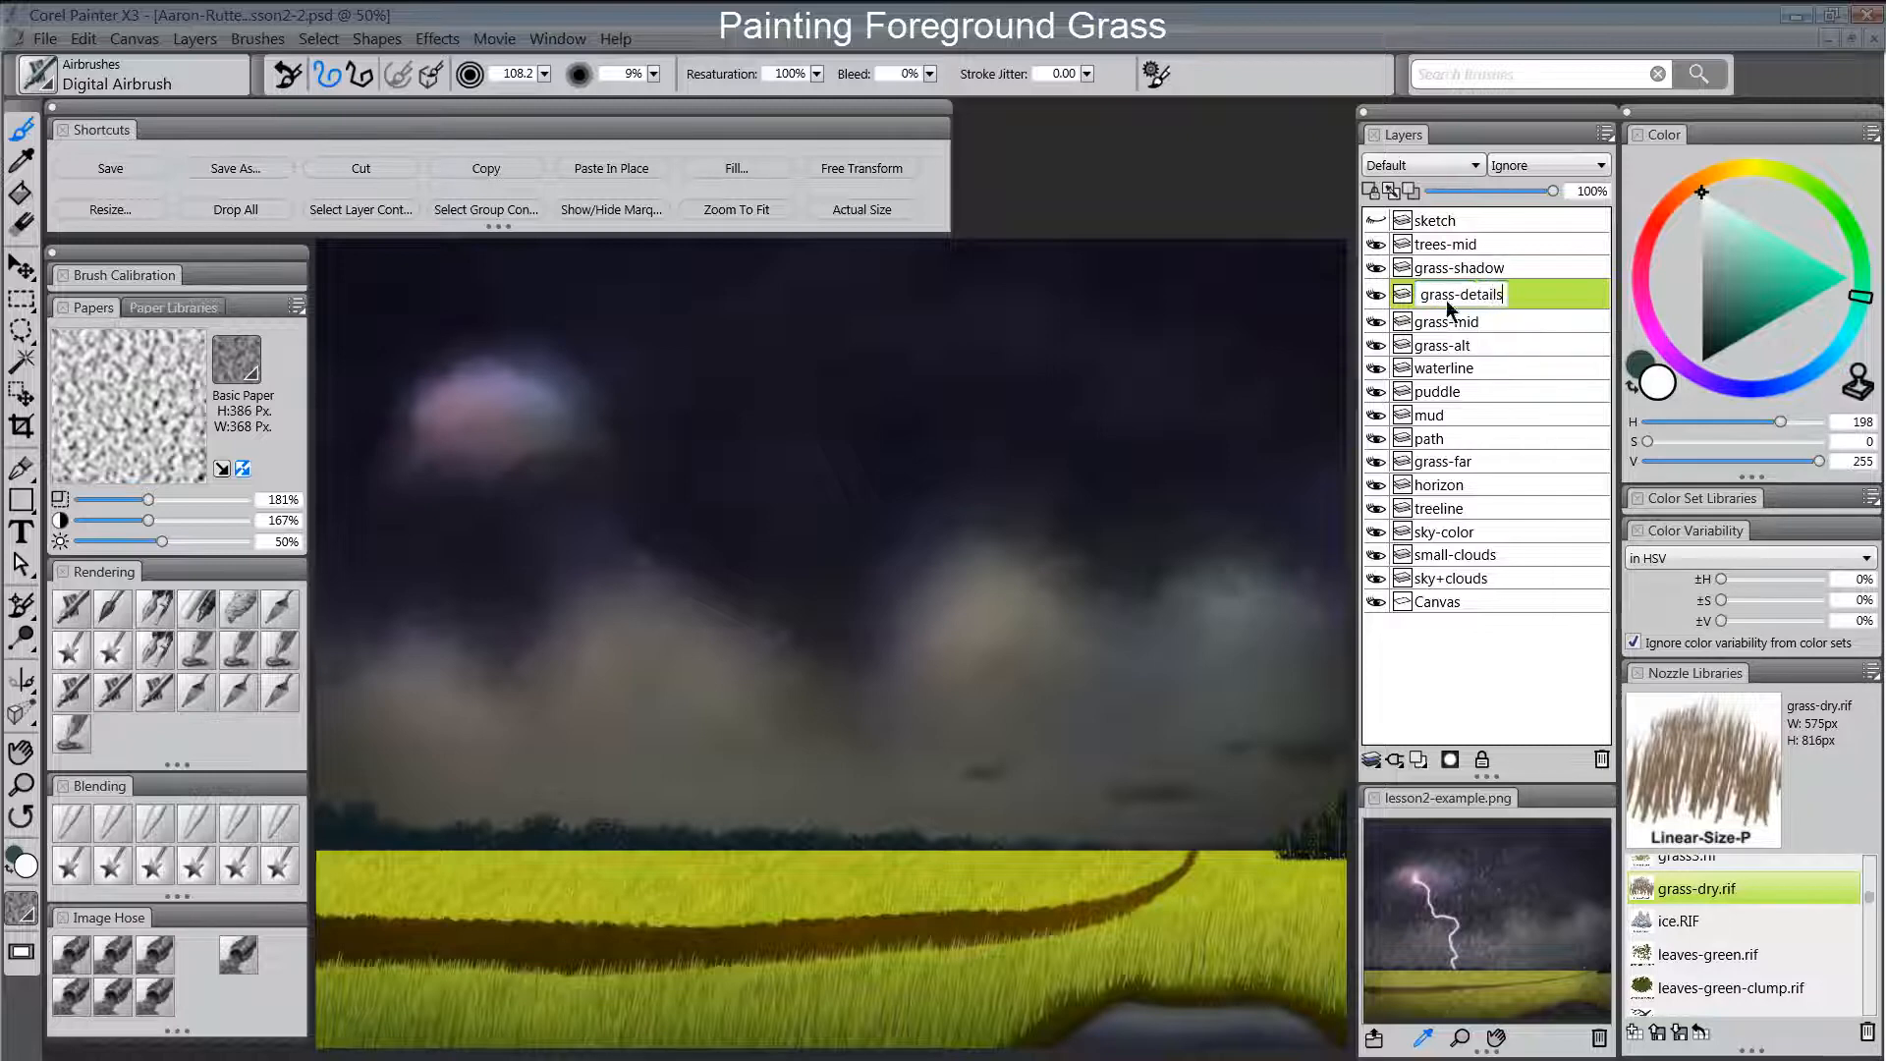
key("Return")
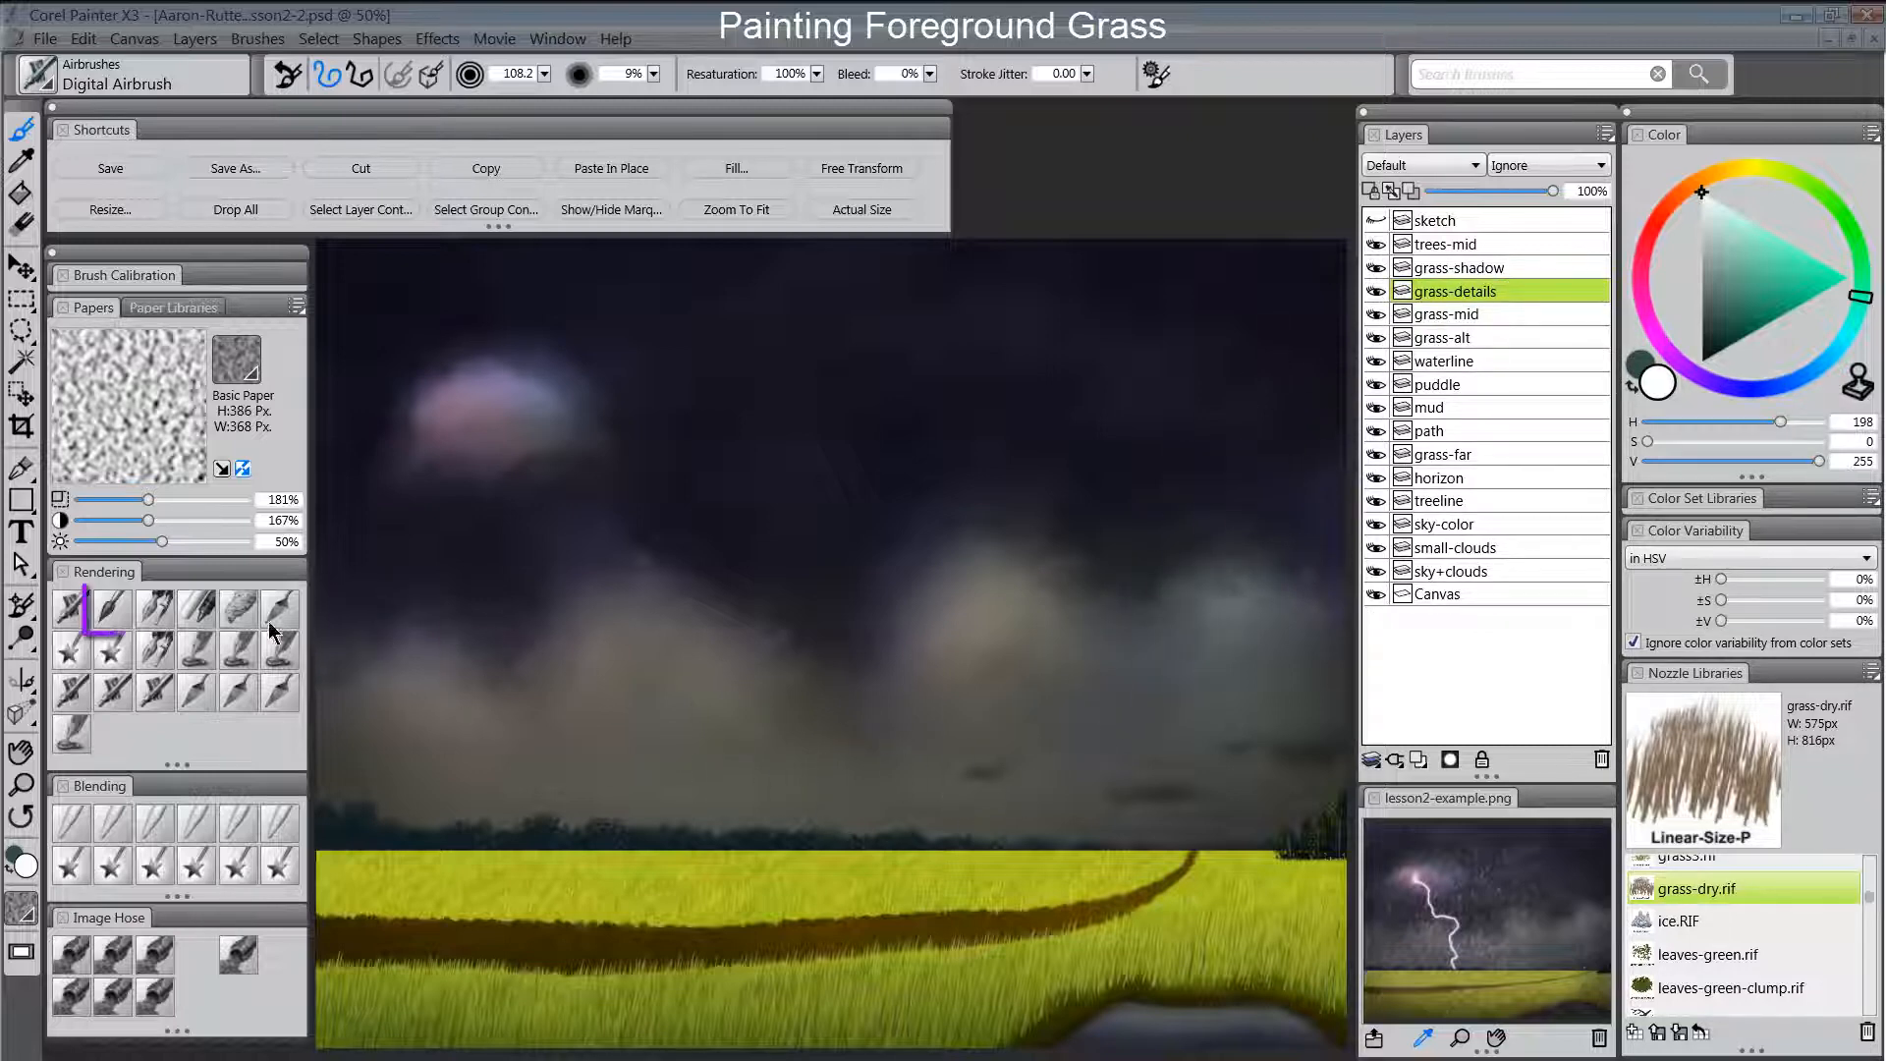
Choose the Detail Oils Brush, sample a colour from the grass and brighten it to H 132, S 176, V 136.
left_click(112, 609)
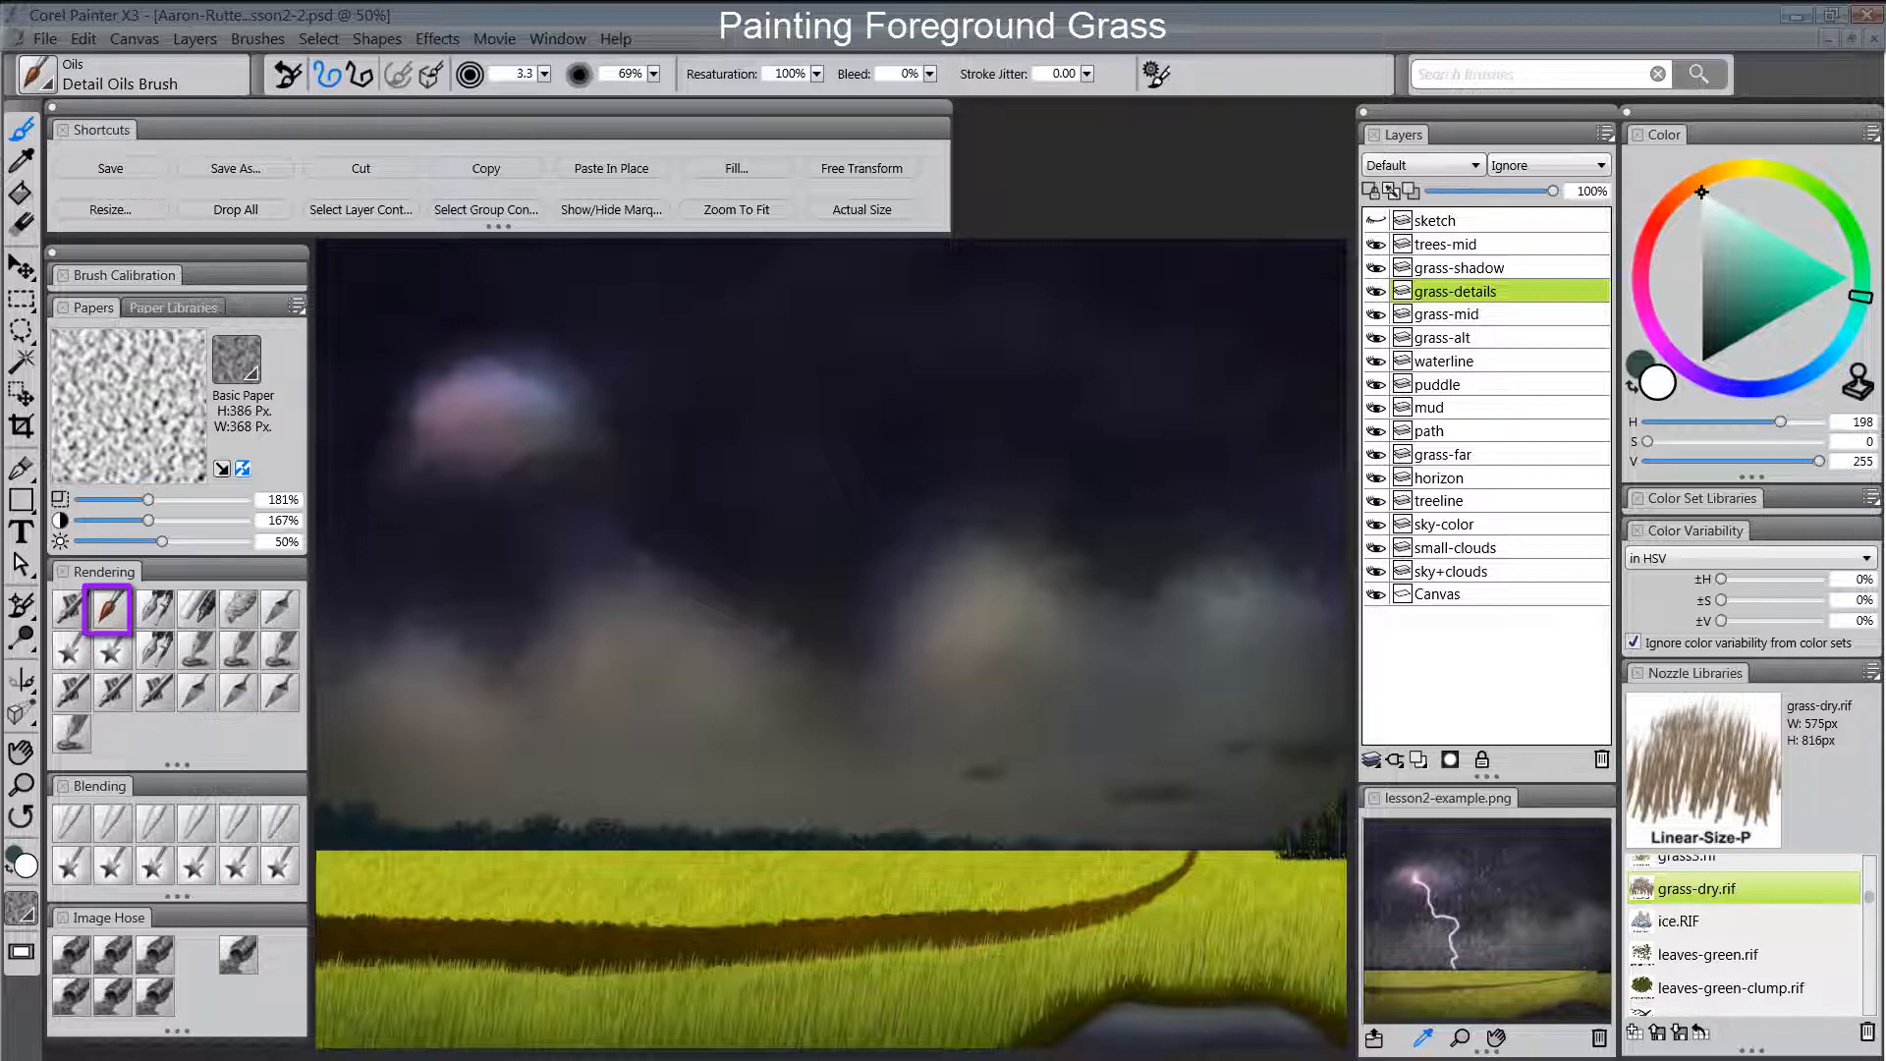
left_click(836, 900, "alt")
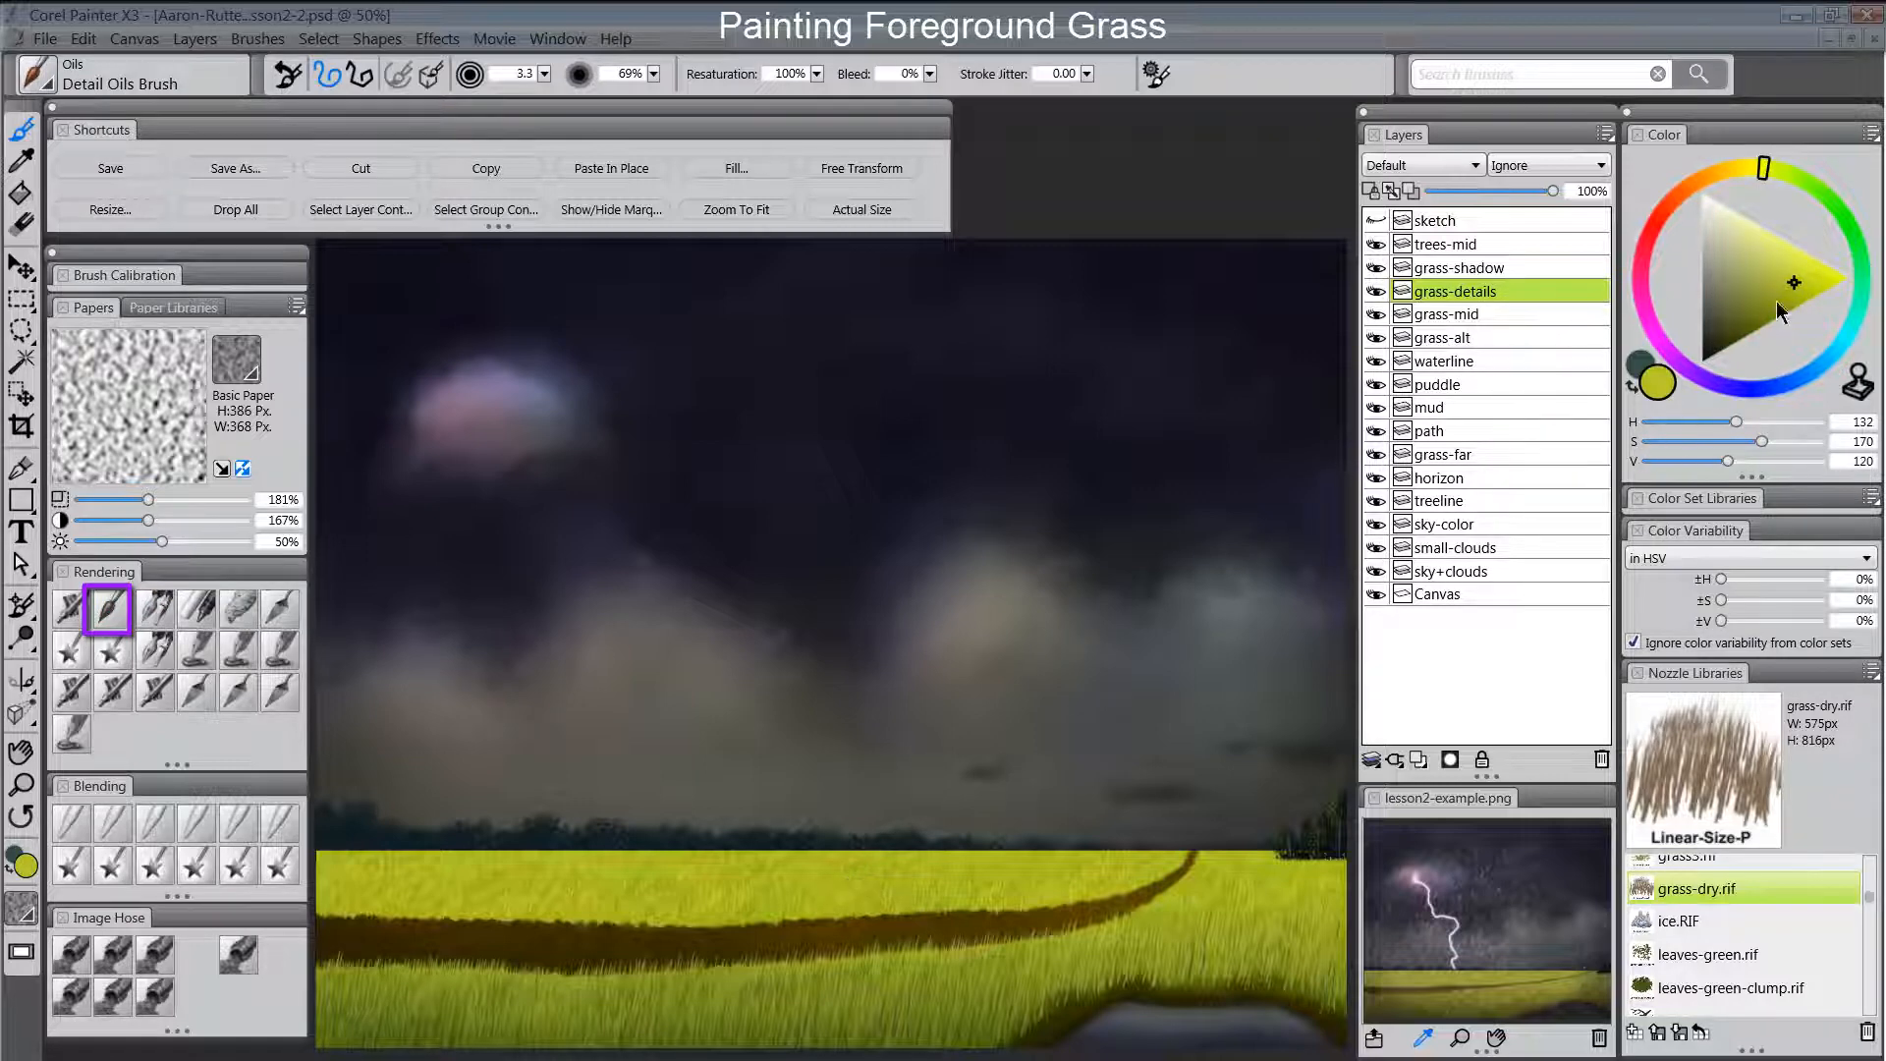
left_click(1798, 274)
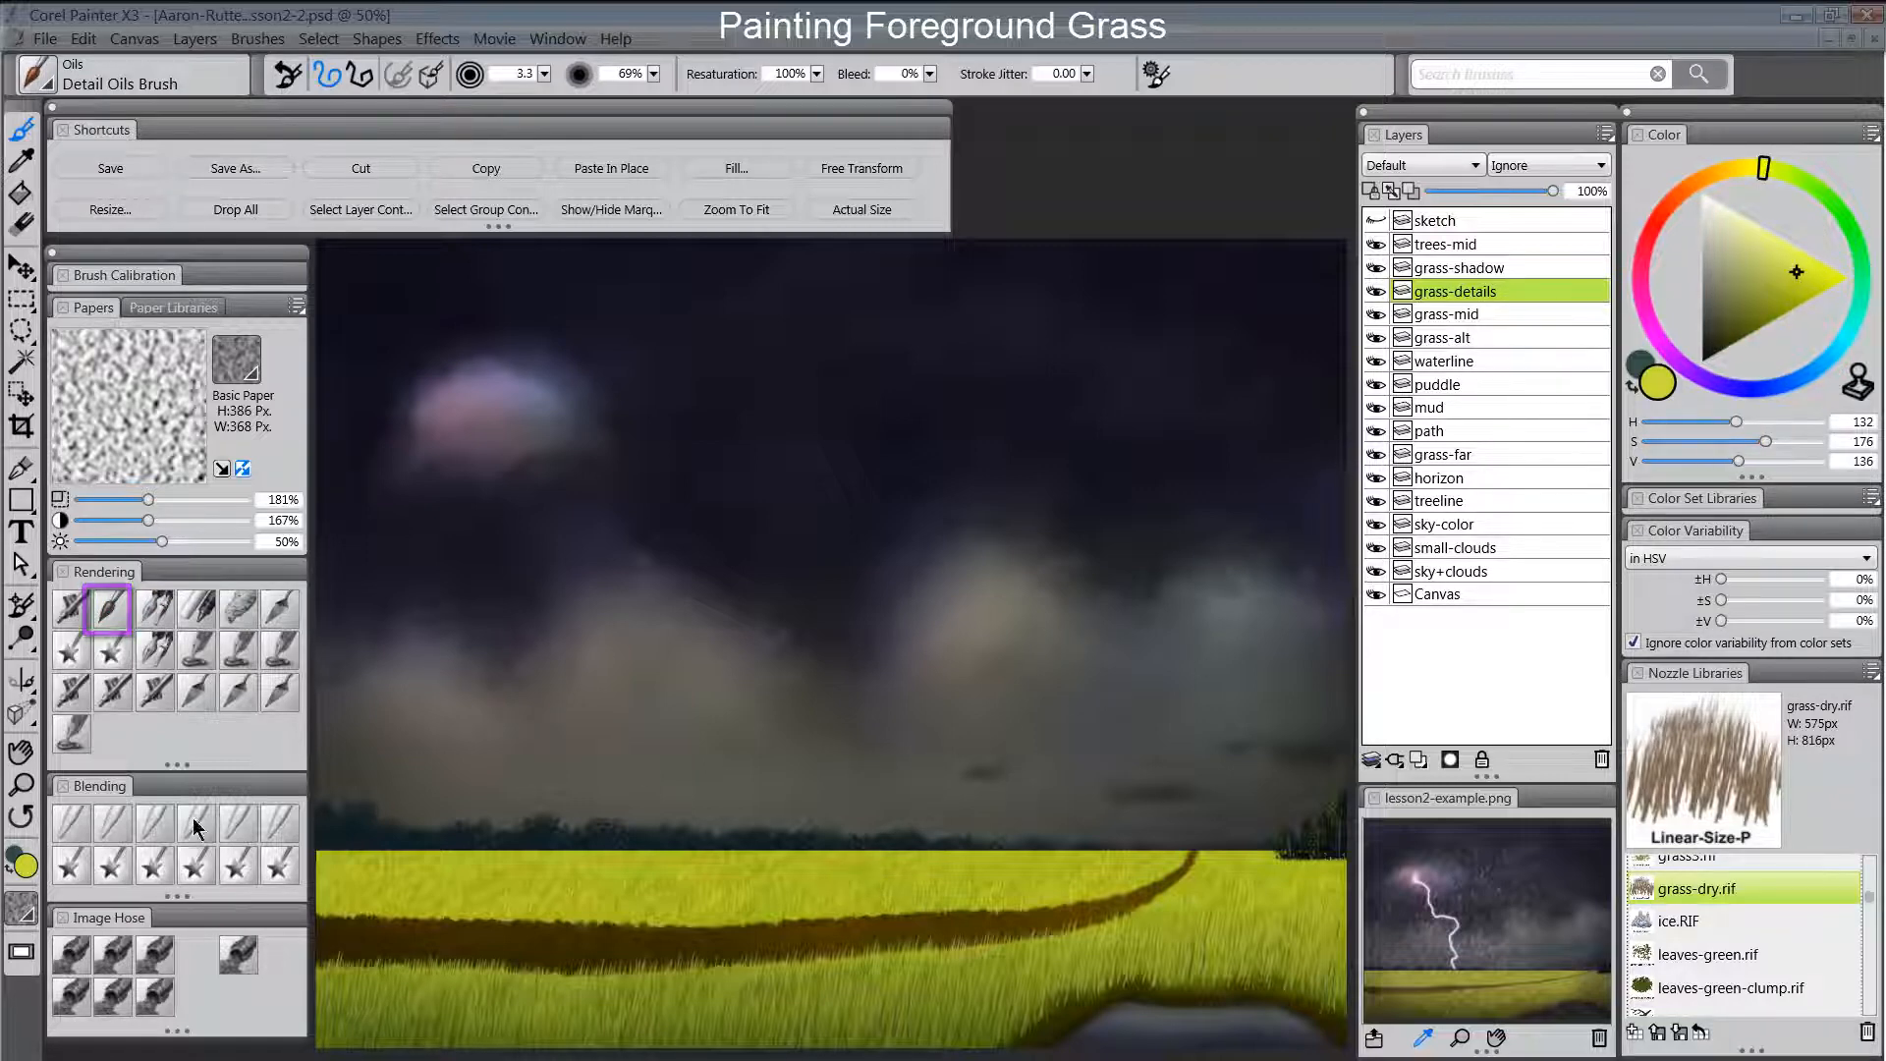
Paint individual grass blades along the muddy upper edge of the puddle on grass-details.
left_click(21, 783)
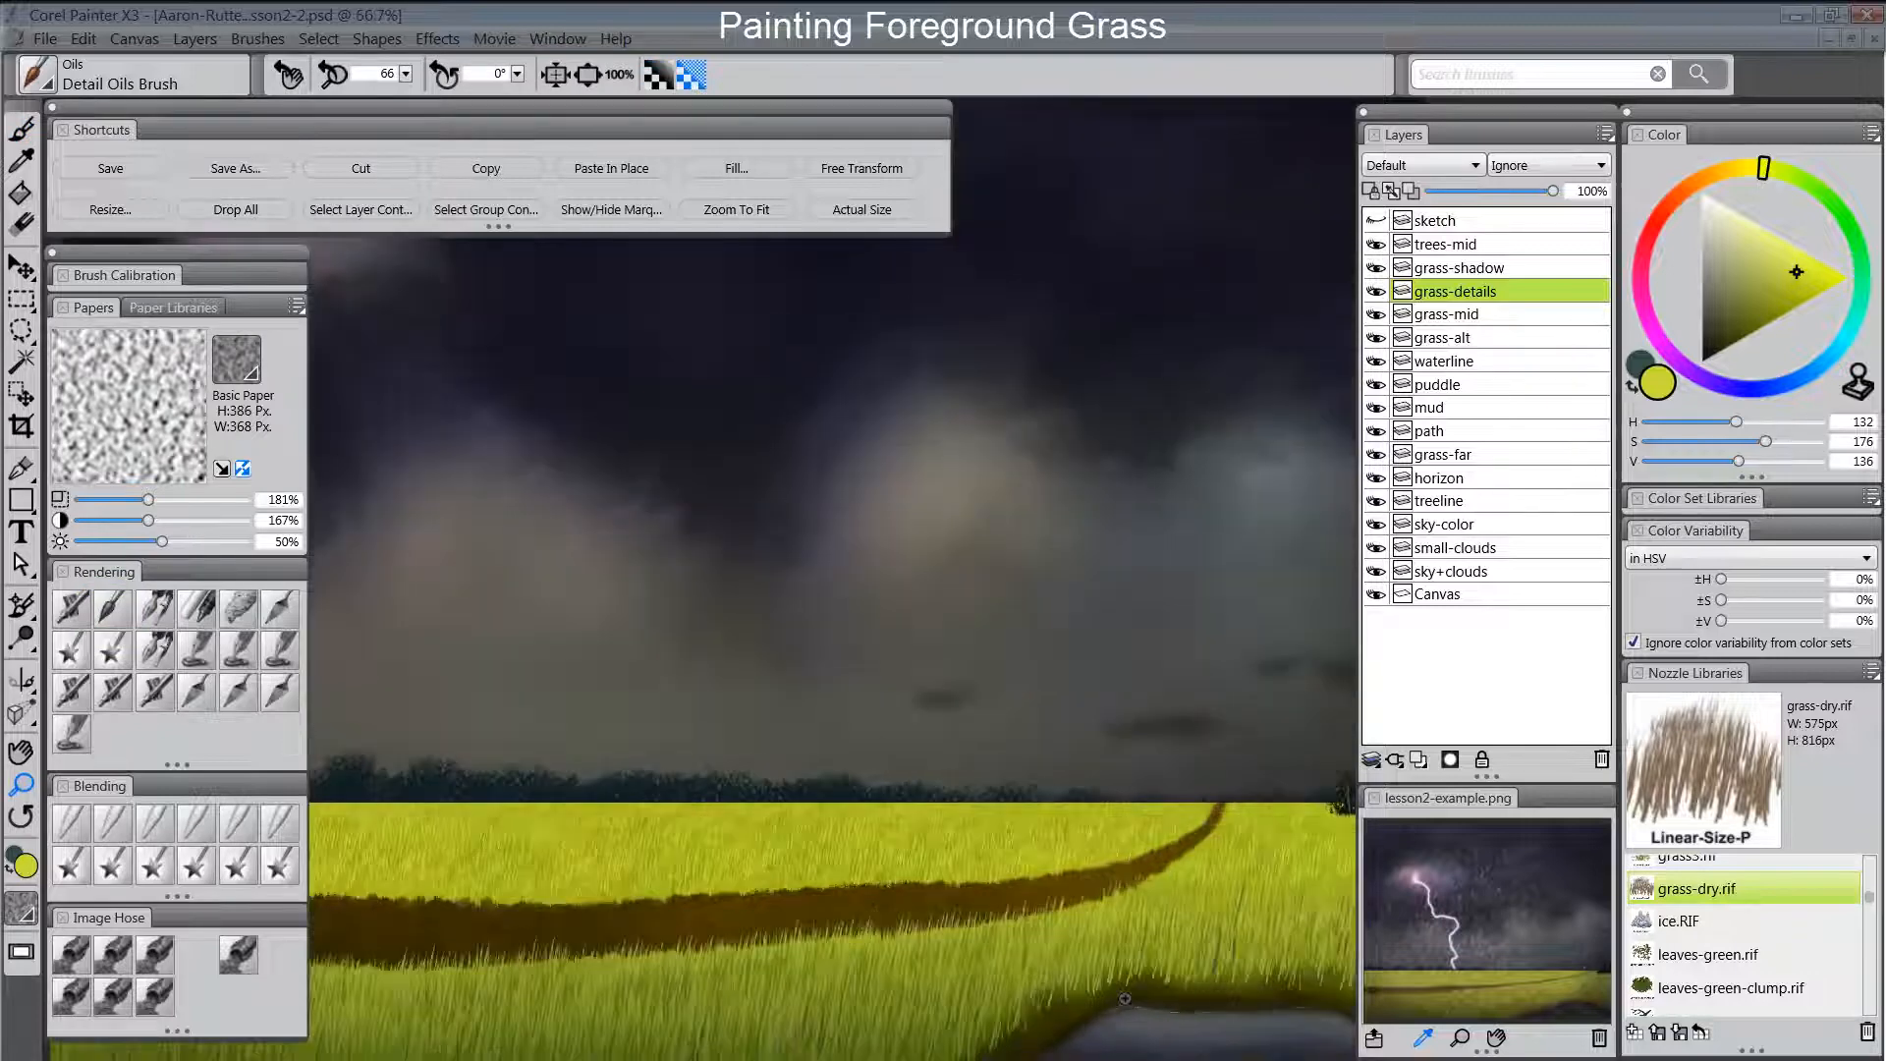
left_click(901, 879)
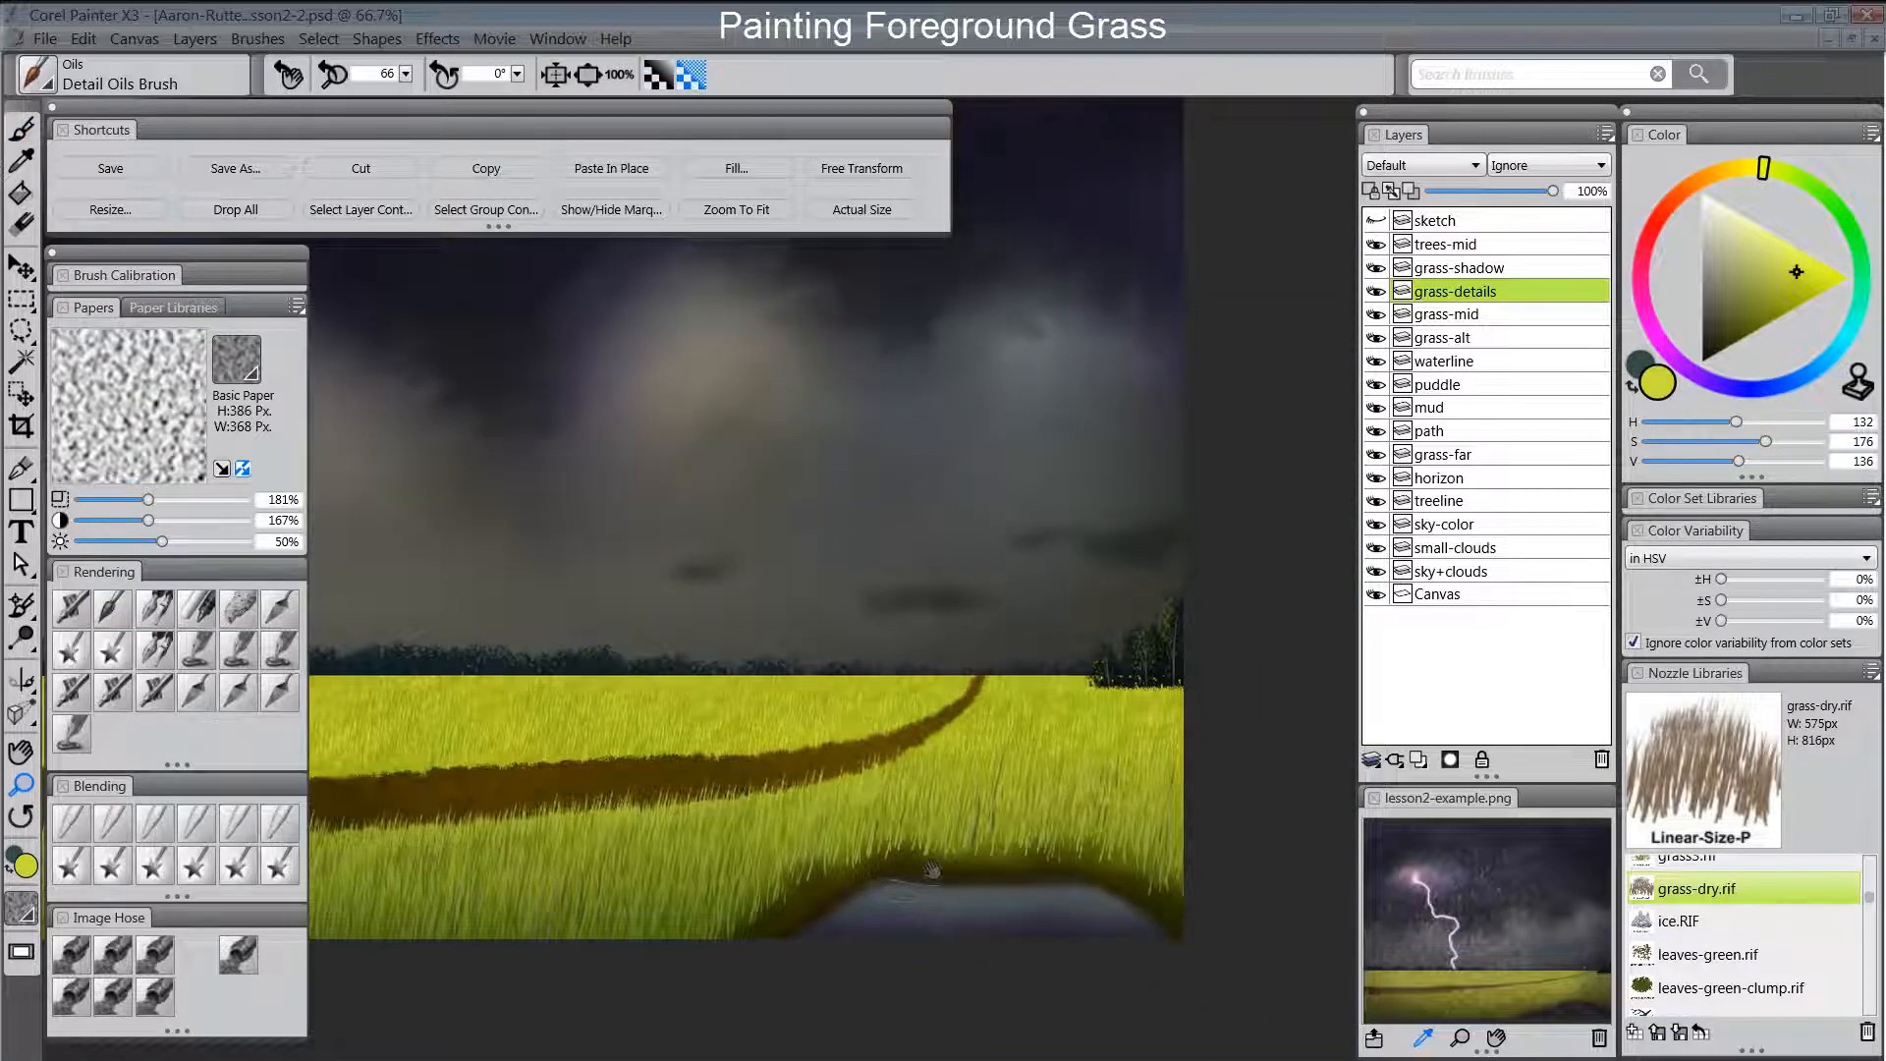
left_click(921, 884)
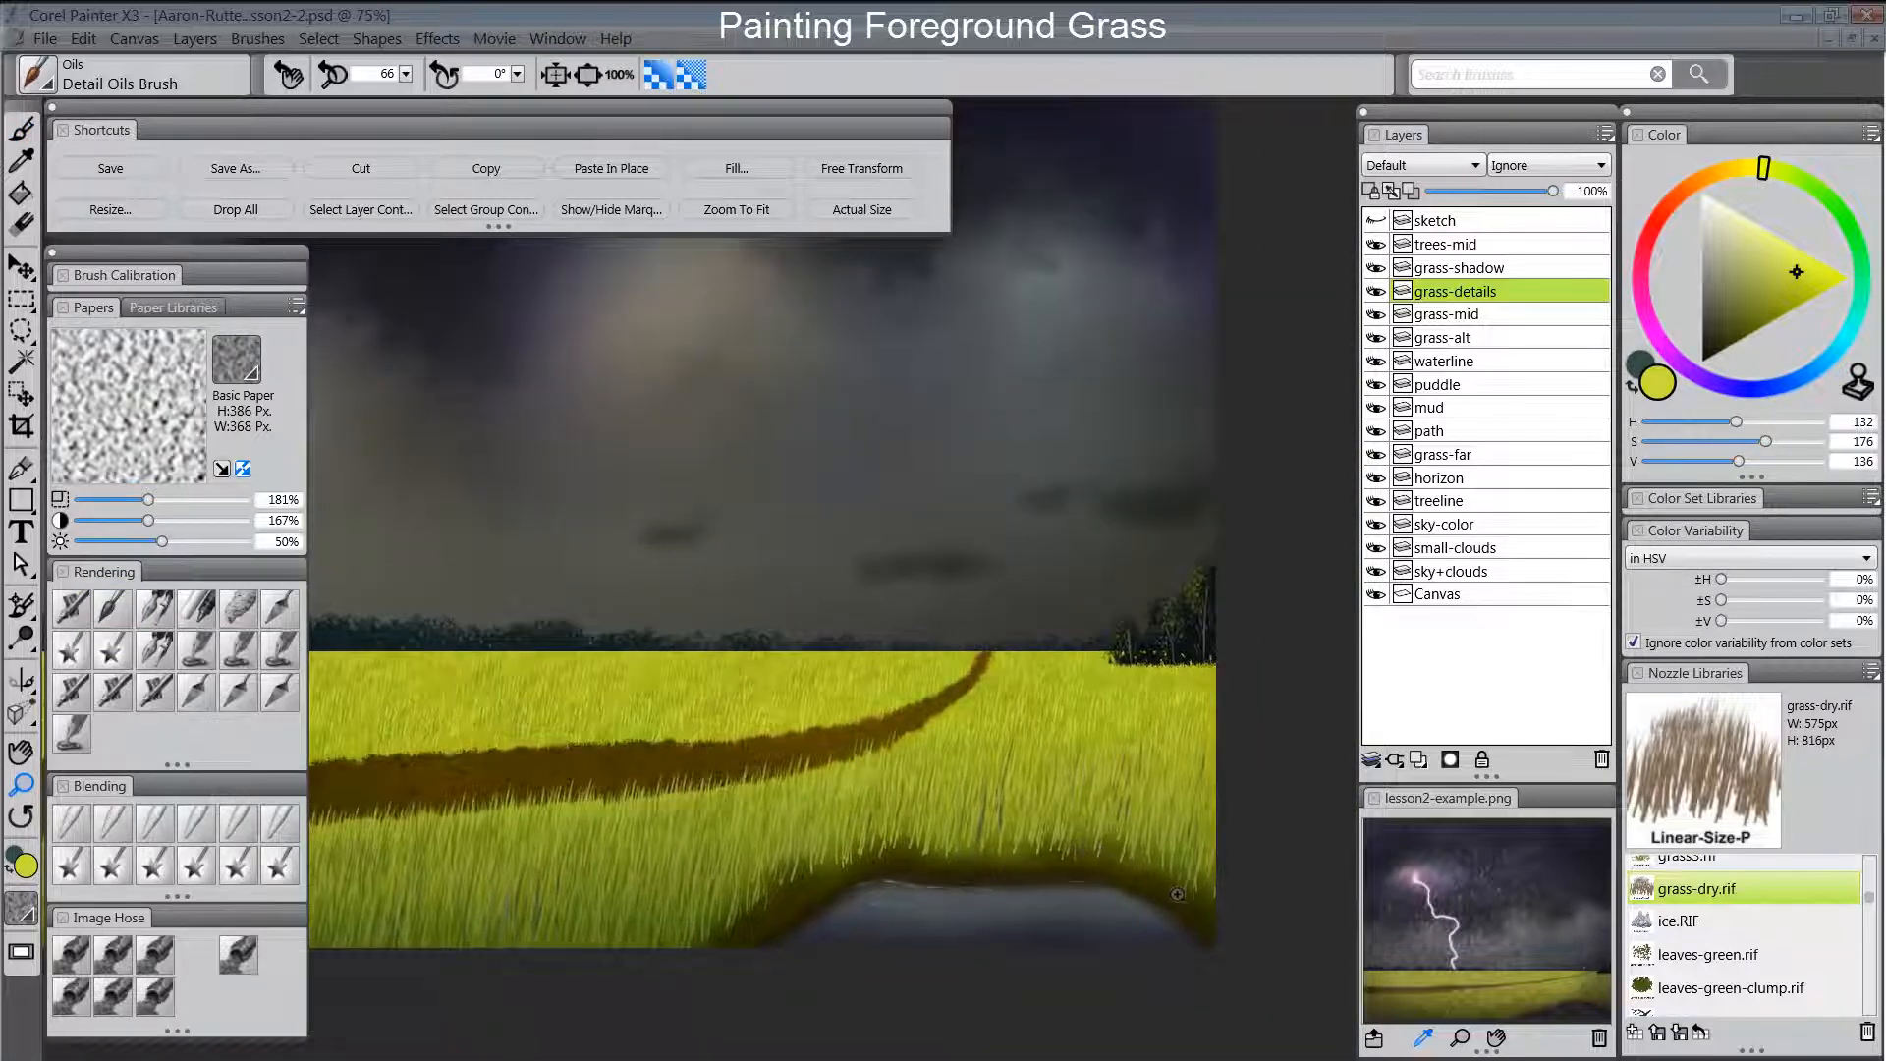
key("b")
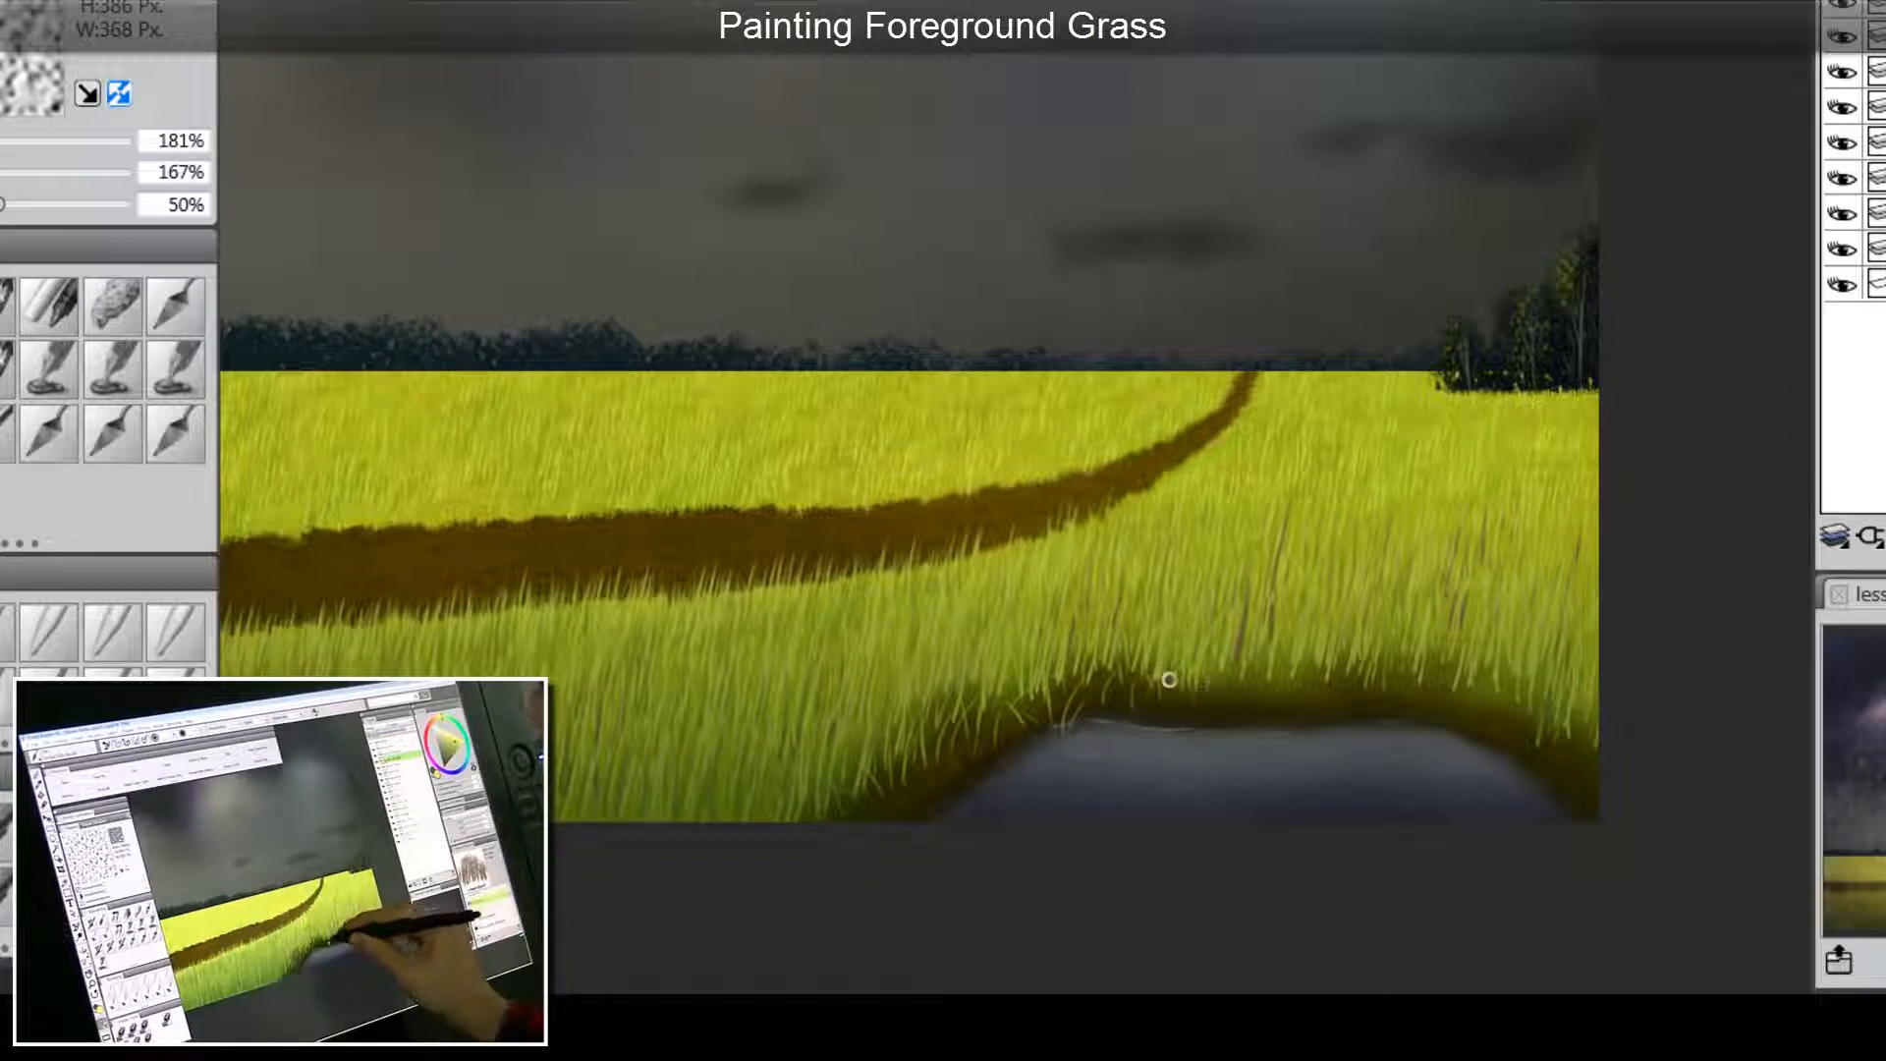
left_click_drag(1248, 735, 1262, 709)
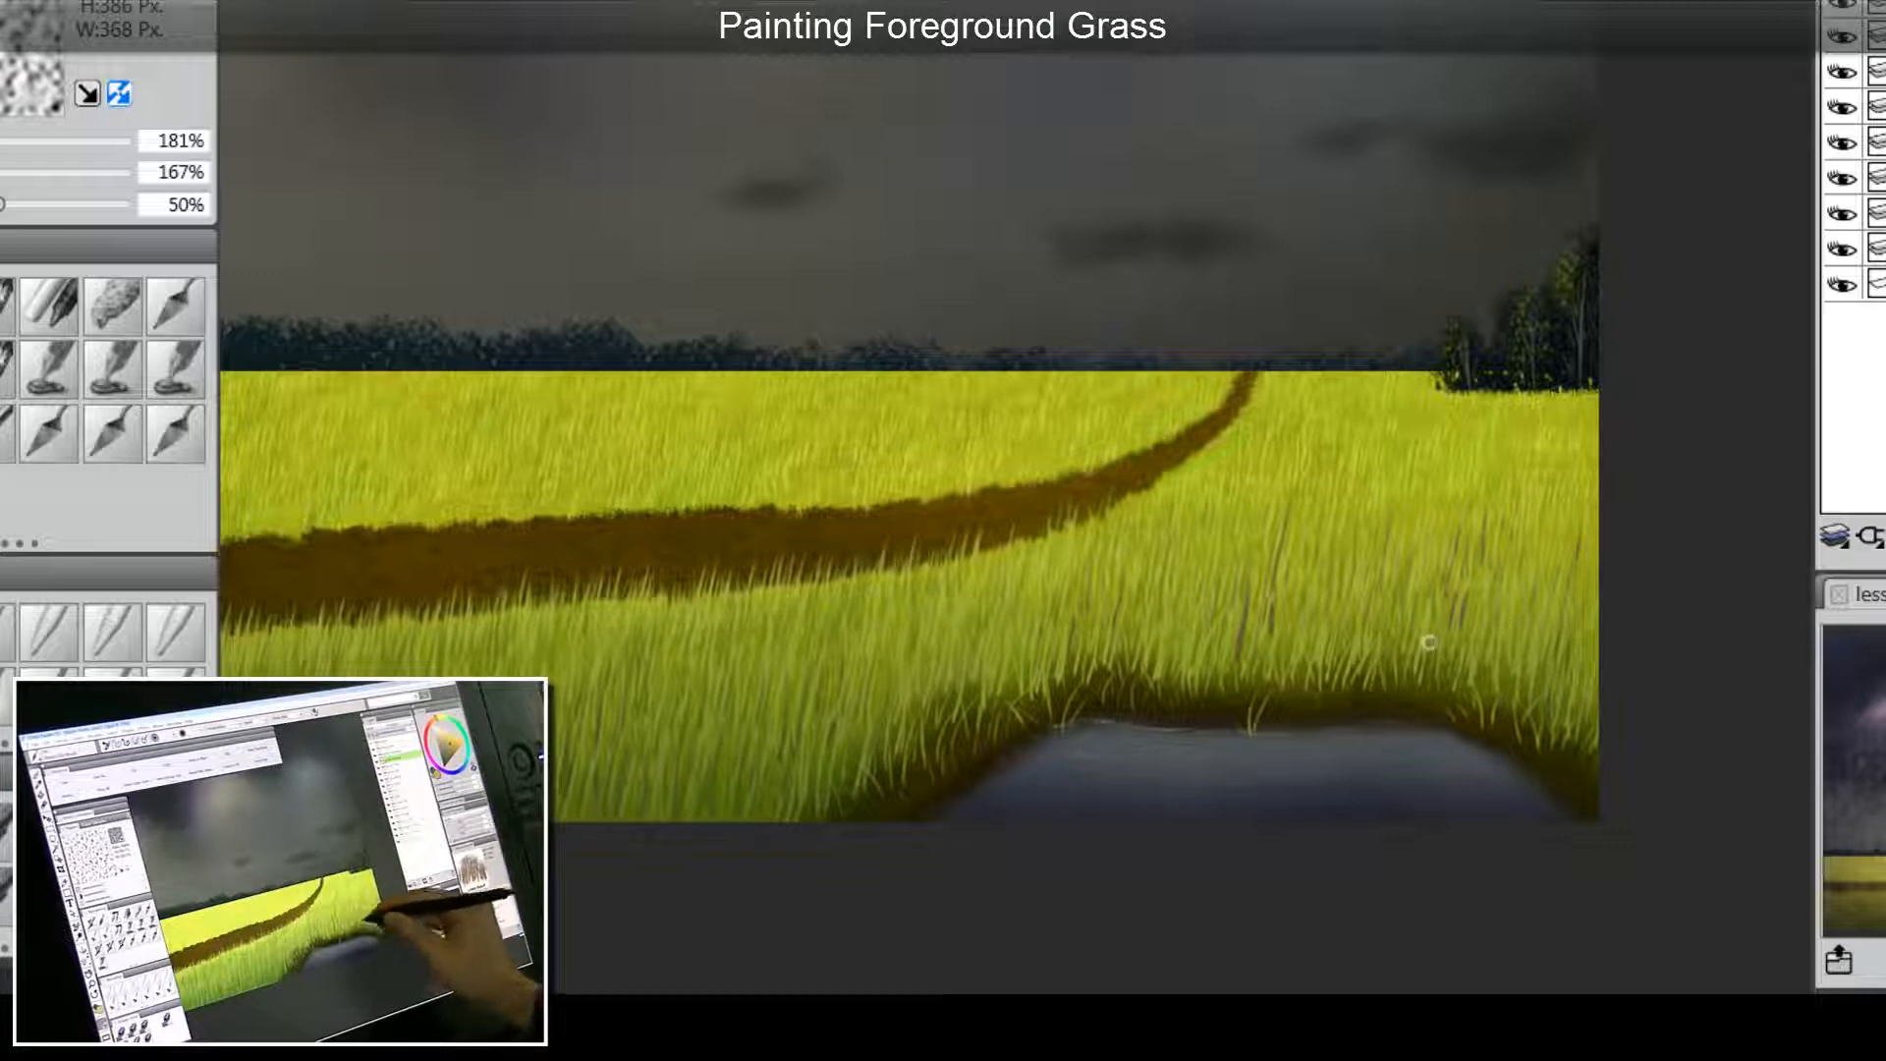
left_click_drag(992, 744, 1542, 761)
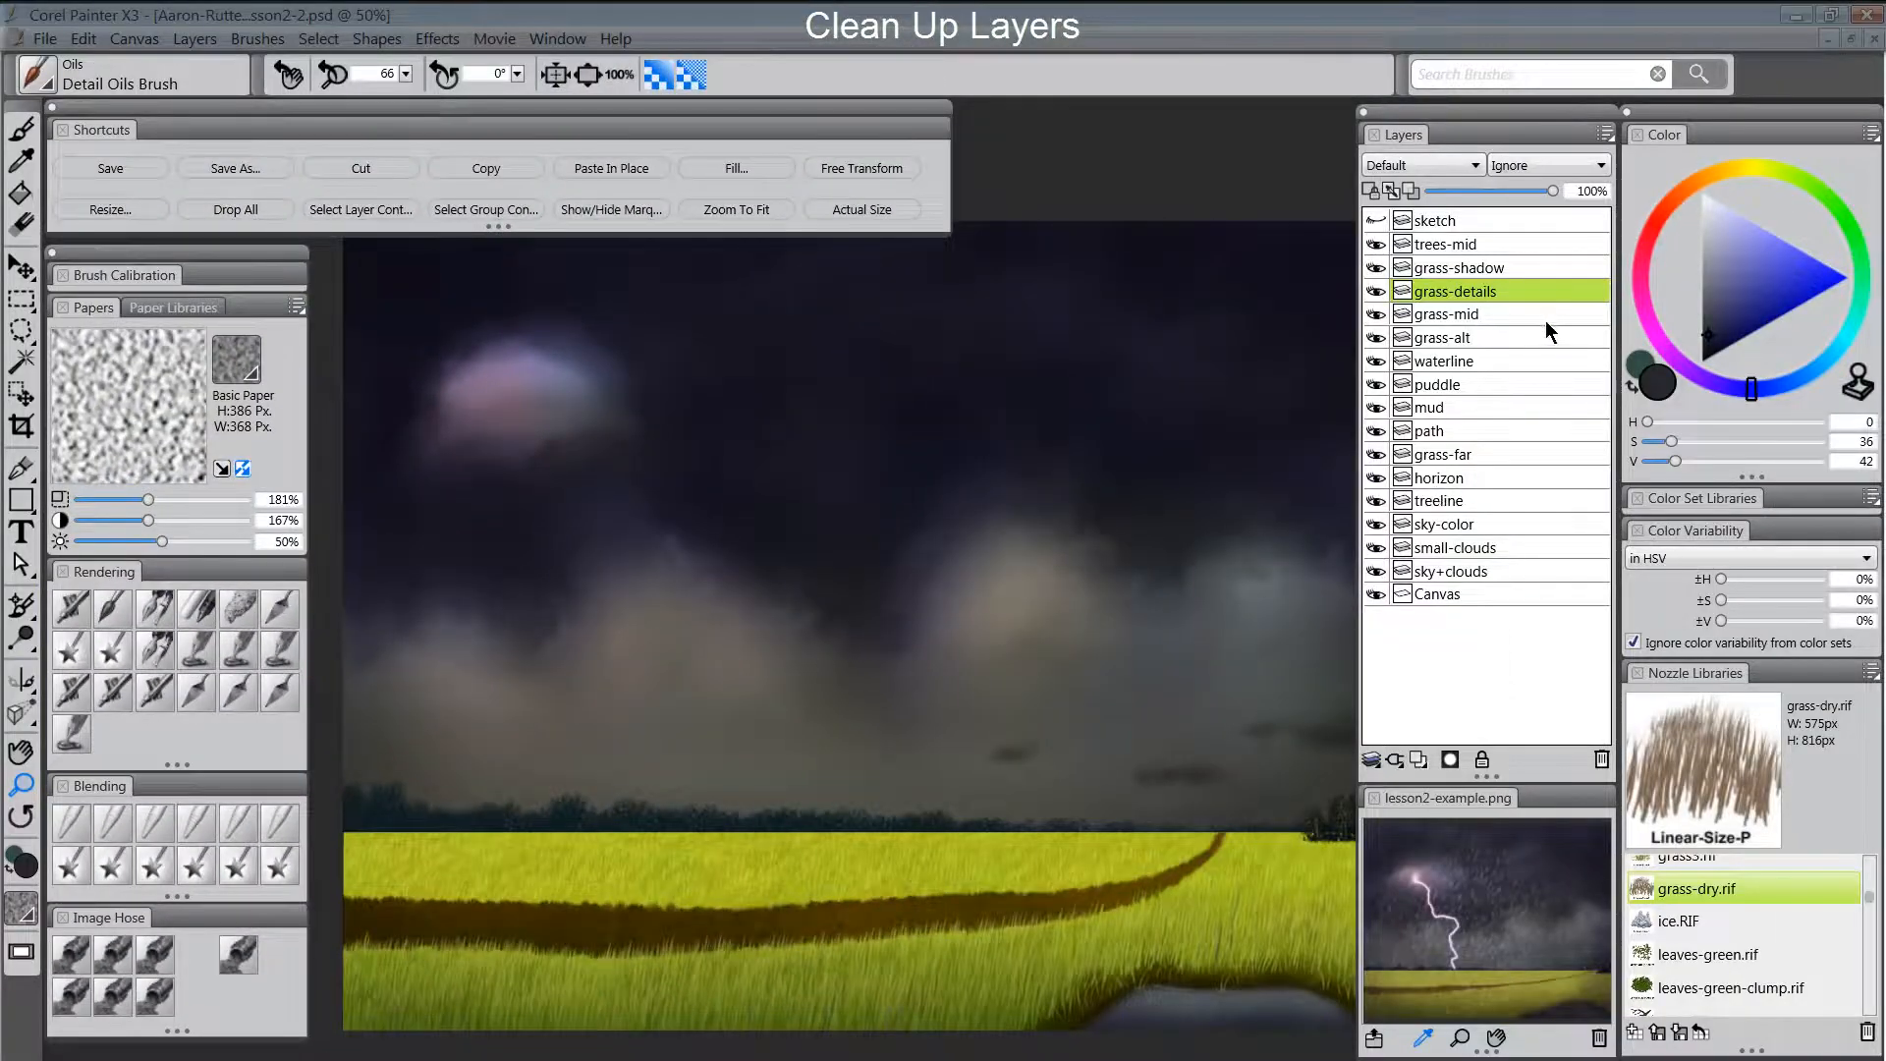
Group the layers from grass-shadow through grass-alt and name the group grass-front.
left_click(1479, 267)
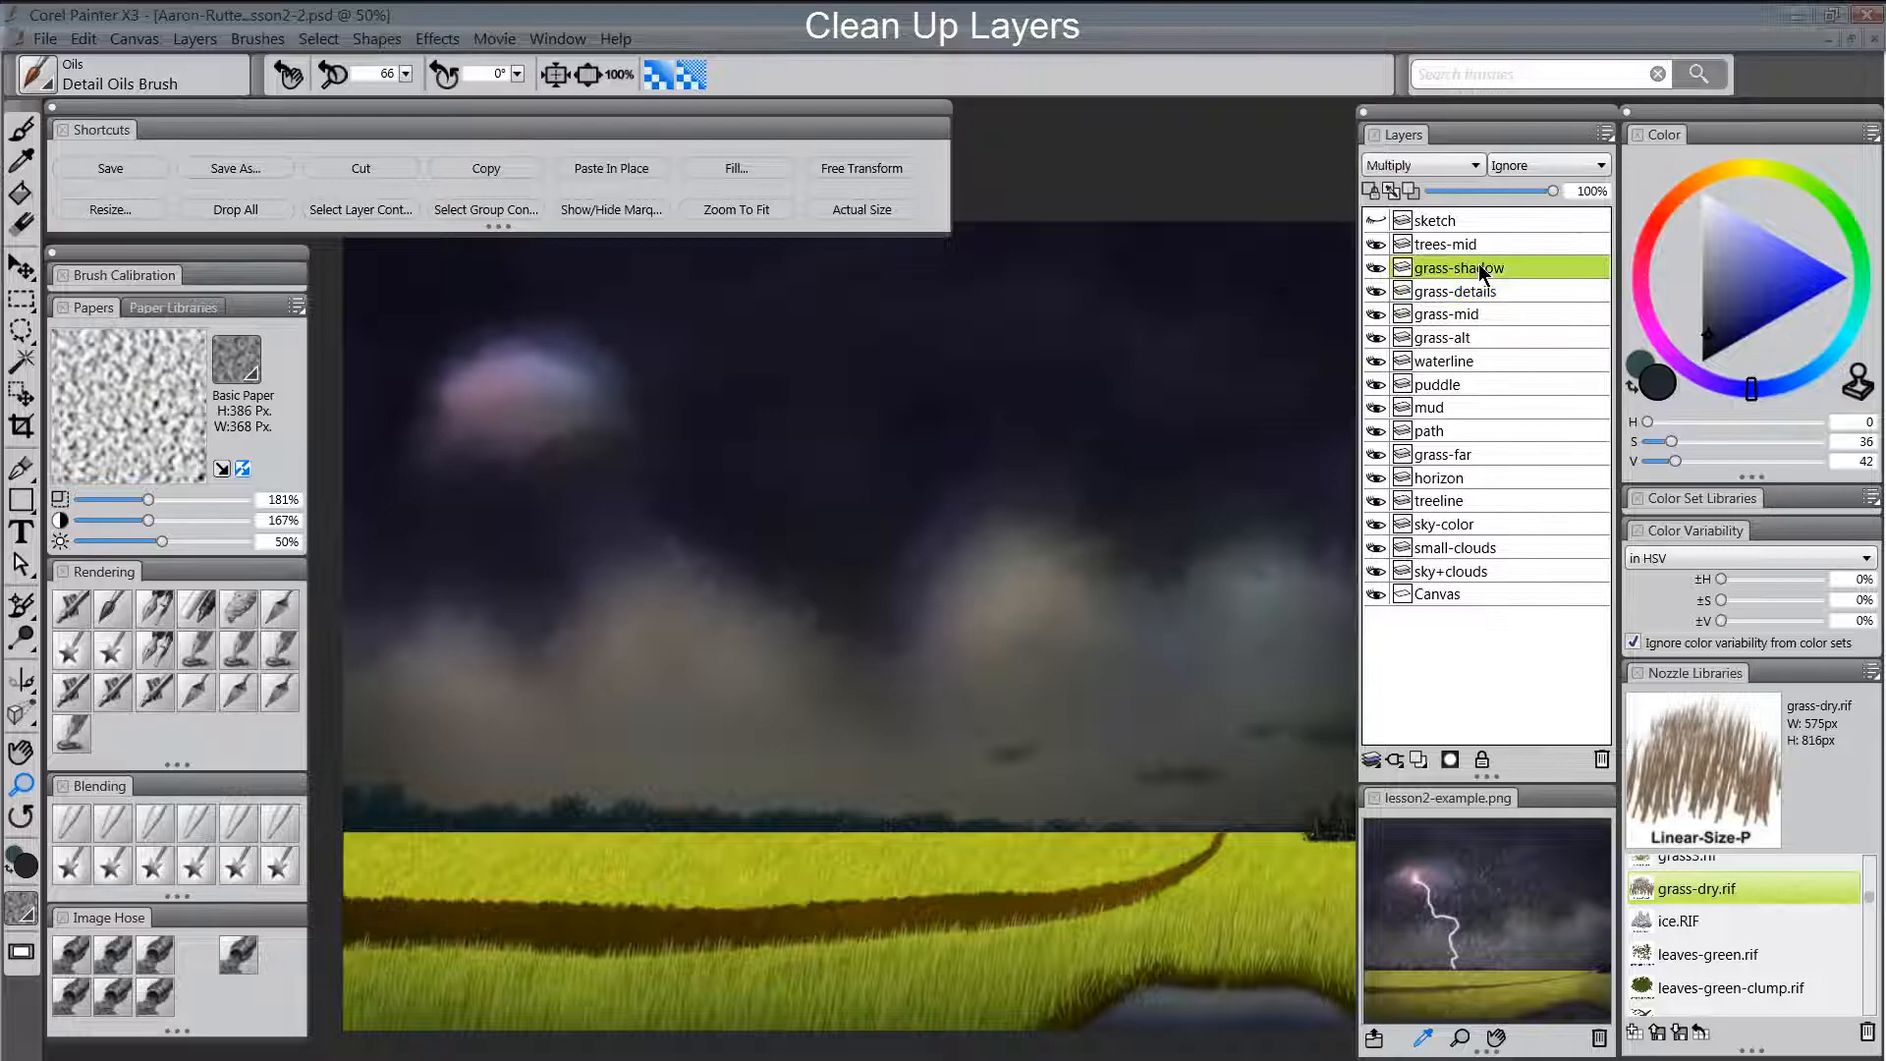
left_click(1465, 338, "shift")
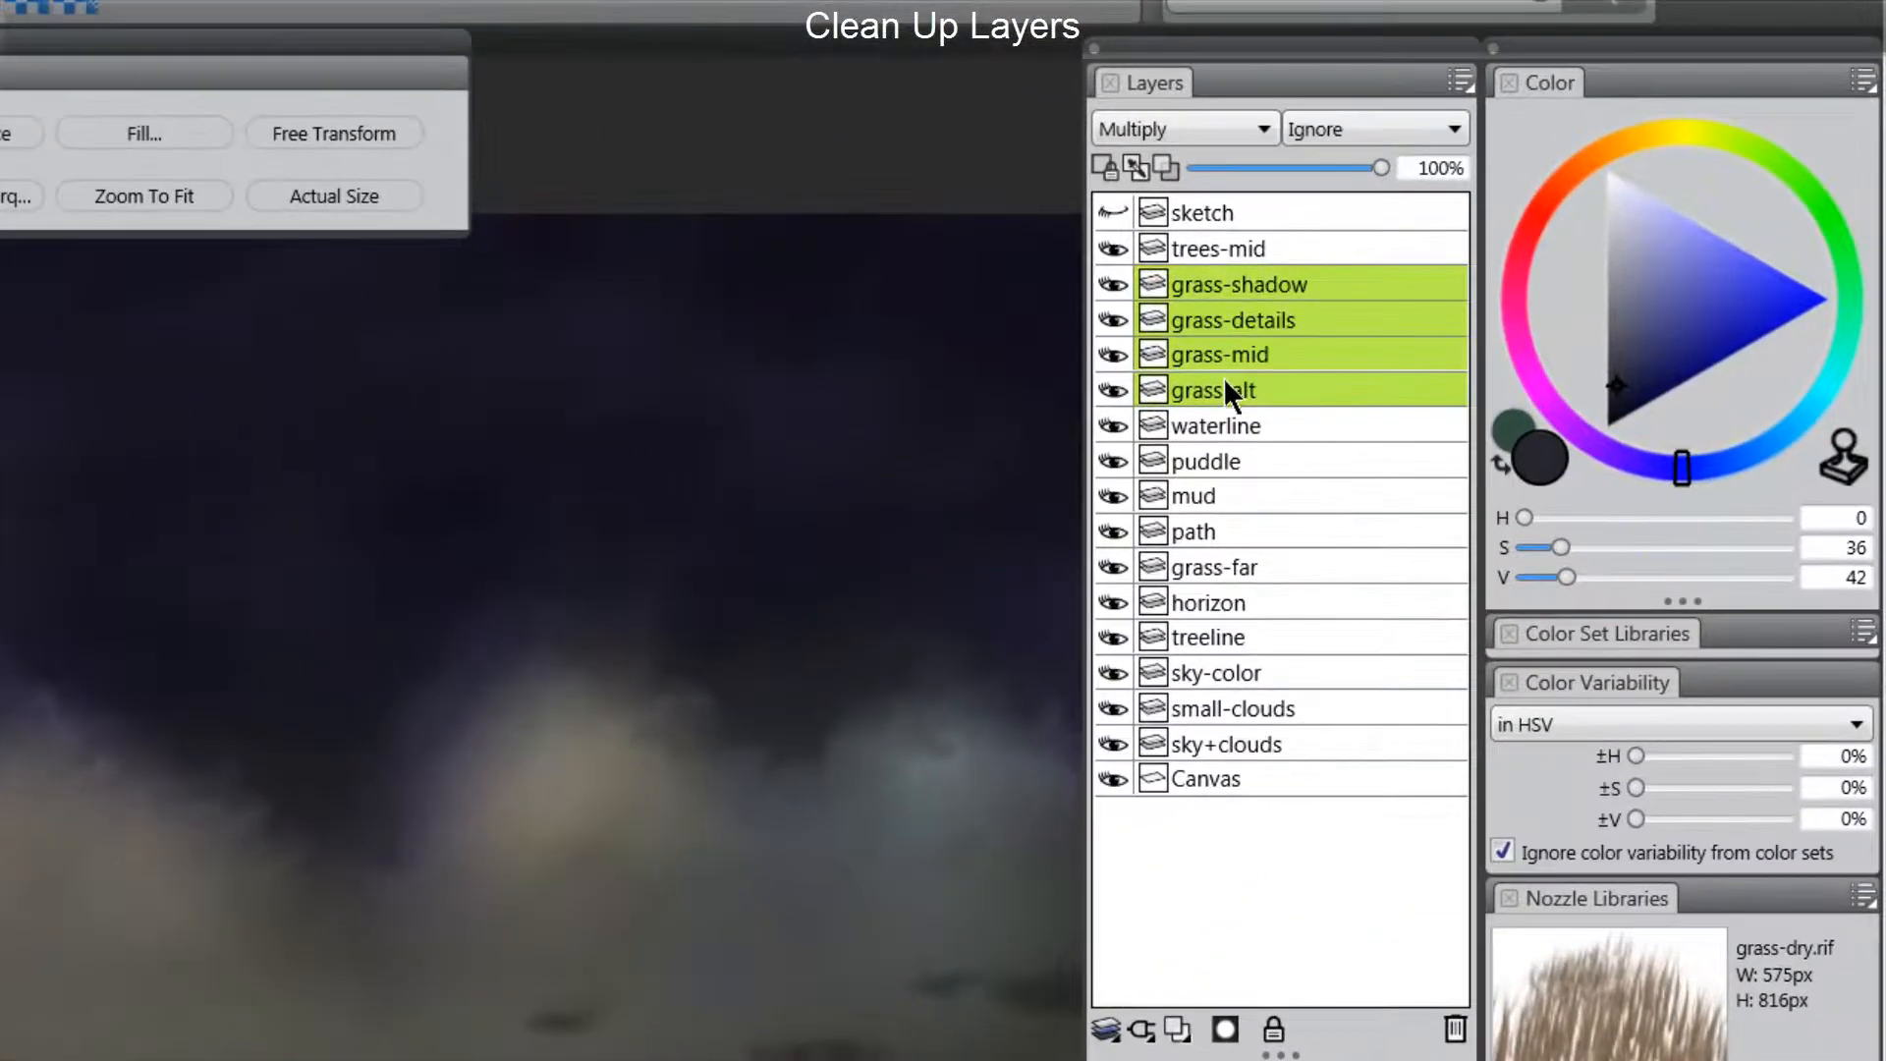
key("ctrl+g")
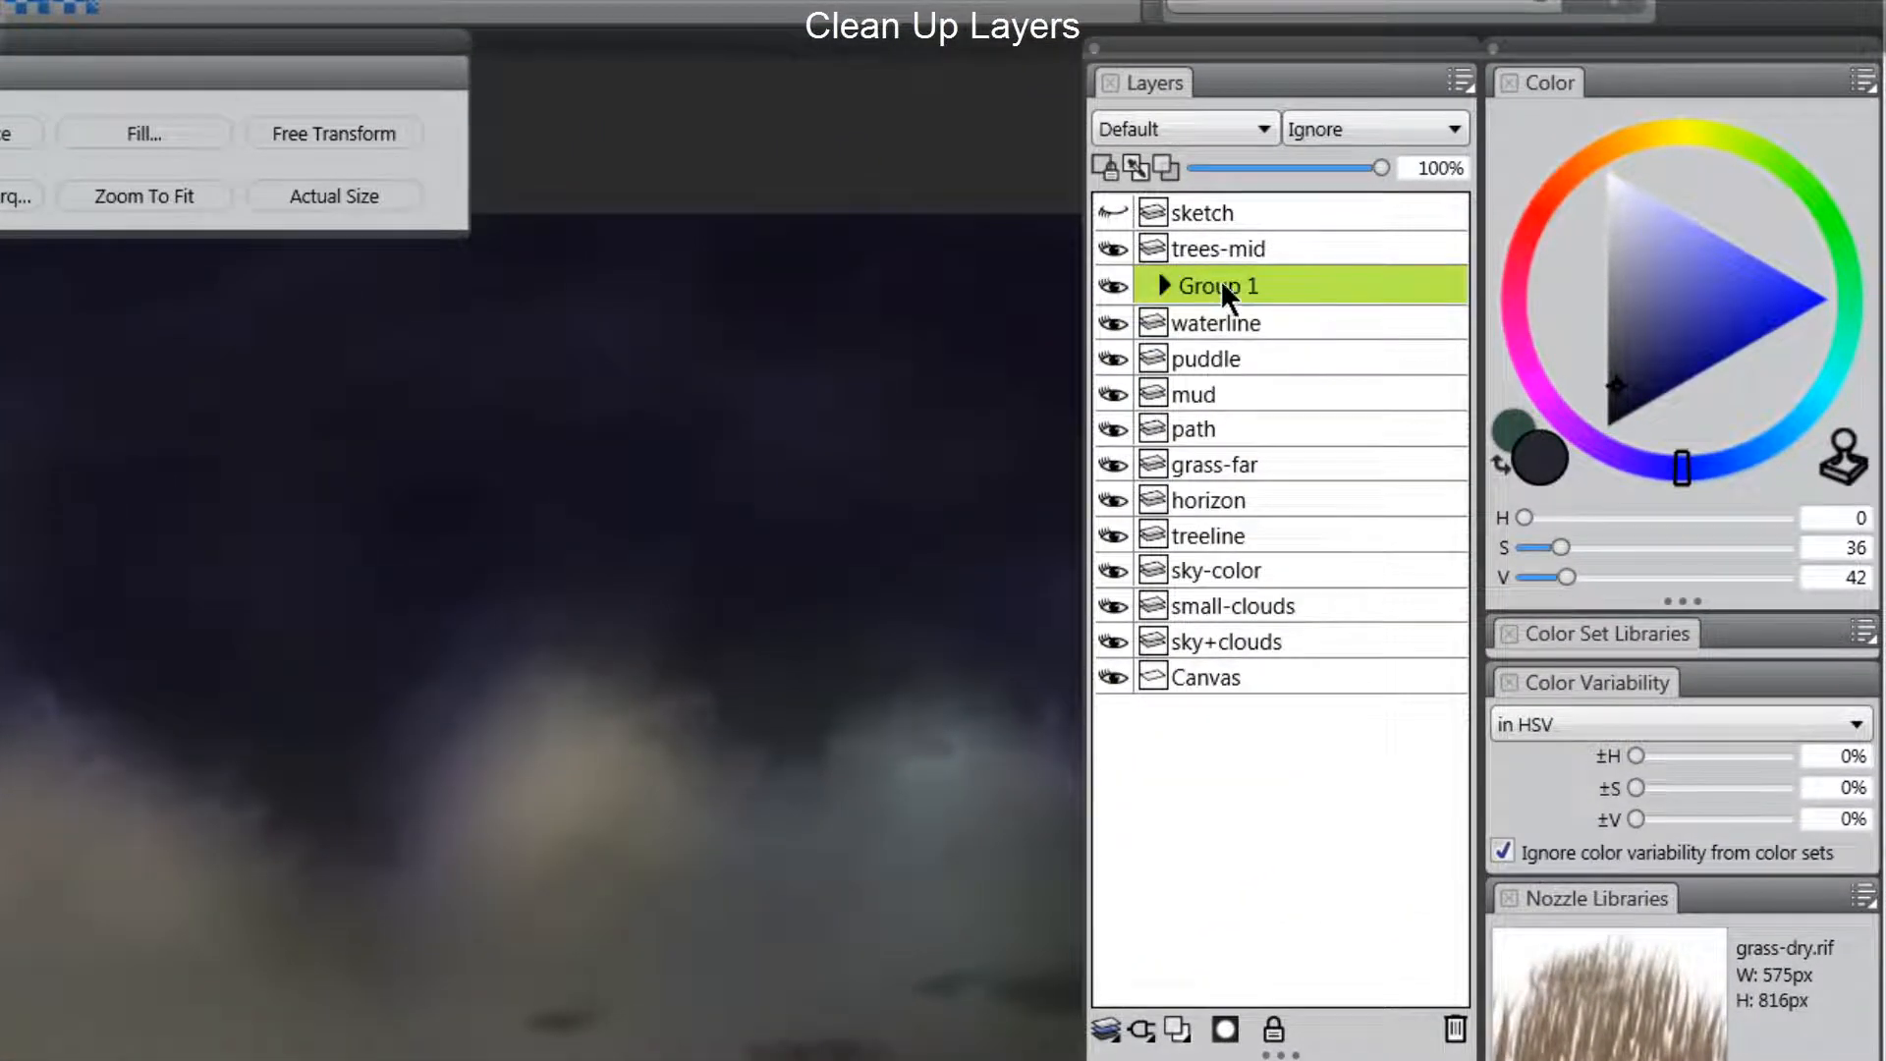
type("grass-front")
Group the waterline, puddle and mud layers and name the group puddle.
left_click(1247, 329)
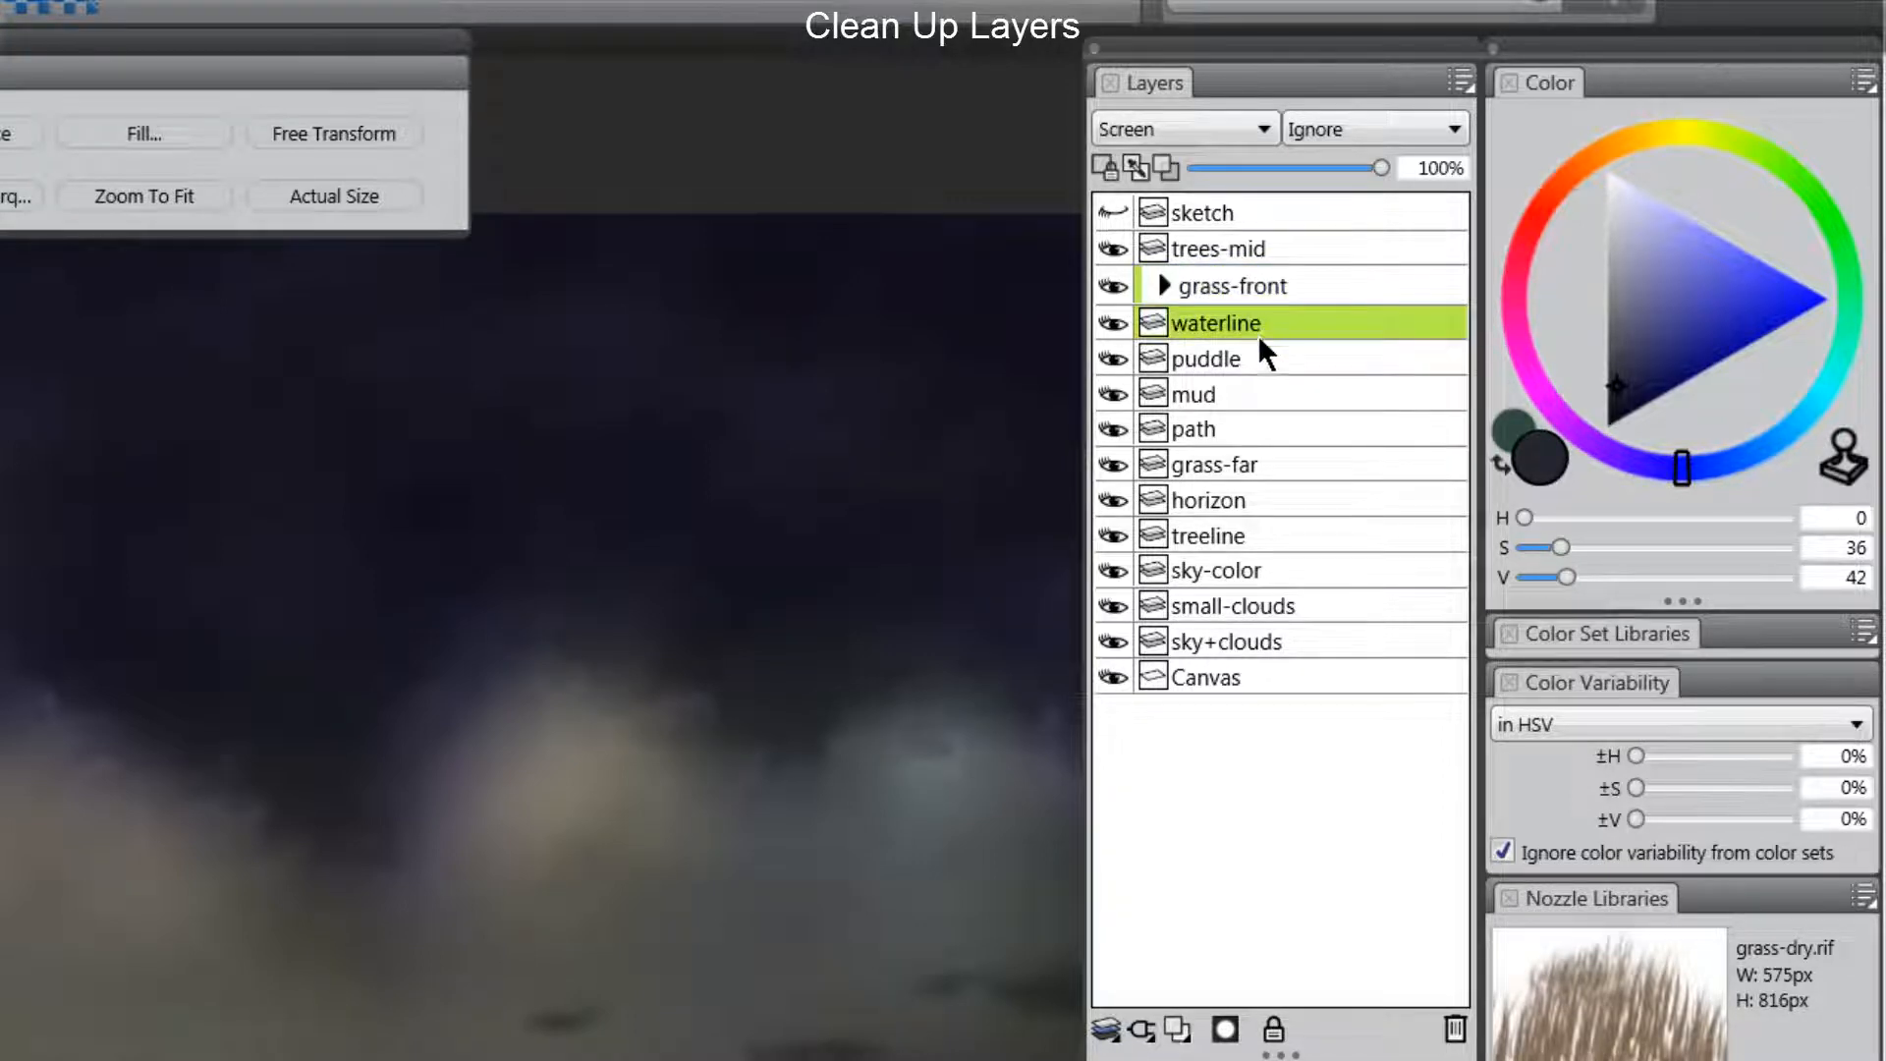
left_click(1230, 396, "shift")
key("ctrl+g")
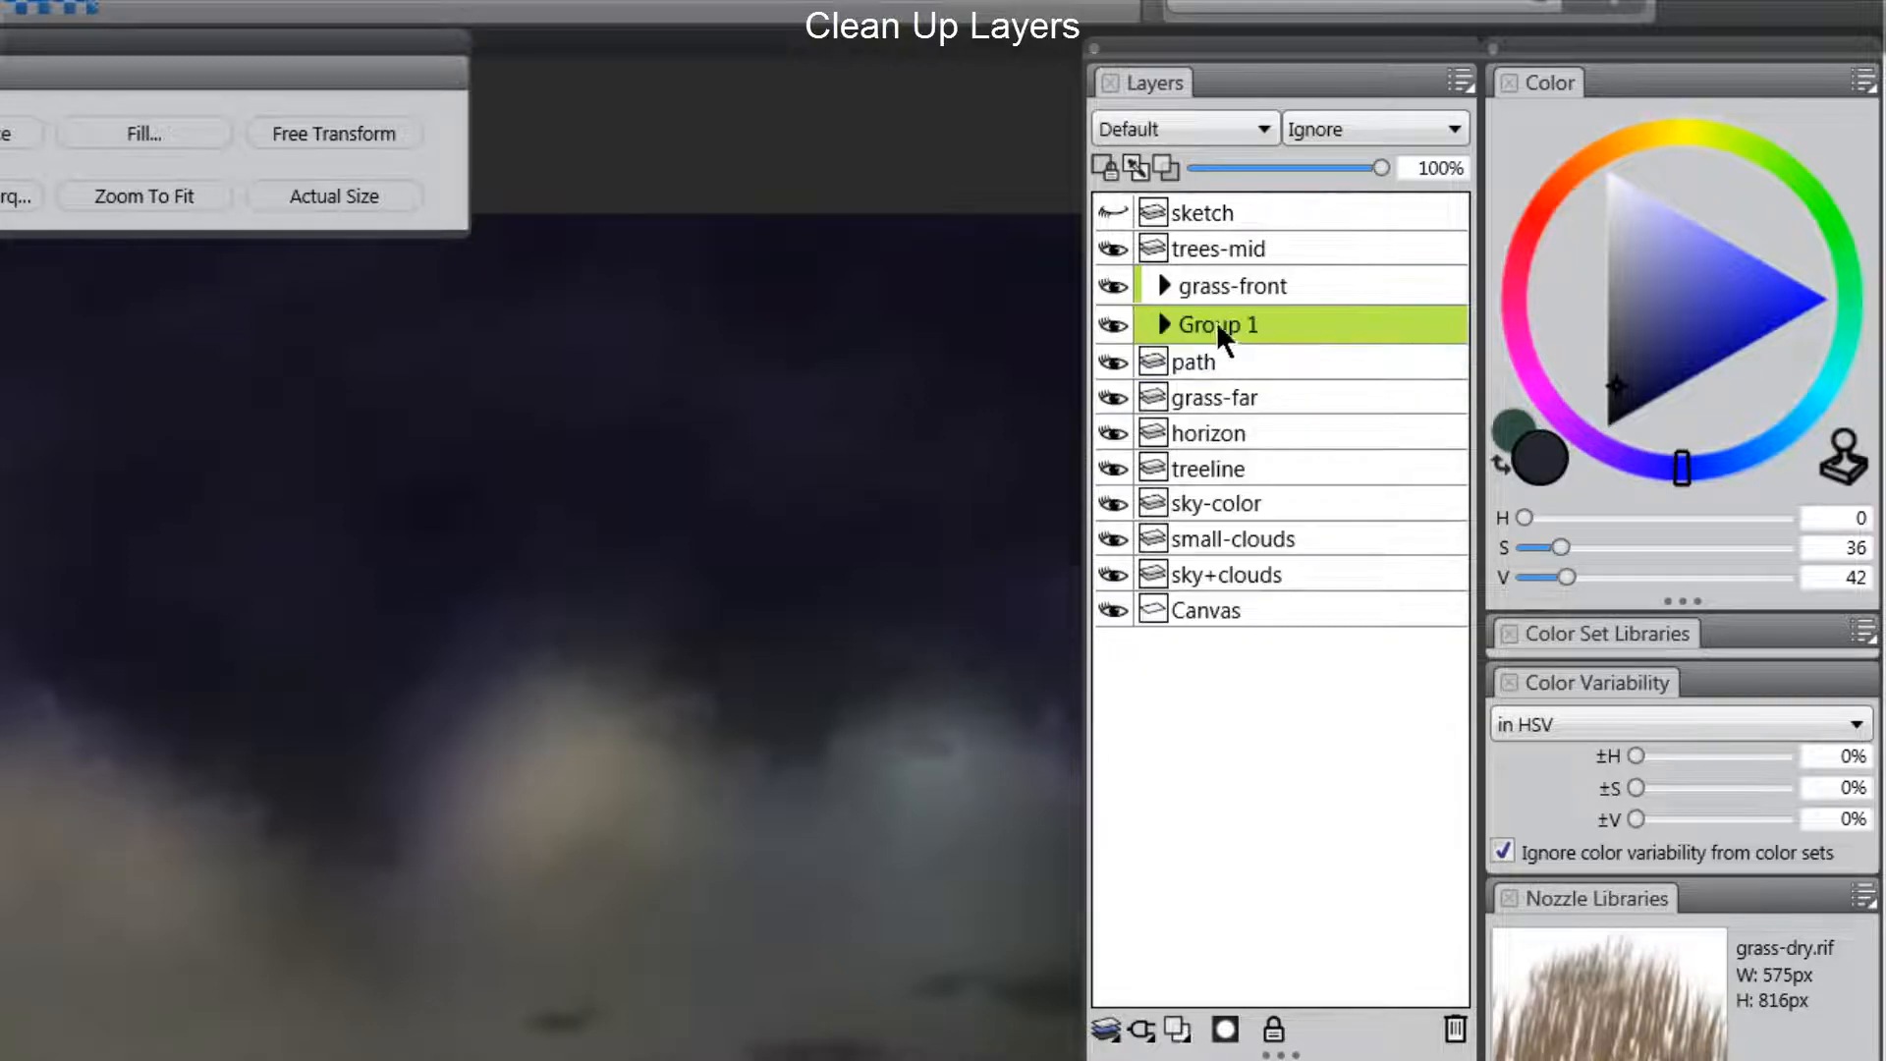
type("puddle")
left_click(1228, 397)
Group the sky-color, small-clouds and sky+clouds layers as sky, and select the grass-front group.
left_click(1248, 503)
left_click(1249, 574, "shift")
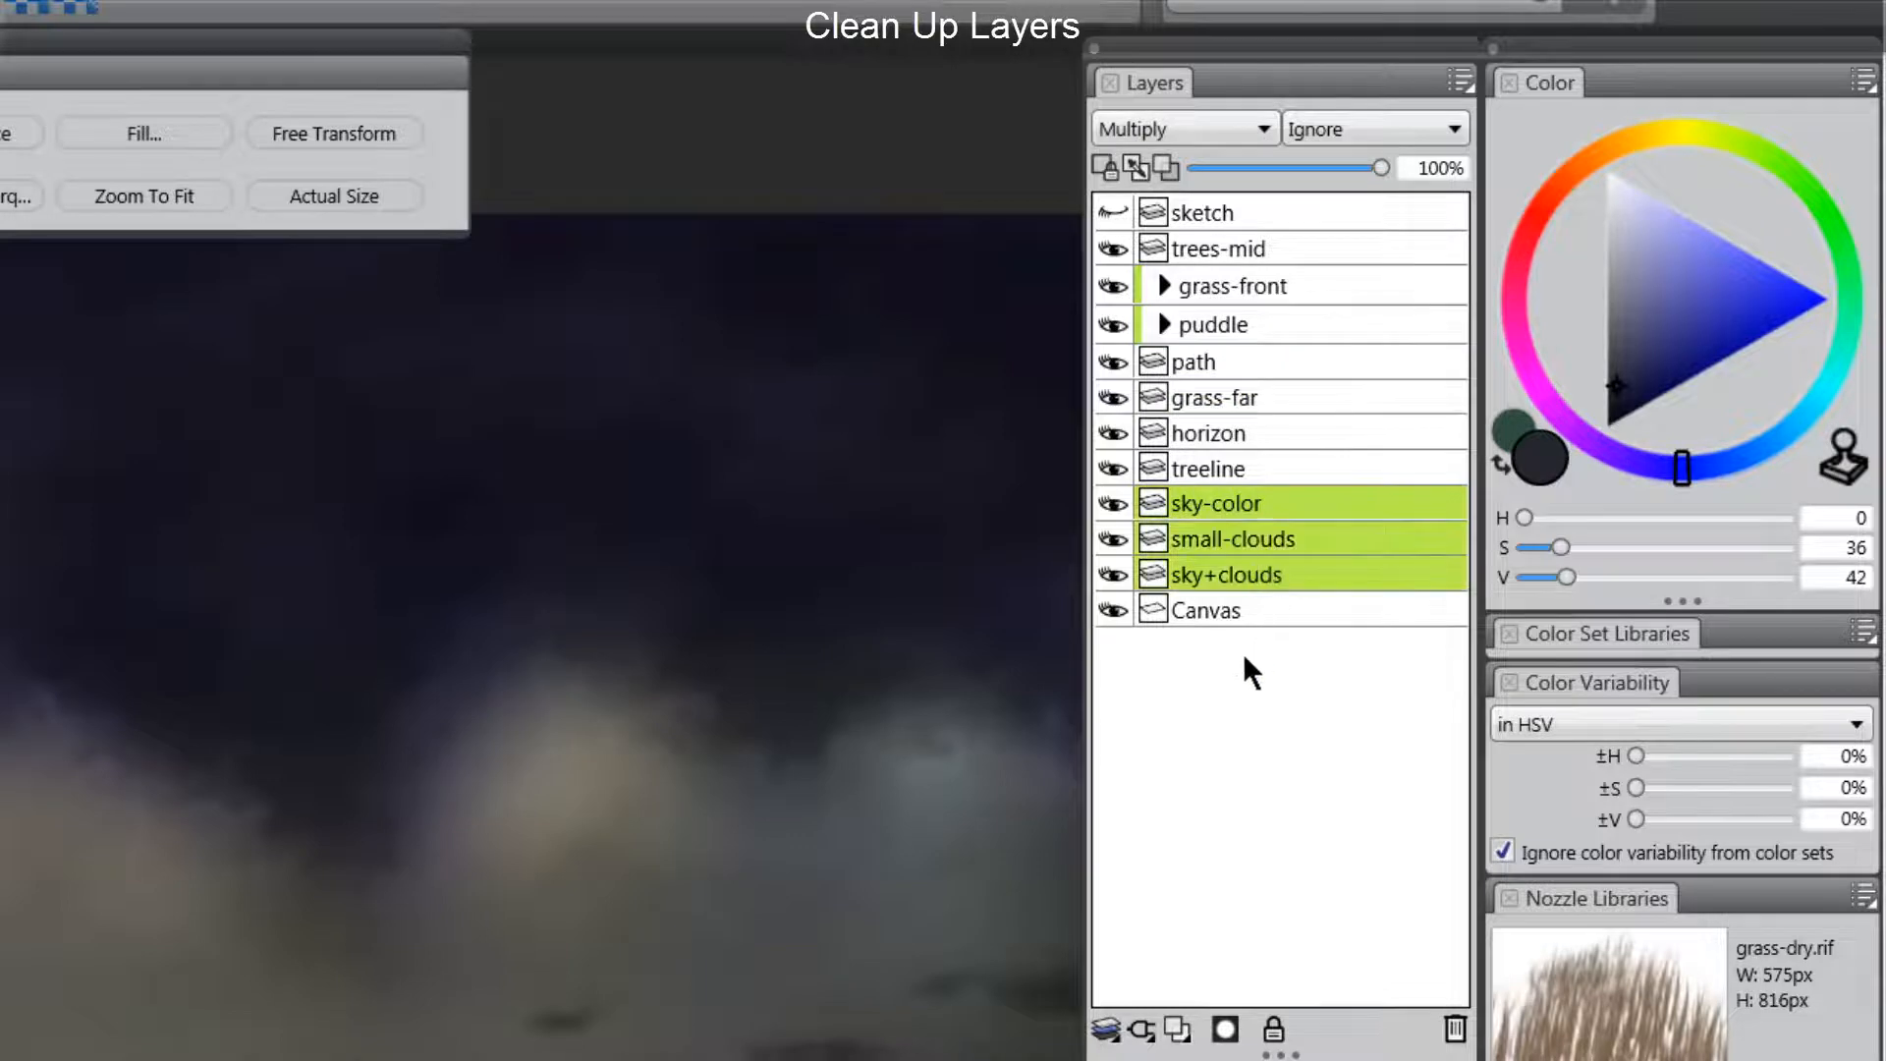
key("ctrl+g")
double_click(1234, 513)
type("sky")
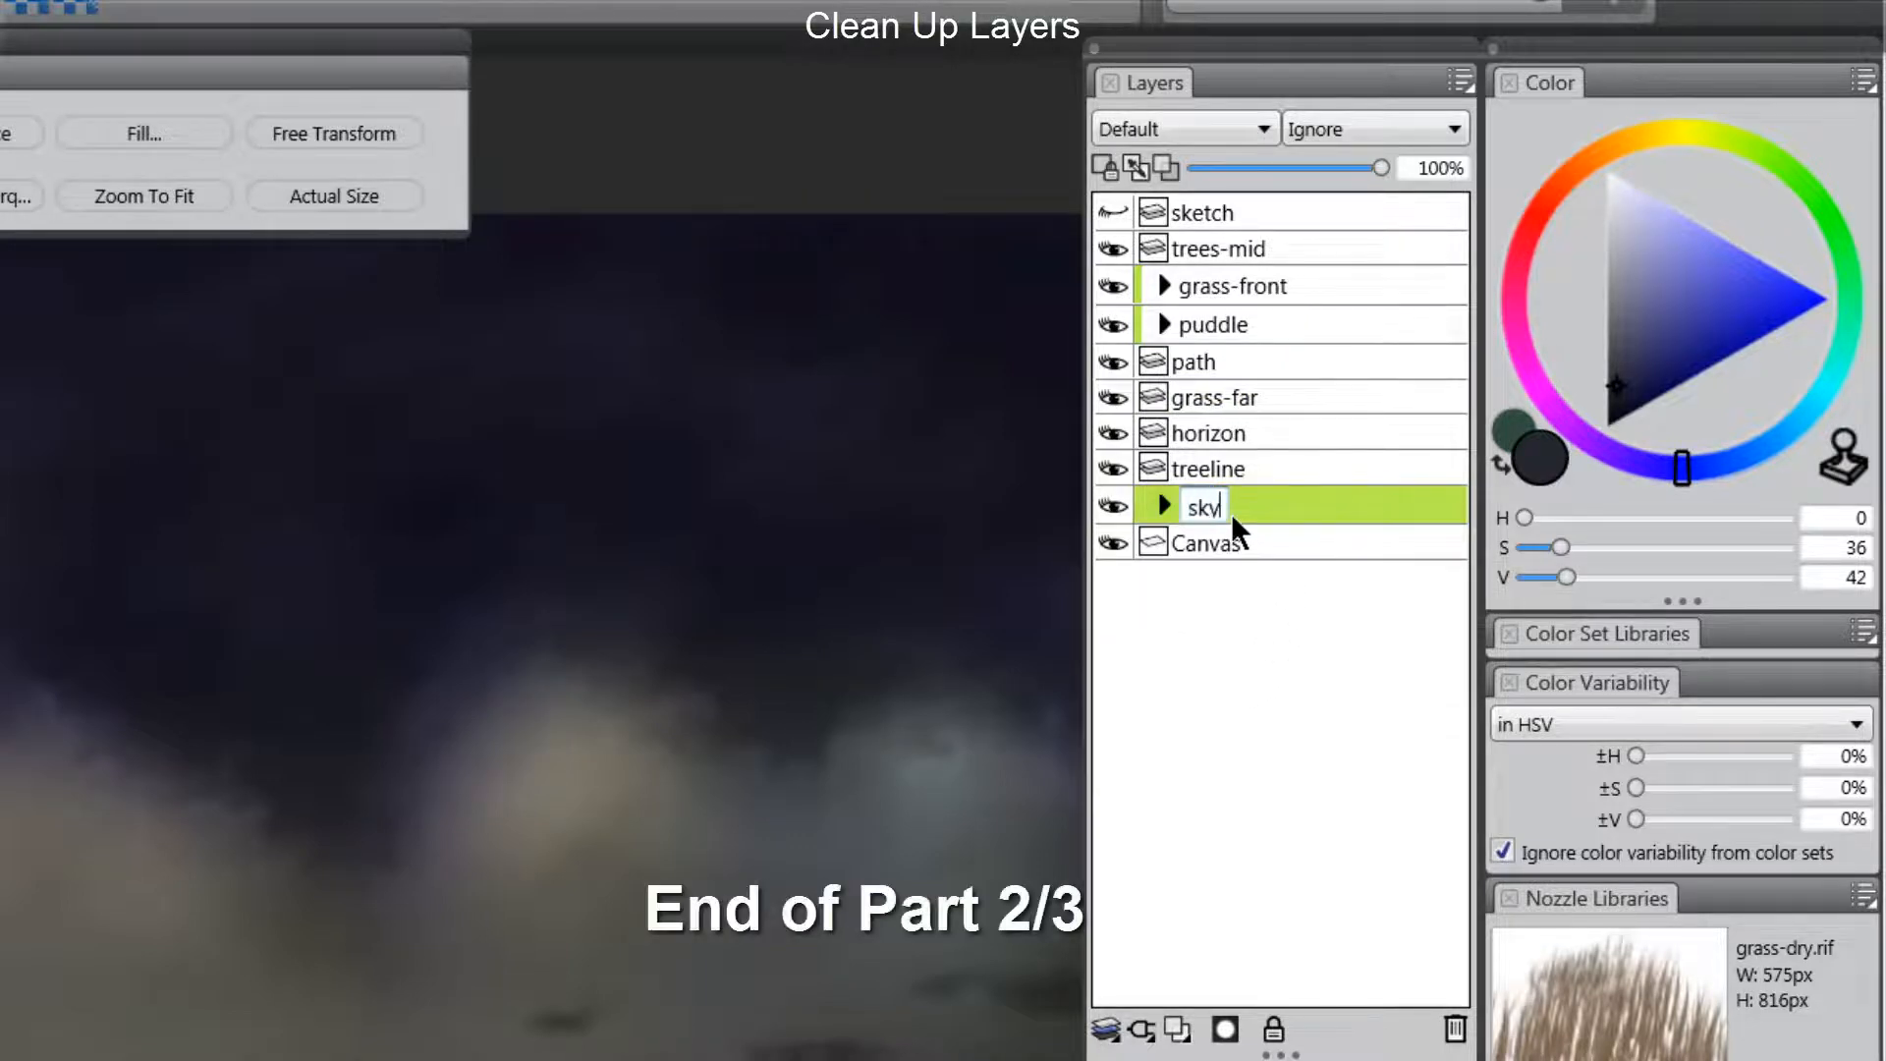
key("Return")
left_click(1236, 287)
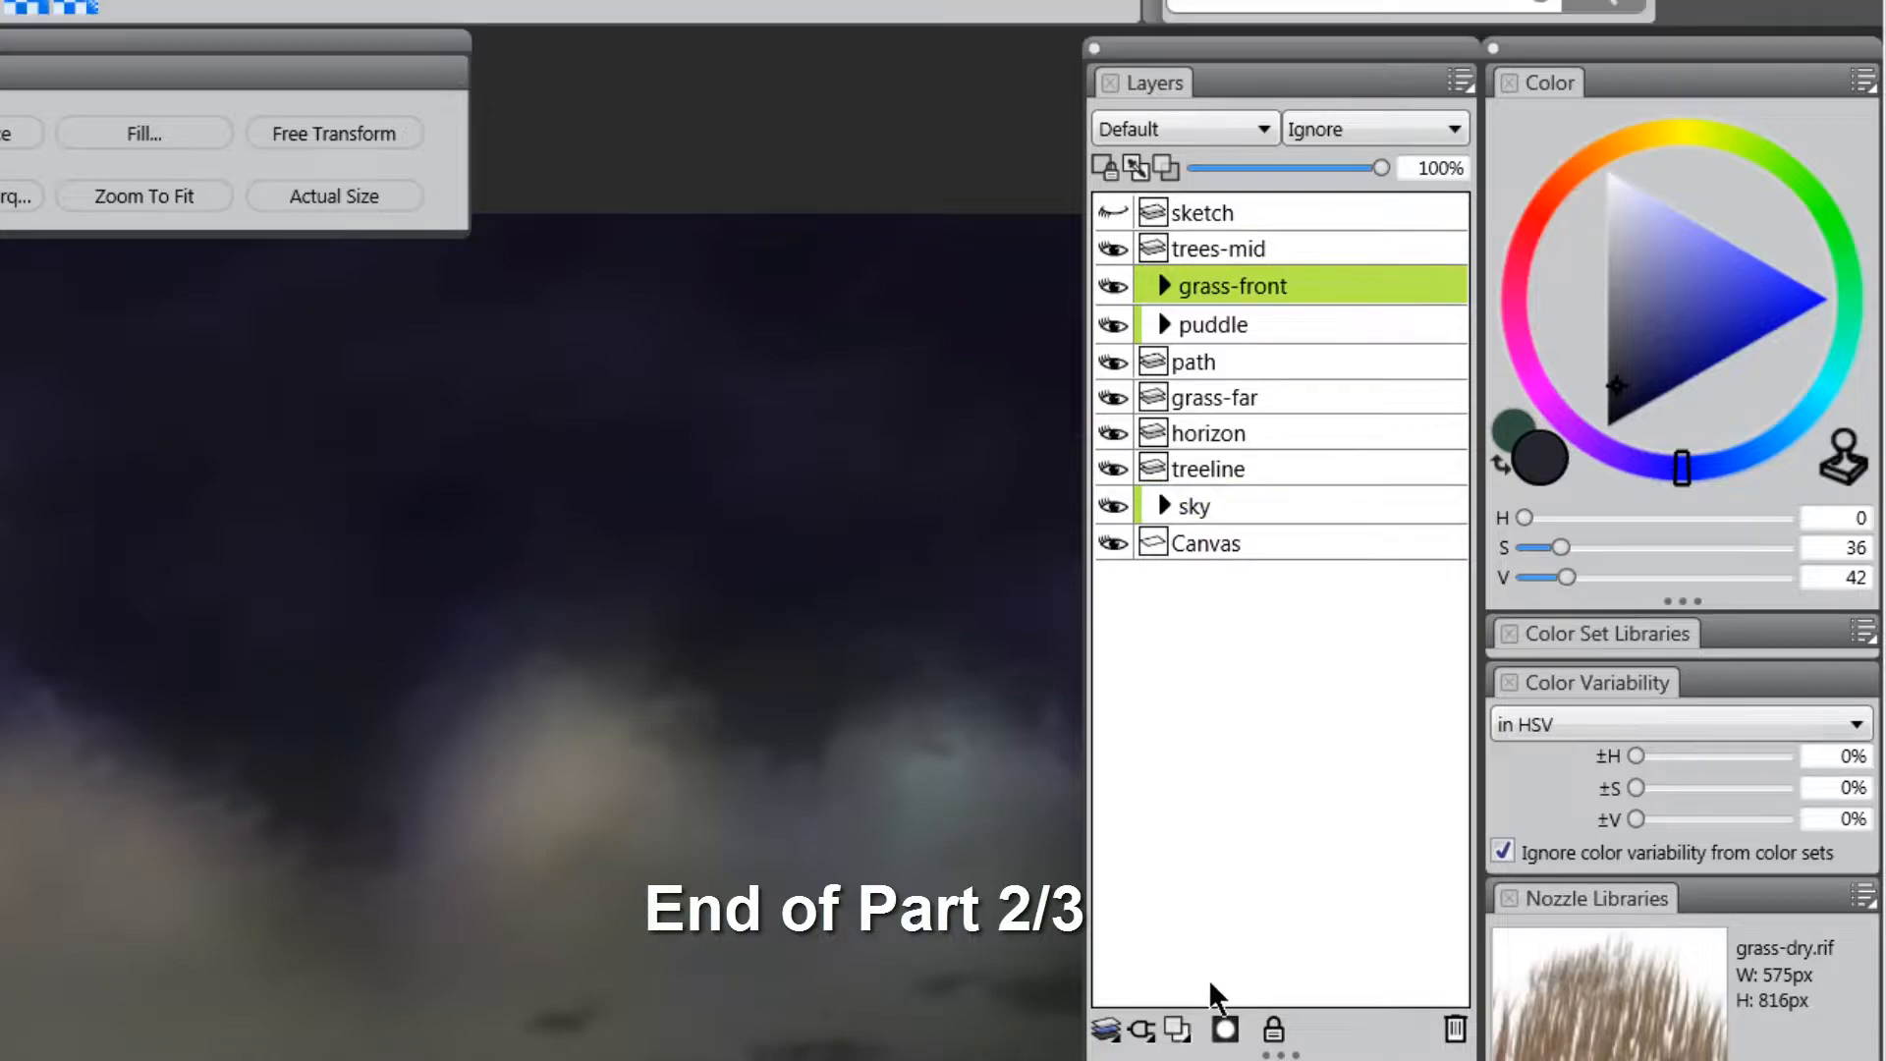